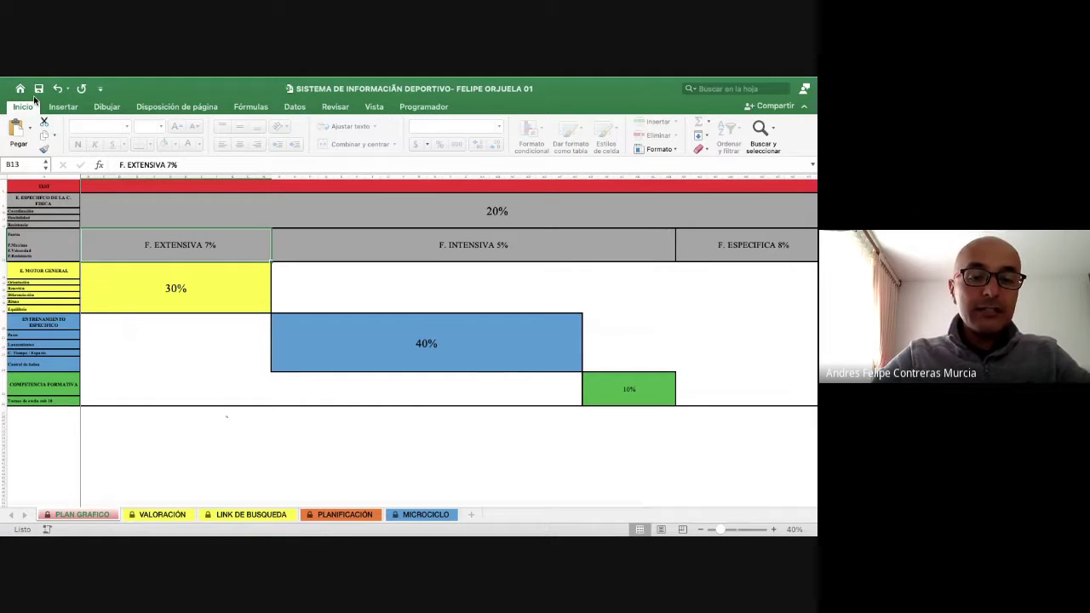
Step: Look over the PLANIFICACIÓN sheet's SUB CAPACIDAD and ZONA DE ENTRENAMIENTO columns, and view the LINK DE BUSQUEDA sheet
left_click(313, 515)
scroll(350, 304, "left", 2)
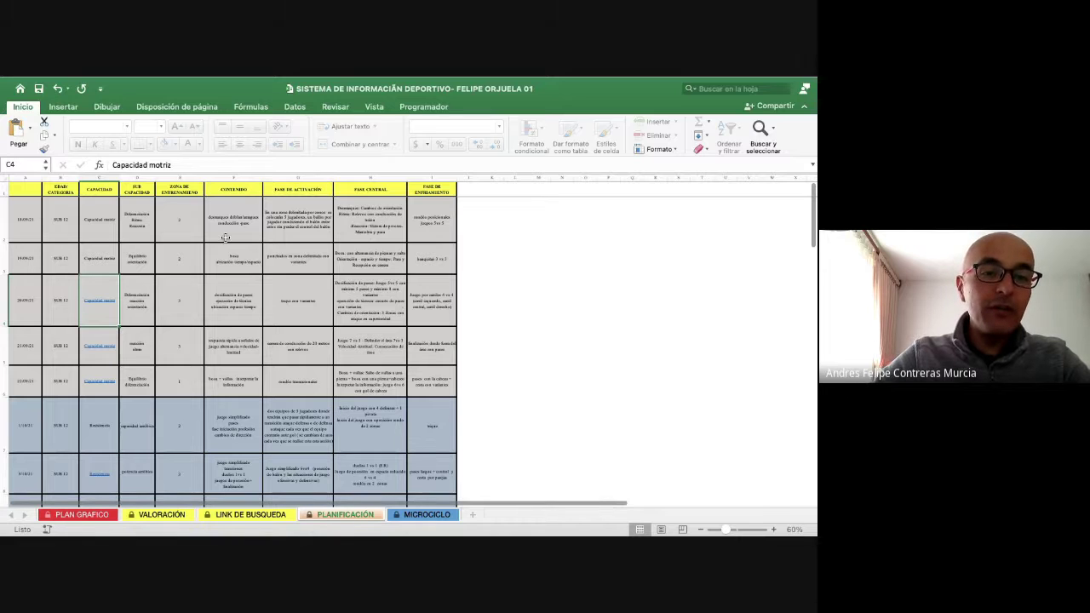
left_click(138, 177)
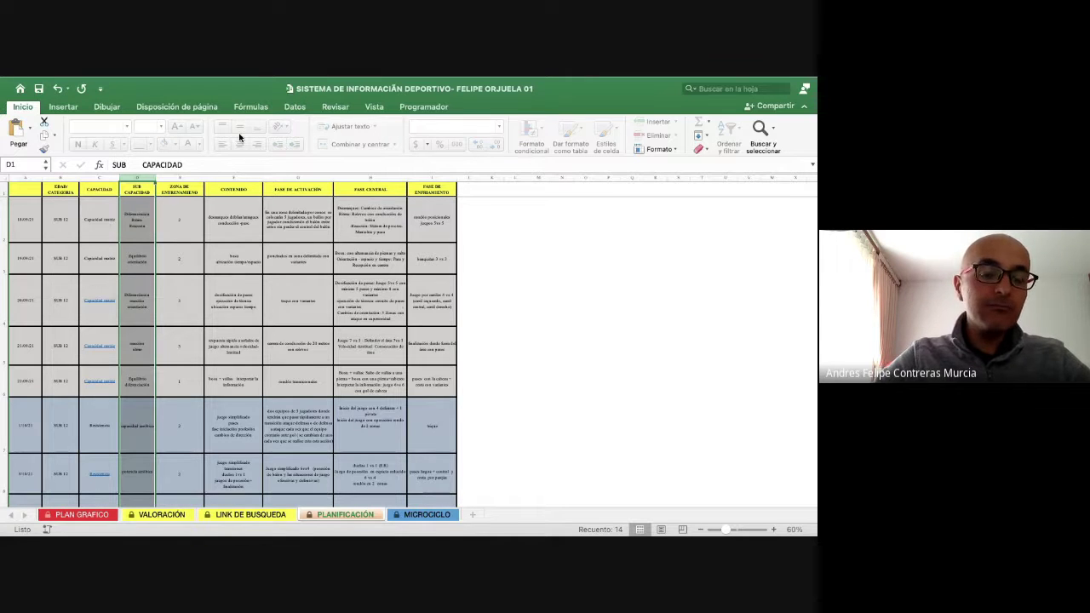
left_click(202, 318)
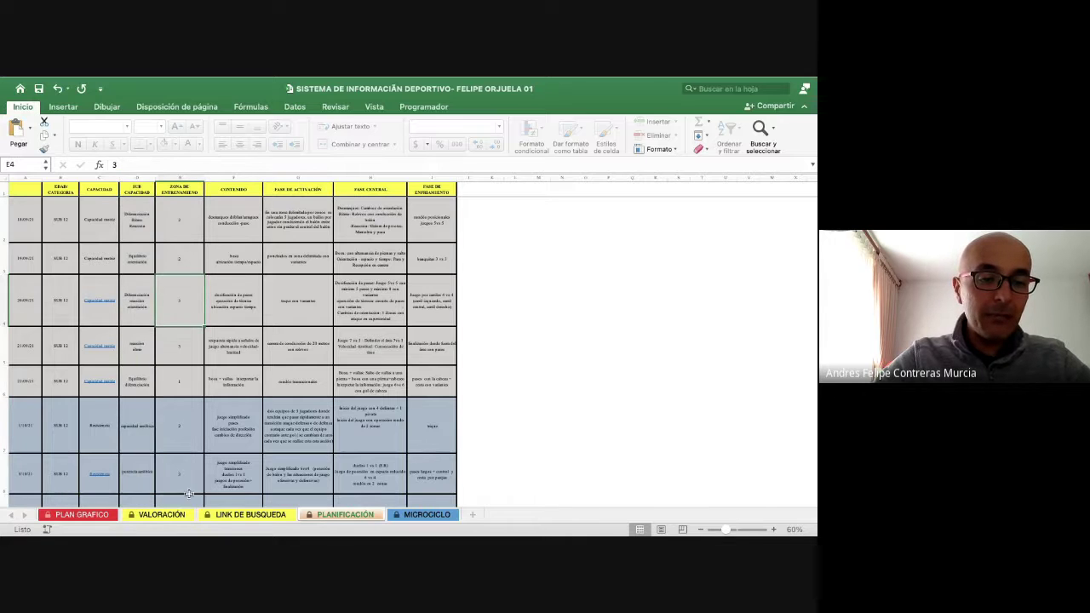
left_click(133, 516)
left_click(214, 516)
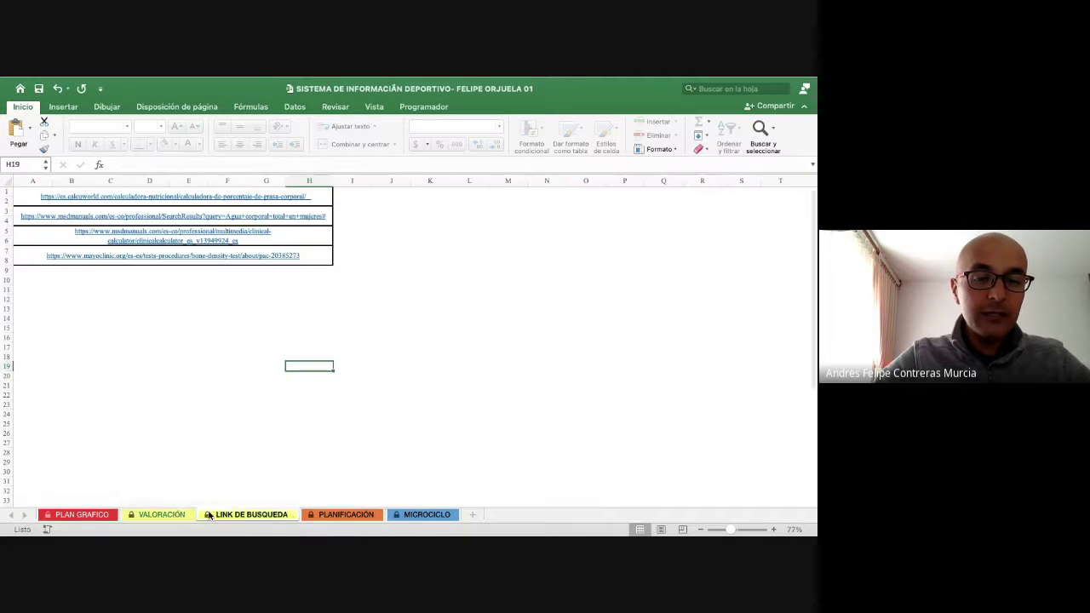
Step: Try to edit the CONTENIDO cell F4 on the PLANIFICACIÓN sheet and dismiss the notice
left_click(323, 516)
left_click(252, 286)
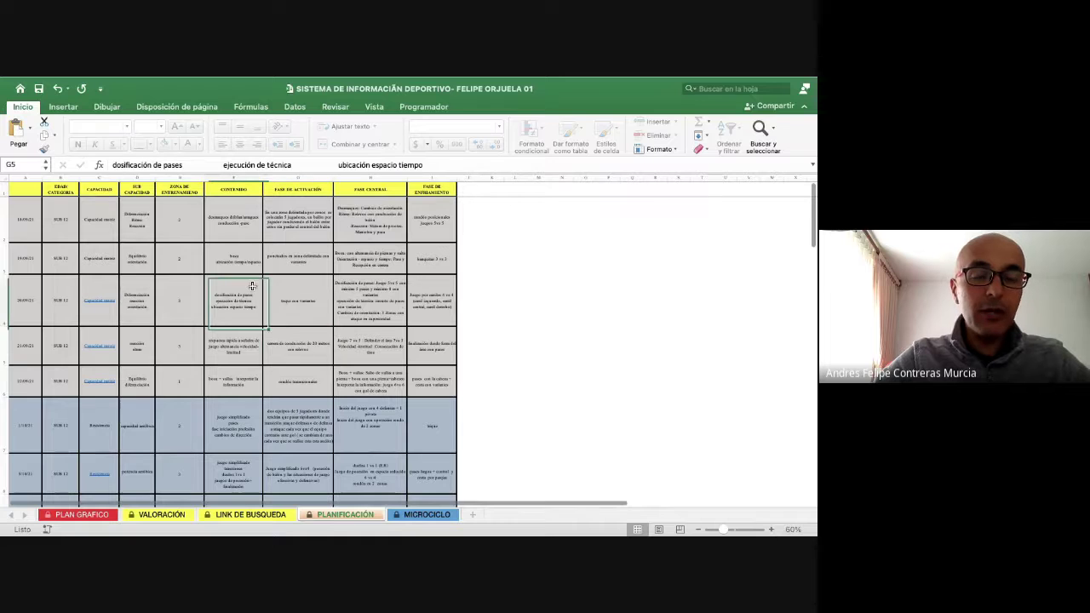
double_click(252, 289)
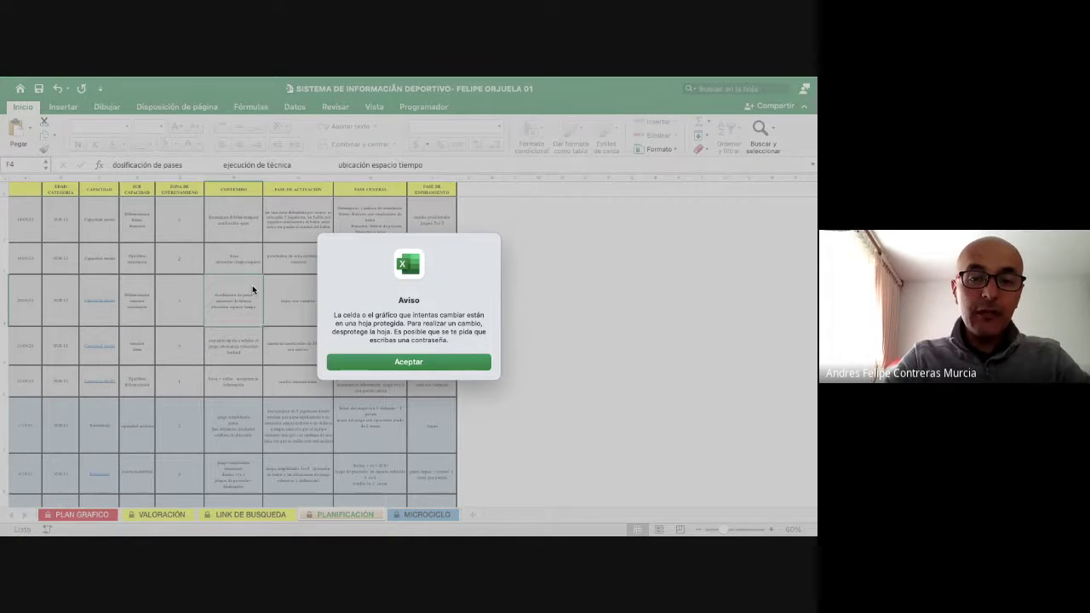
left_click(410, 364)
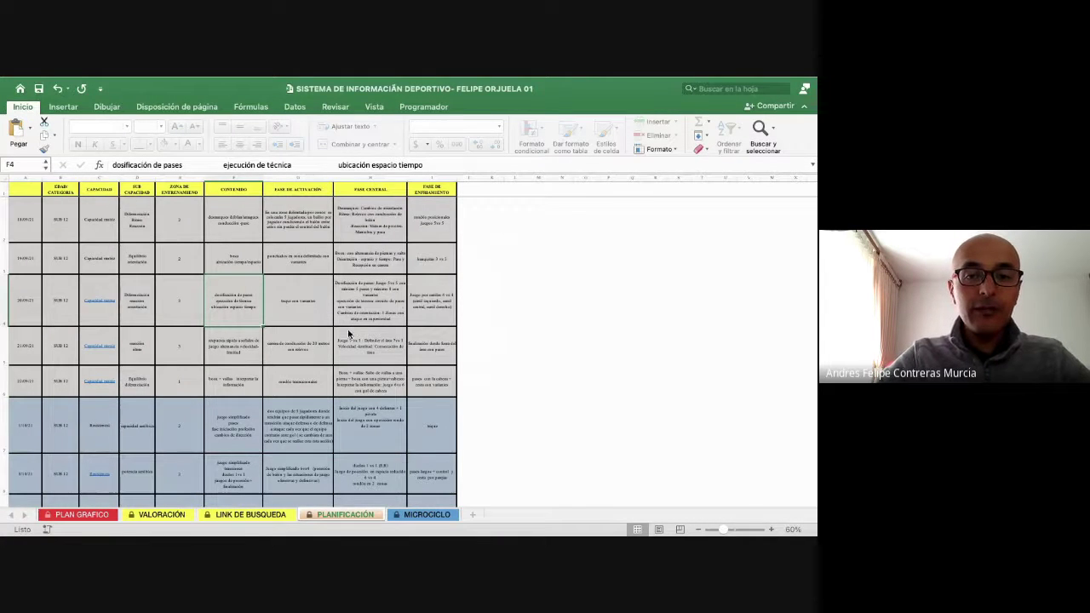
Step: Switch to the Meet video call in Safari and dismiss the raised-hand notification
key("super+grave")
key("super+Tab")
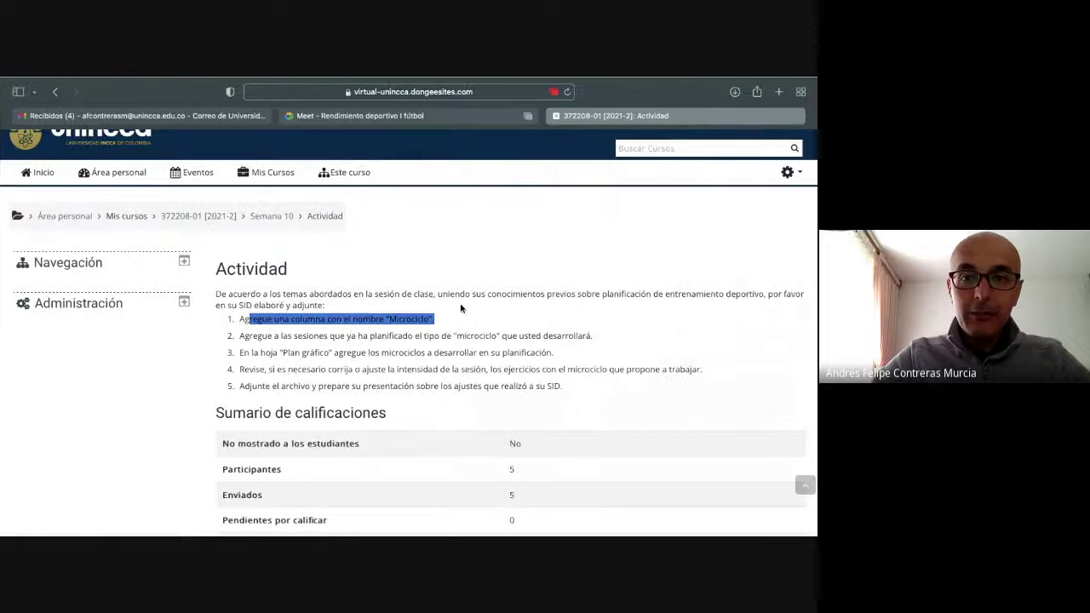
left_click(463, 115)
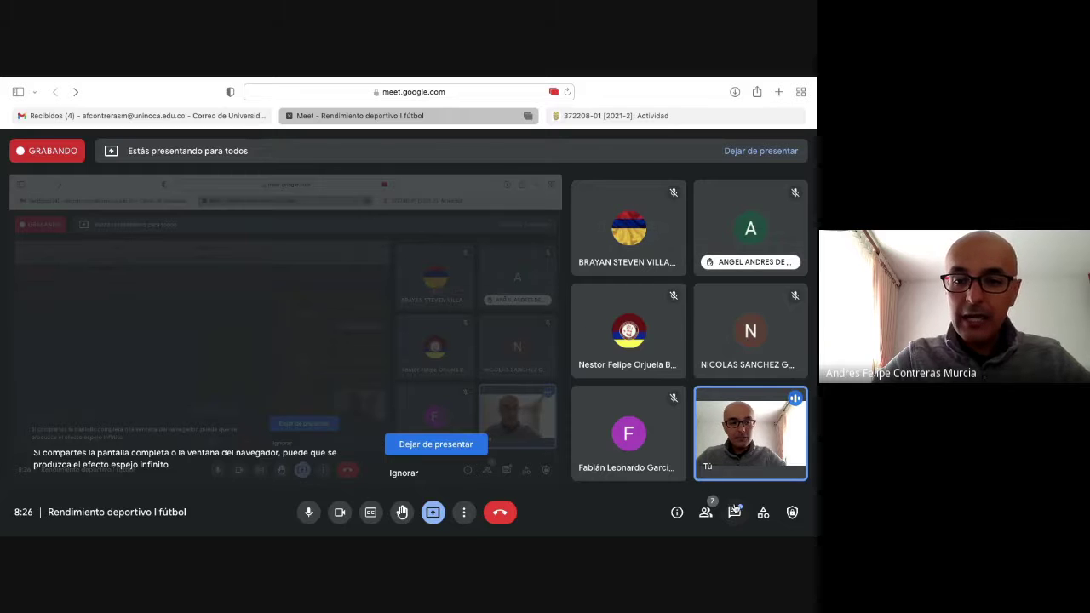
key("super+Tab")
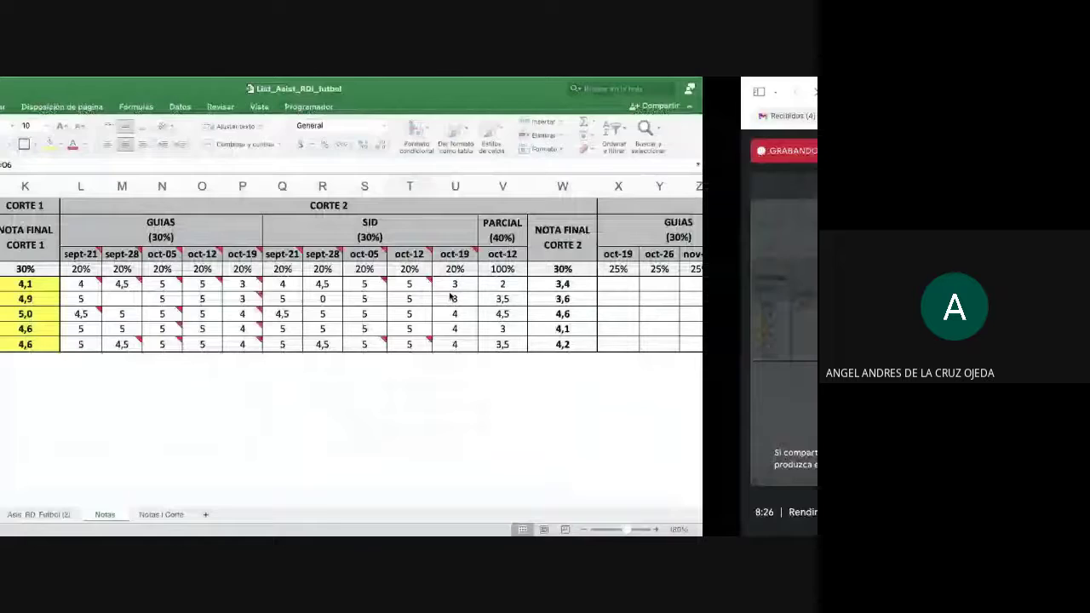
key("super+Tab")
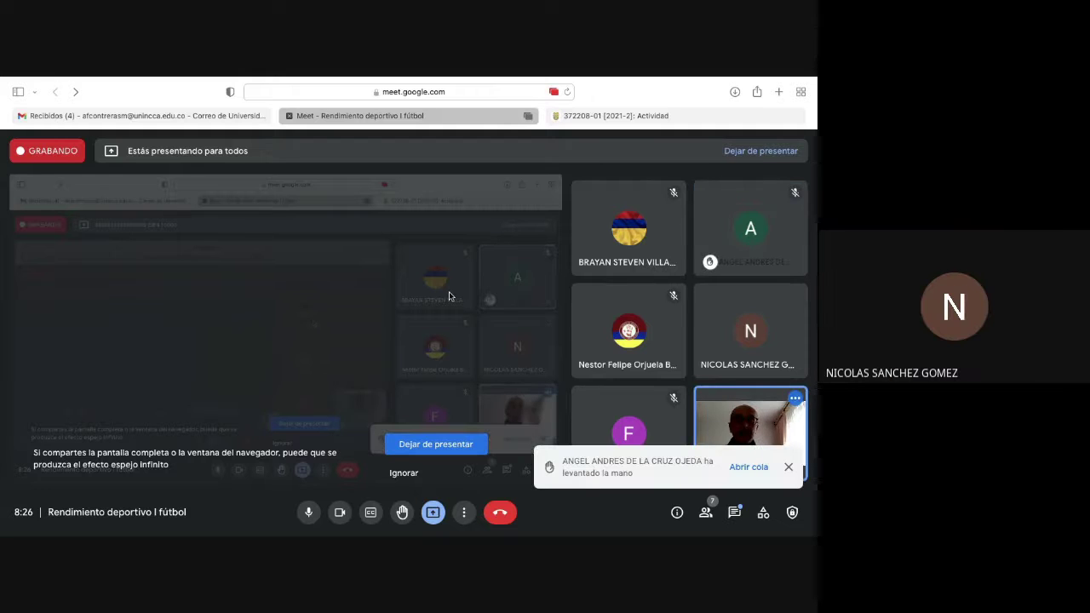
left_click(789, 470)
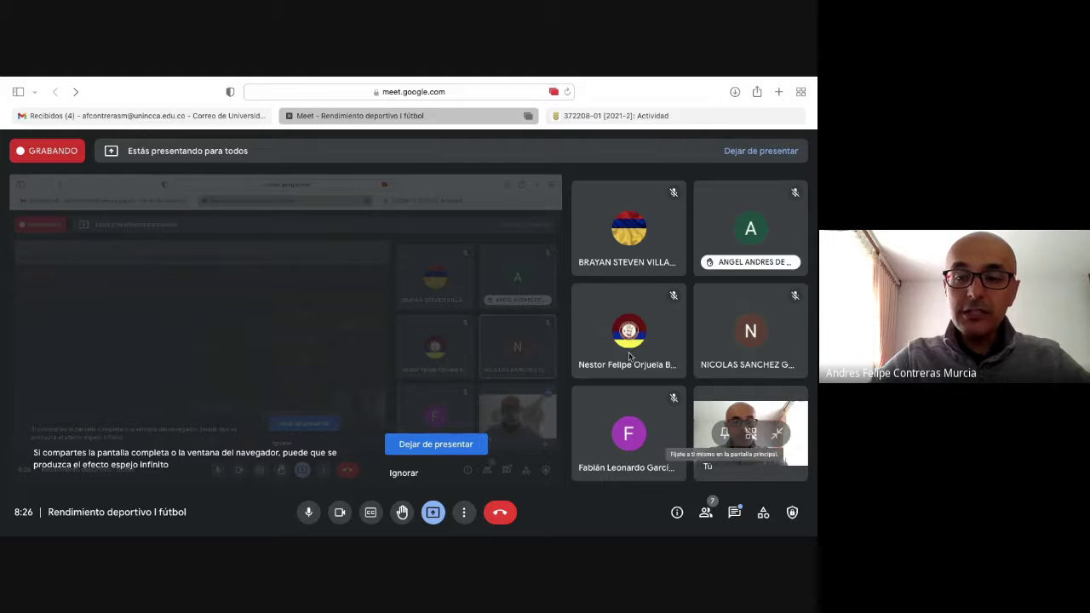
Step: Open the SID workbook added at 8:00 a. m. from Descargas, make it full screen, and go to its SESIONES sheet
key("ctrl+Left")
key("ctrl+Left")
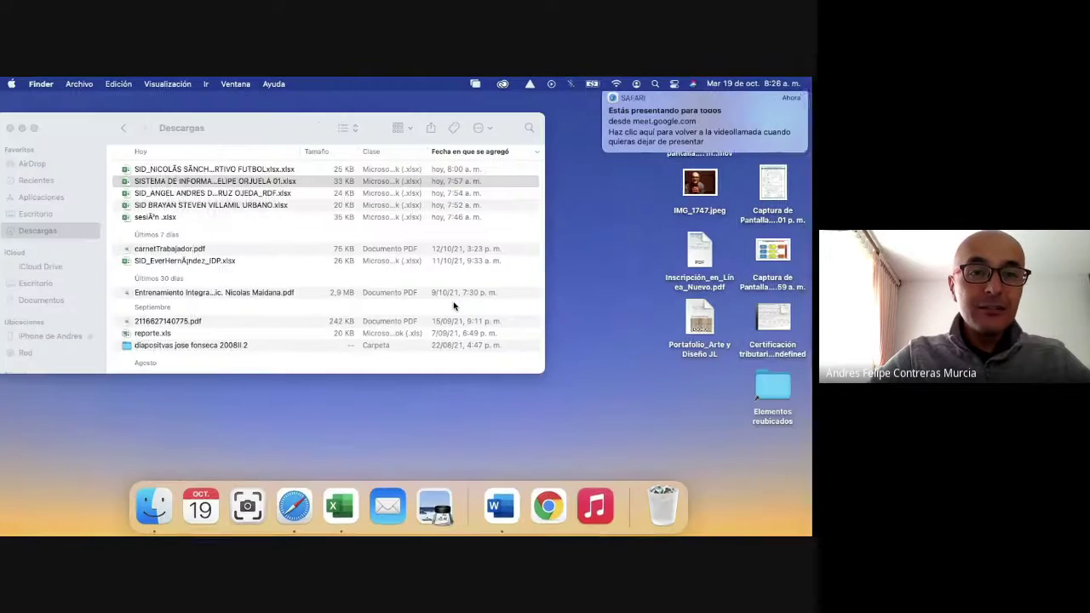
double_click(232, 169)
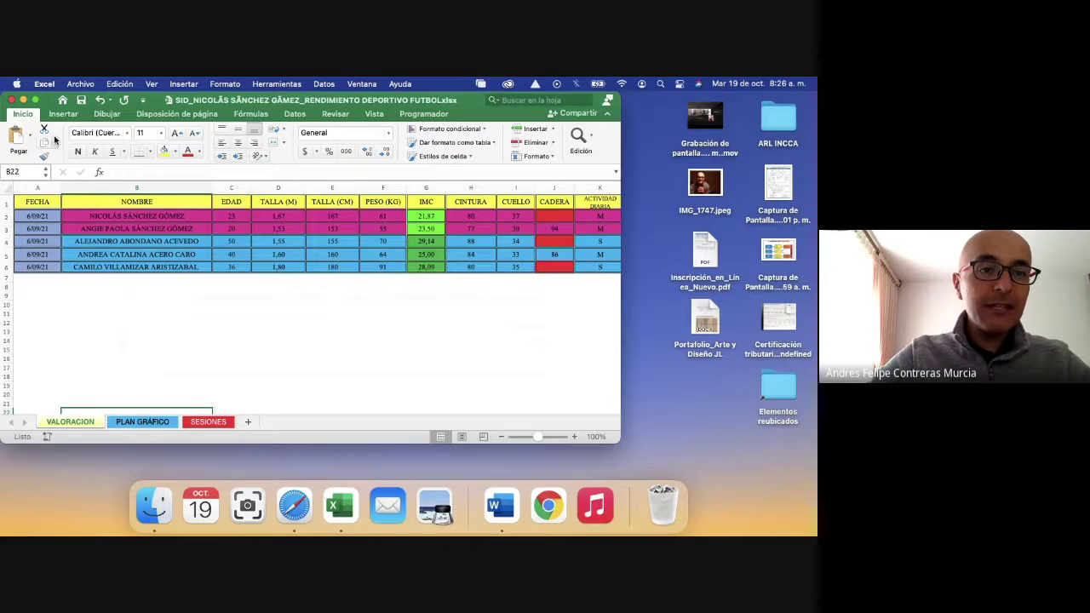
left_click(35, 100)
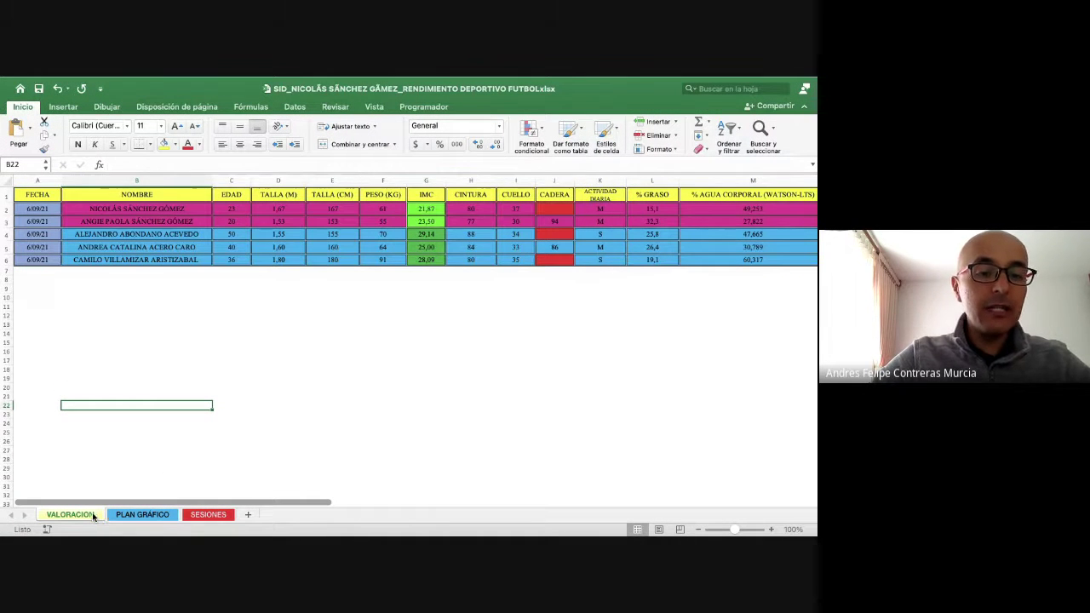
left_click(141, 514)
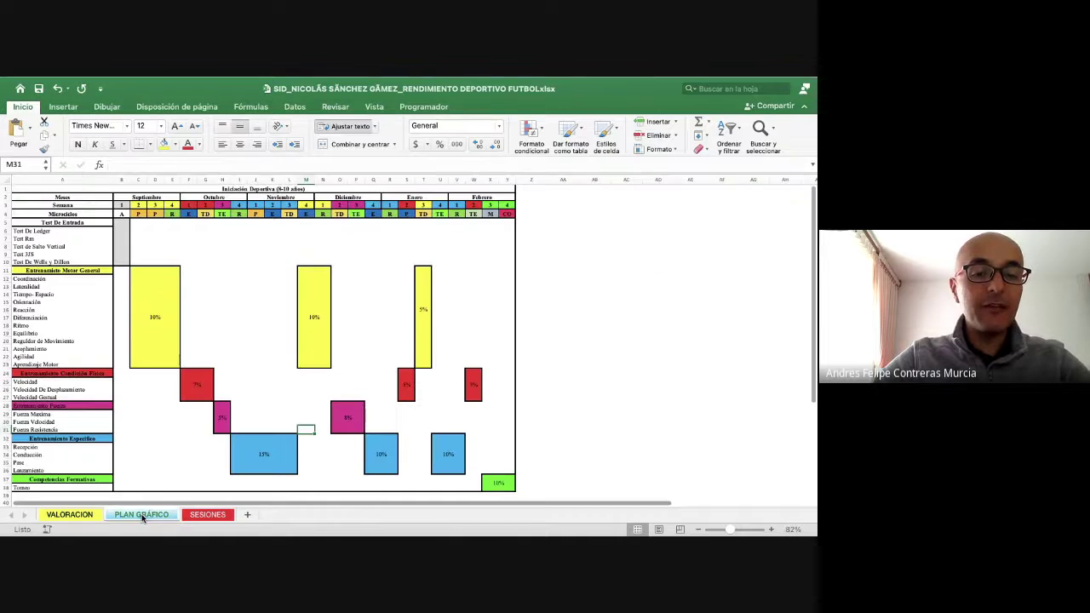
left_click(203, 514)
Step: Switch to the course's Actividad page in Safari and highlight the first instruction, "Agregue una columna con el nombre "Microciclo""
key("ctrl+Right")
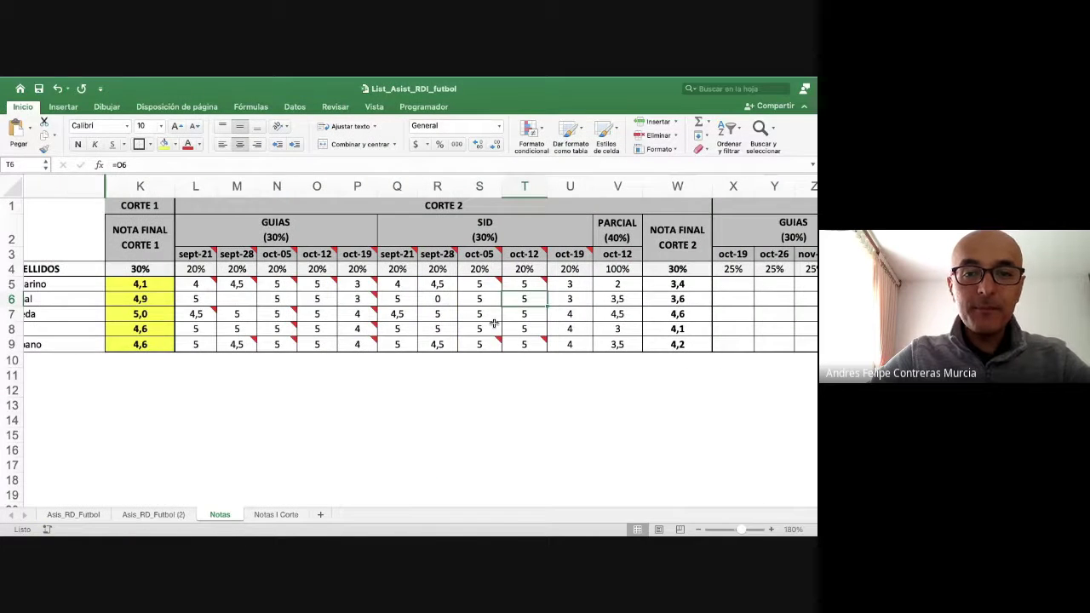
key("ctrl+Up")
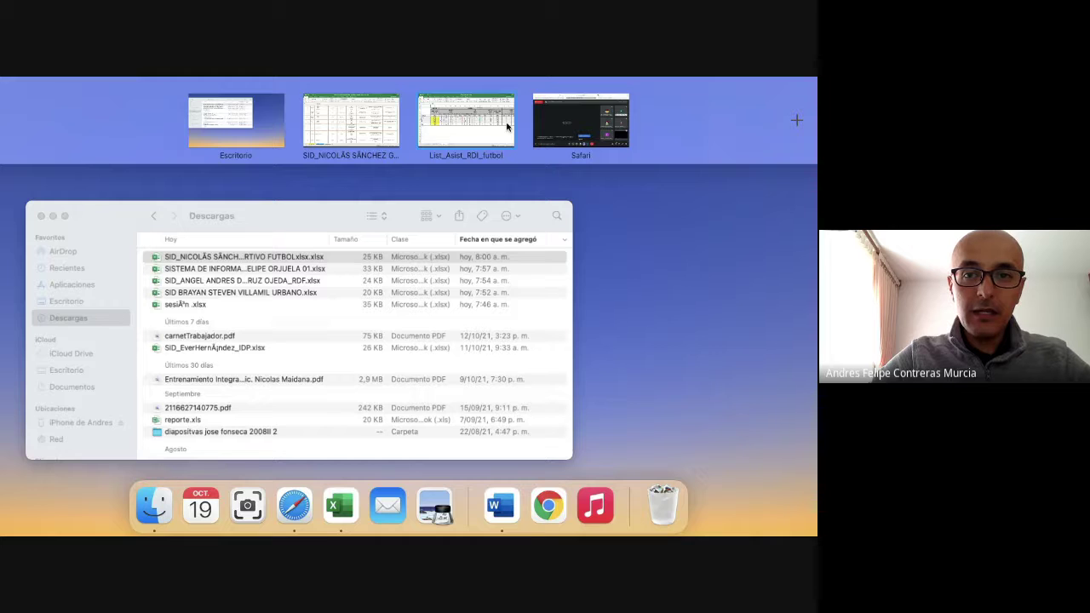
left_click(580, 120)
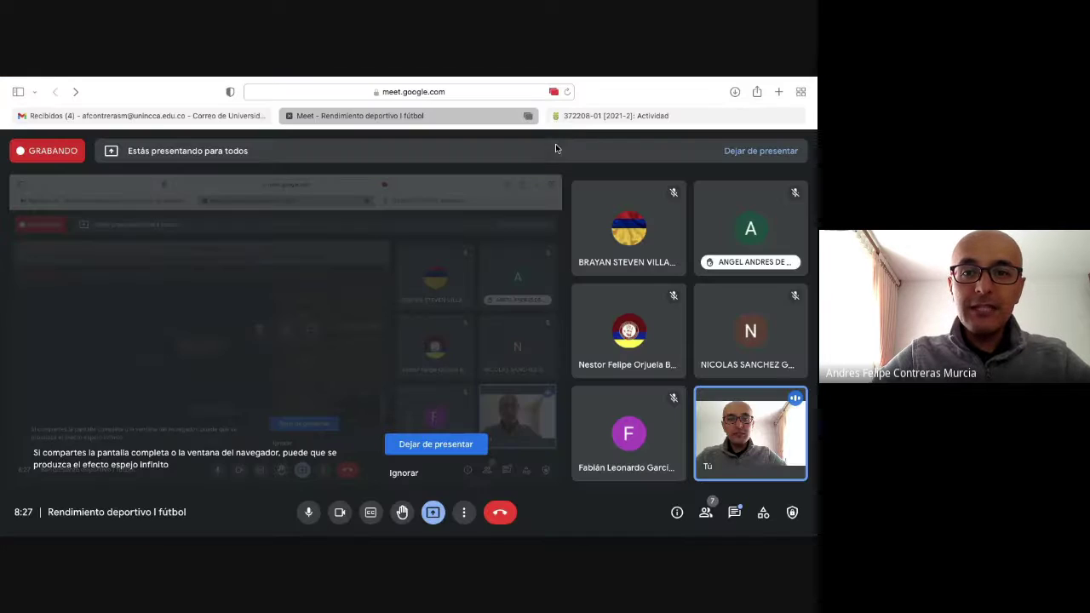
left_click(583, 116)
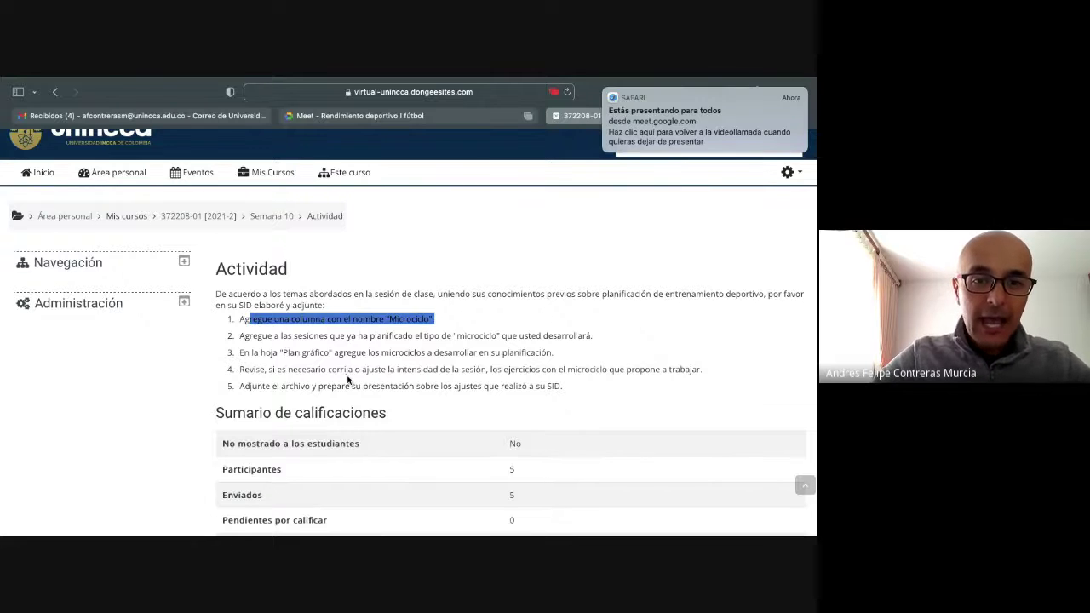
left_click(325, 320)
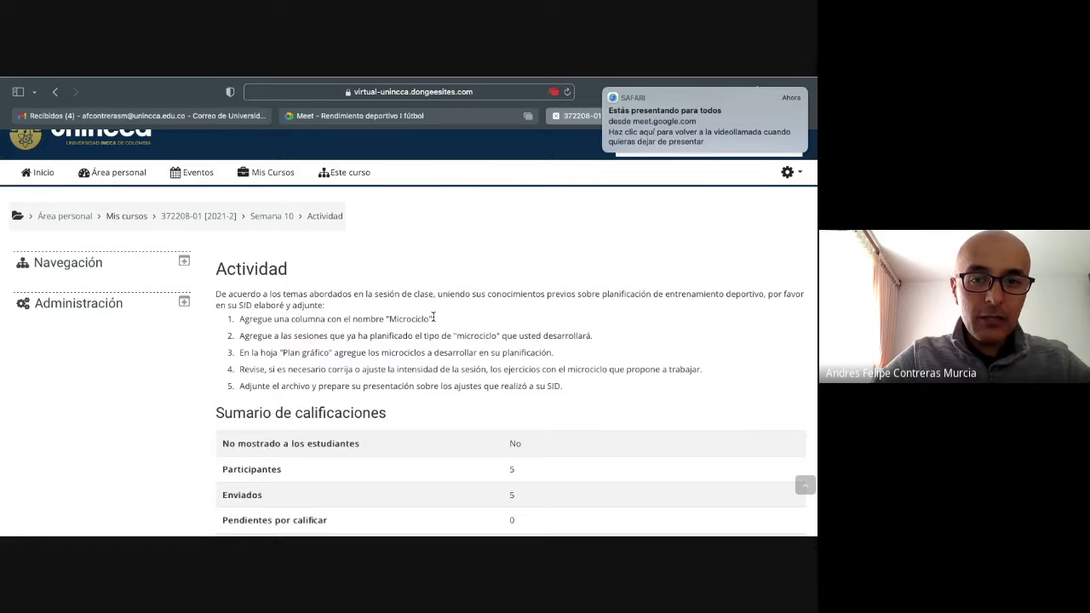
left_click_drag(435, 317, 241, 316)
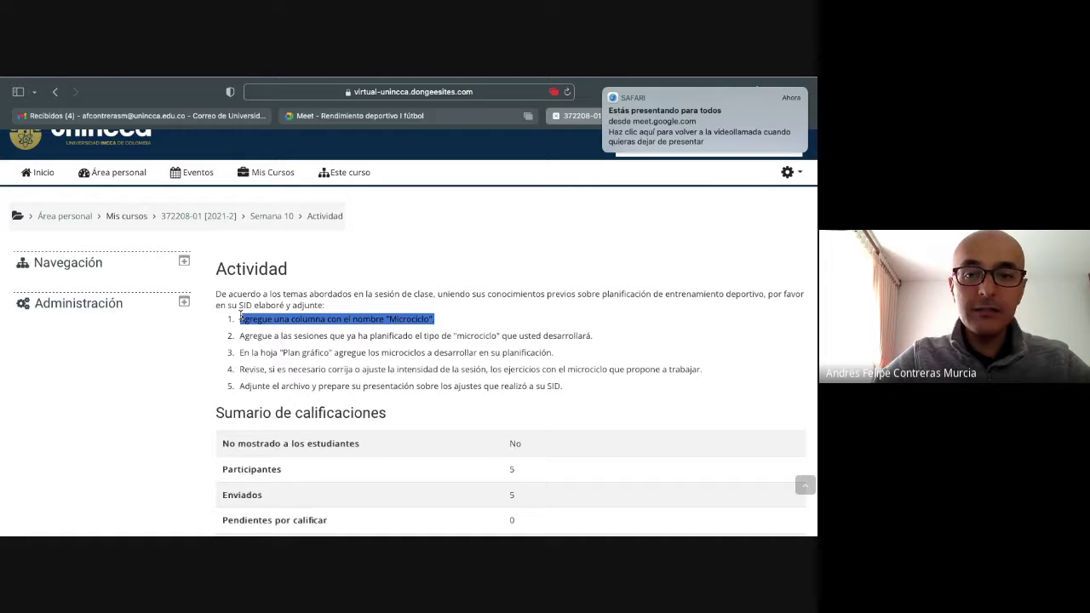
Step: Return to the student's SID workbook in Excel and review the SESIONES column headers from FECHA through MICROCICLO
key("super+Tab")
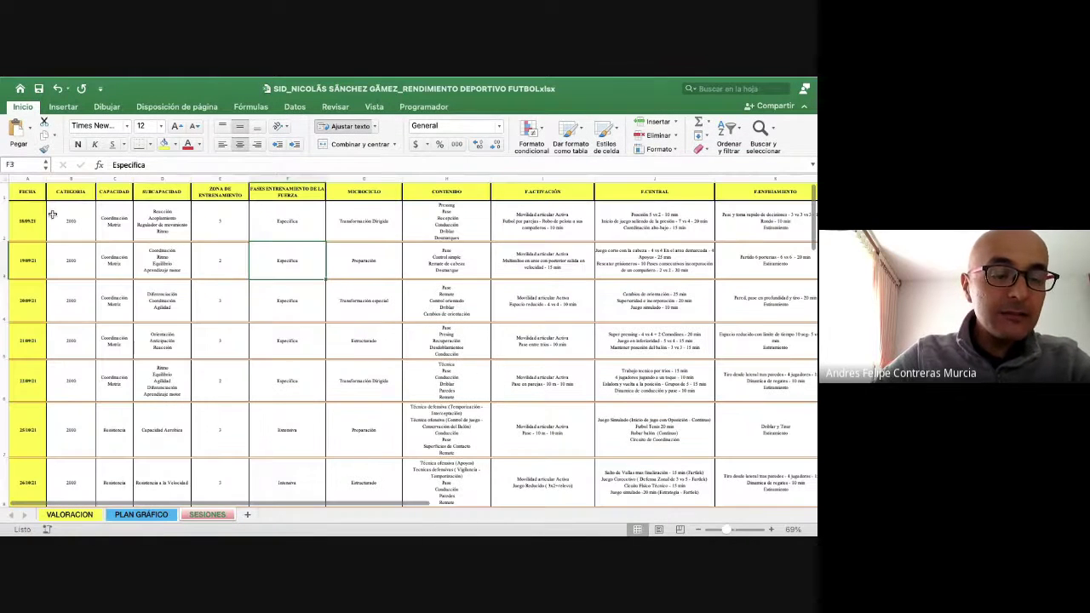
left_click(53, 213)
left_click(28, 191)
left_click(69, 188)
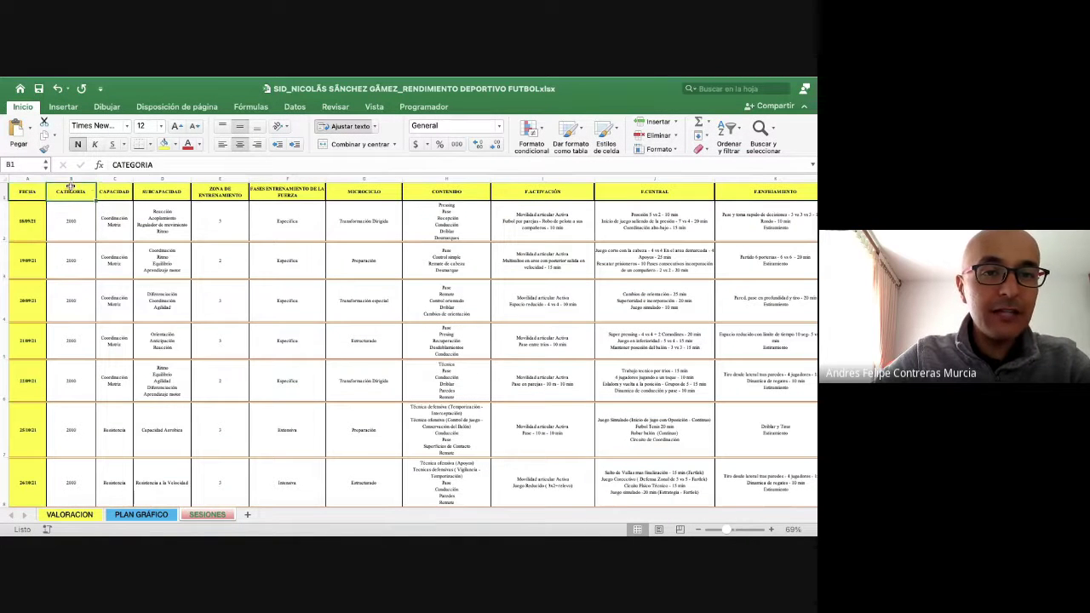
left_click(114, 190)
left_click(157, 191)
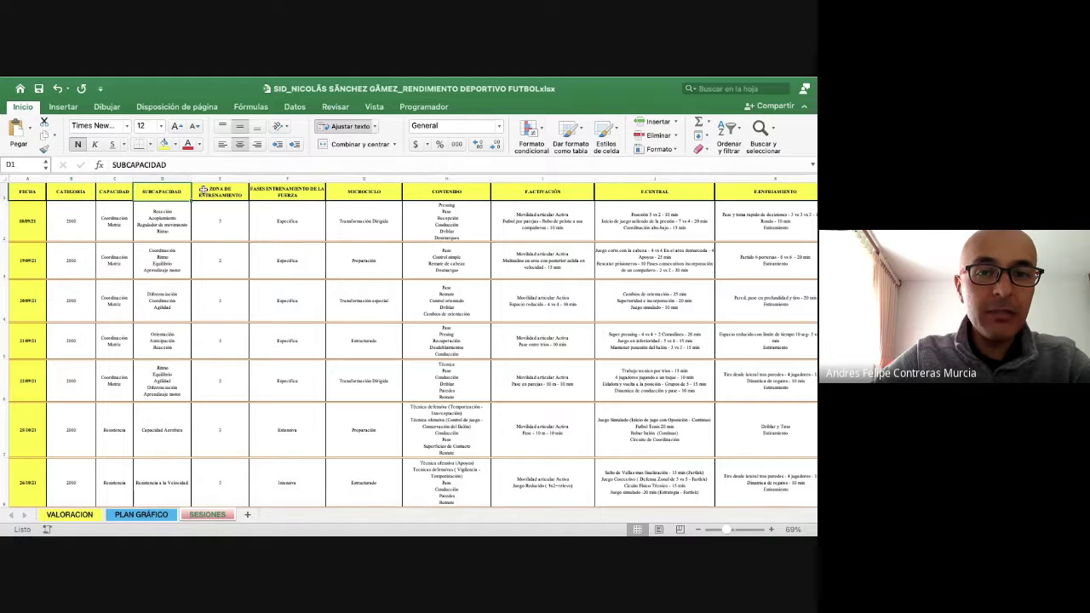
left_click(287, 194)
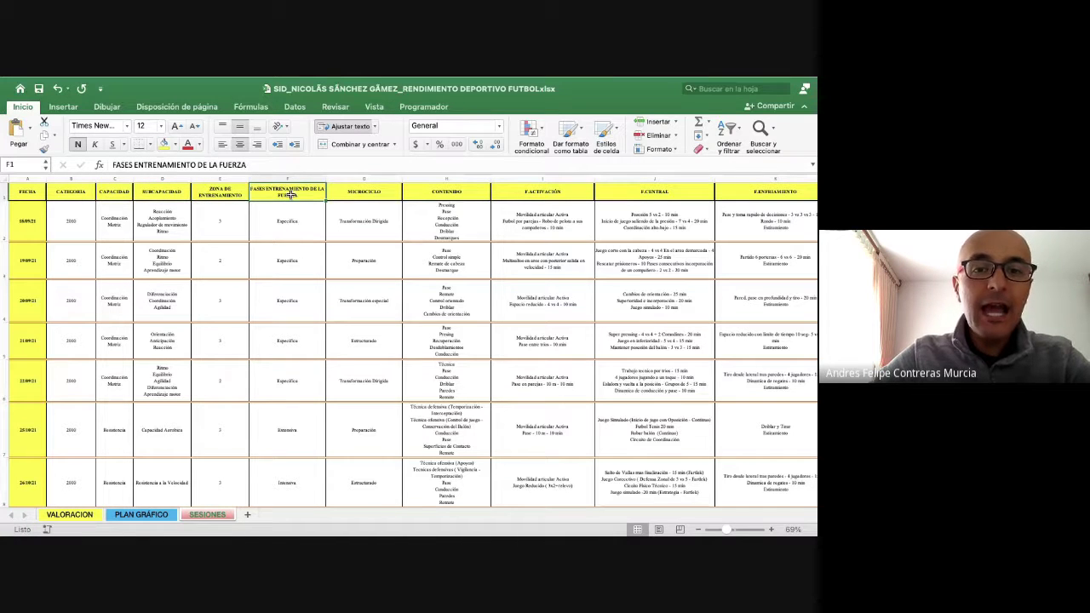
left_click(366, 192)
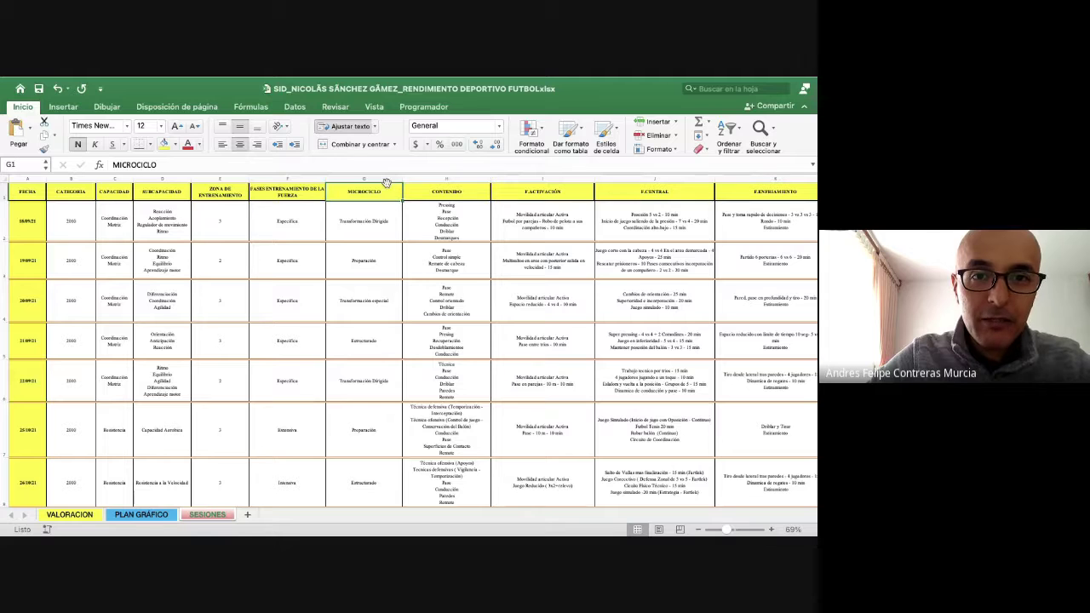
Step: Hide the MICROCICLO column on the SESIONES sheet
left_click(381, 177)
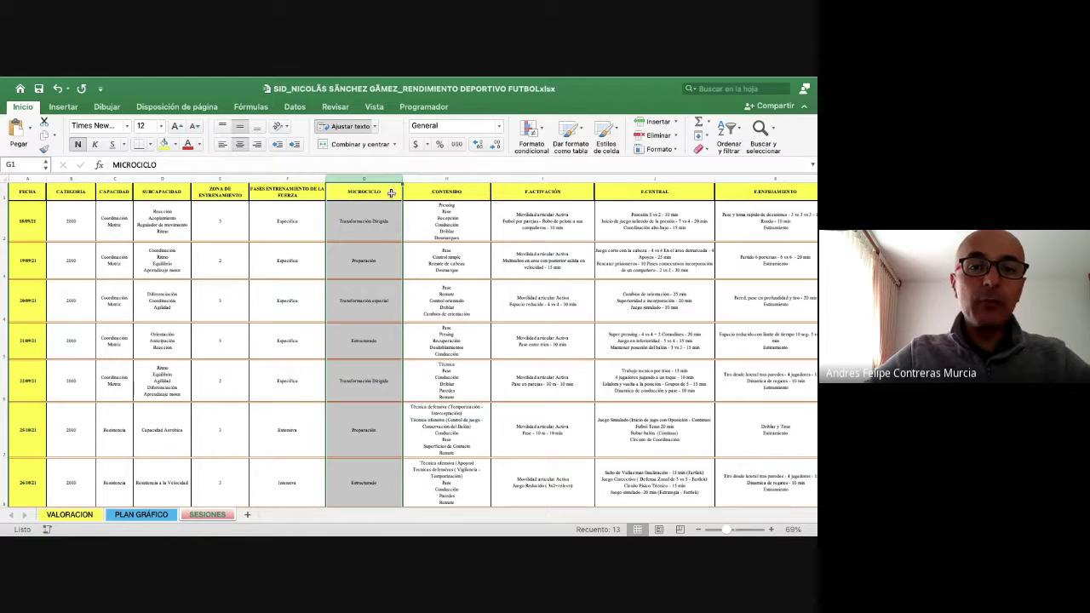
right_click(379, 176)
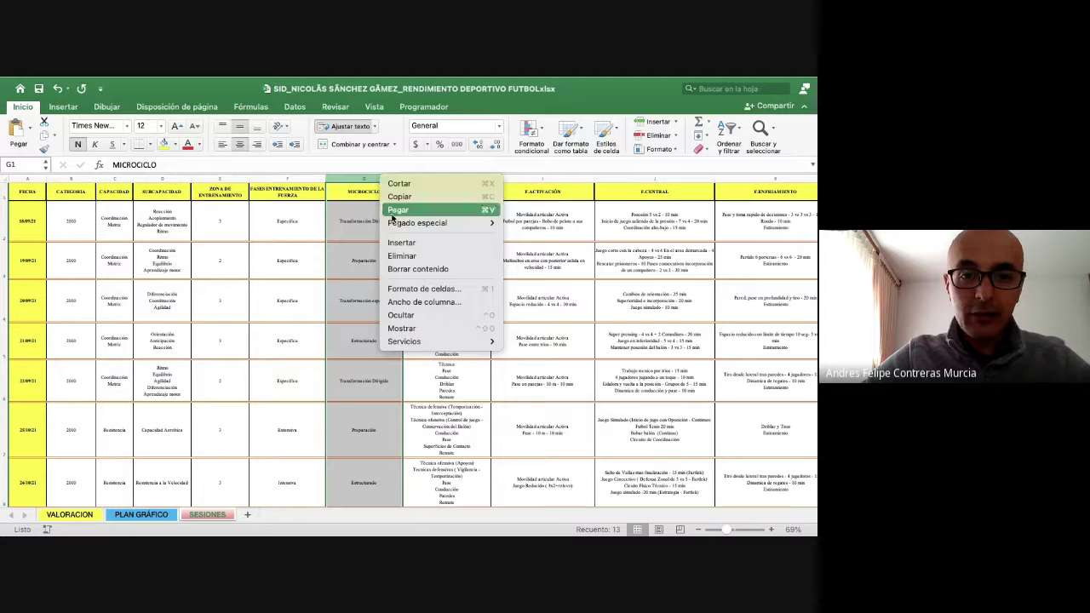
left_click(412, 317)
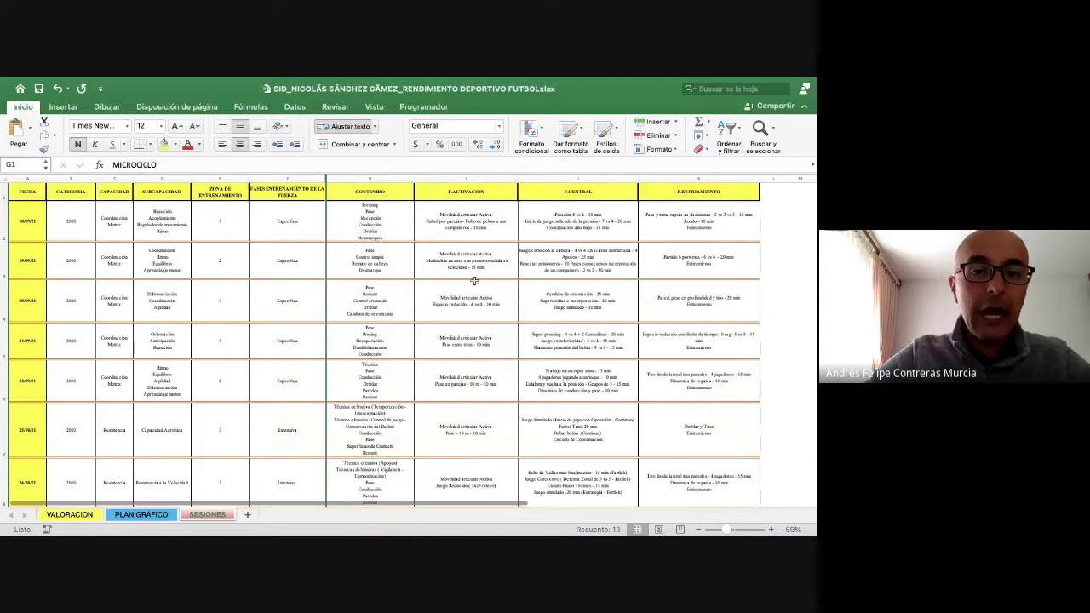
left_click(475, 274)
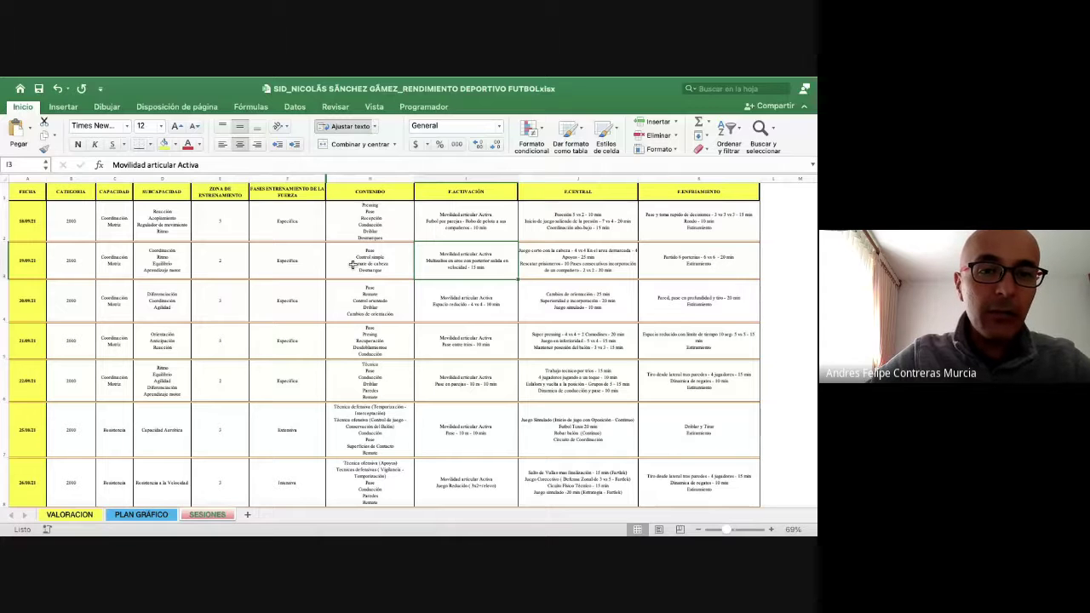
Step: Insert an empty column before ZONA DE ENTRENAMIENTO on the SESIONES sheet
left_click(229, 178)
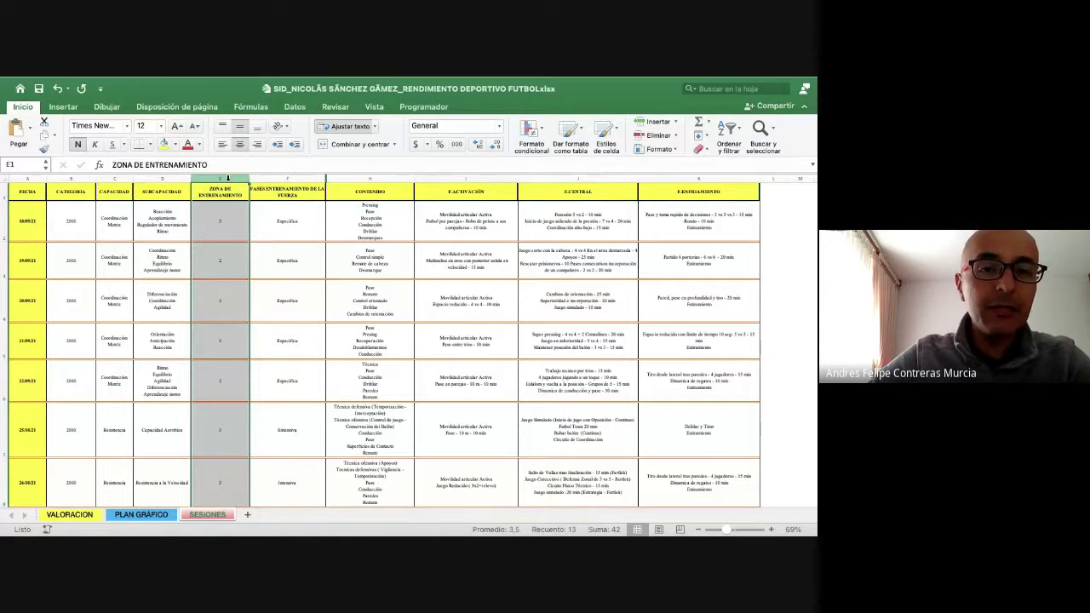
left_click(771, 529)
left_click(771, 529)
left_click(771, 529)
left_click(772, 530)
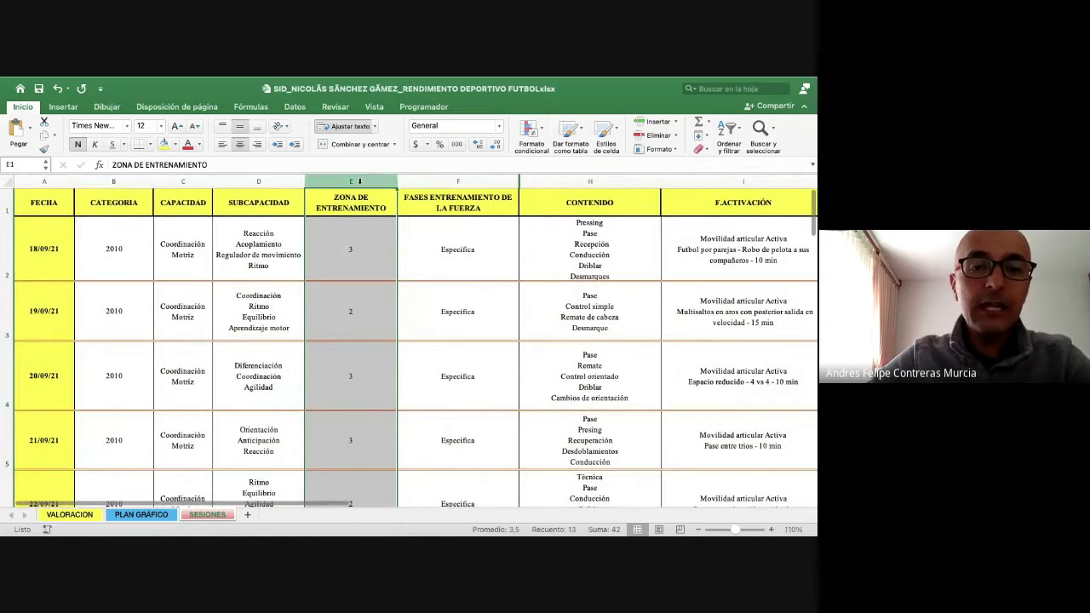
right_click(359, 181)
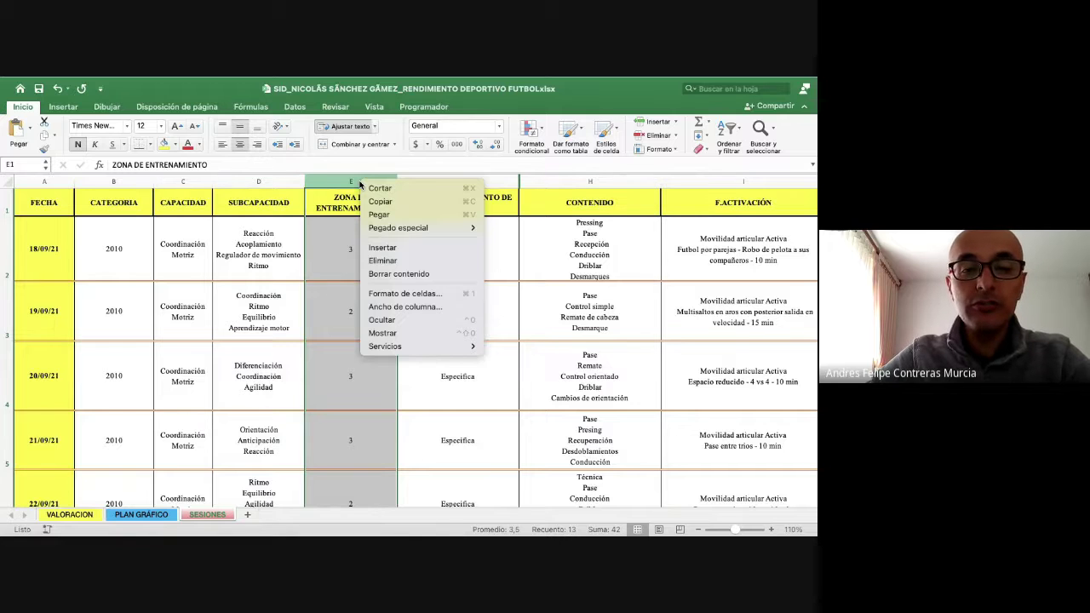
left_click(383, 250)
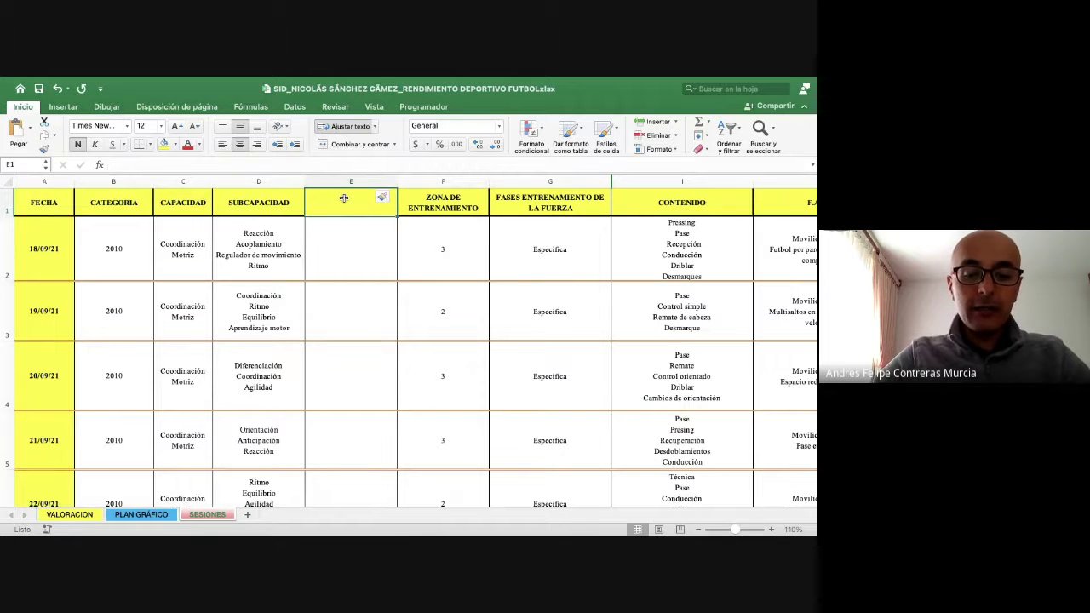
Step: Title the empty column before ZONA DE ENTRENAMIENTO "MICROCICLO"
type("MICROCICLO")
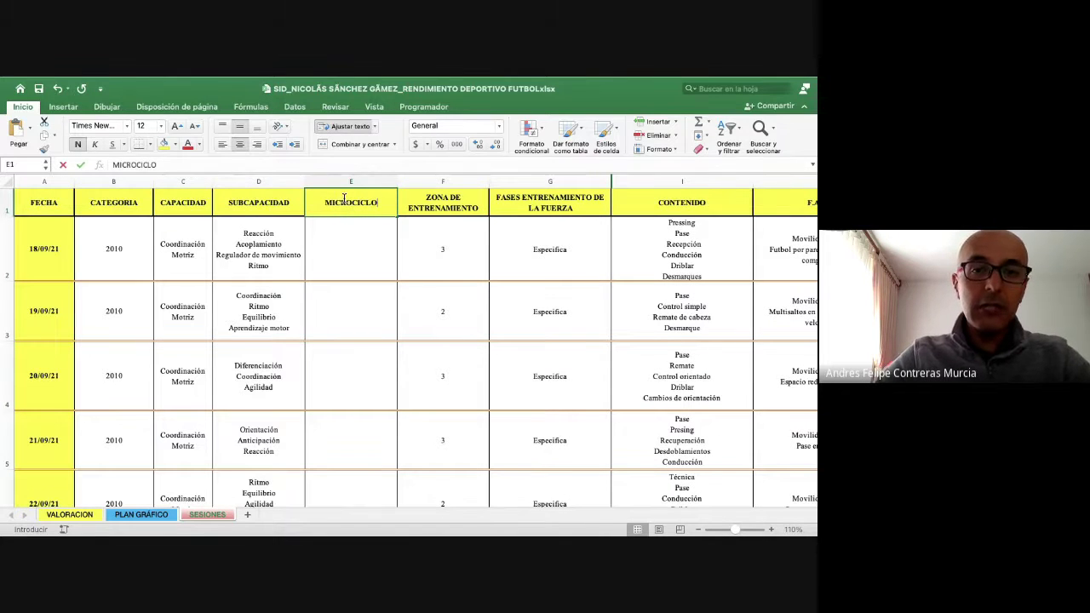
key("Return")
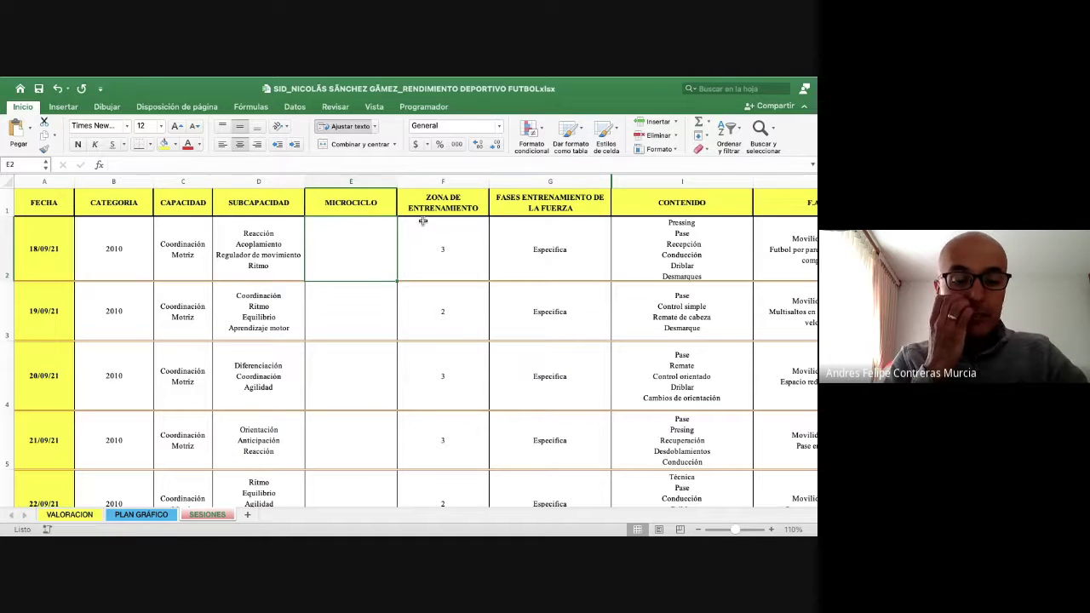
Step: Undo the new header, the column insertion and the hiding of the original MICROCICLO column on the SESIONES sheet
key("ctrl+z")
key("ctrl+z")
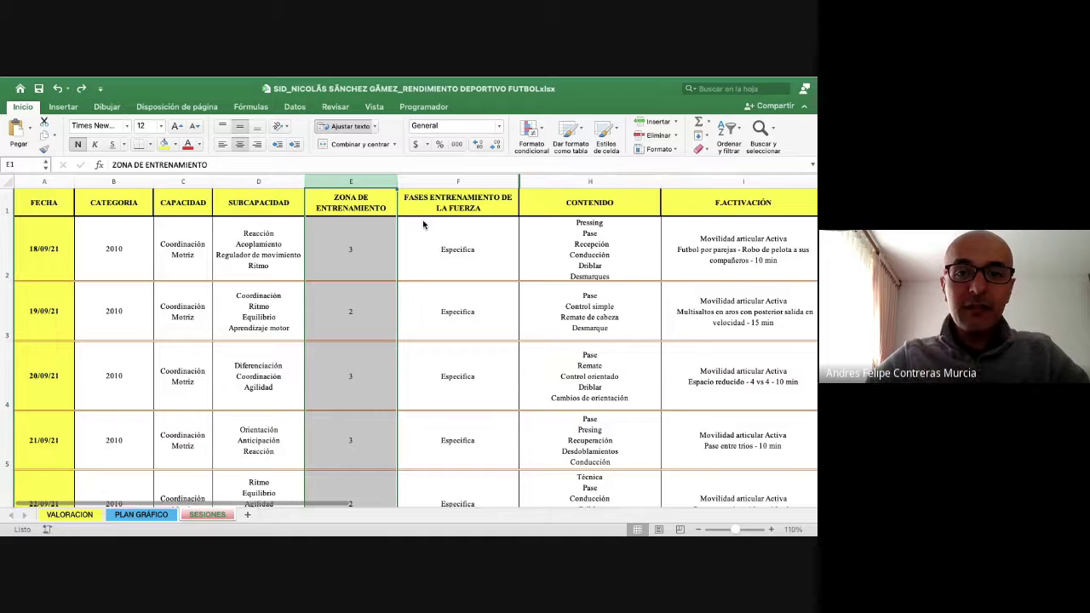
scroll(423, 223, "down", 3)
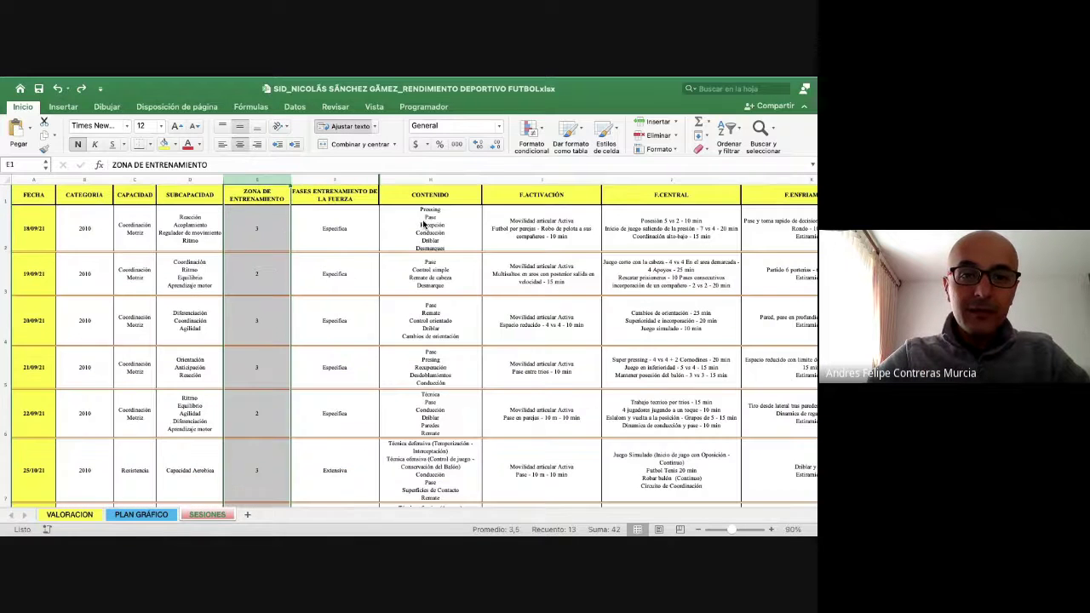
scroll(423, 224, "down", 2)
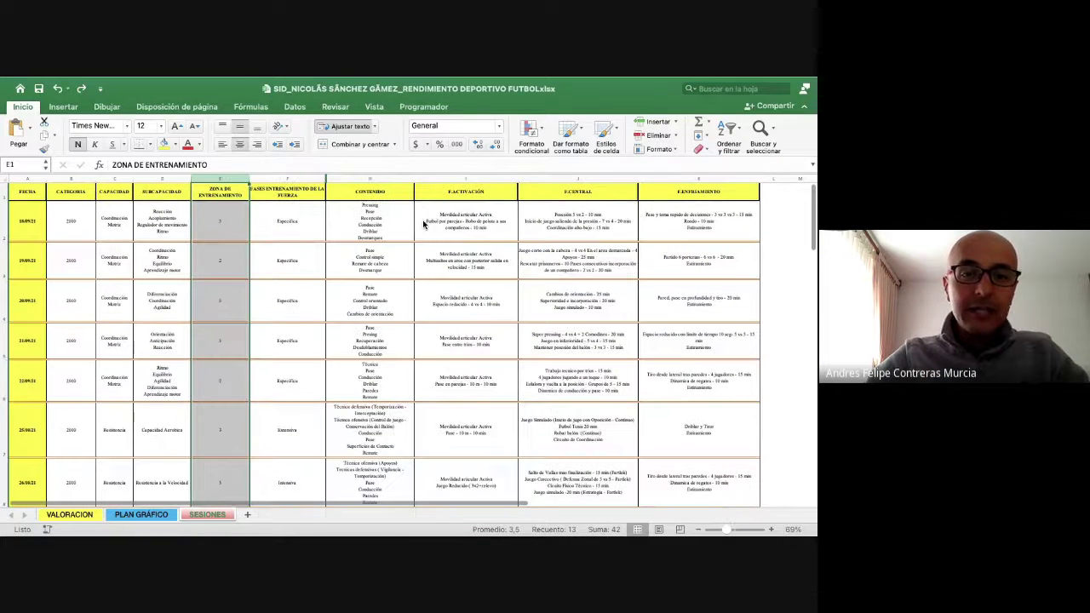
key("ctrl+z")
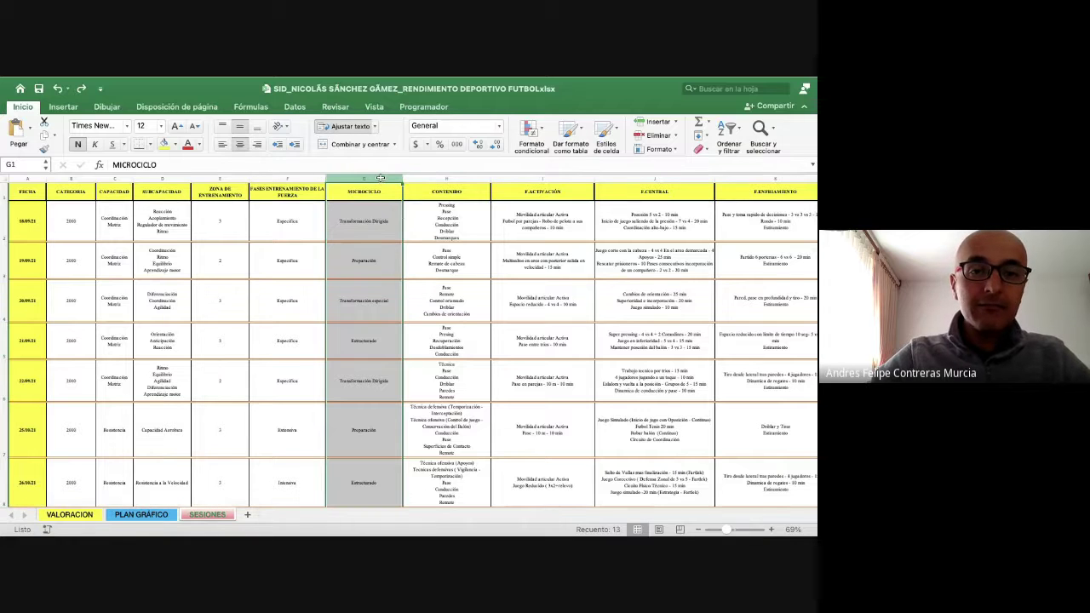
Step: Fill the entire MICROCICLO column on the SESIONES sheet with grey
left_click(175, 146)
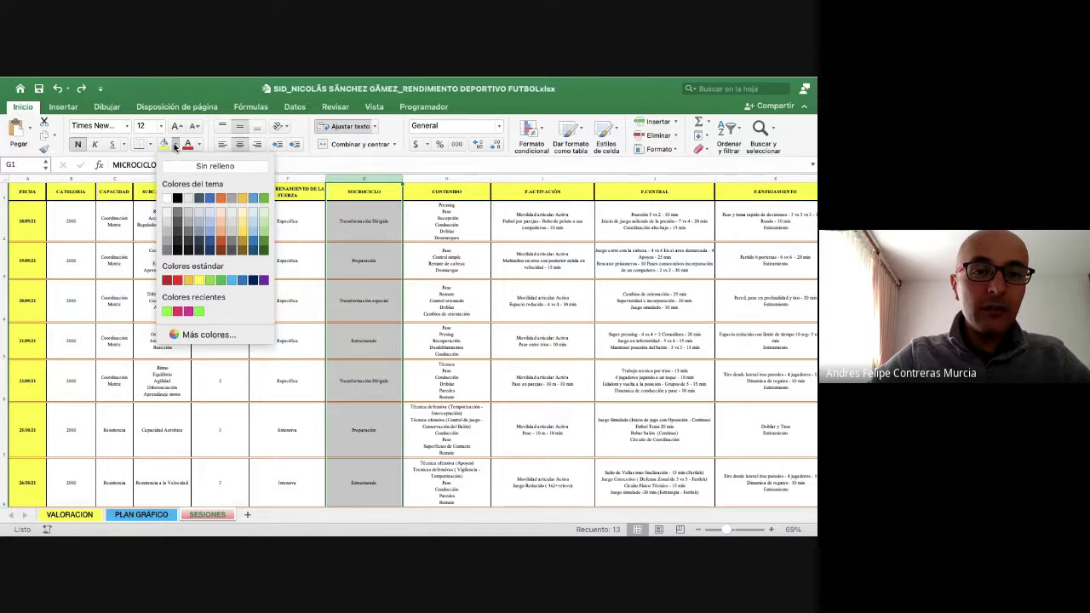
left_click(189, 224)
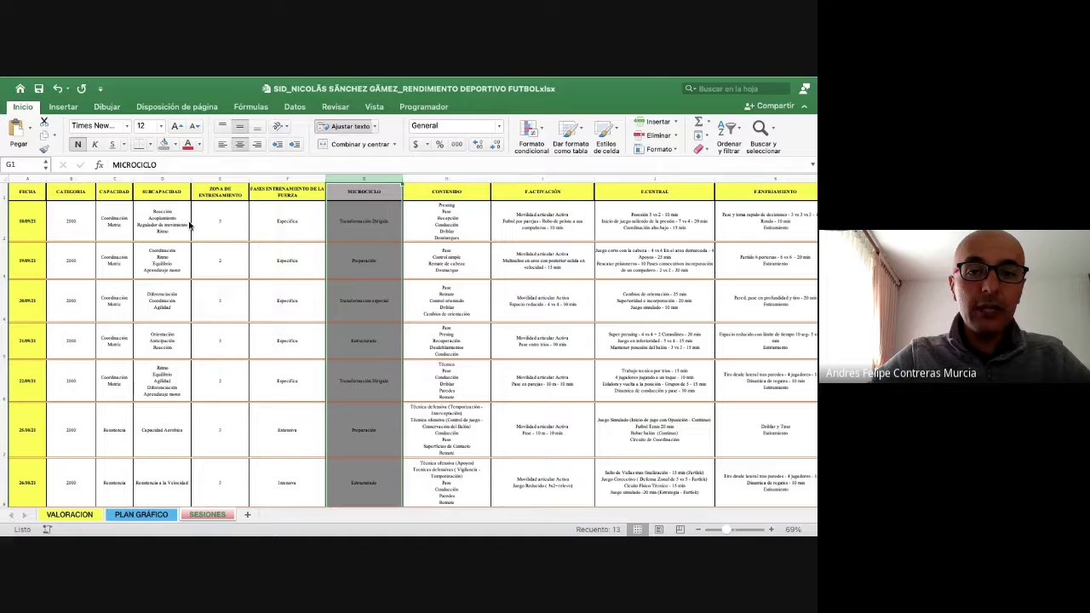
left_click(355, 259)
Step: Switch to the Actividad page in Safari and highlight the second instruction, about adding the type of "microciclo" to the planned sessions
key("super+Tab")
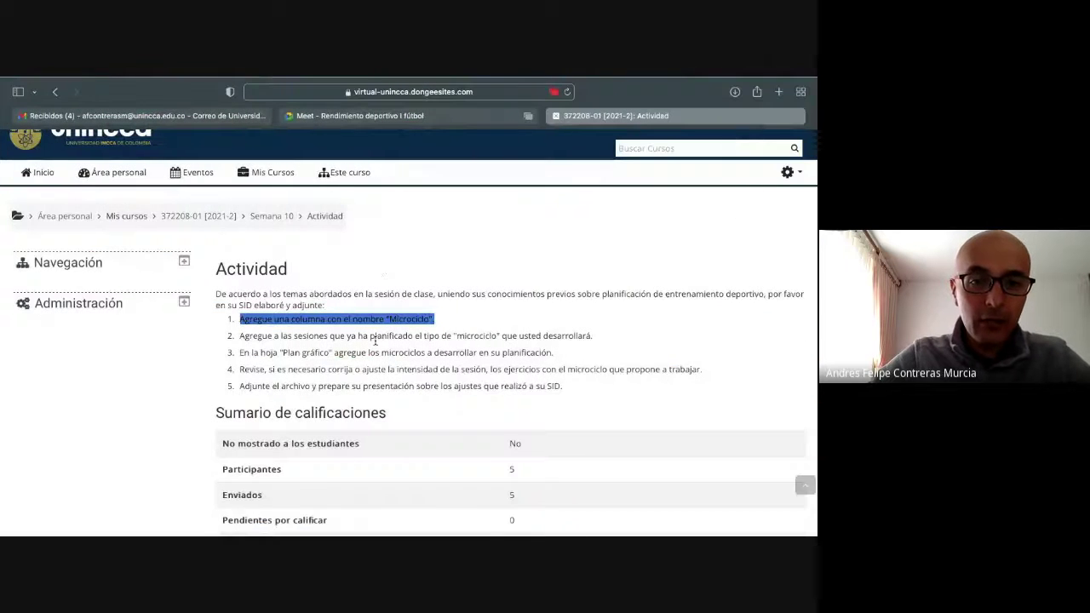
left_click_drag(239, 335, 520, 334)
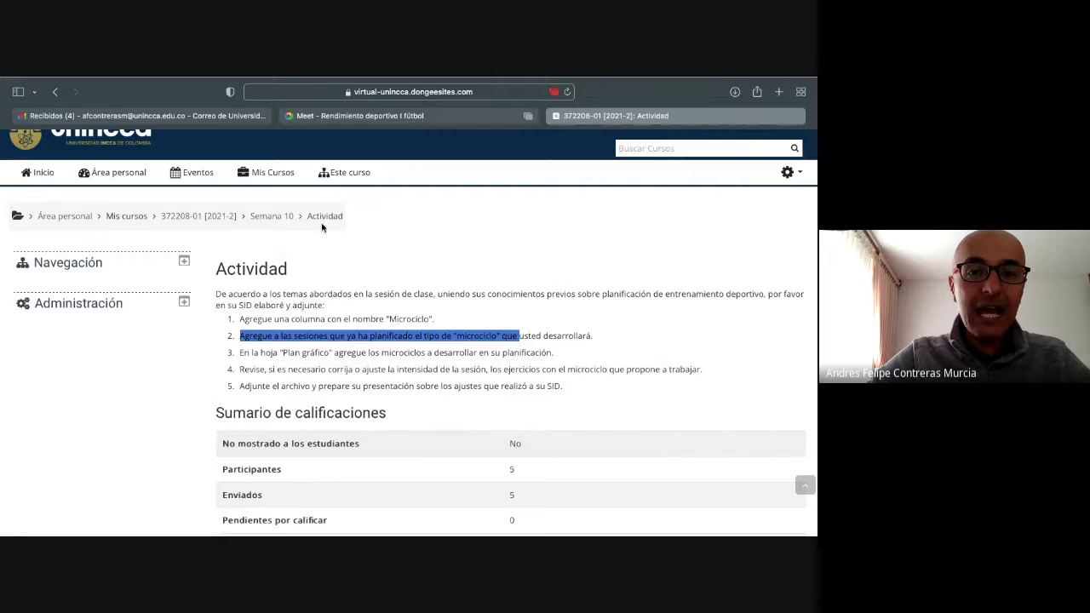
Step: Return to the SID workbook in Excel and review the 18/09/21 session's values from CATEGORIA through MICROCICLO
key("ctrl+Right")
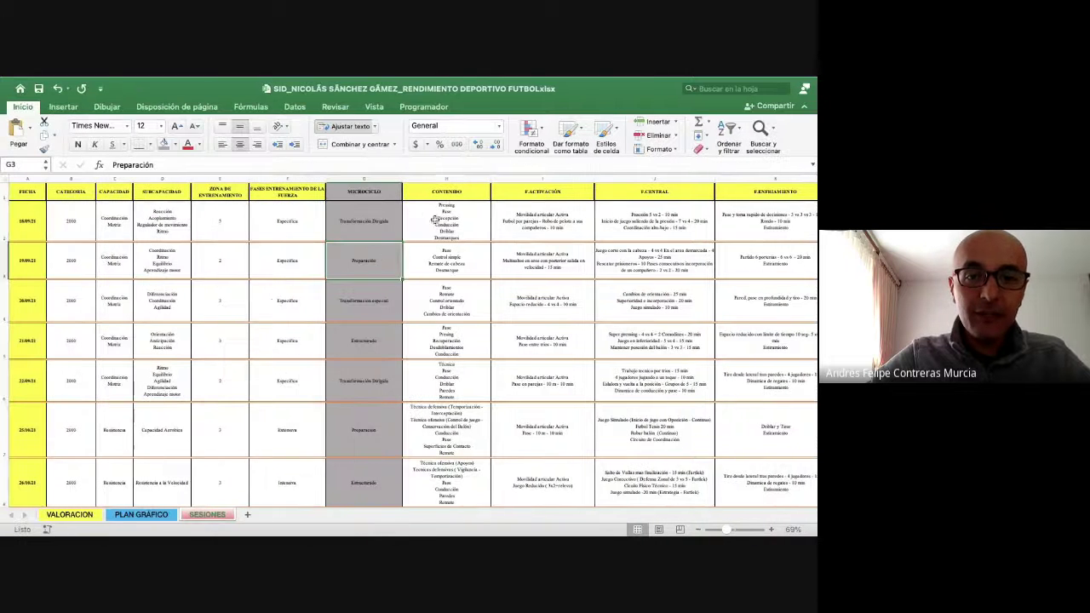
left_click(434, 220)
left_click(377, 223)
left_click(298, 227)
left_click(358, 226)
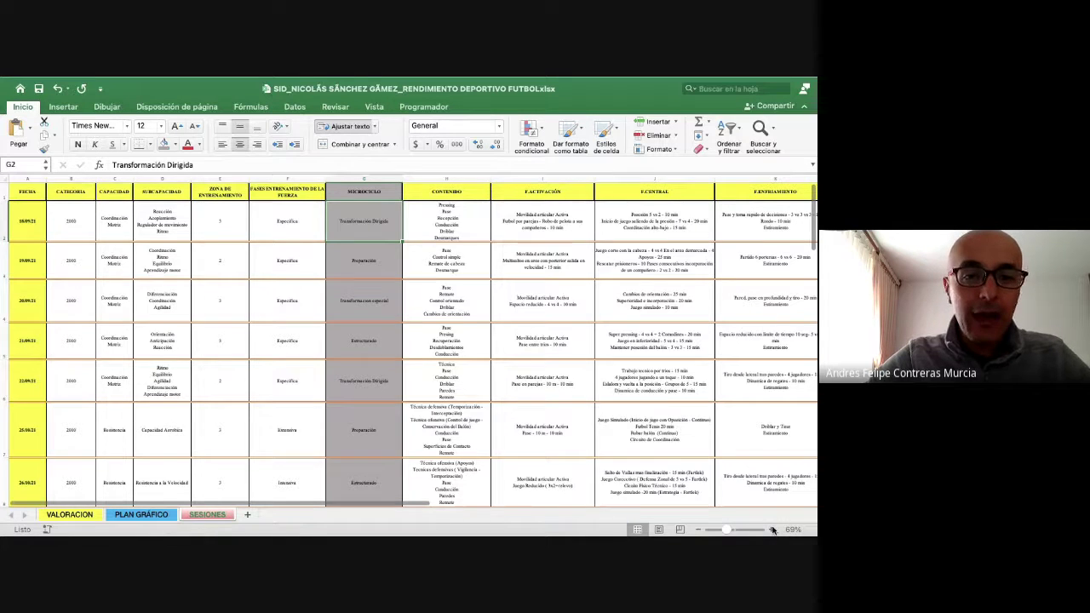
left_click(772, 529)
left_click(86, 256)
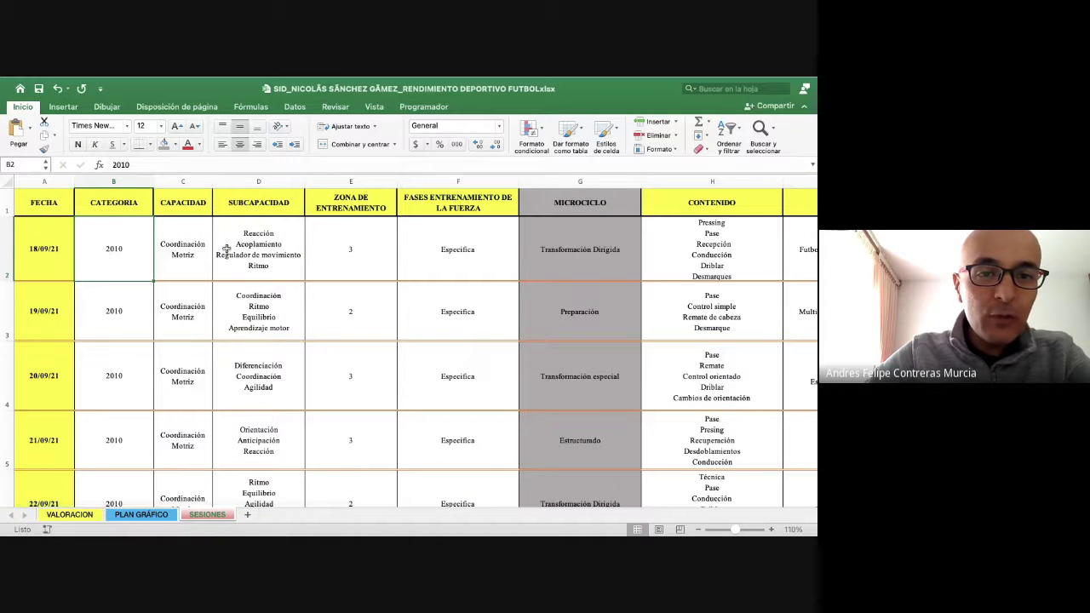
left_click(348, 255)
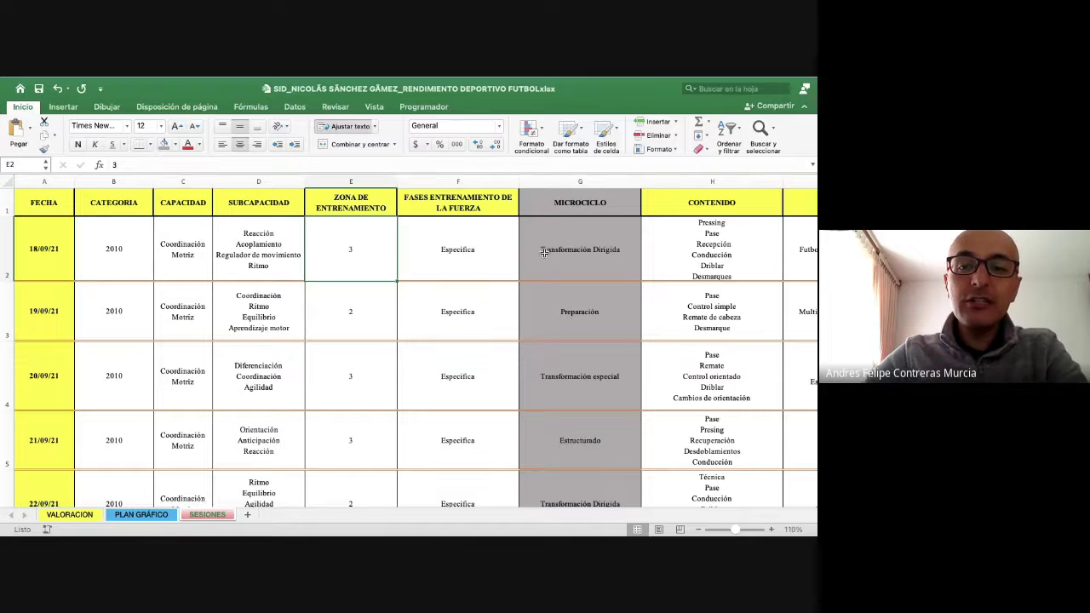
left_click(601, 251)
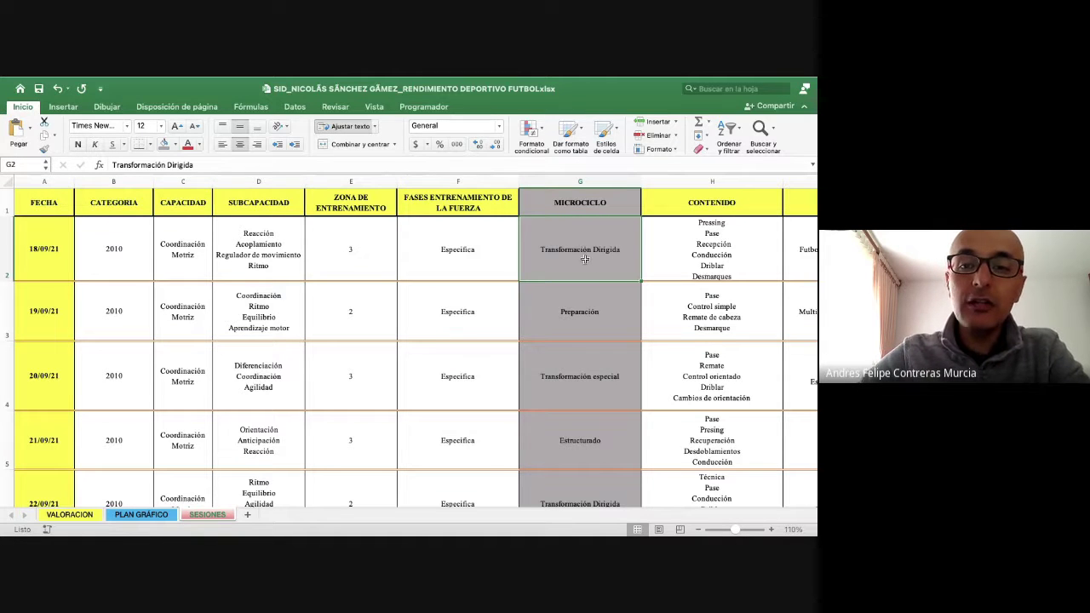
Step: Review the microcycle types assigned to the sessions from 19/09/21 down to the last row of the SESIONES sheet
left_click(597, 310)
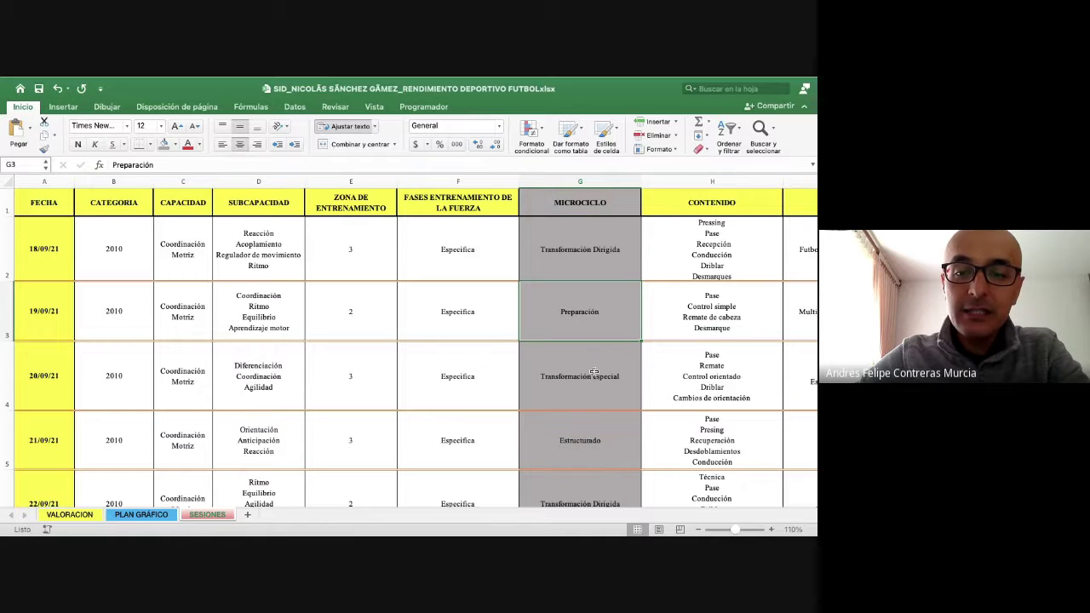
left_click(594, 372)
scroll(594, 383, "down", 6)
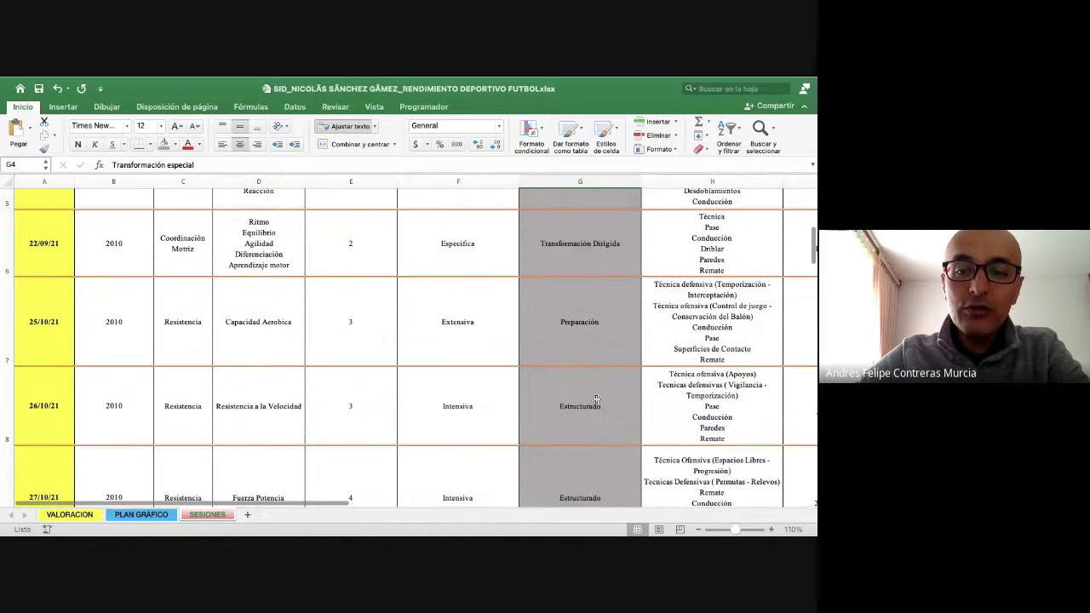
scroll(597, 400, "down", 1)
scroll(600, 349, "down", 4)
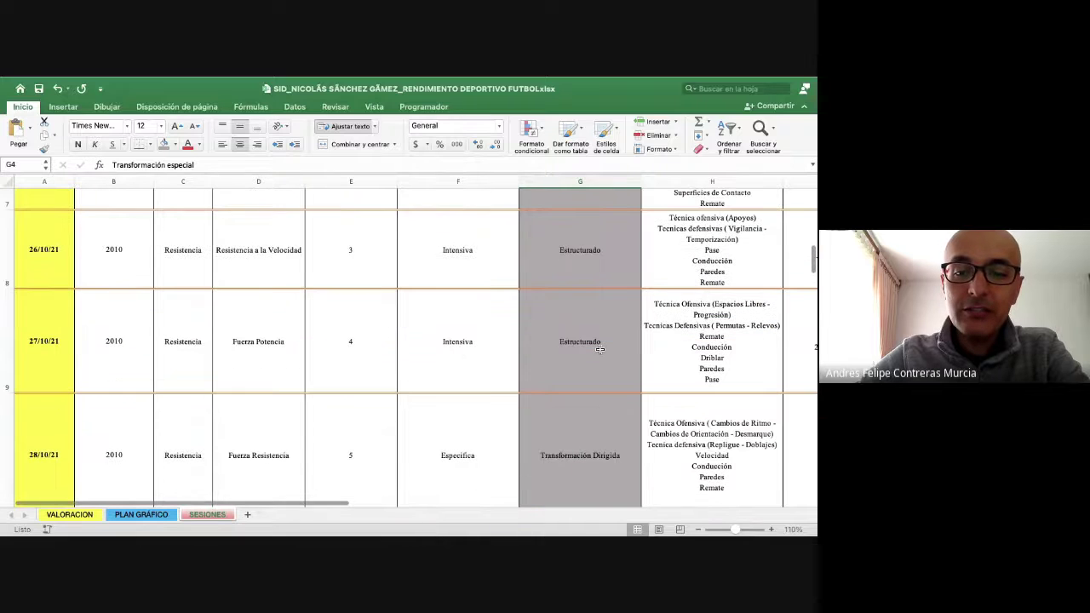
scroll(600, 349, "down", 7)
left_click(578, 329)
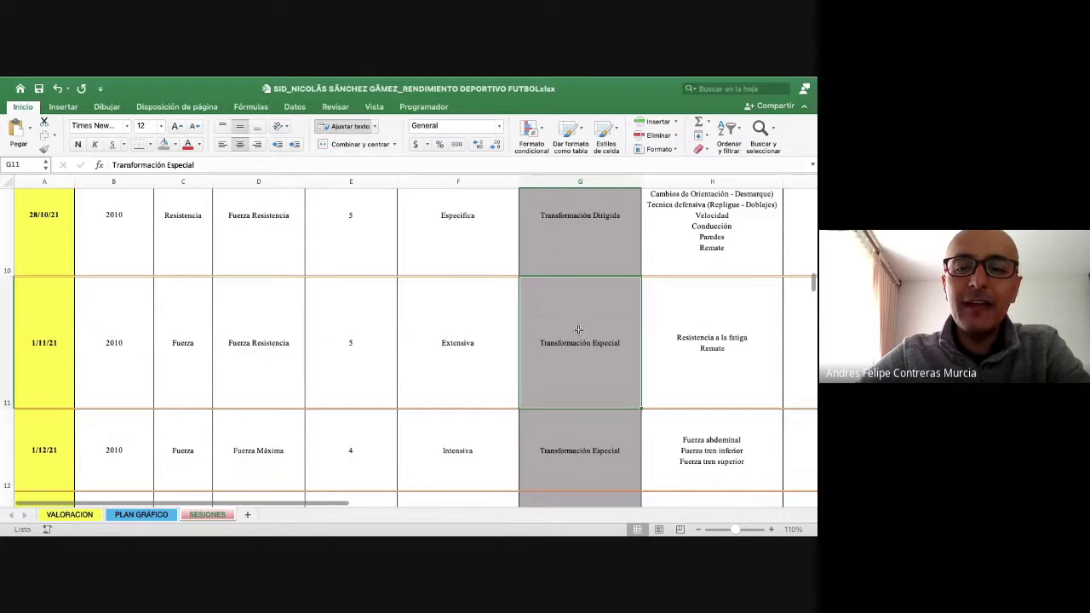
scroll(579, 332, "down", 5)
Step: Set the microcycle of the 15/12/21 session to "Ajuste"
left_click(581, 380)
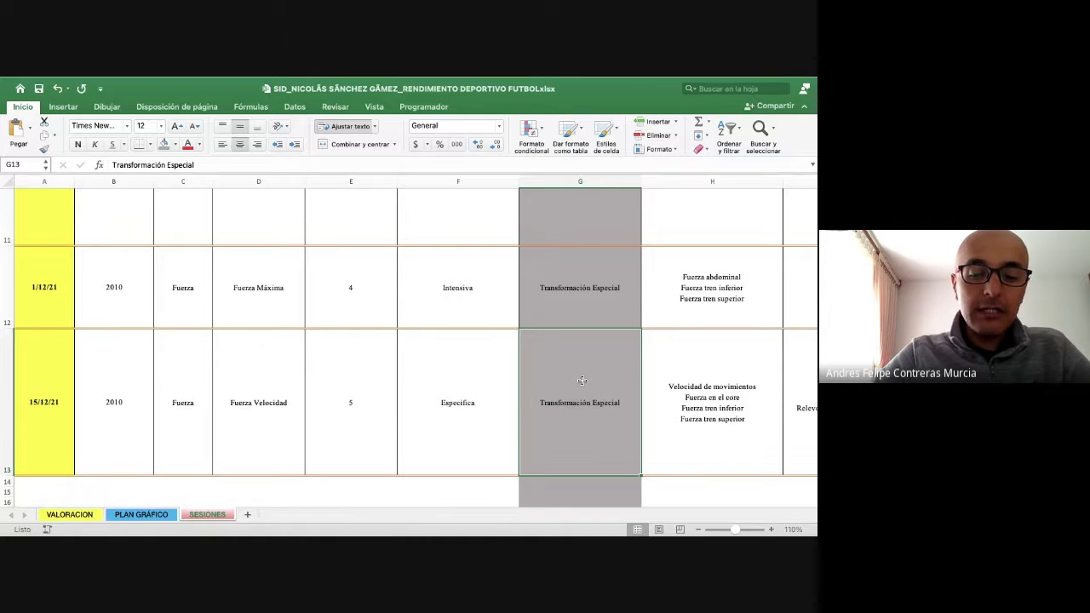
type("Ajuste")
key("Return")
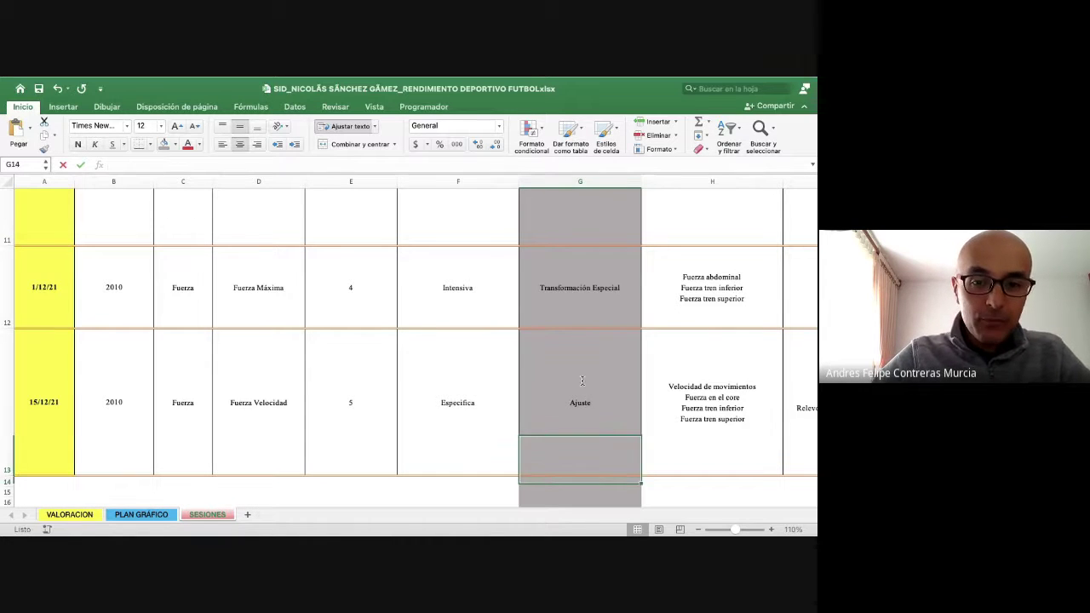
Step: Check the 15/12/21 session's training zone and set its microcycle to "Choque"
left_click(545, 385)
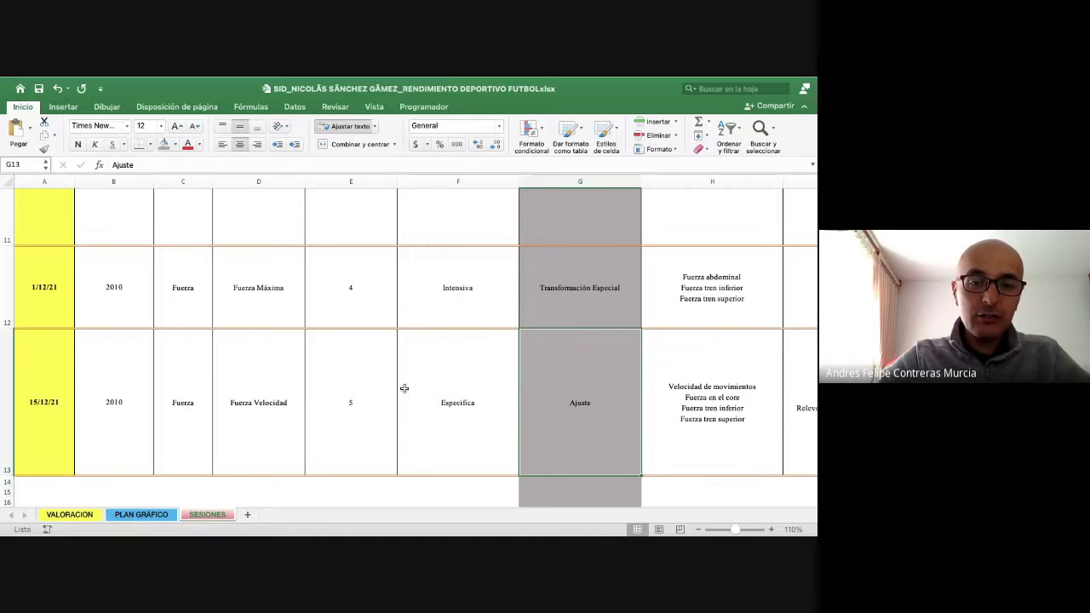
left_click(357, 396)
left_click(596, 403)
double_click(602, 405)
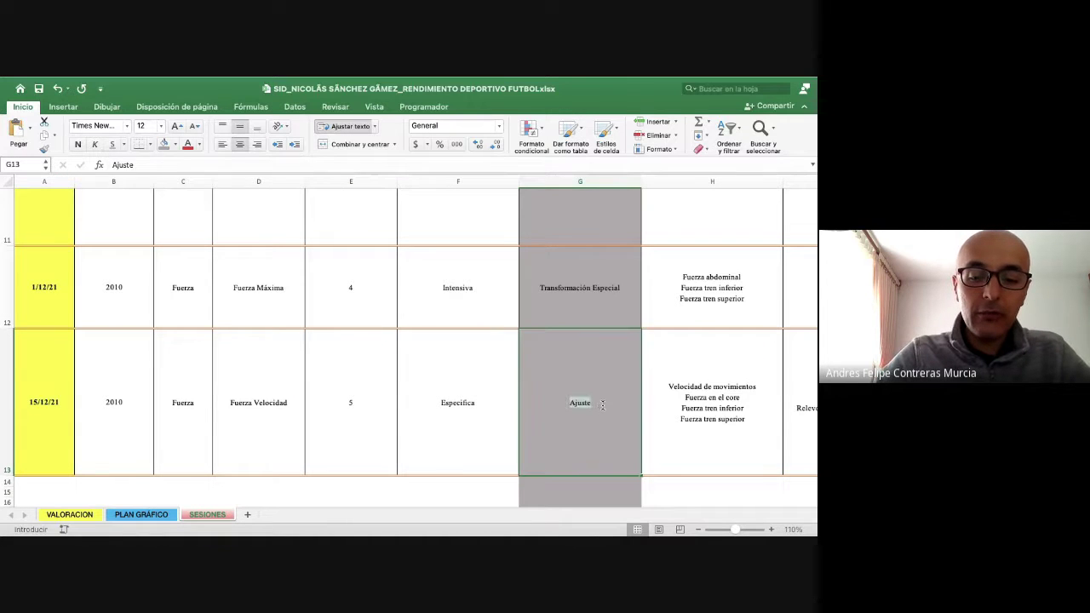
type("Chi")
type("ue")
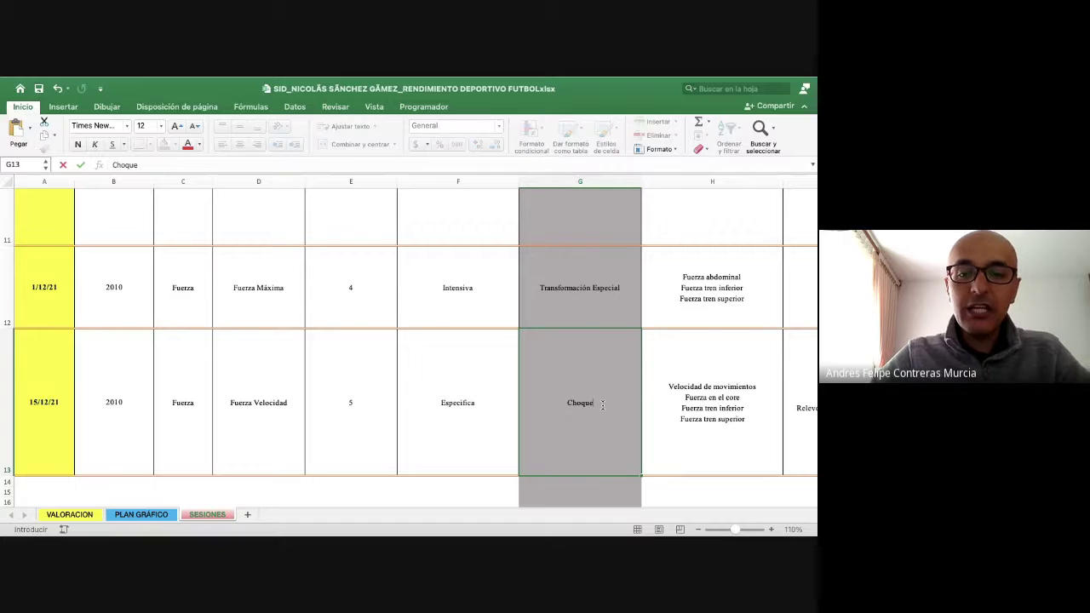
key("Return")
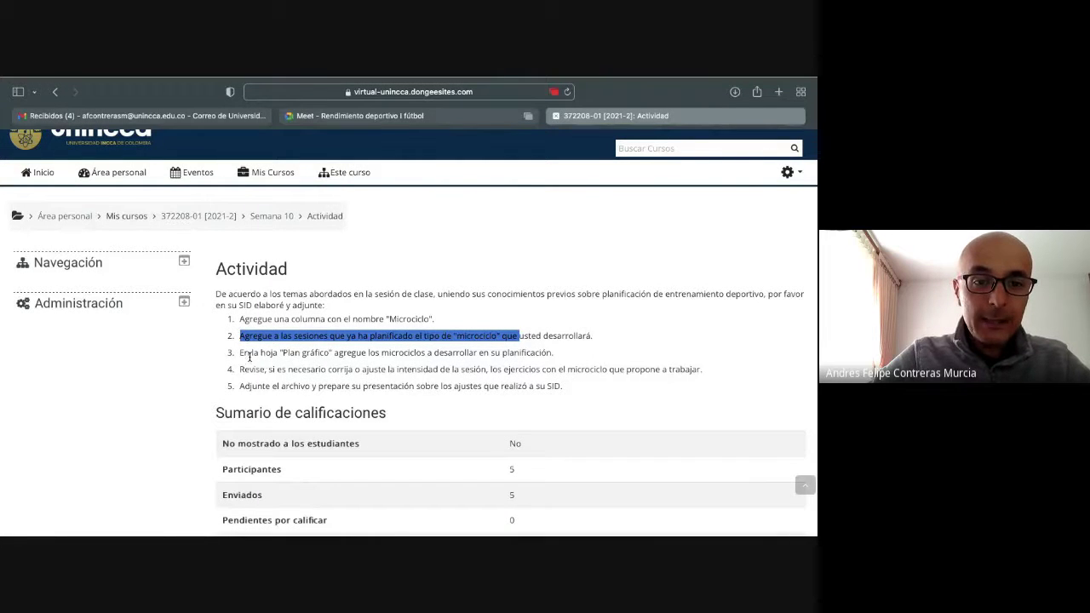
Step: Highlight the third instruction, about the "Plan gráfico" sheet, on Safari's Actividad page and return to the workbook in Excel
left_click_drag(241, 352, 464, 349)
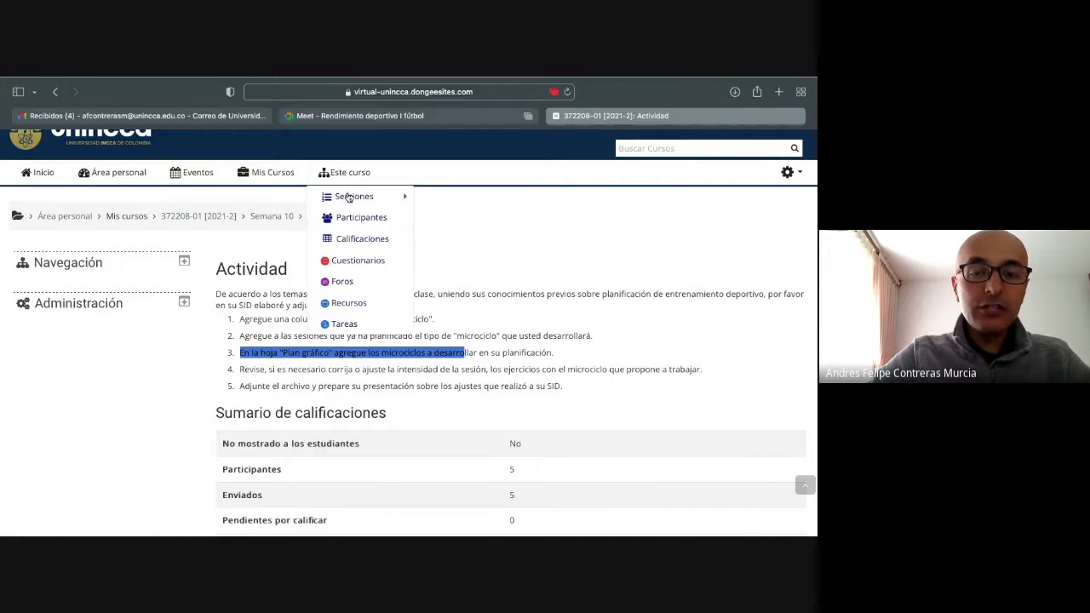
key("ctrl+Left")
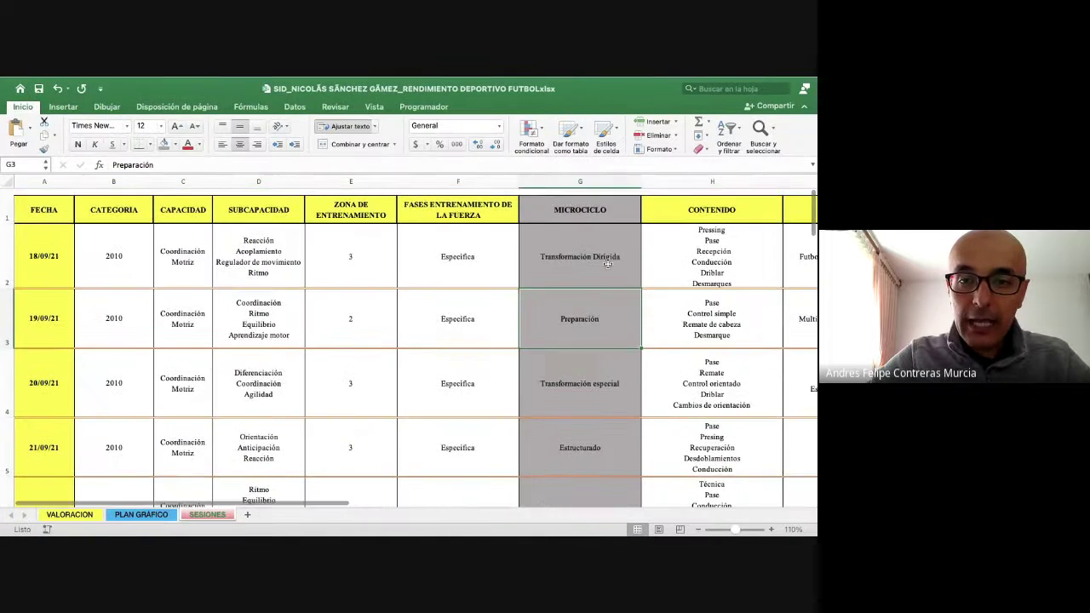
Step: Open the PLAN GRÁFICO sheet and examine the Microciclos row below Semana
left_click(579, 247)
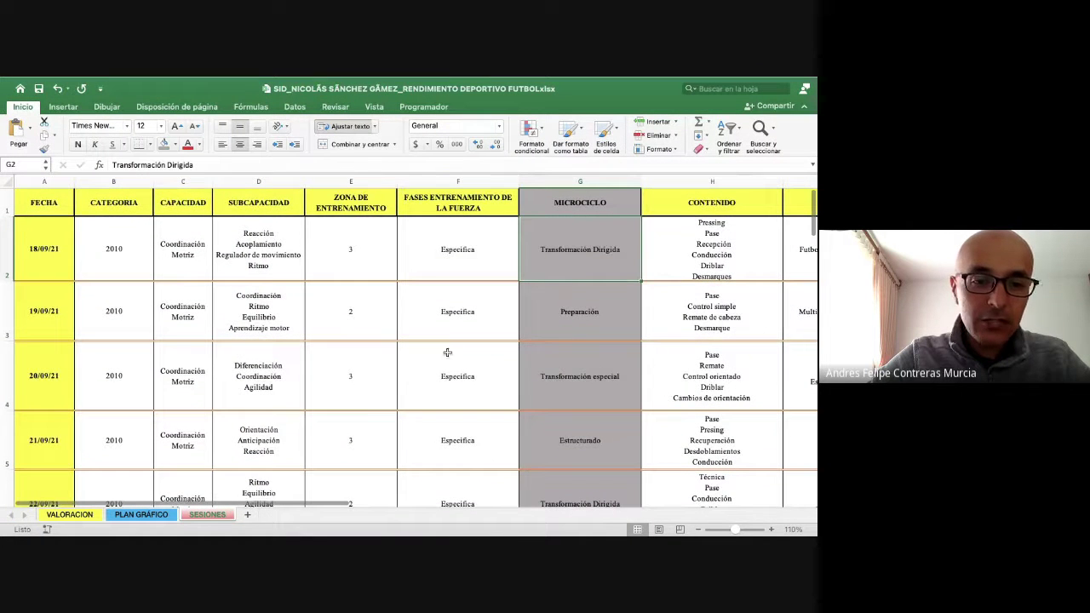
left_click(141, 515)
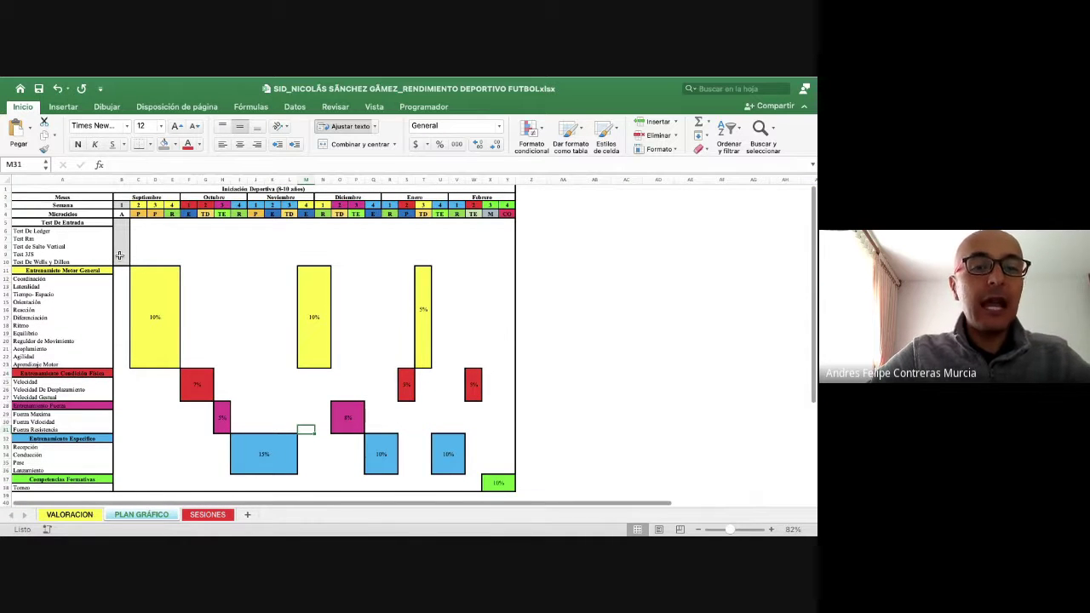
scroll(119, 256, "up", 5)
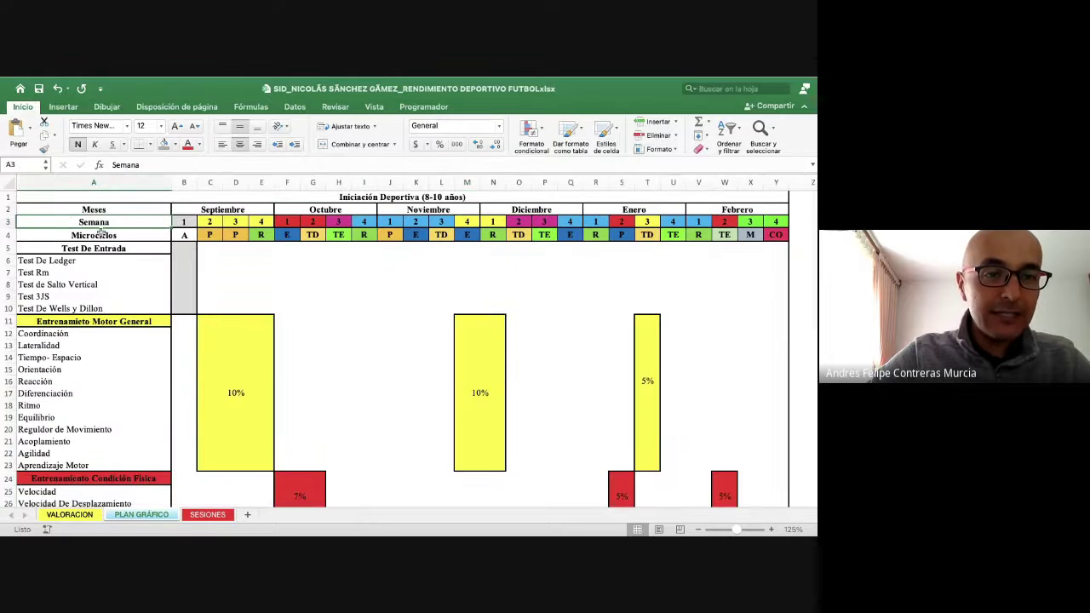
left_click(97, 233)
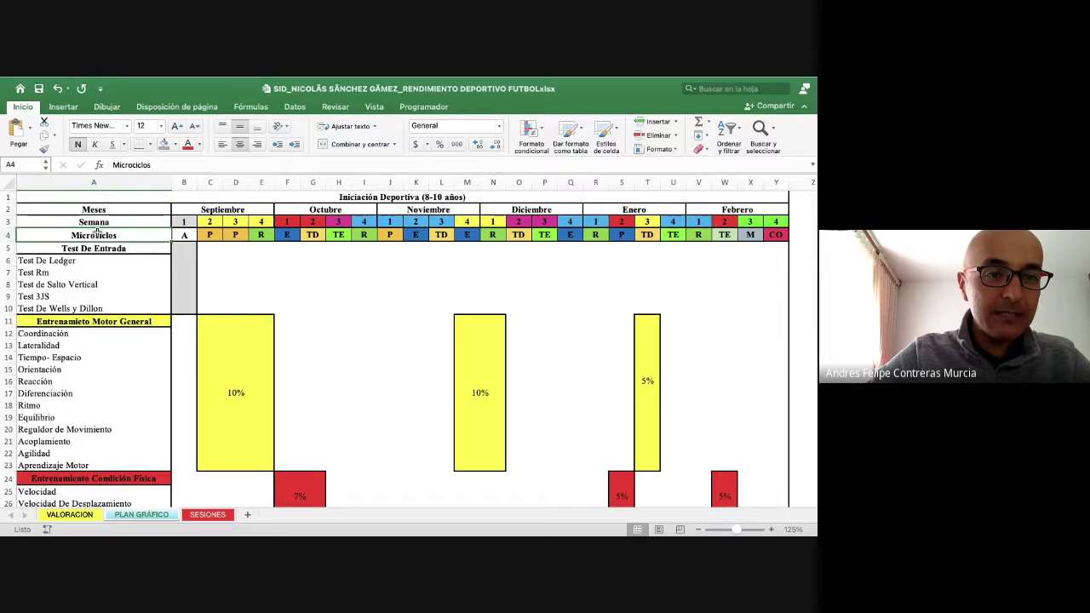
Step: Hide the Microciclos row on the PLAN GRÁFICO sheet
left_click(6, 235)
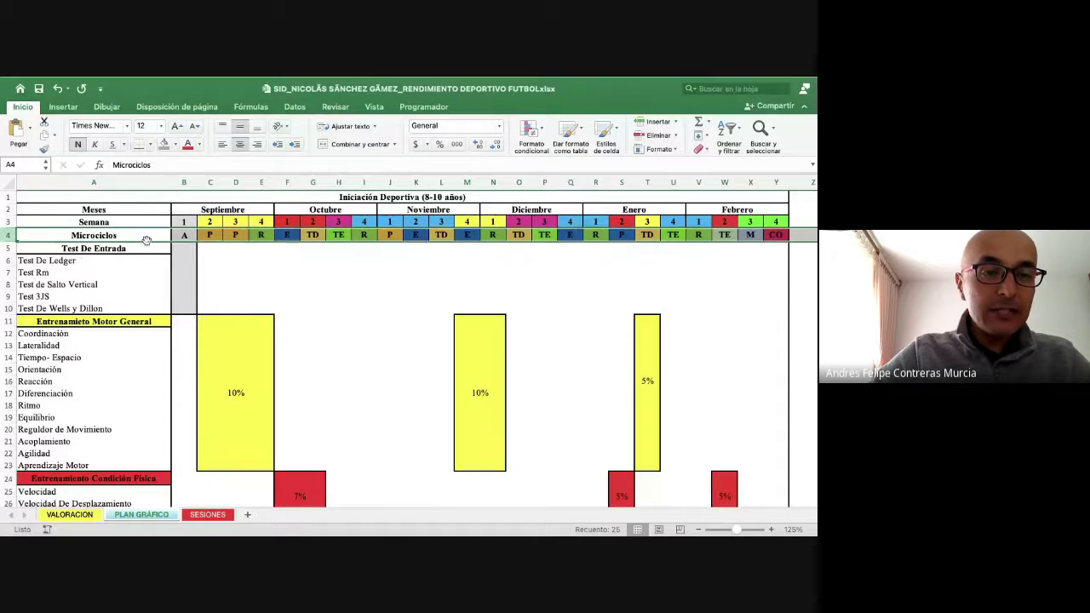
right_click(7, 238)
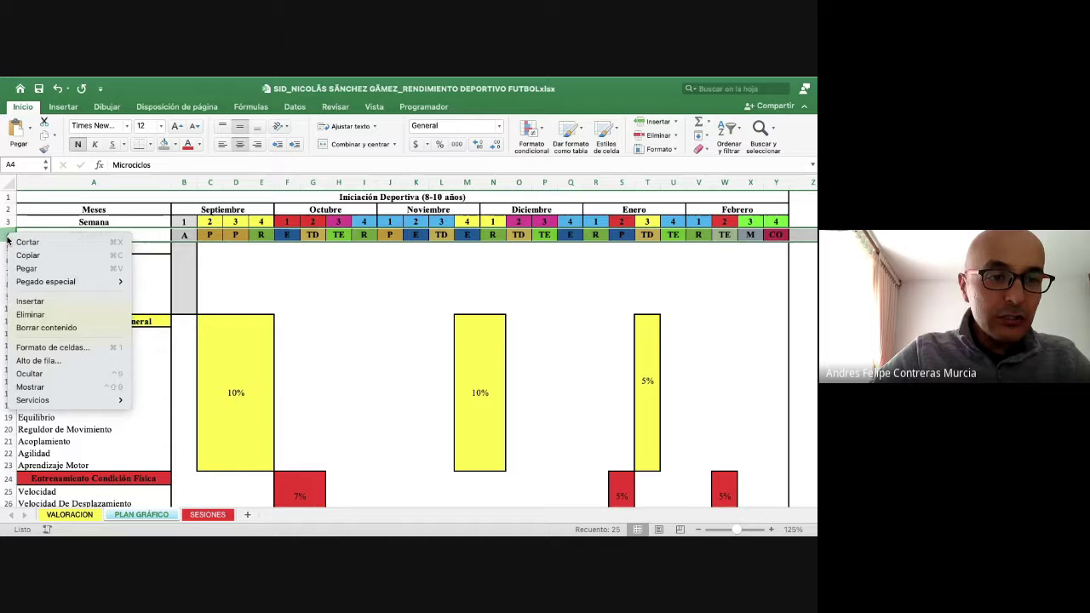
left_click(29, 373)
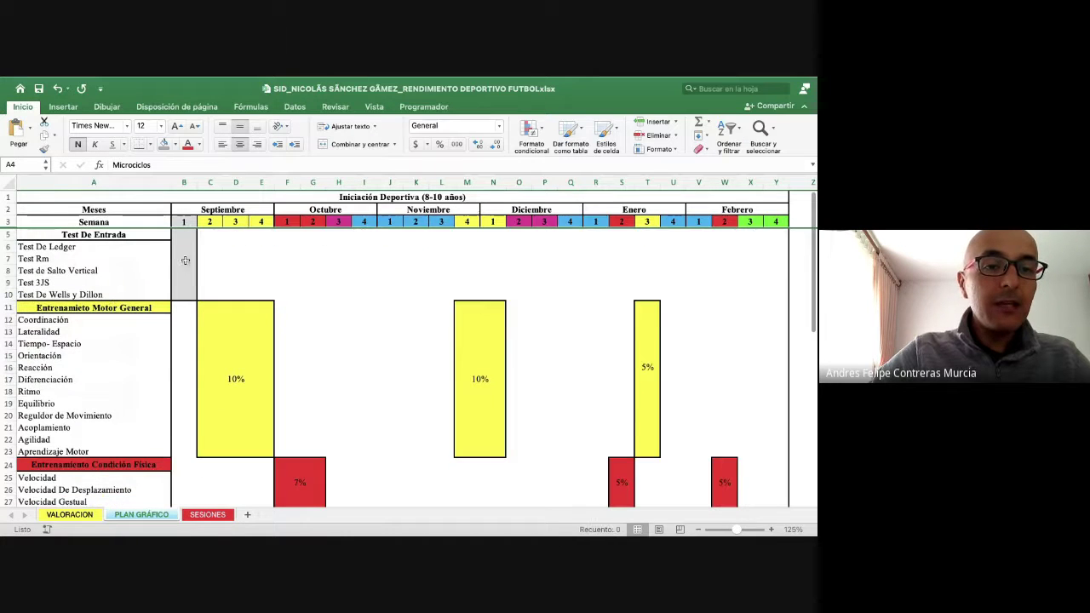
Step: Insert a row above "Test De Entrada" on the PLAN GRÁFICO sheet and label it "Microciclos"
left_click(6, 234)
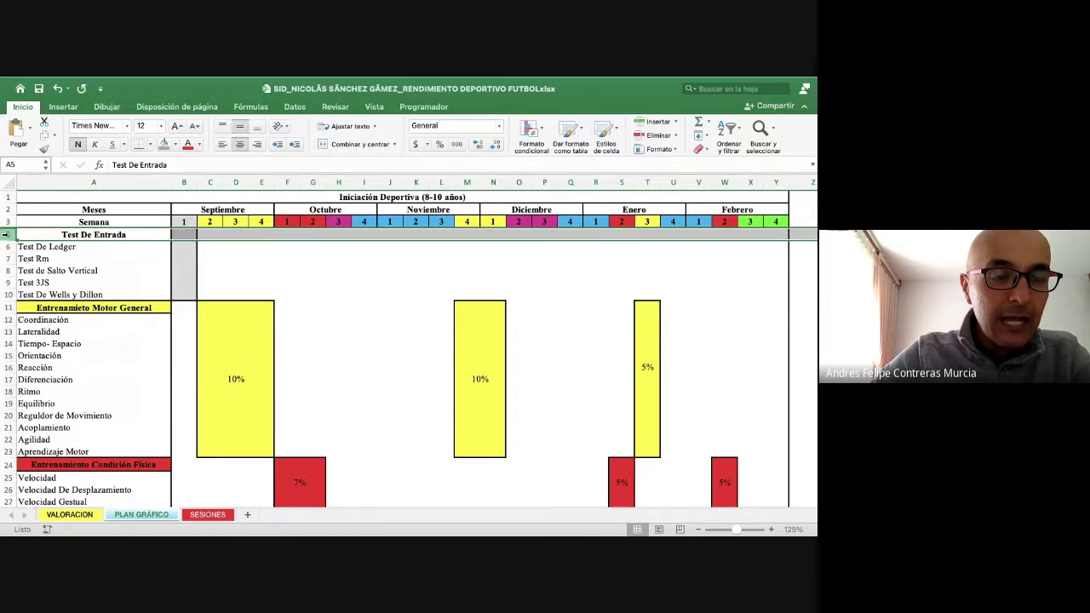
right_click(7, 236)
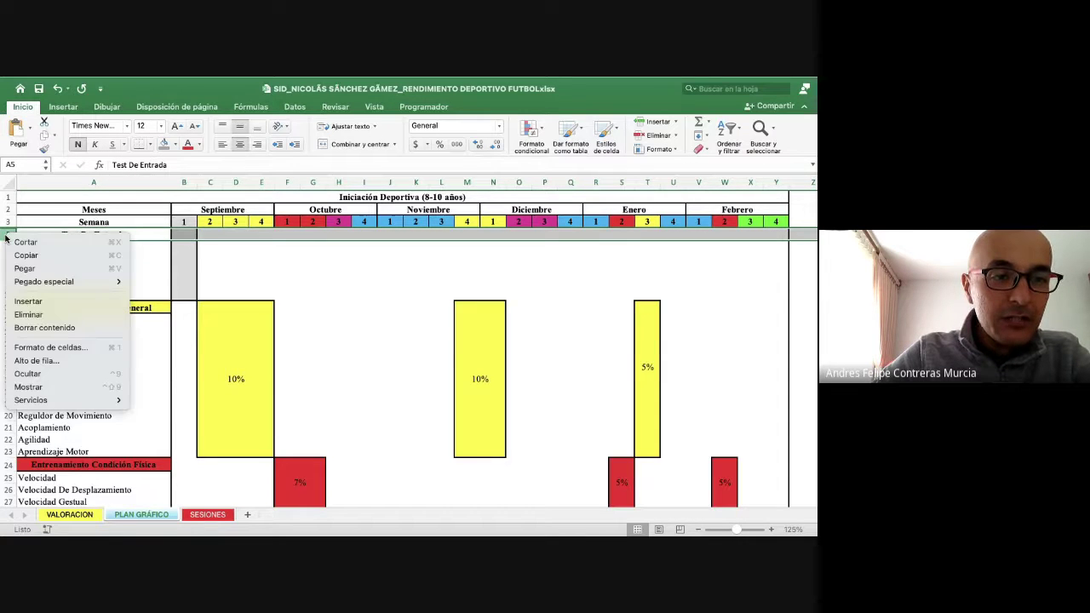
left_click(25, 301)
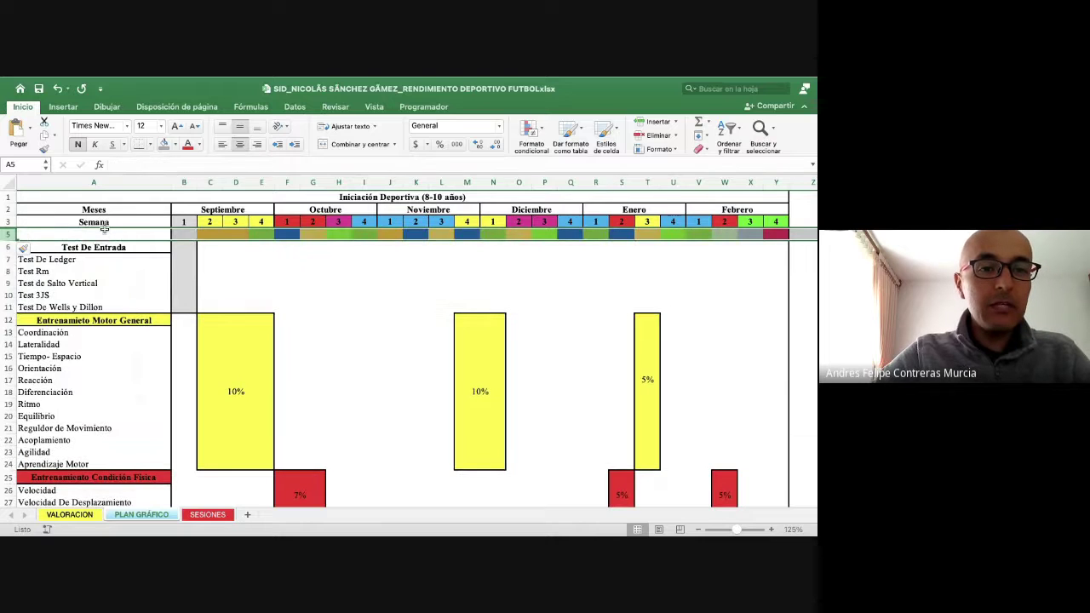
left_click(105, 233)
type("MIC")
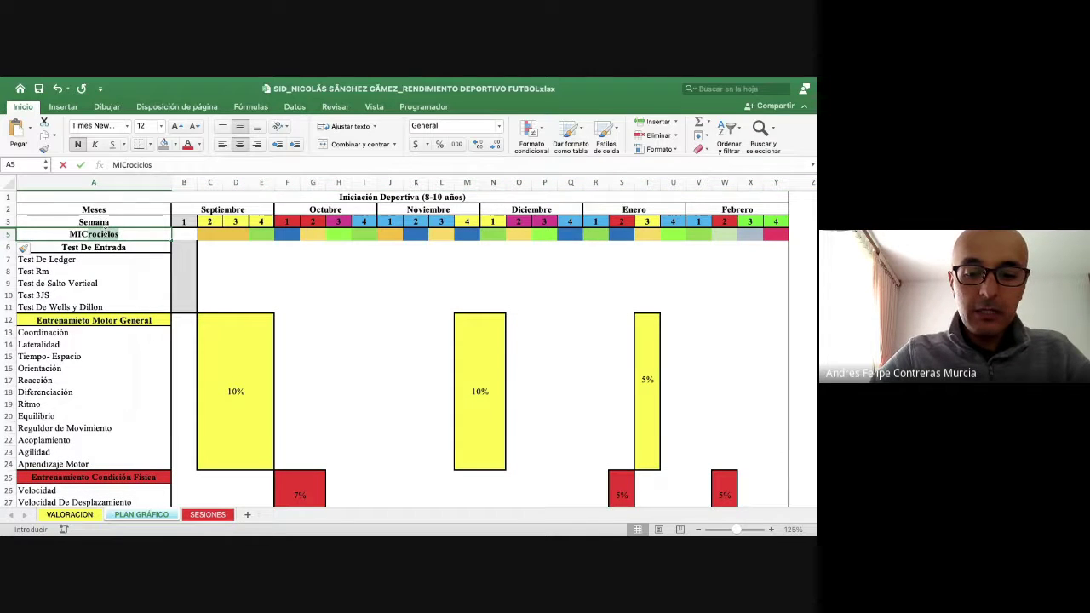
type("RO")
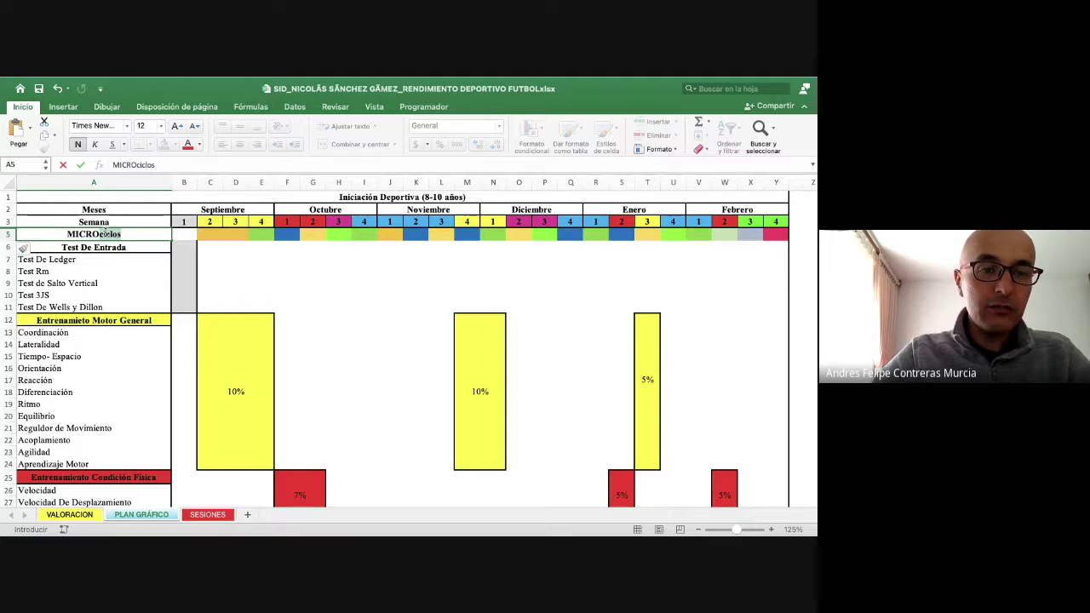
left_click(187, 234)
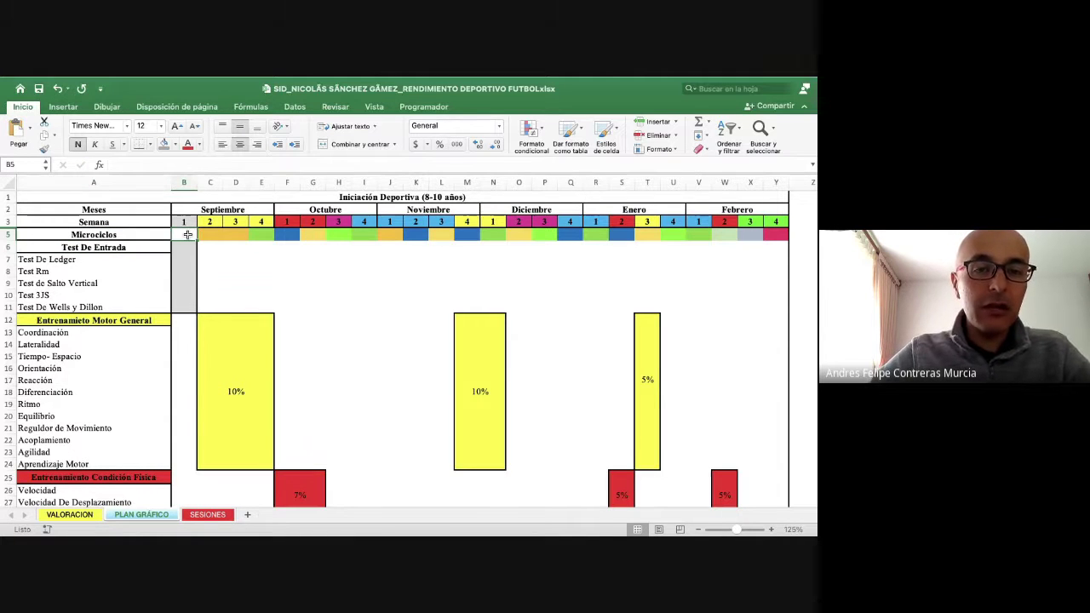
Step: Enter the microcycle abbreviations A, CH, IM and T for weeks 1 to 4 of Septiembre in the new Microciclos row
key("Right")
key("Right")
key("Right")
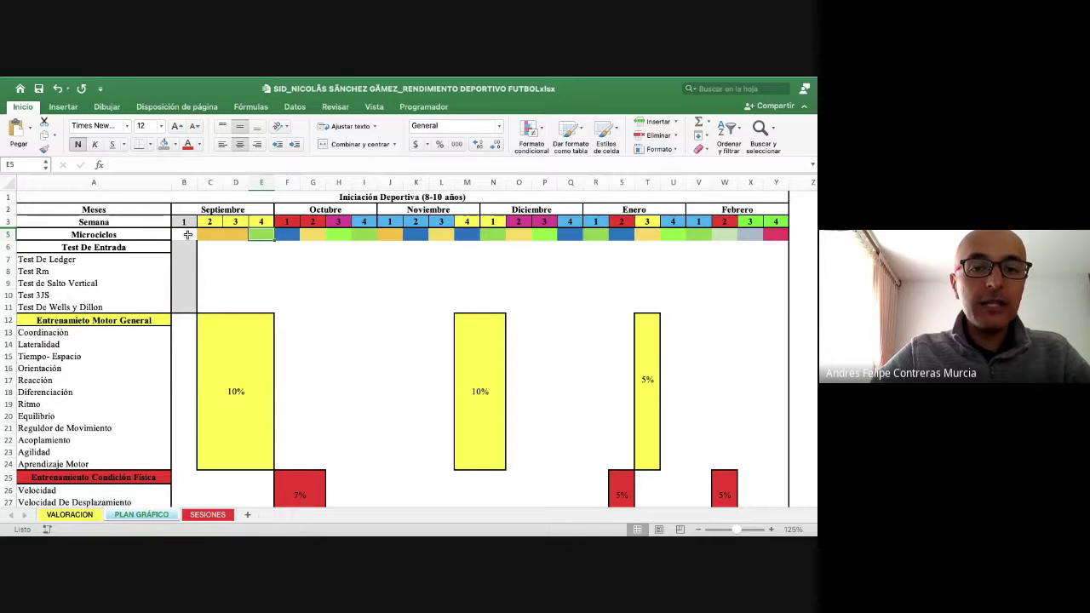
left_click(188, 234)
type("A")
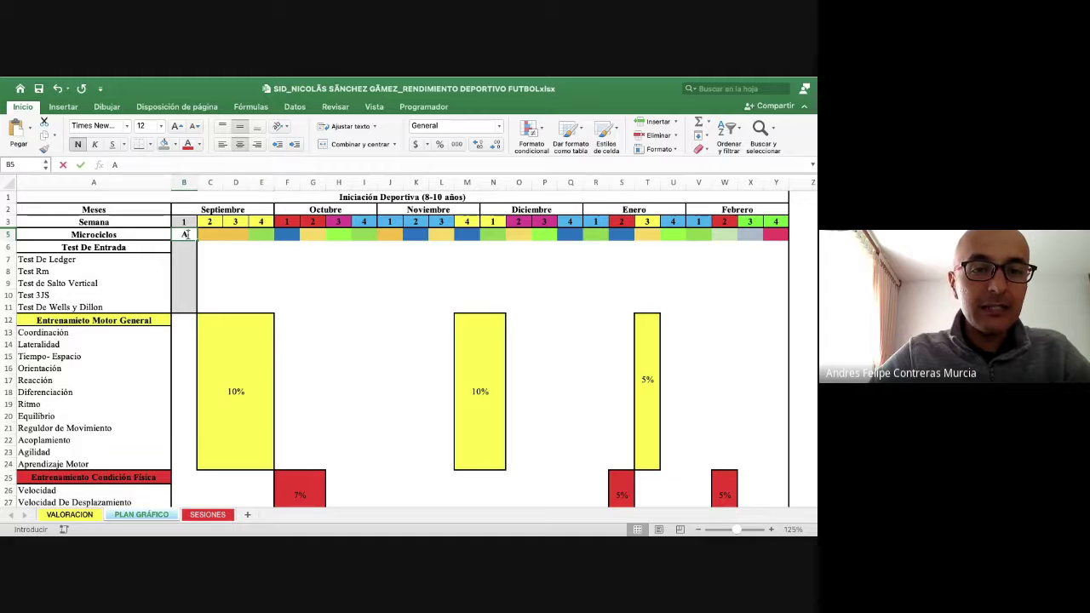
key("Tab")
type("CH")
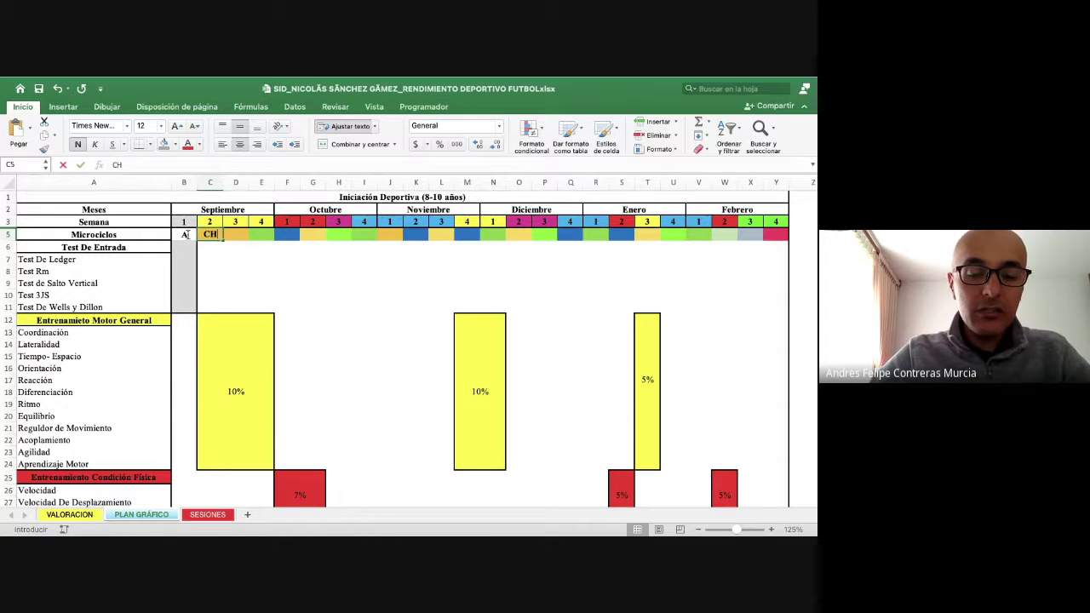
key("Tab")
type("IM")
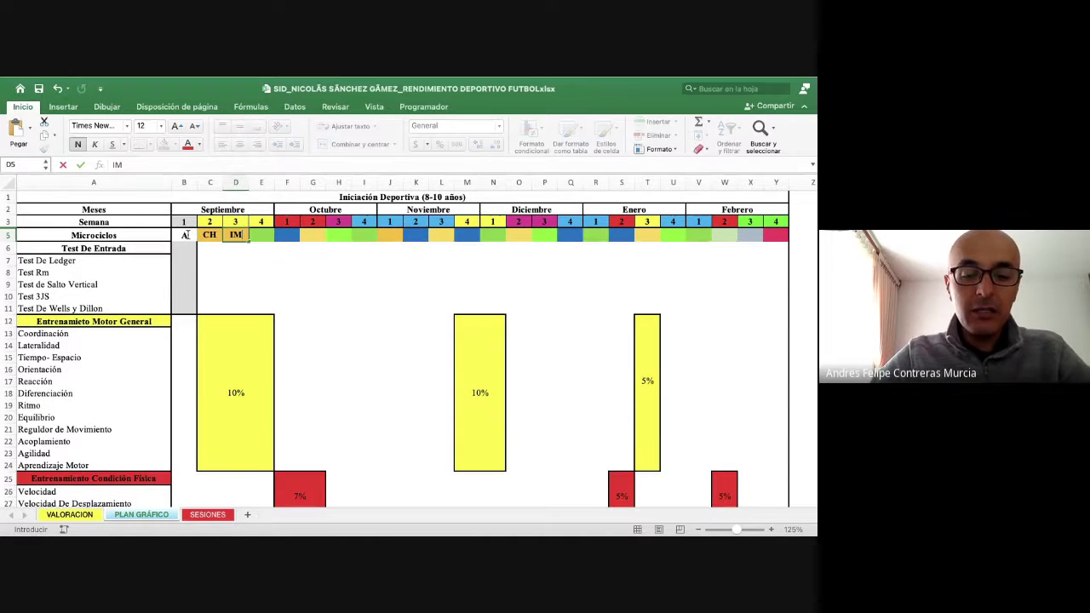
key("Tab")
type("T")
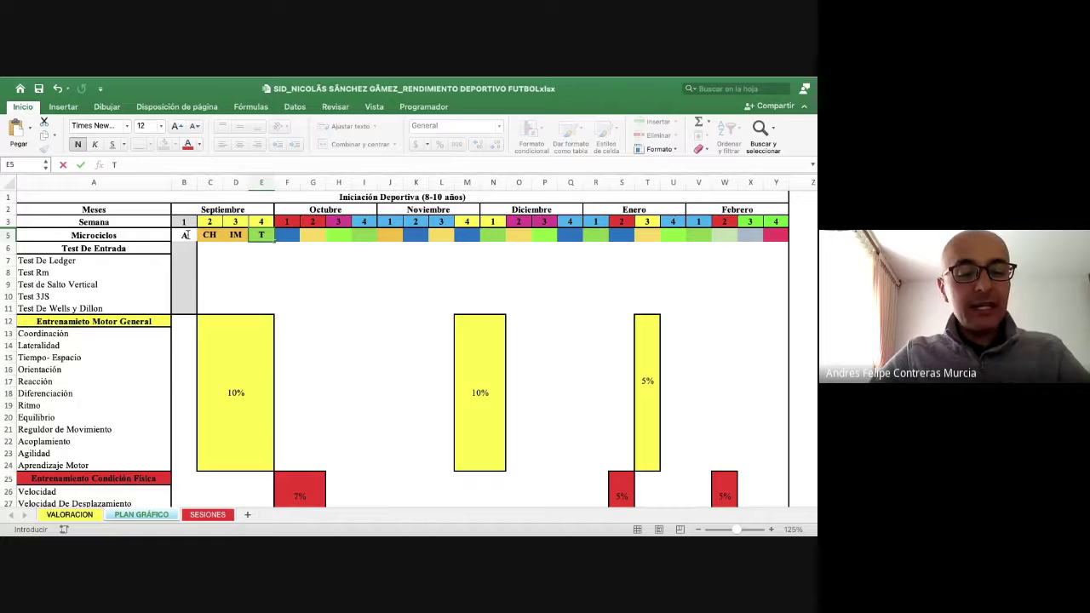
Step: Undo the trial Microciclos row with its entries and the hiding of the original Microciclos row
key("super+z")
key("super+z")
key("super+z")
key("super+z")
key("super+y")
key("super+y")
key("super+y")
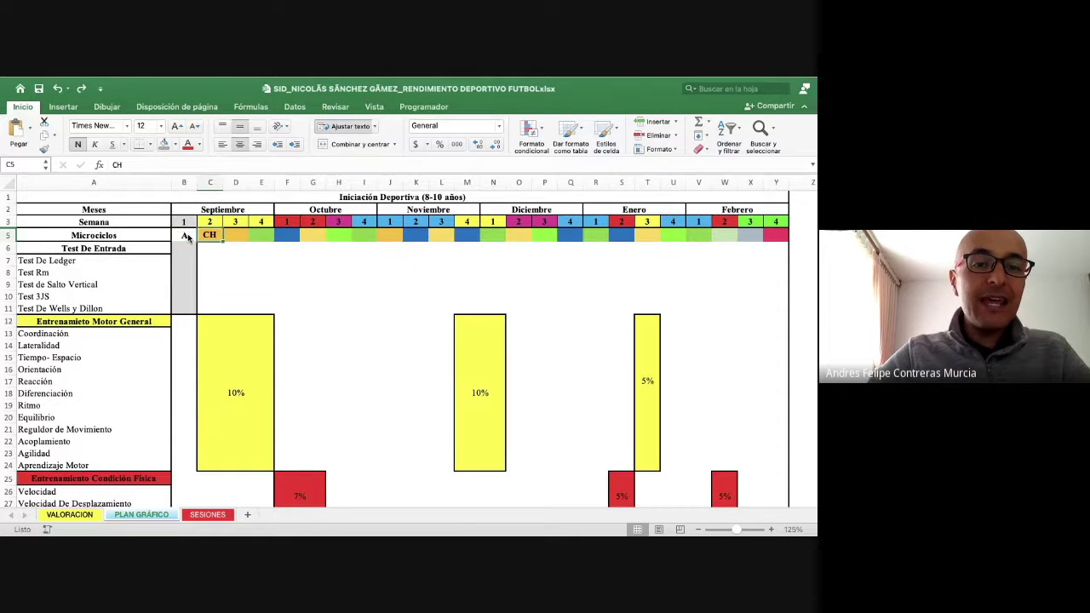
key("super+z")
key("super+z")
key("super+z")
key("super+z")
key("super+z")
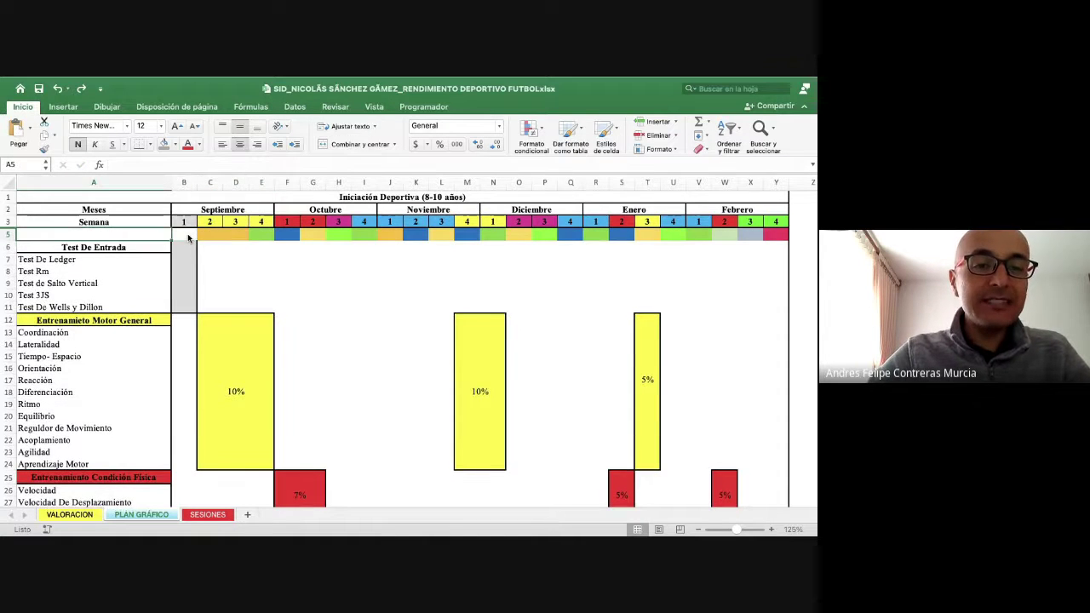
left_click(286, 259)
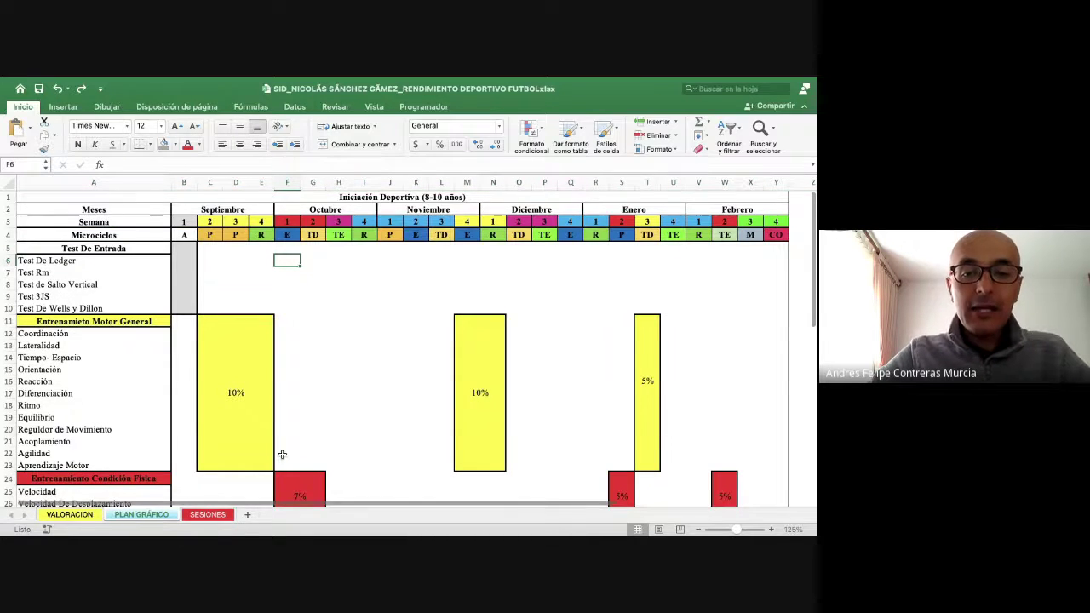
Step: Highlight the fourth instruction, about adjusting session intensity and exercises, on Safari's Actividad page and return to the workbook in Excel
key("super+Tab")
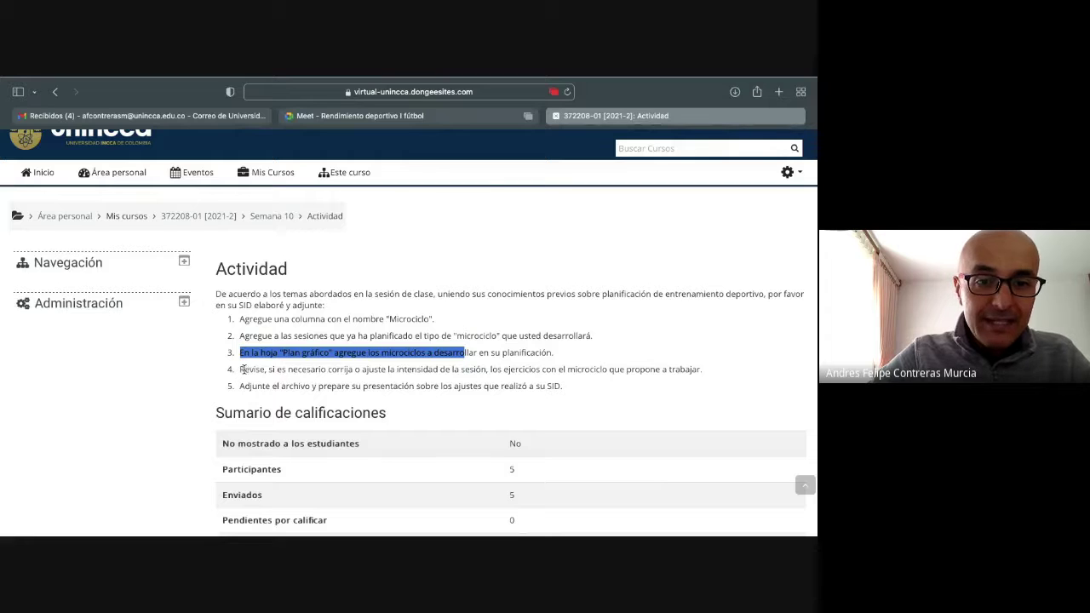
left_click_drag(241, 368, 622, 370)
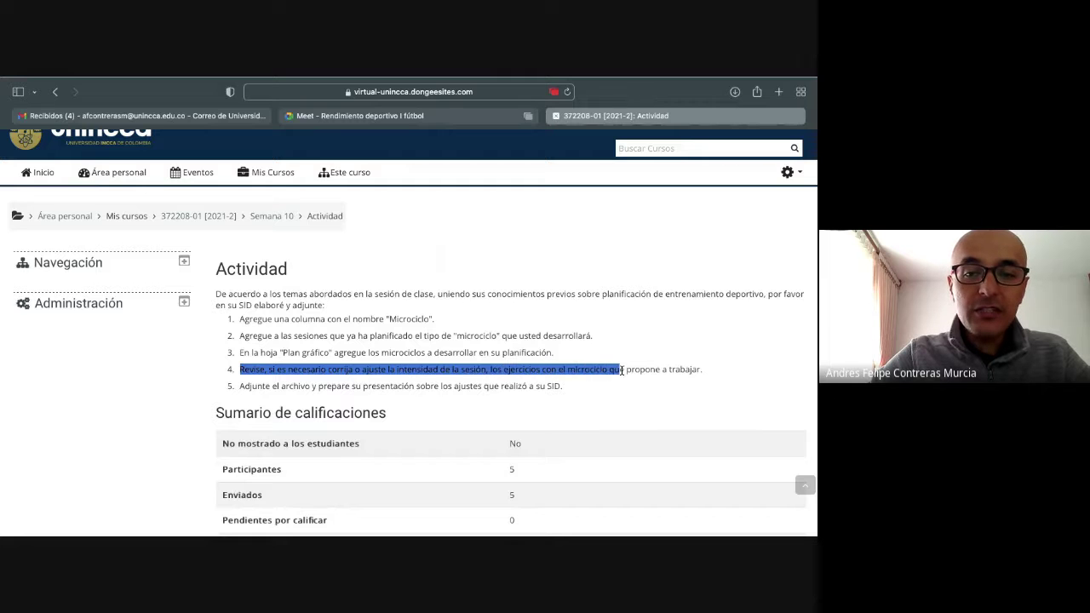
key("ctrl+Left")
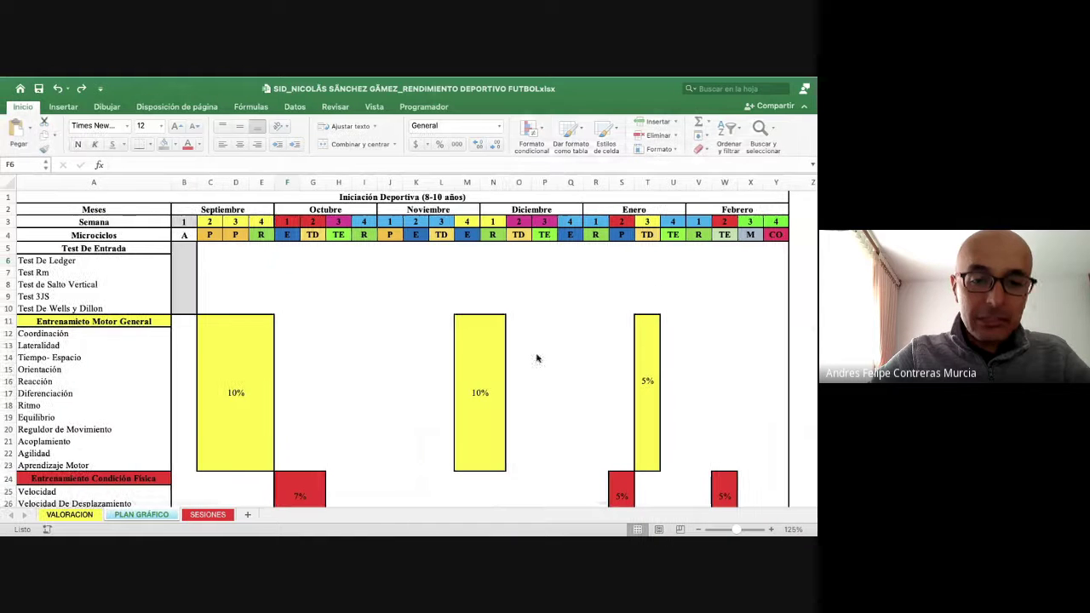
Step: Open the SESIONES sheet and check the 1/11/21 session's capacity, training type, training zone and intensity
left_click(209, 515)
scroll(331, 367, "down", 10)
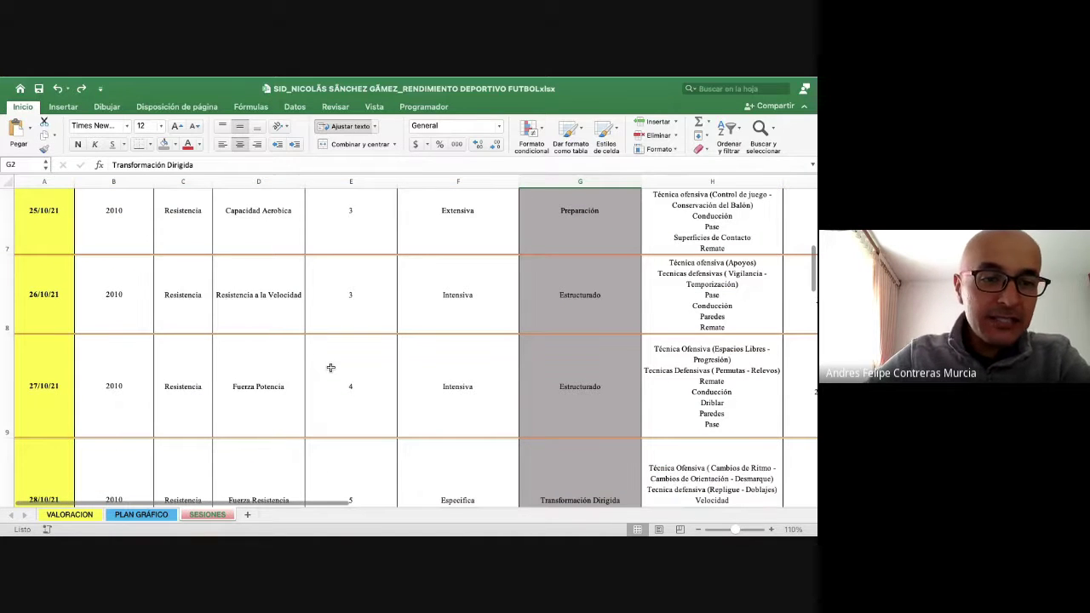
scroll(331, 367, "down", 3)
left_click(194, 377)
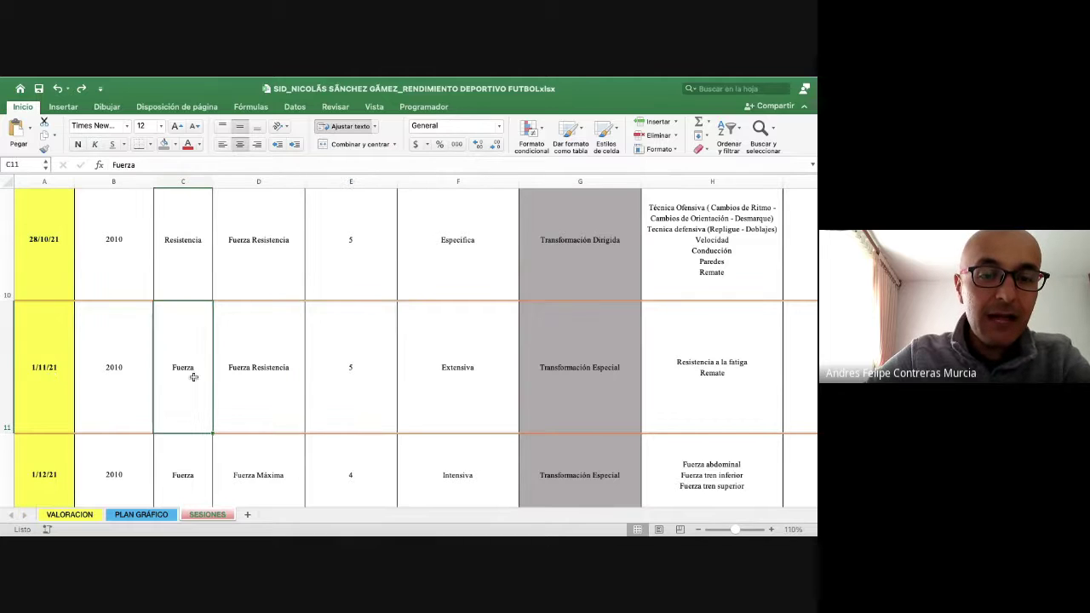
left_click(246, 379)
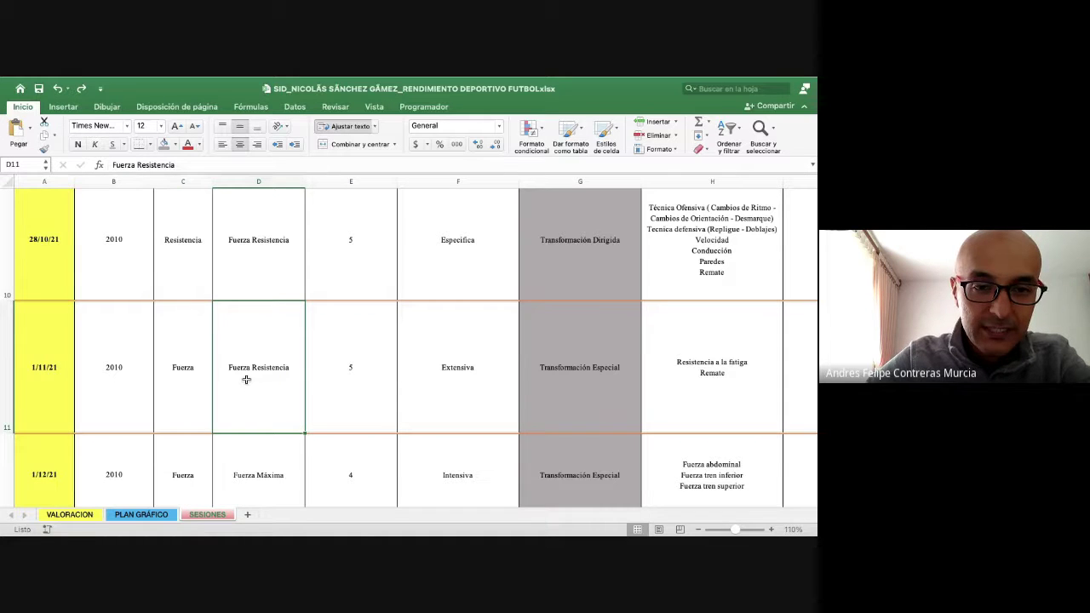
left_click(351, 371)
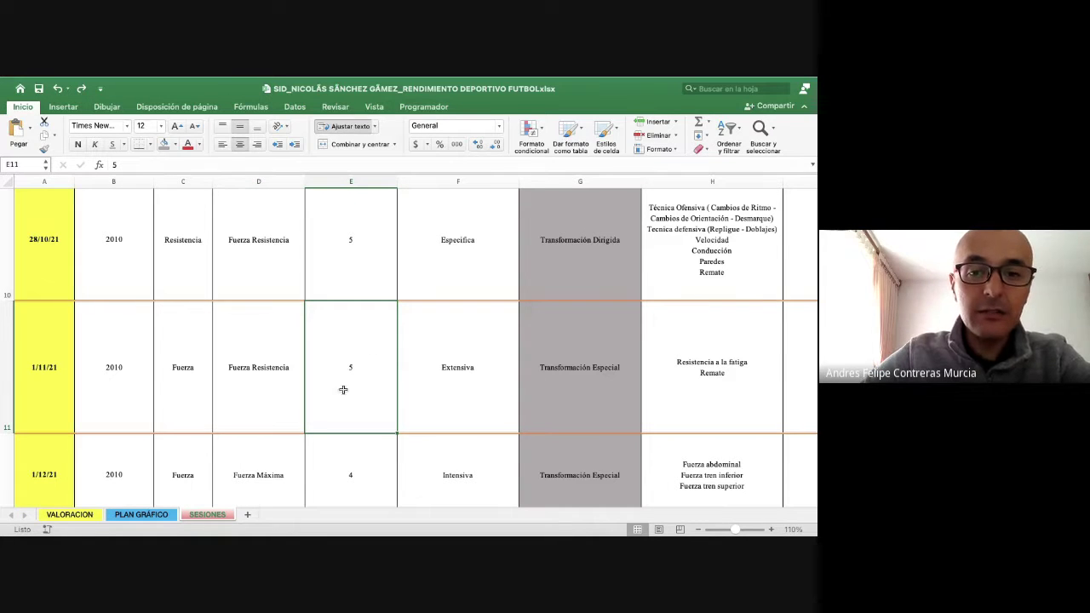
left_click(435, 372)
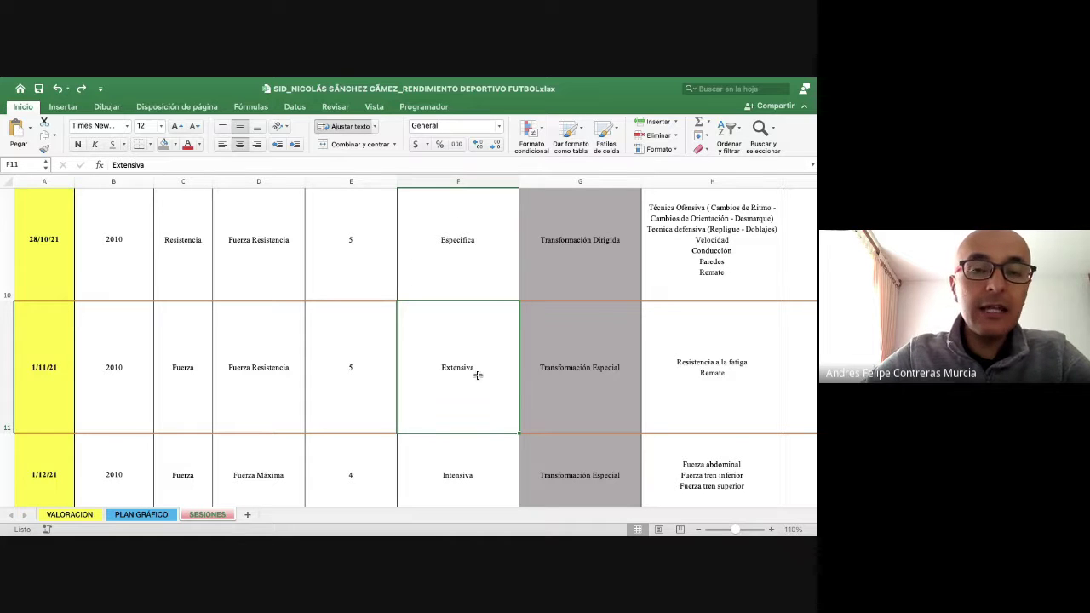
Step: Switch to the Google Meet call in Safari and stop presenting the screen
key("super+Tab")
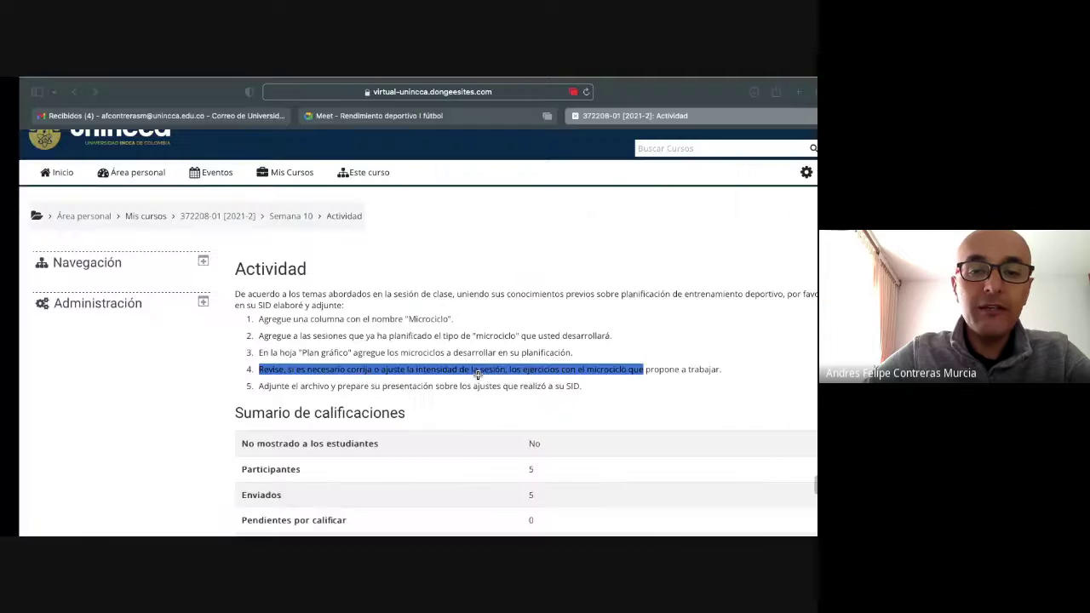
left_click(436, 111)
left_click(437, 445)
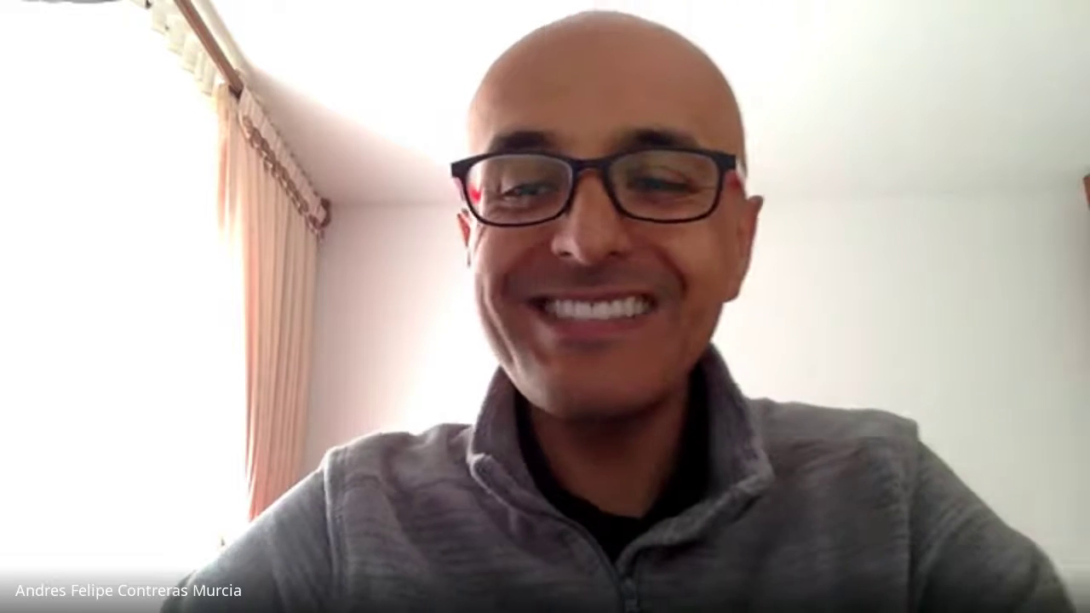
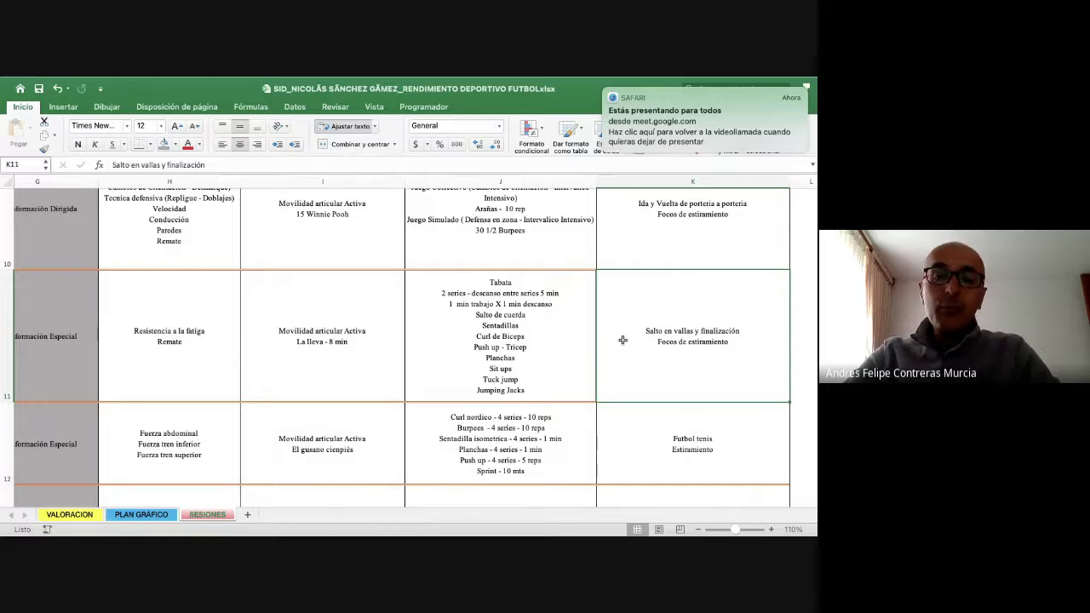
Step: Review the 1/11/21 session in Excel from its final-phase exercises back to its intensity and microcycle
key("Left")
key("Left")
key("Left")
key("Left")
key("Left")
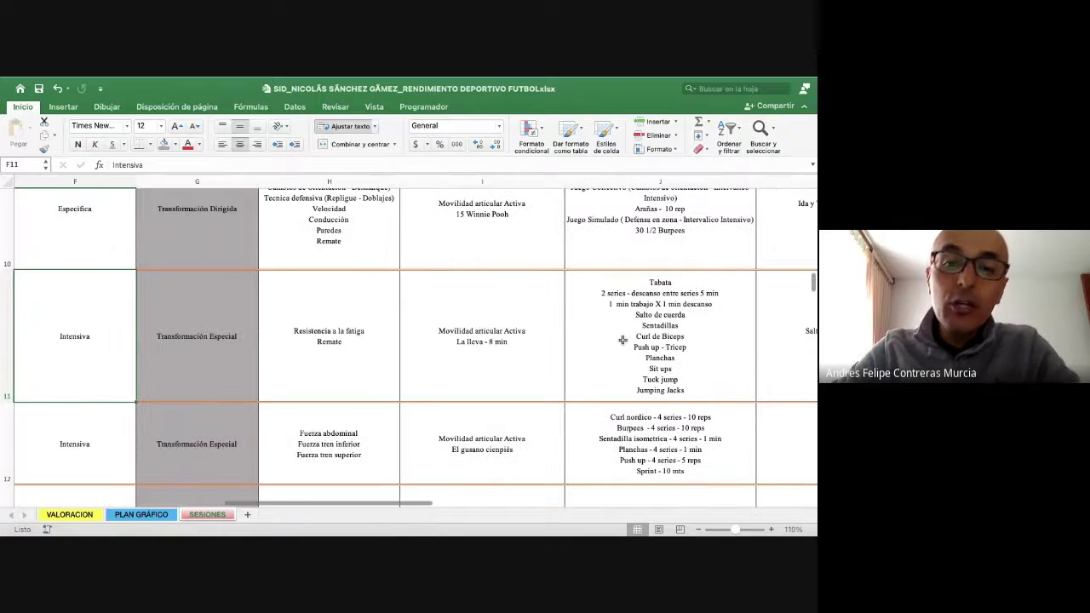
left_click(623, 340)
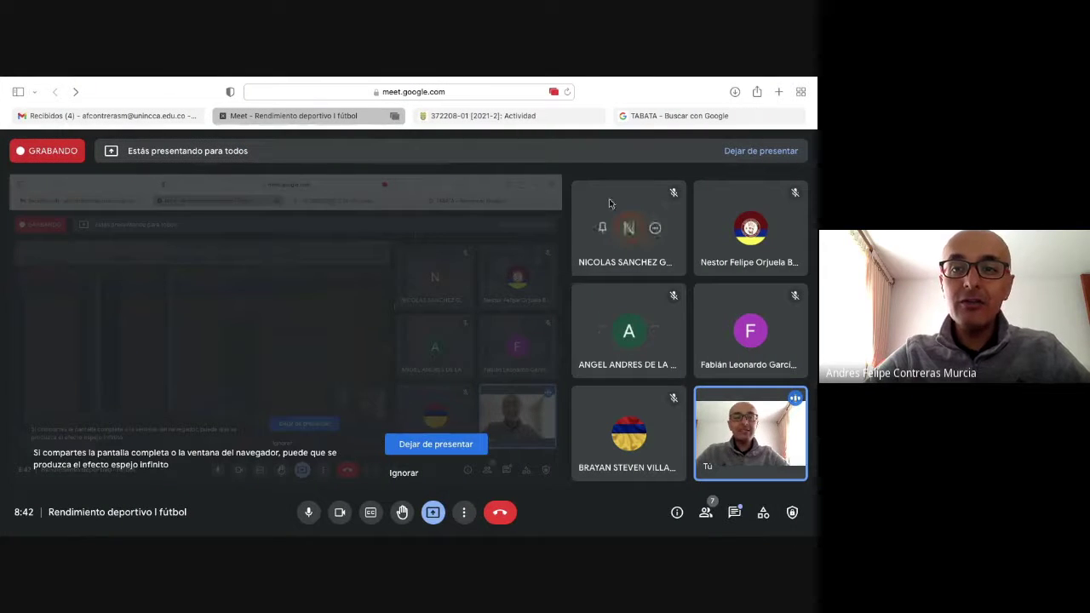
Step: Close the TABATA search page in Safari and highlight the fifth instruction, about attaching and presenting the file, on the Actividad page
left_click(621, 116)
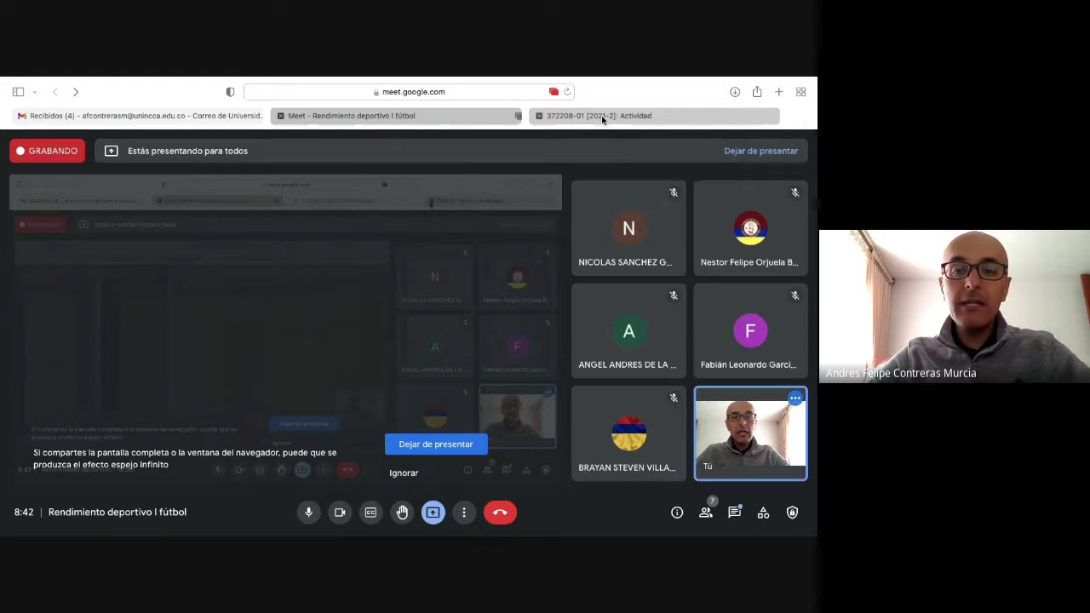
left_click(601, 116)
left_click(284, 383)
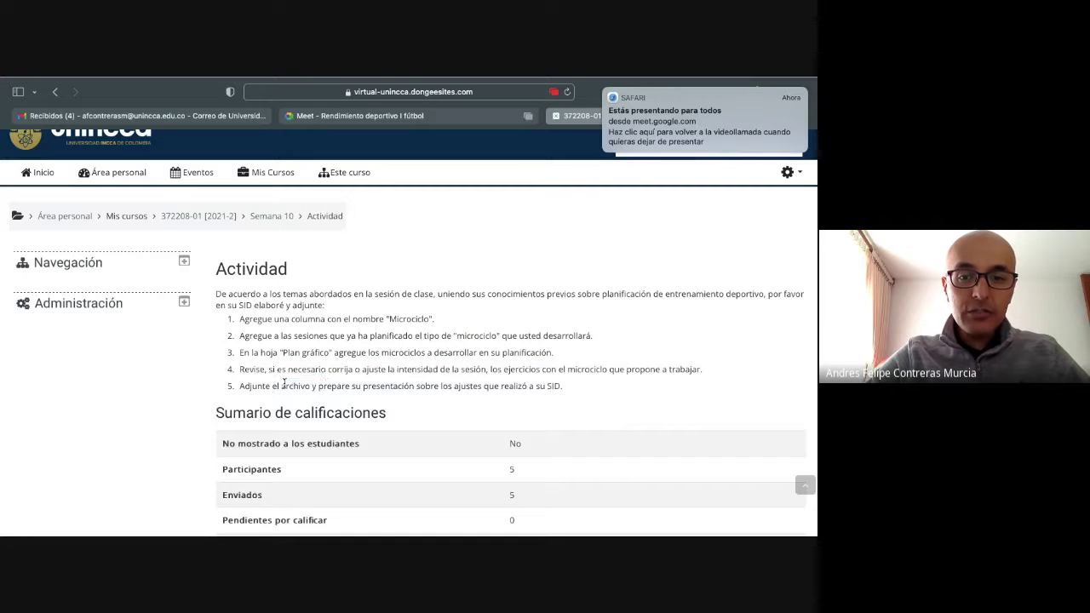
left_click_drag(284, 385, 431, 386)
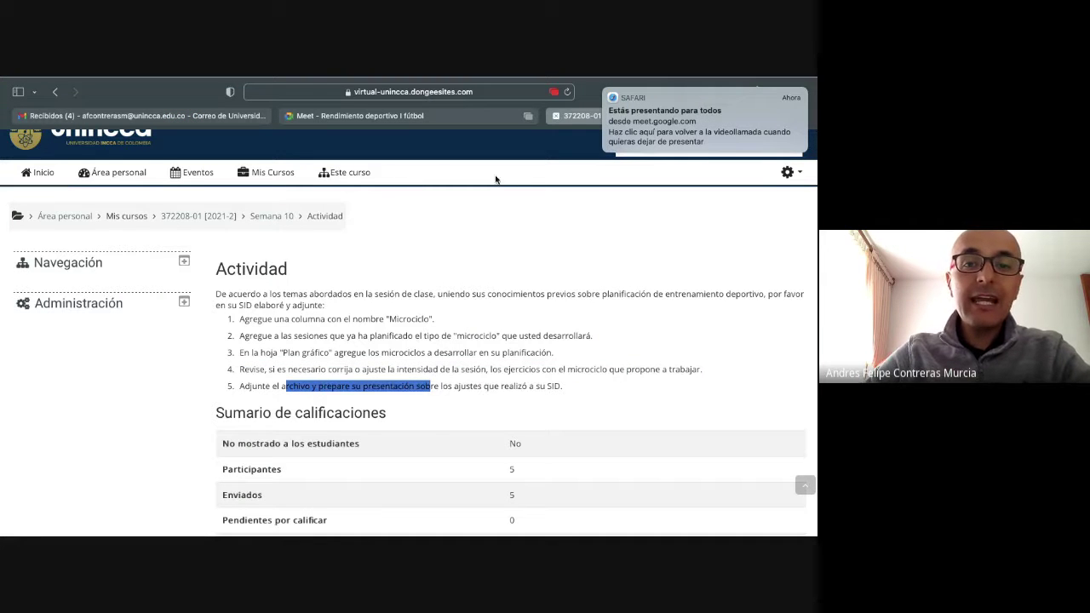
Step: Return to Excel and check the 1/11/21 session's date and microcycle against the PLAN GRÁFICO sheet
key("ctrl+Left")
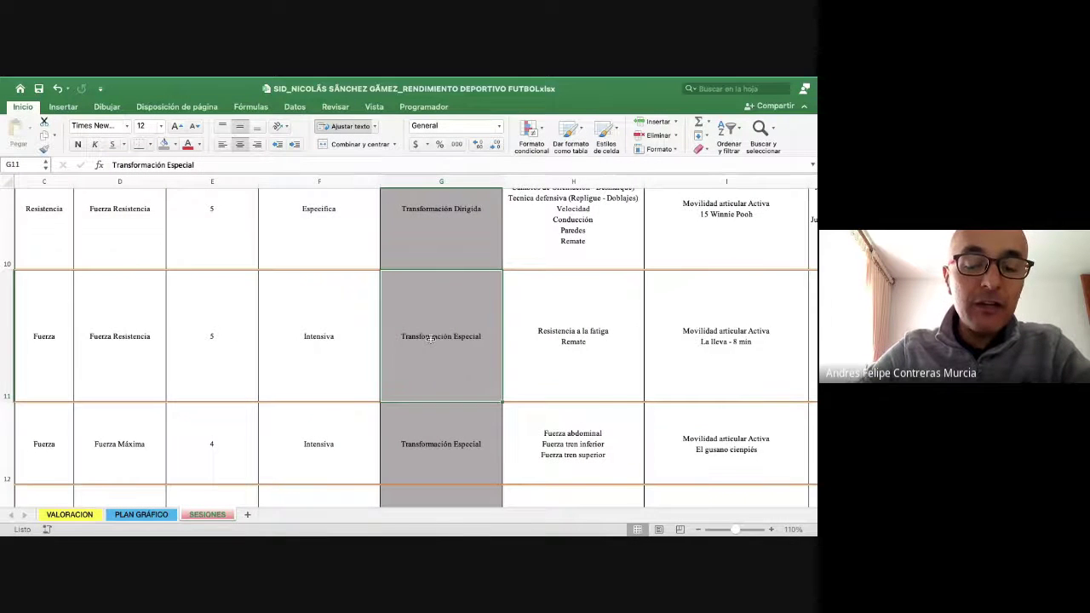
scroll(431, 338, "left", 3)
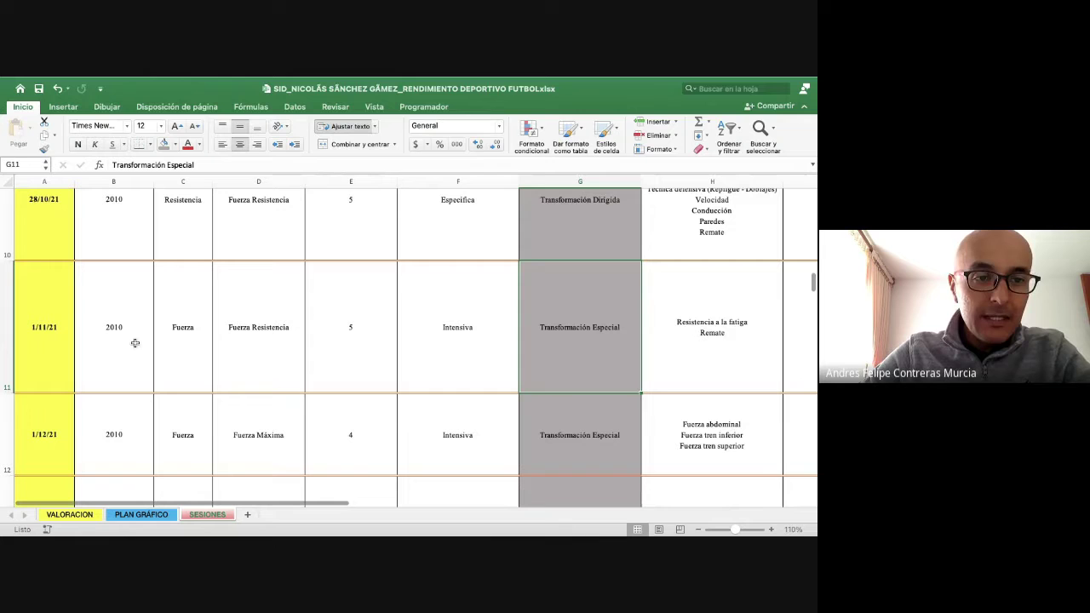
left_click(39, 342)
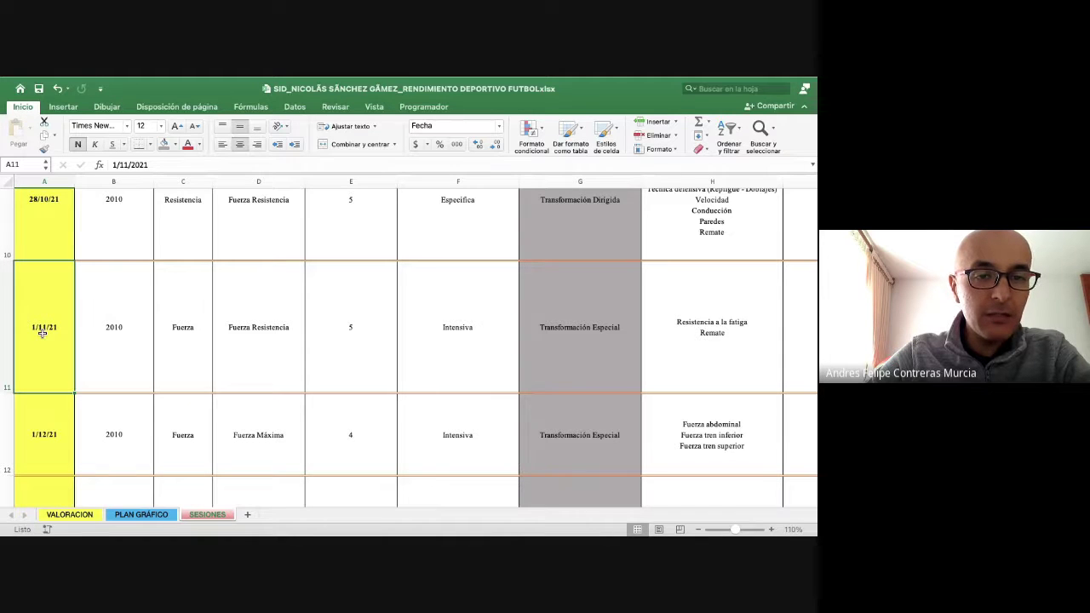
left_click(596, 343)
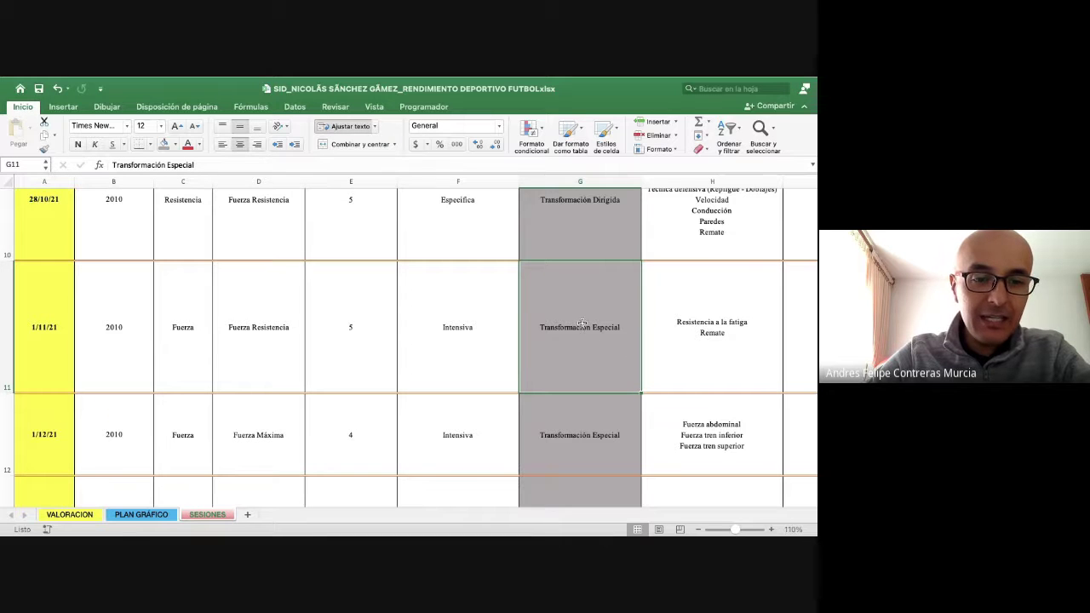
left_click(144, 514)
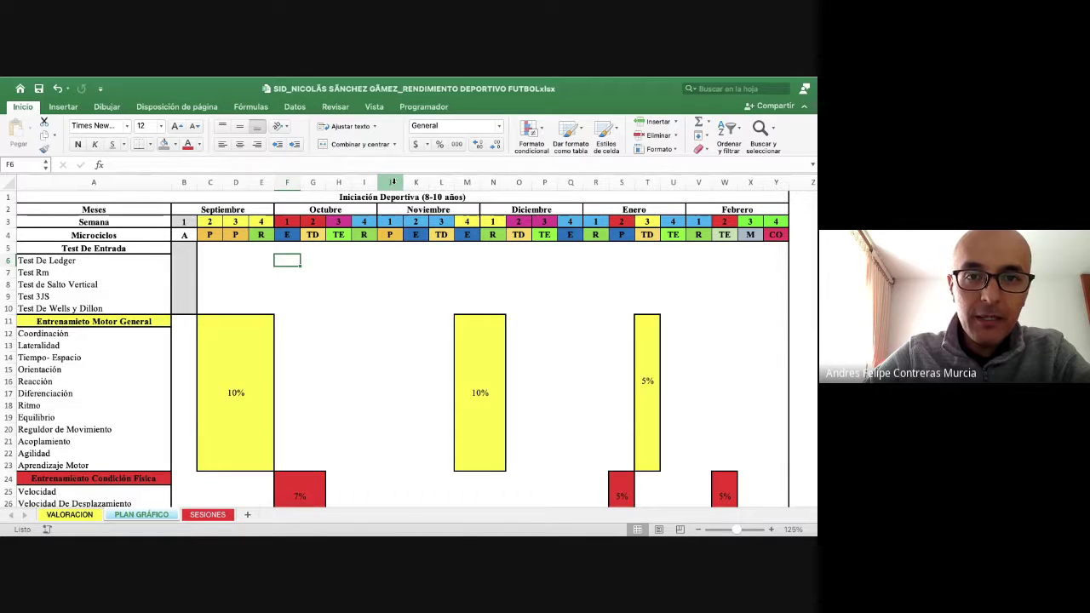
Step: Compare the 1/11/21 session on the SESIONES sheet with the November week 1 microcycle on the PLAN GRÁFICO sheet
left_click(390, 183)
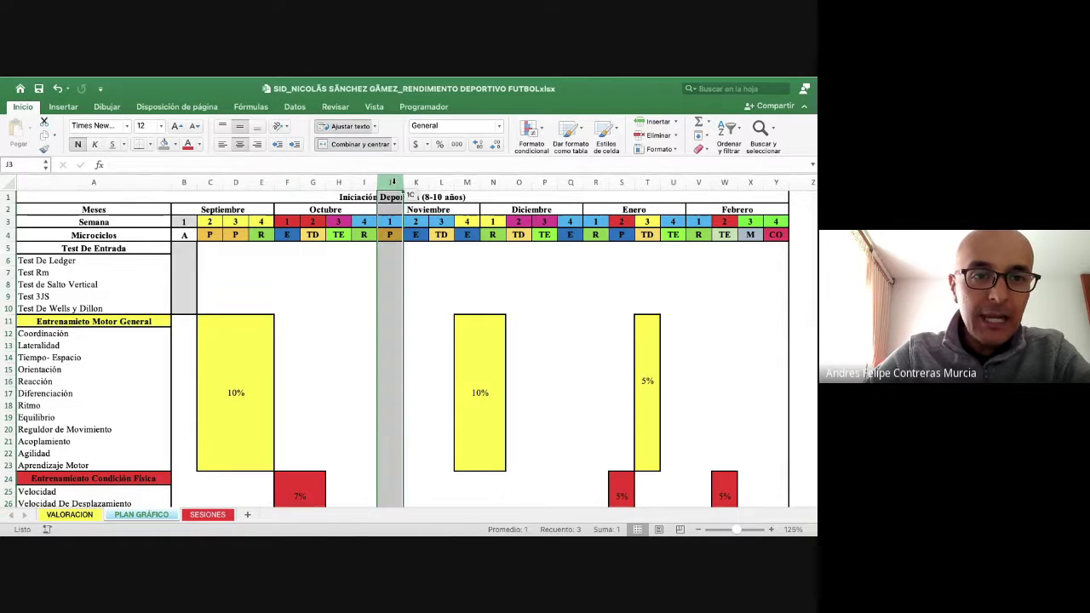
left_click(390, 236)
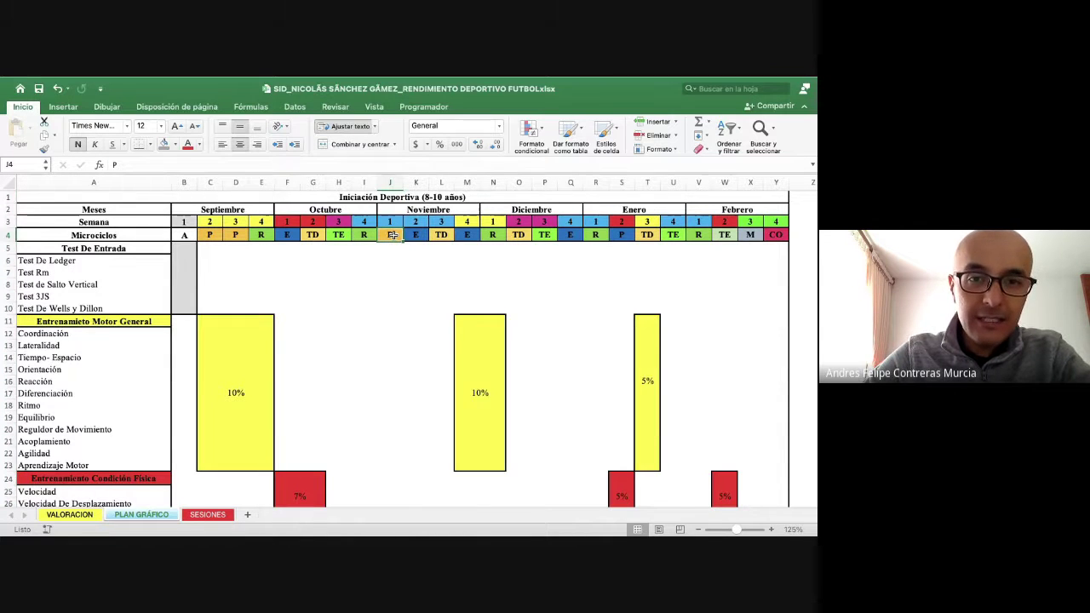
left_click(206, 514)
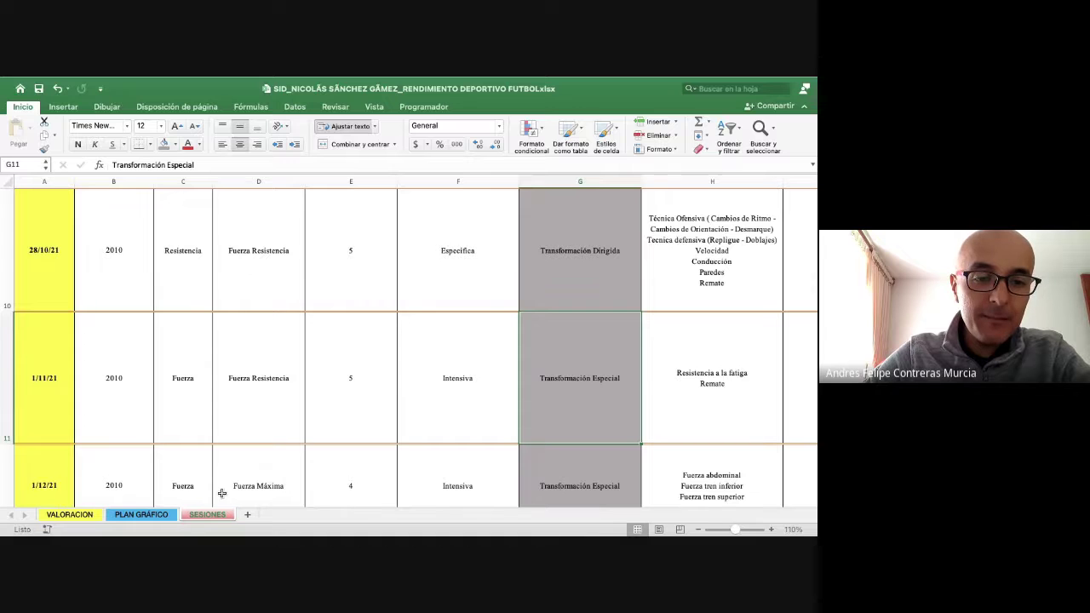
left_click(142, 514)
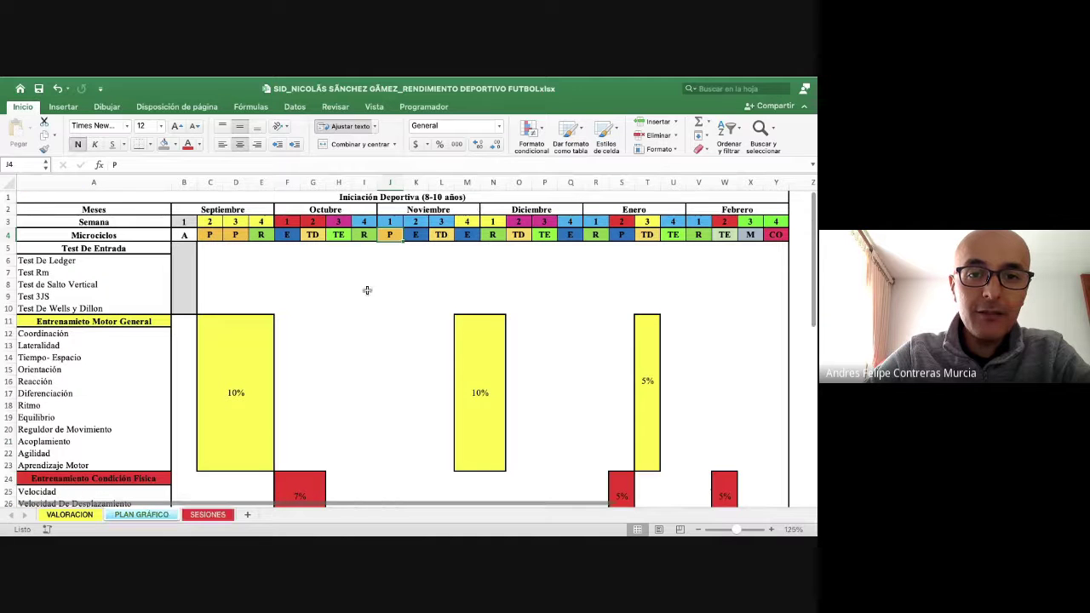
left_click(391, 234)
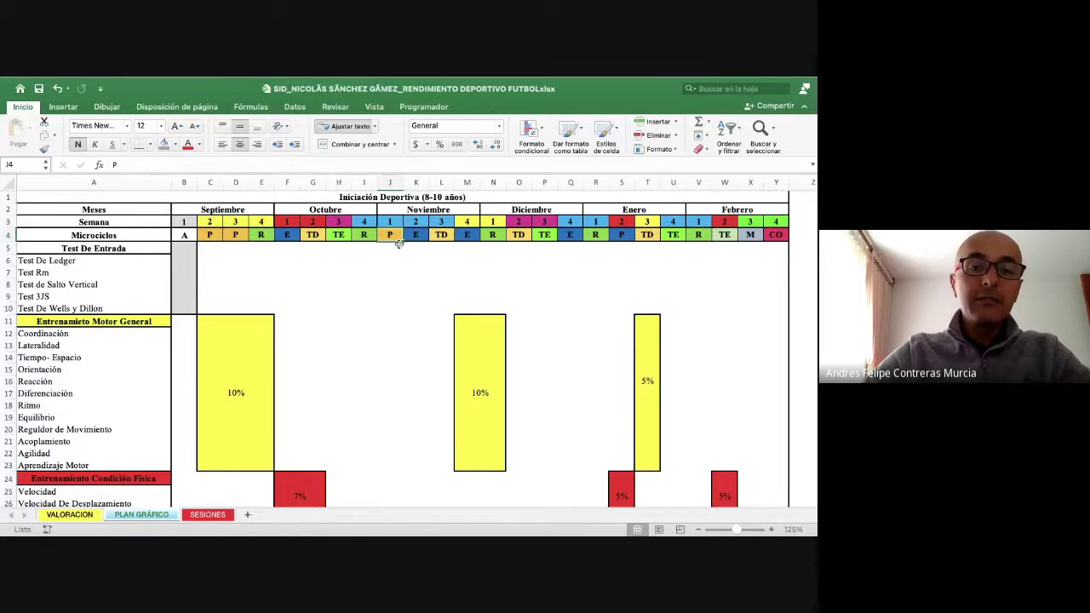
left_click(211, 514)
left_click(141, 514)
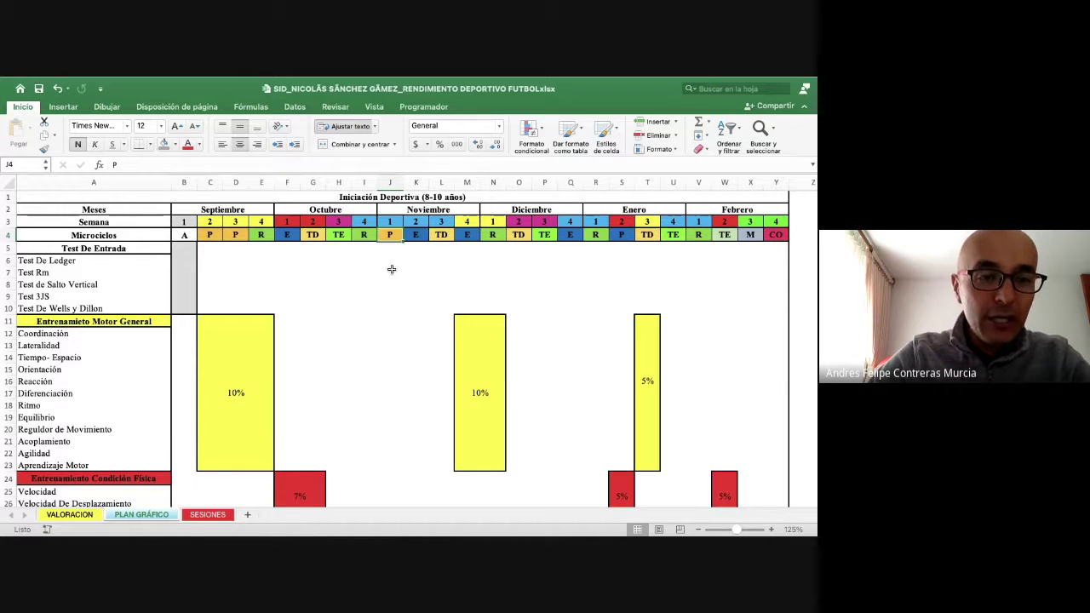
left_click(386, 323)
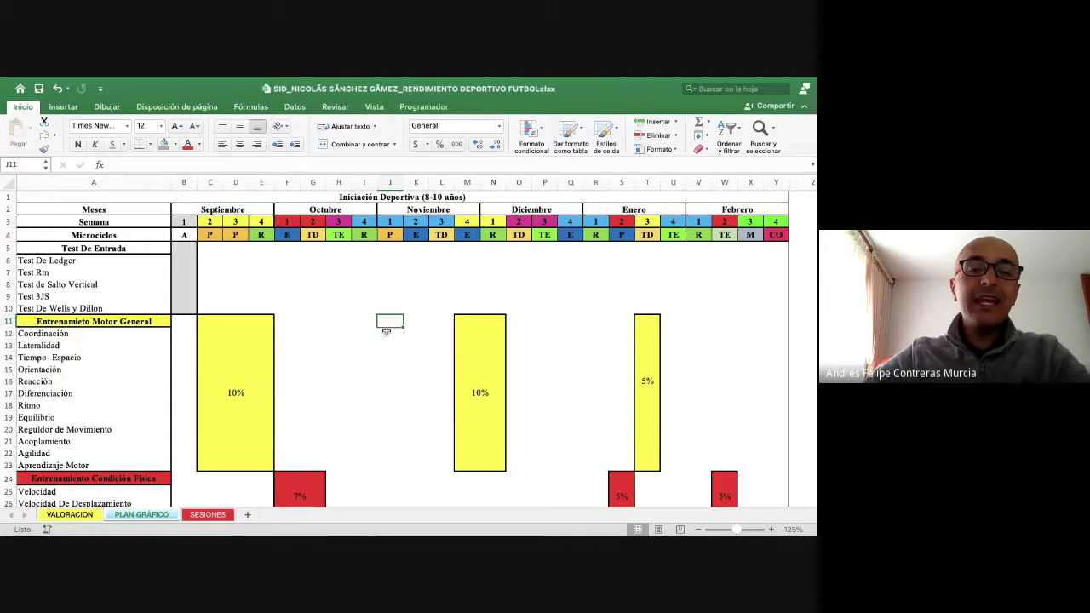
key("Down")
key("Down")
key("Up")
key("Up")
key("Up")
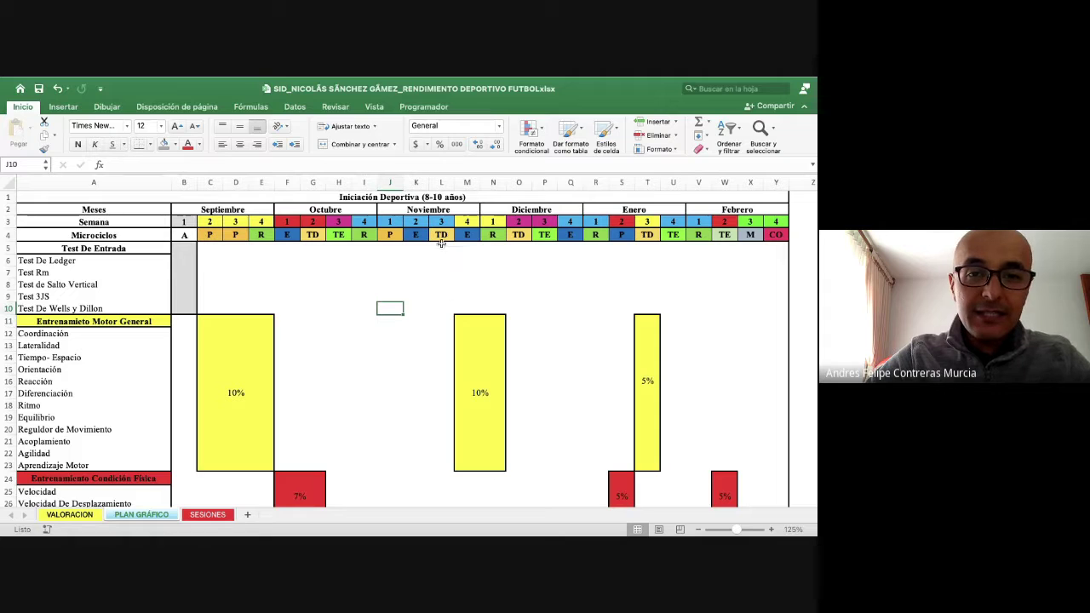
Step: Set the November week 1 microcycle on the PLAN GRÁFICO sheet to TE and shade its whole column gray
left_click(441, 234)
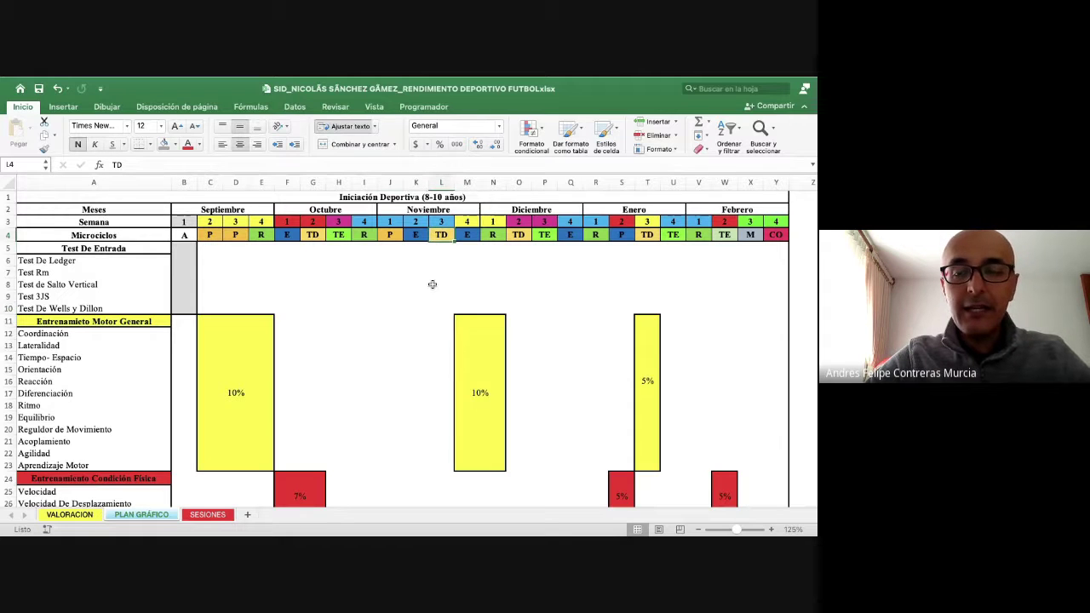
left_click(391, 235)
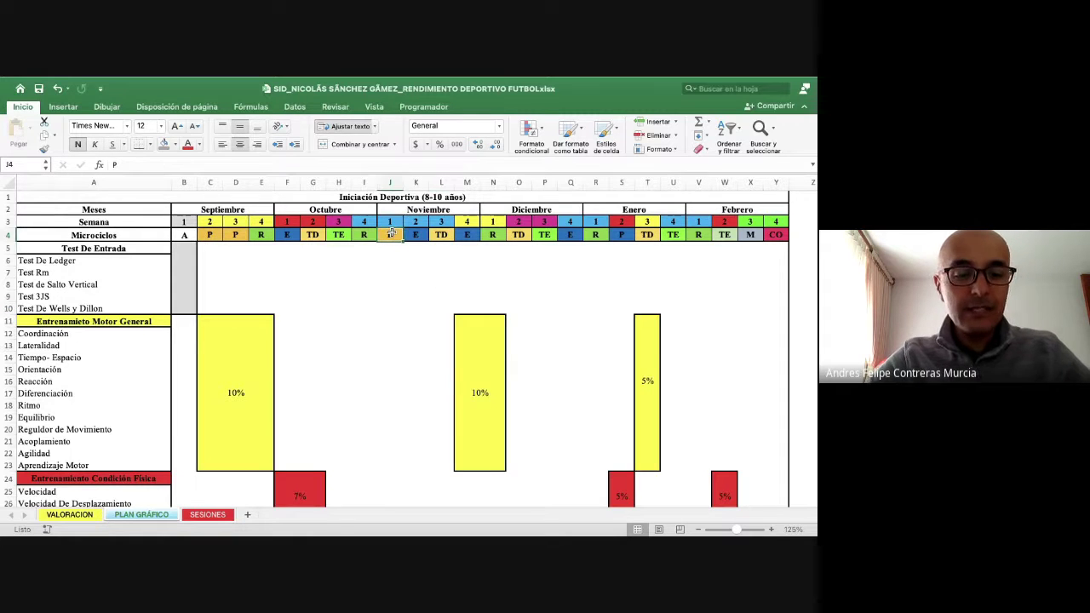
type("TE")
key("Return")
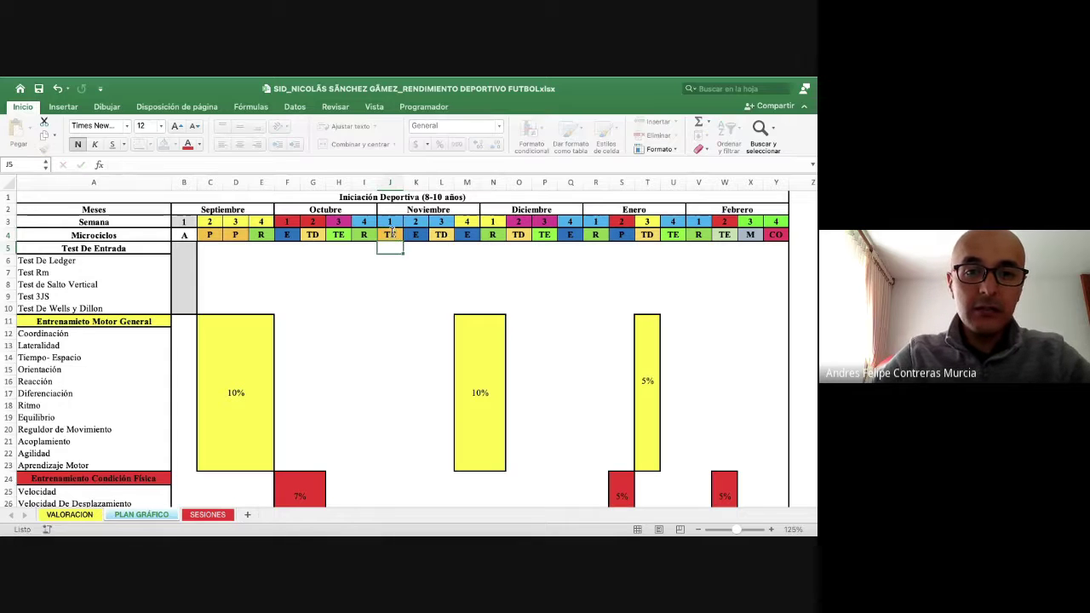
left_click(393, 180)
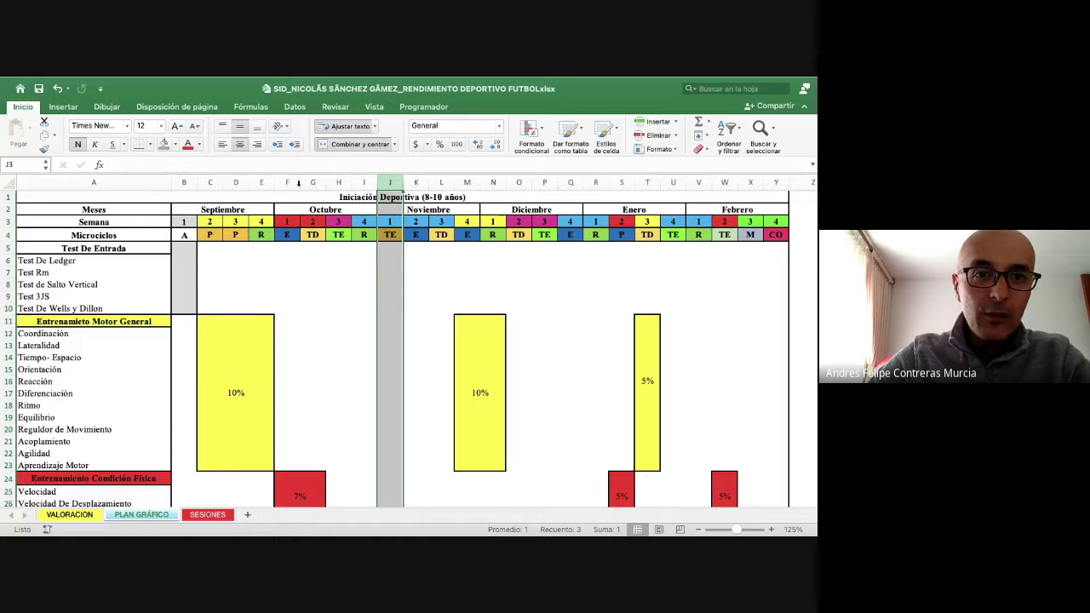
left_click(164, 143)
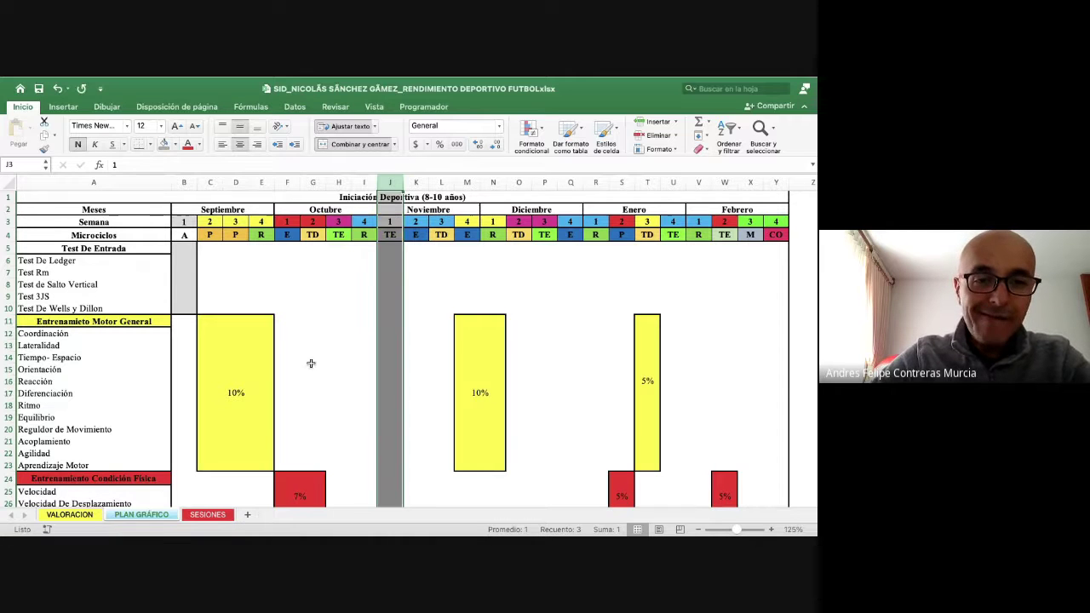
Step: Mark Fuerza Maxima with an X in the November week 1 column
scroll(357, 359, "down", 5)
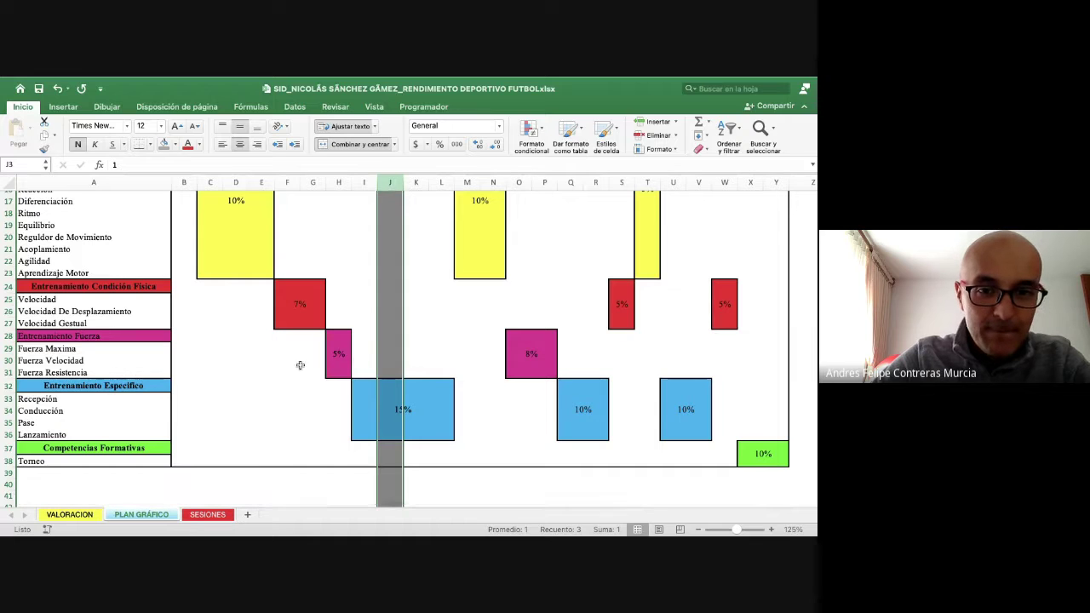
left_click(389, 347)
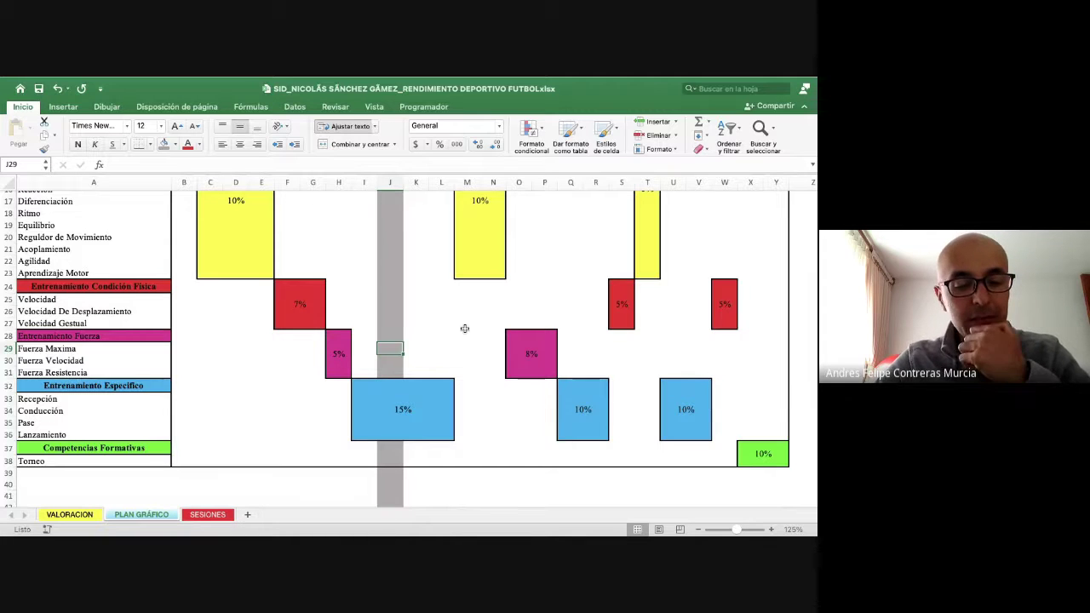
type("X")
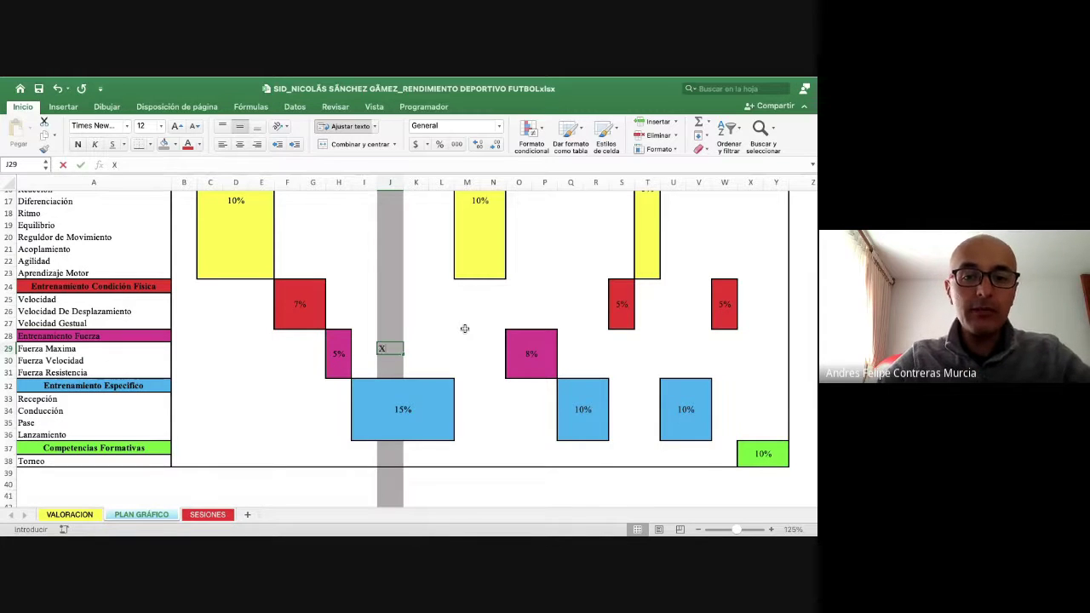
key("Return")
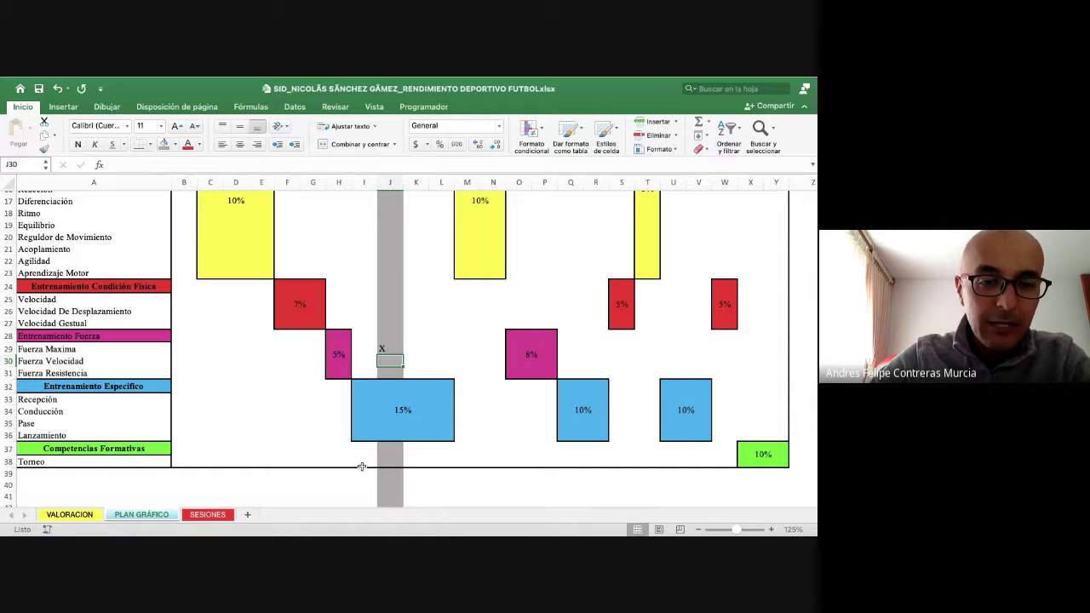
Step: Check the 1/11/21 session on the SESIONES sheet and mark Fuerza Resistencia with an X in the November week 1 column of PLAN GRÁFICO
left_click(207, 514)
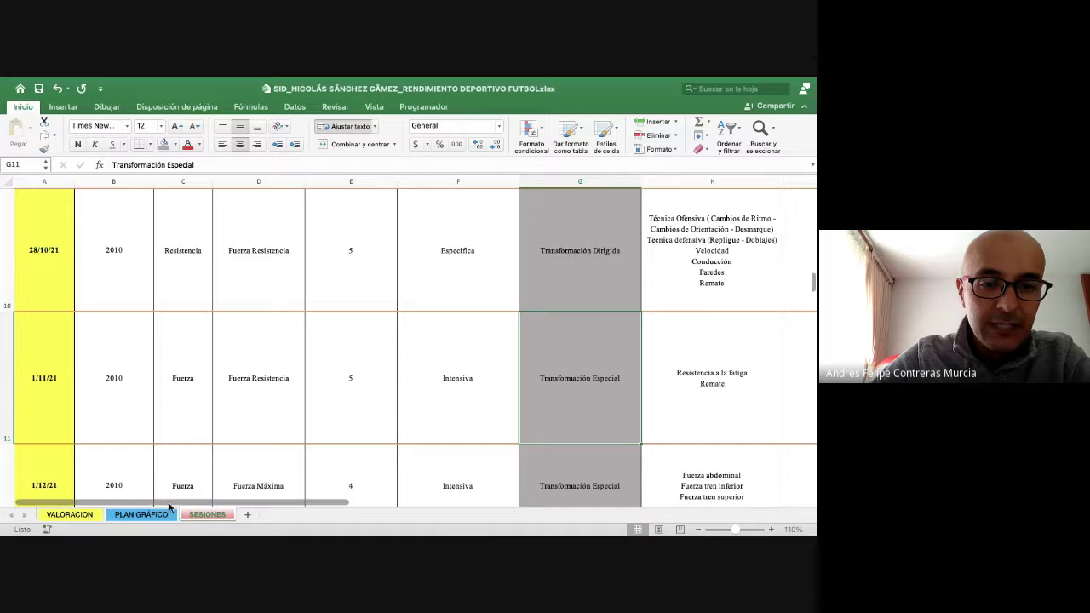
left_click(354, 378)
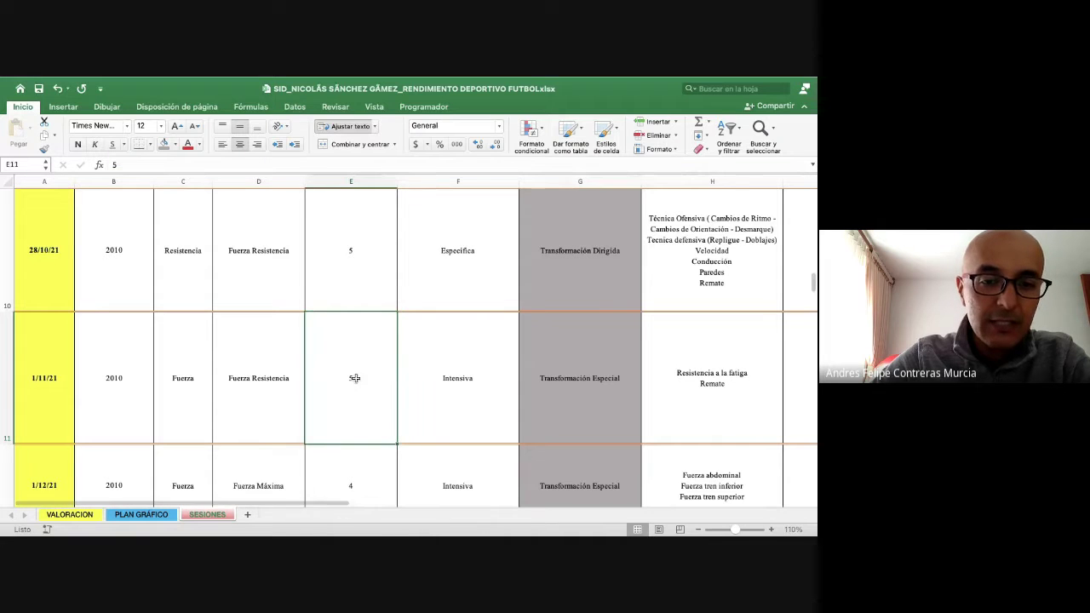
left_click(141, 515)
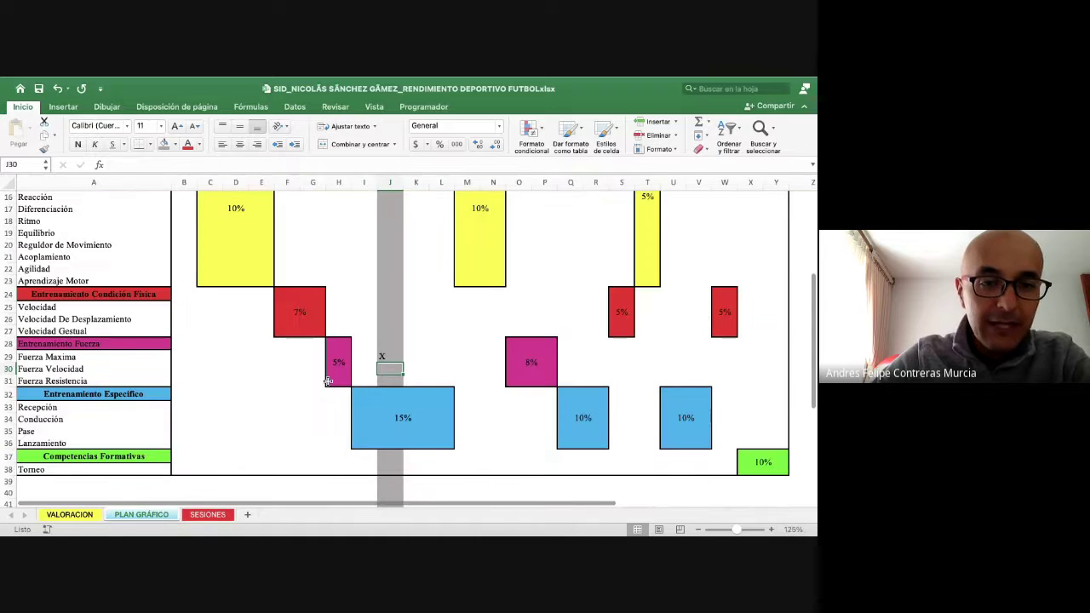
key("Up")
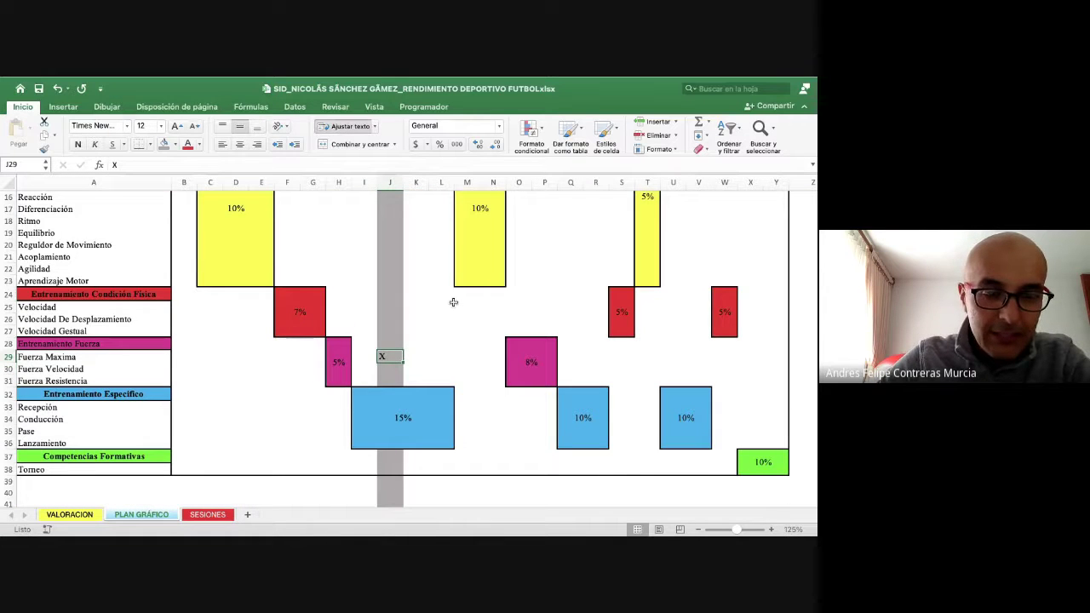
key("Down")
key("Down")
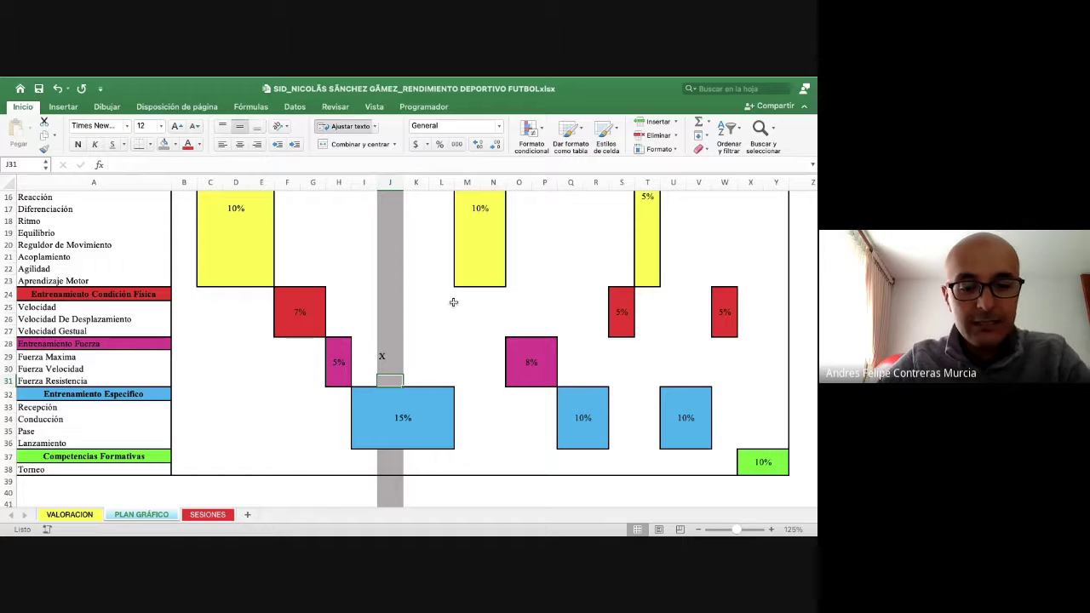
type("X")
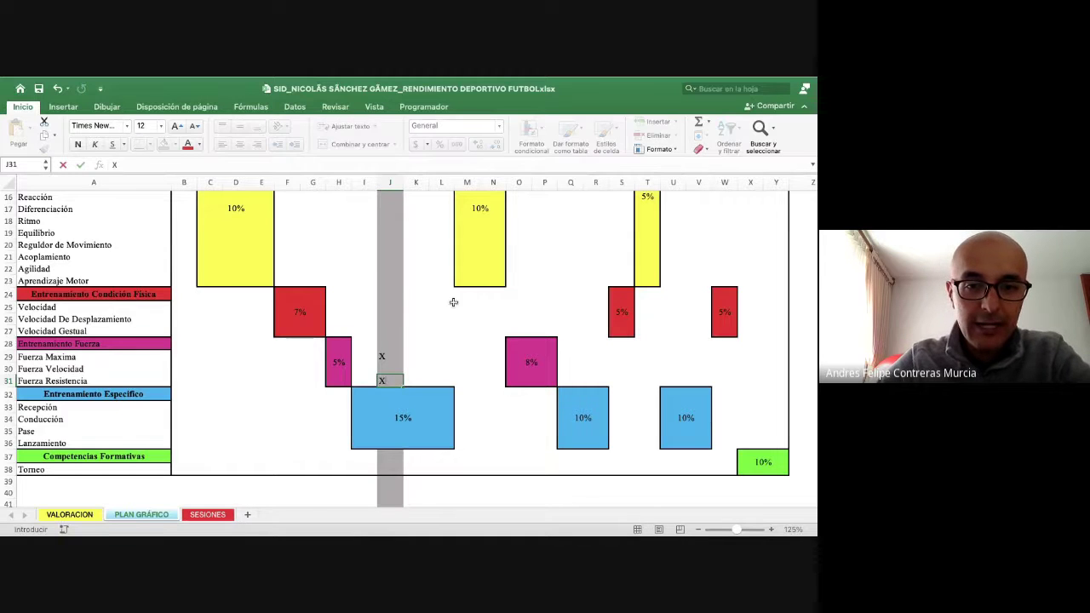
key("Up")
key("Up")
key("Up")
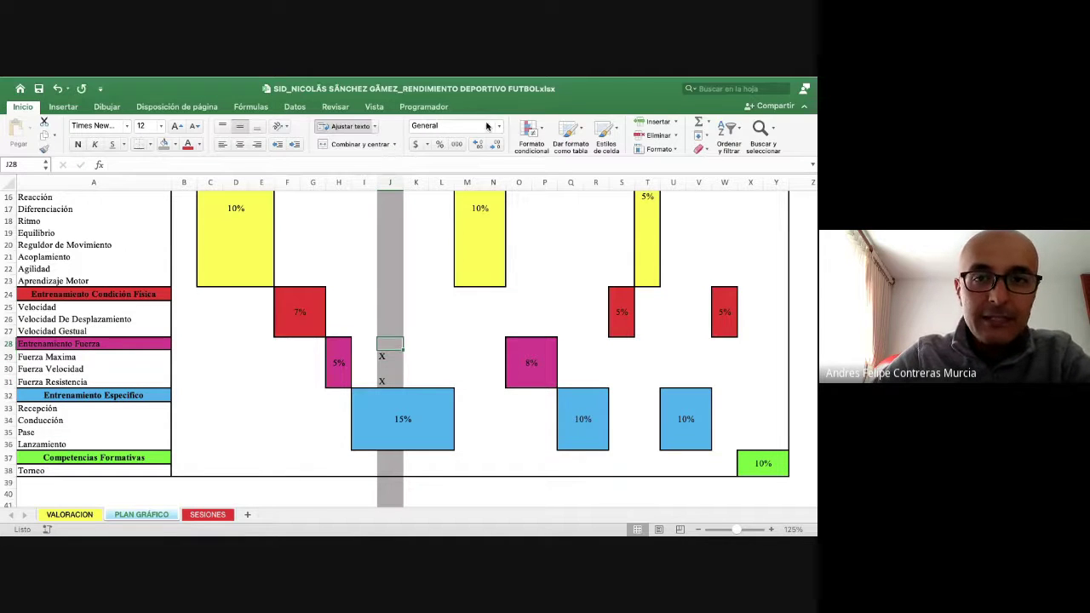
Step: Review the 1/11/21 session on the SESIONES sheet, covering its intensity, microcycle, training contents and main exercises
left_click(216, 515)
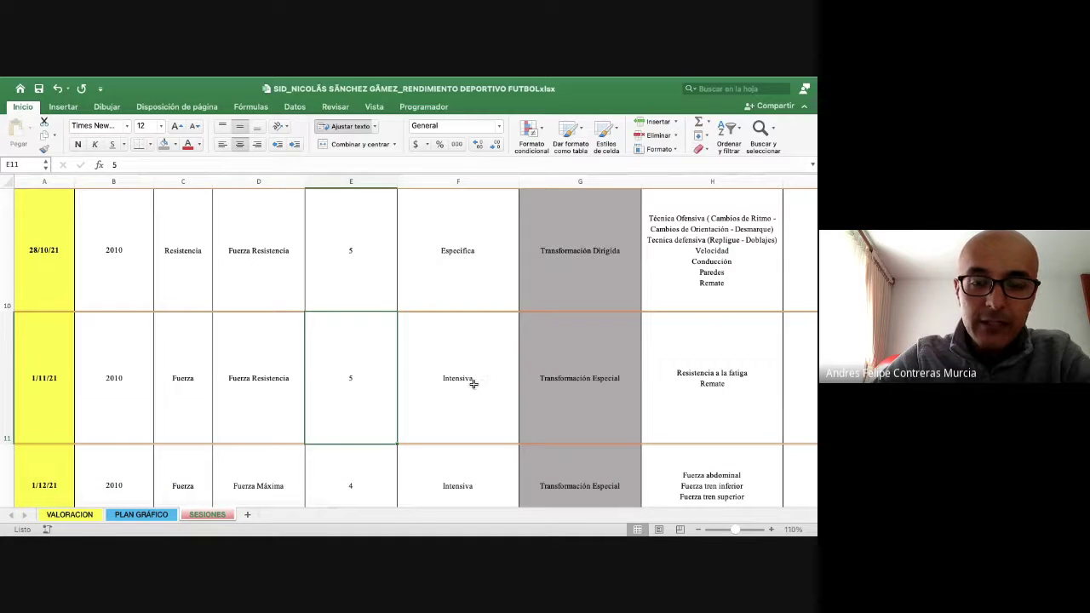
scroll(473, 383, "right", 1)
scroll(474, 383, "up", 1)
left_click(415, 387)
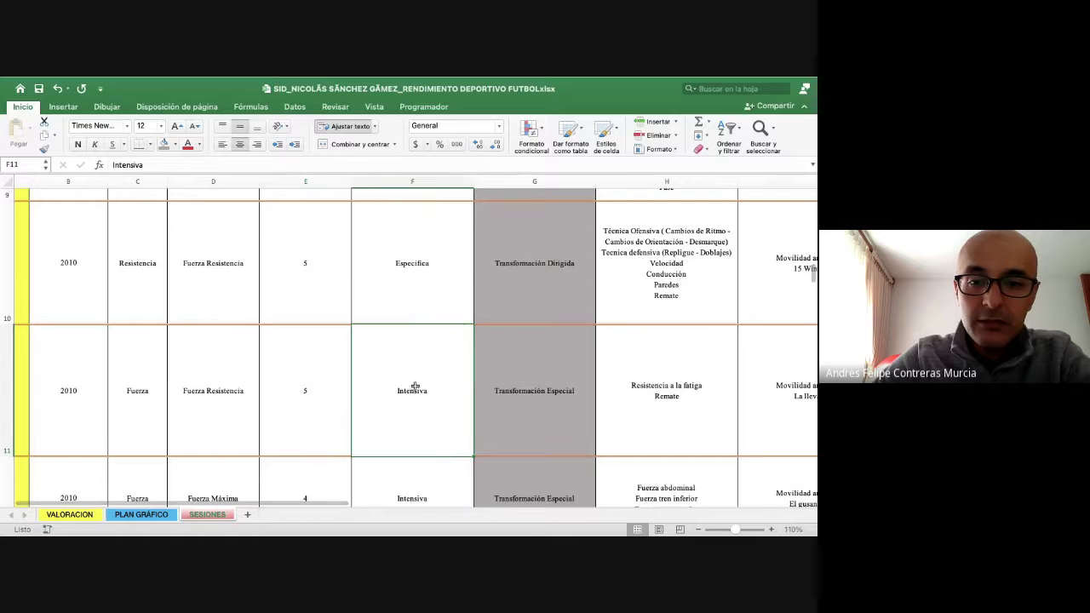
left_click(510, 391)
scroll(569, 383, "right", 5)
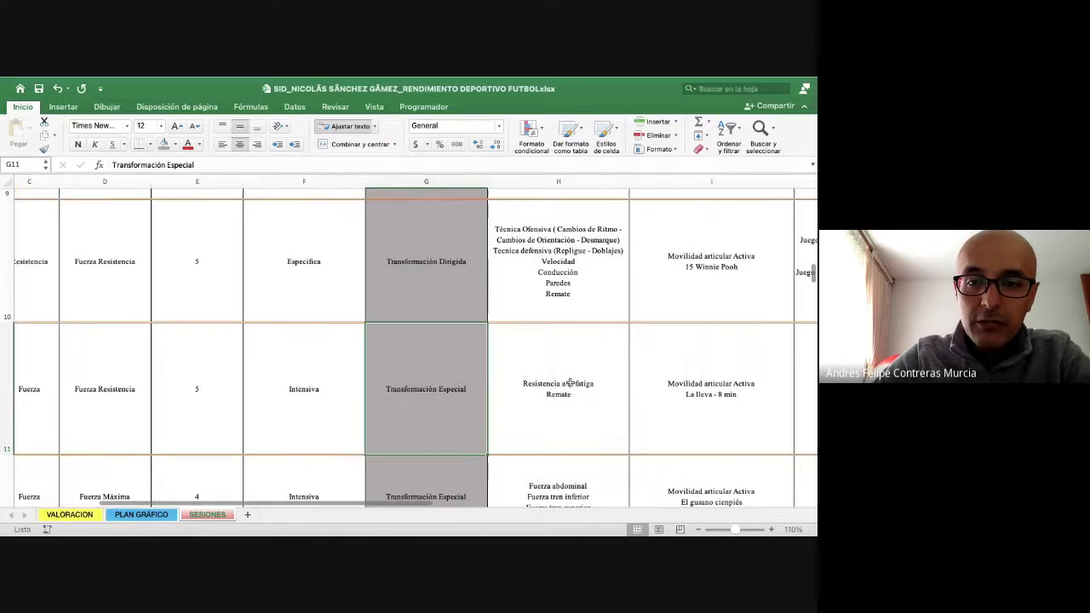
scroll(569, 382, "right", 2)
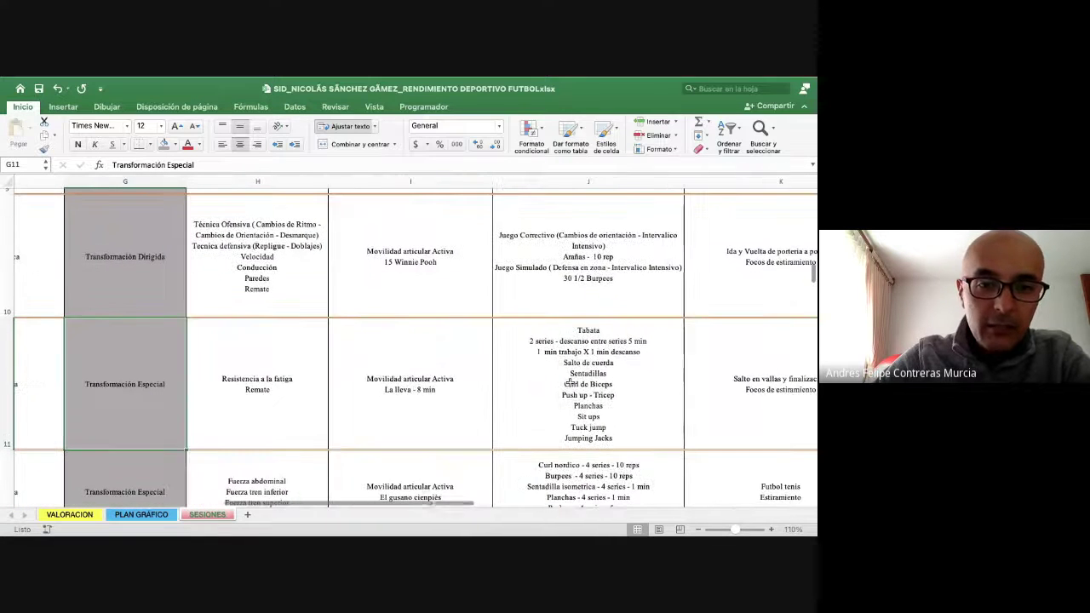
left_click(285, 385)
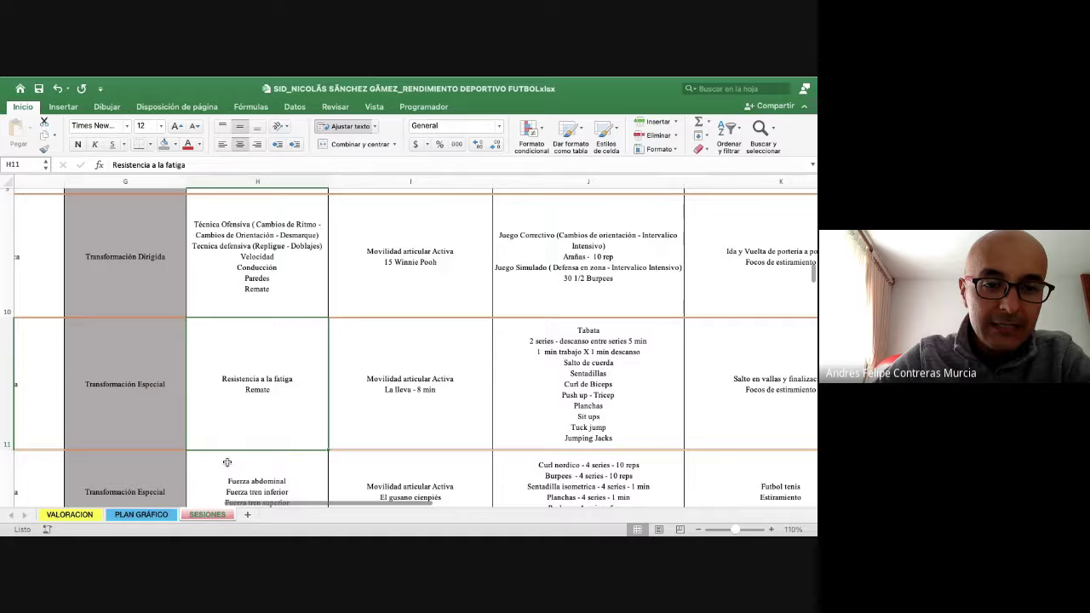
Step: Review the content list of the PLAN GRÁFICO sheet along the November week 1 column, looking for the contents of the 1/11/21 session
left_click(141, 514)
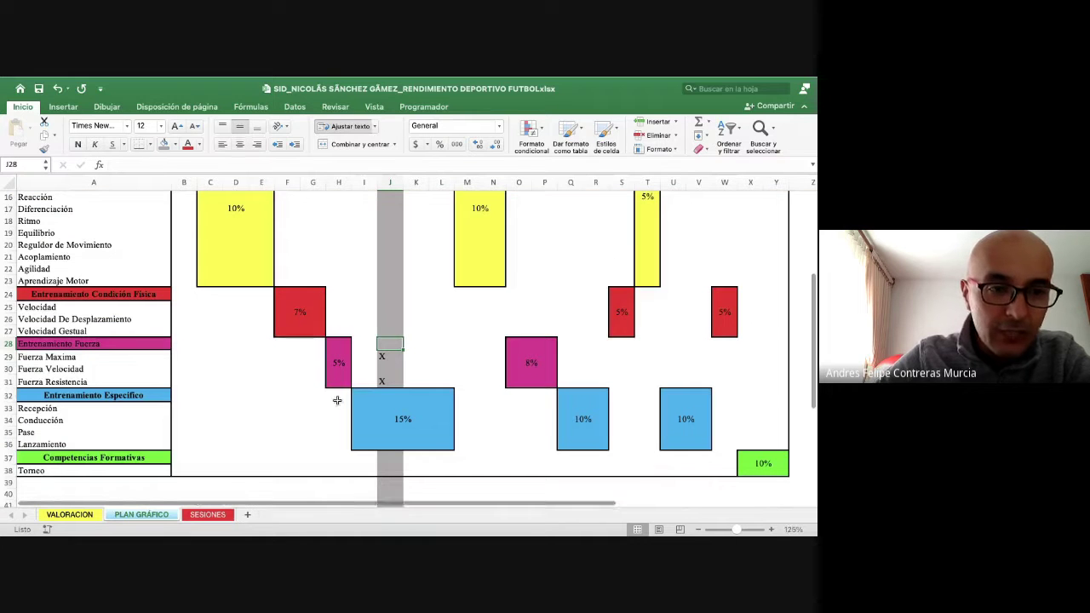
key("Down")
key("Down")
key("Down")
key("Down")
key("Down")
key("Down")
key("Down")
key("Down")
key("Down")
key("Down")
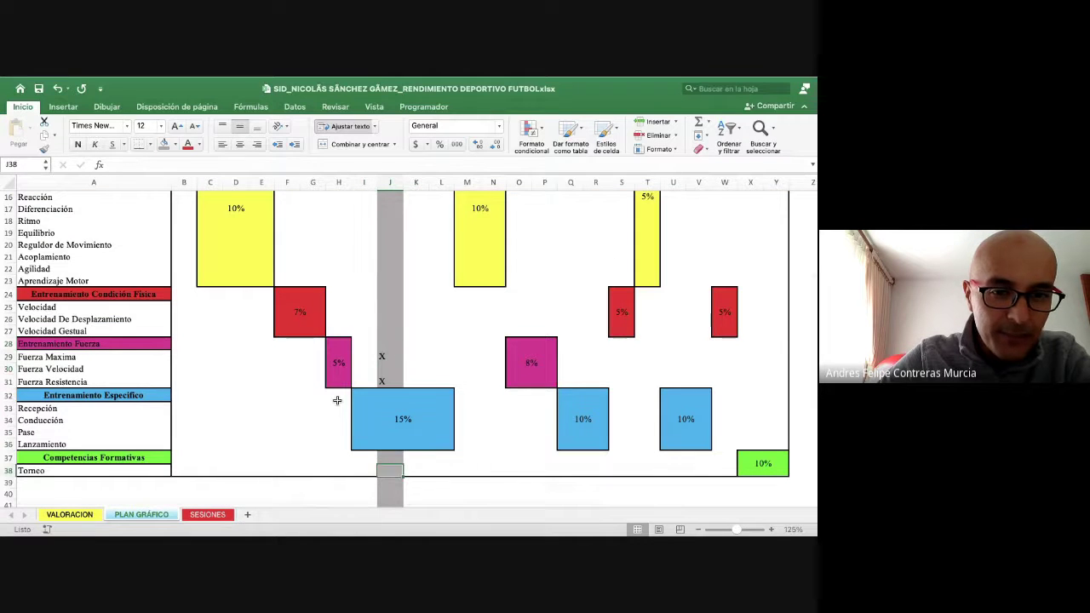
key("Up")
key("Up")
key("Up")
key("Up")
key("Up")
key("Up")
key("Up")
key("Up")
key("Up")
key("Up")
key("Up")
key("Up")
key("Up")
key("Up")
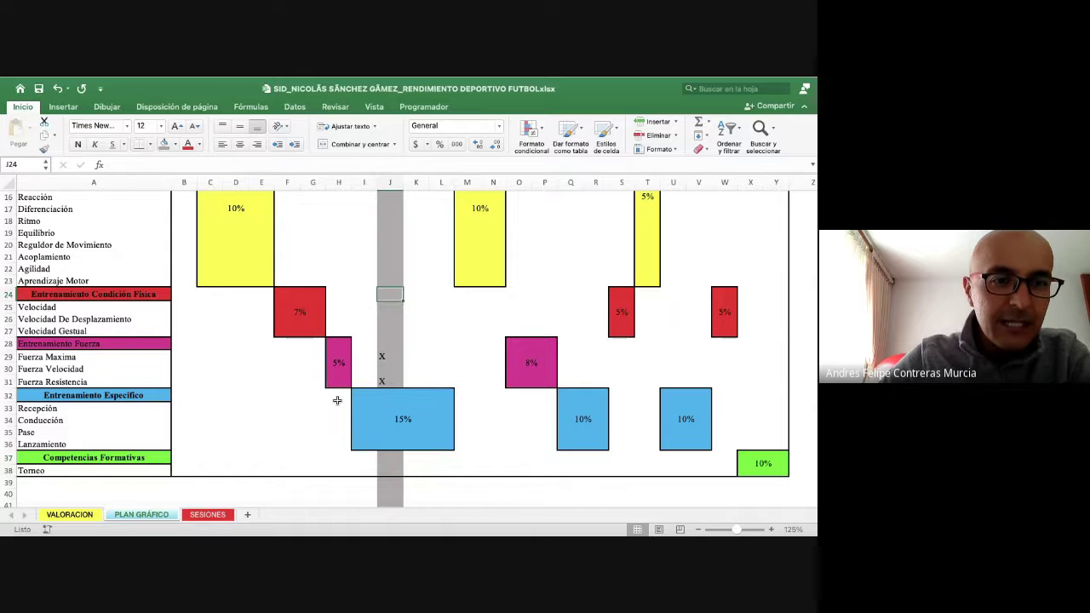
key("Up")
key("Up")
key("Up")
key("Up")
key("Up")
key("Up")
key("Up")
key("Up")
key("Up")
key("Up")
key("Up")
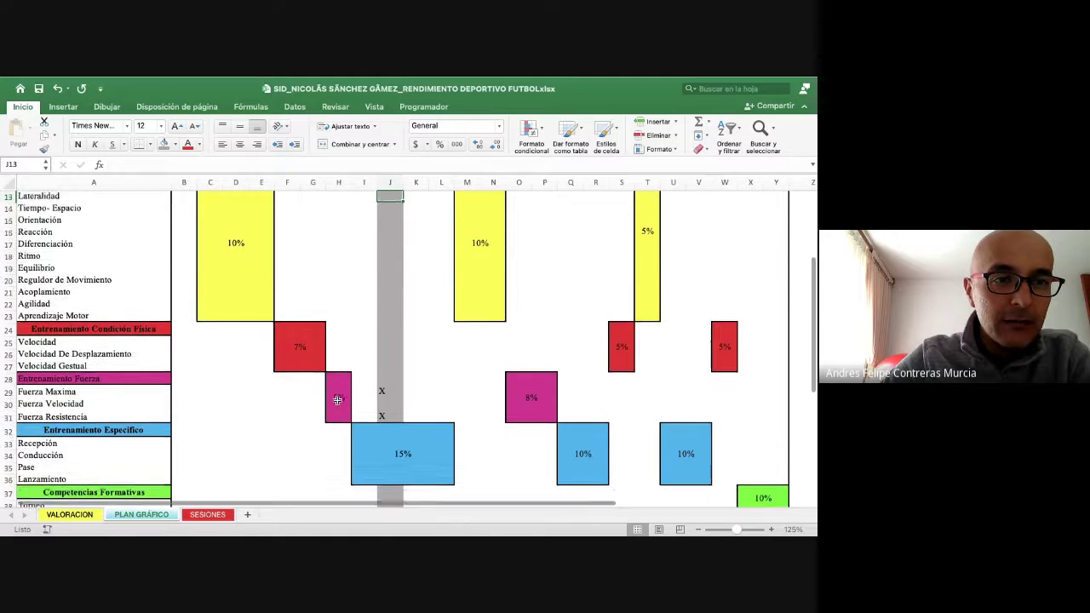
key("Up")
key("Up")
key("Up")
key("Up")
key("Up")
key("Up")
key("Up")
key("Up")
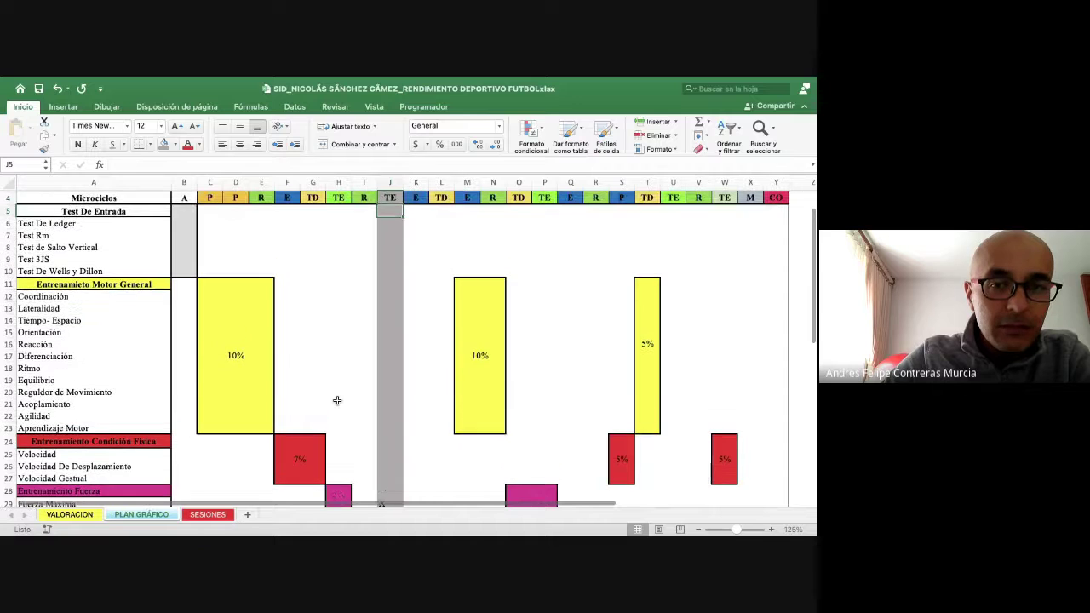
key("Down")
key("Down")
key("Down")
key("Down")
key("Down")
key("Down")
key("Down")
key("Down")
key("Down")
key("Down")
key("Down")
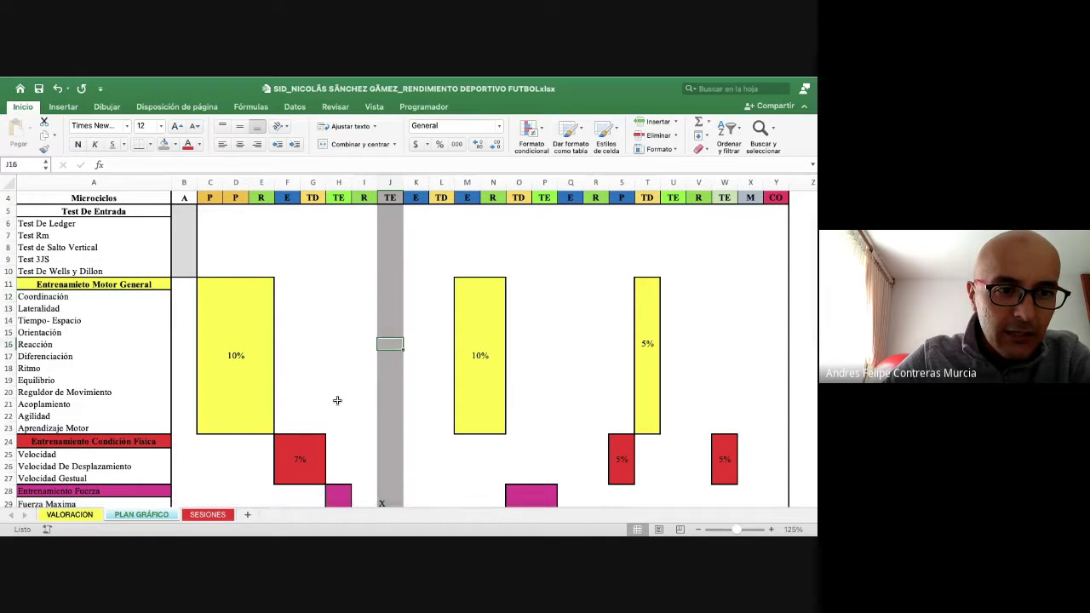
key("Down")
key("Down")
key("Down")
key("Down")
key("Down")
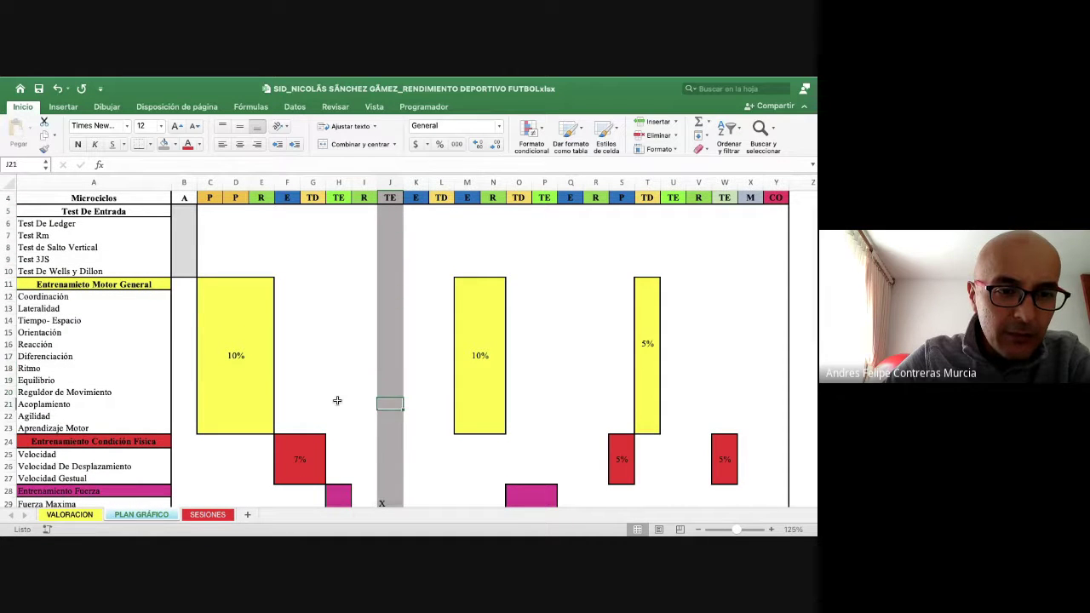
key("Down")
key("Down")
key("Down")
key("Down")
key("Down")
key("Down")
key("Down")
key("Down")
key("Down")
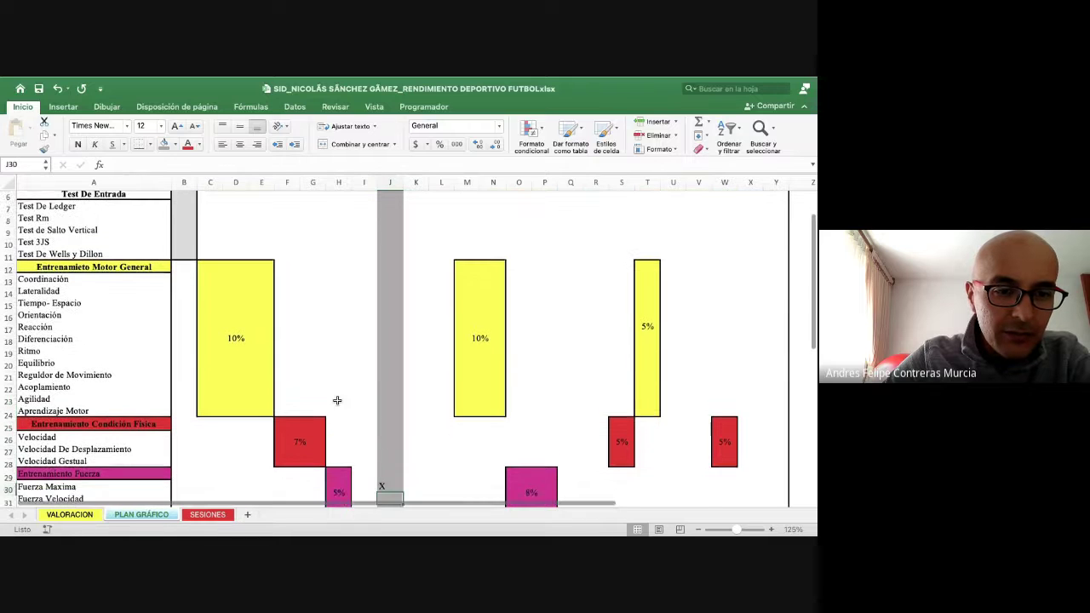
key("Down")
key("Down")
key("Down")
key("Down")
key("Down")
key("Down")
key("Down")
key("Down")
key("Down")
key("Down")
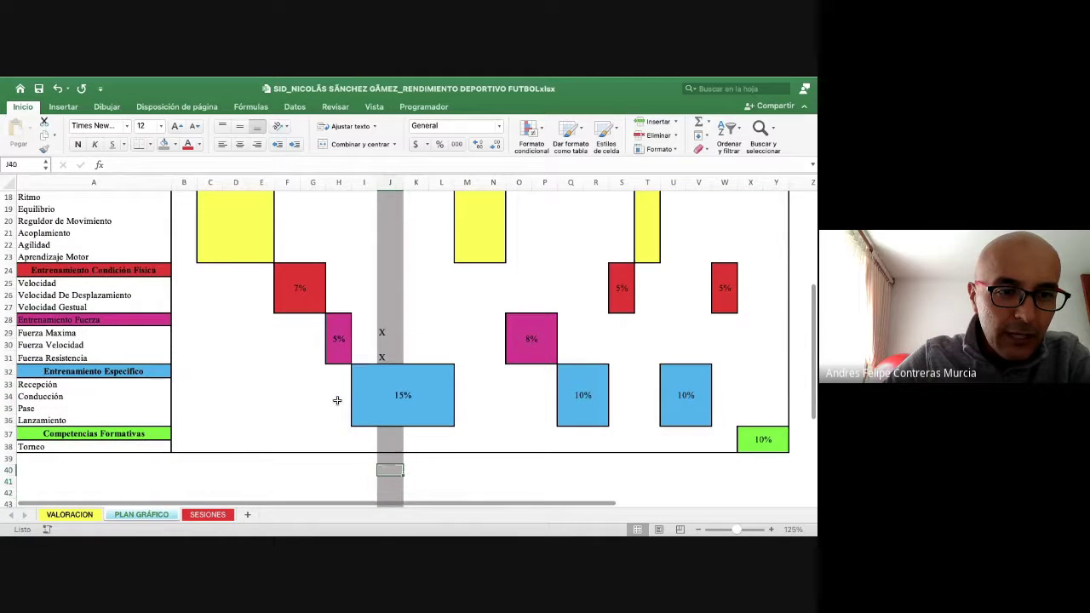
key("Up")
key("Up")
key("Up")
key("Up")
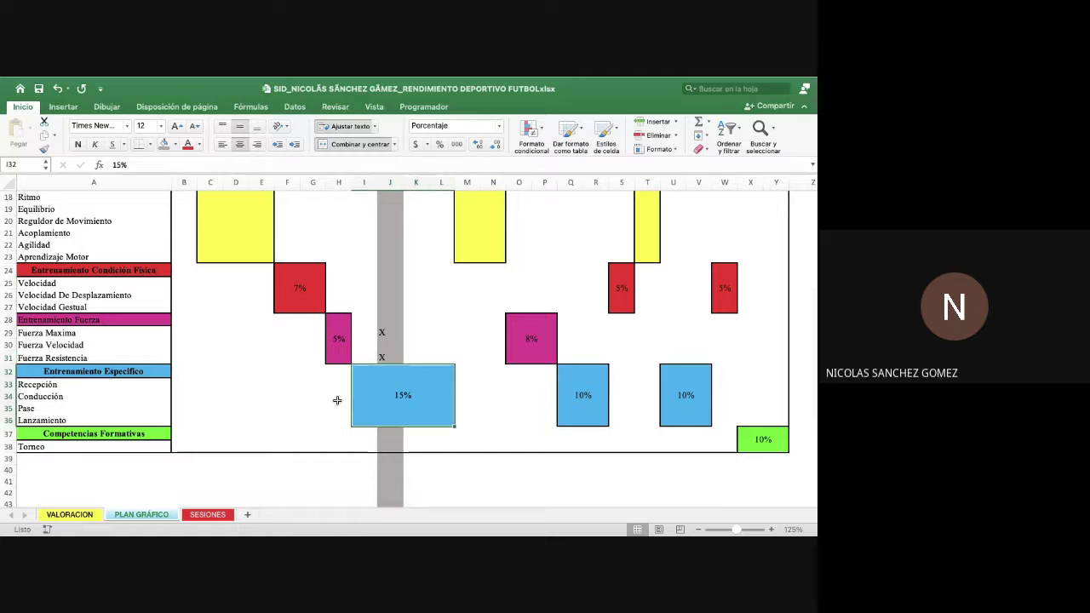
Step: Insert a row above Competencias Formativas and label it Remate as a new Entrenamiento Específico content
left_click(8, 434)
right_click(9, 433)
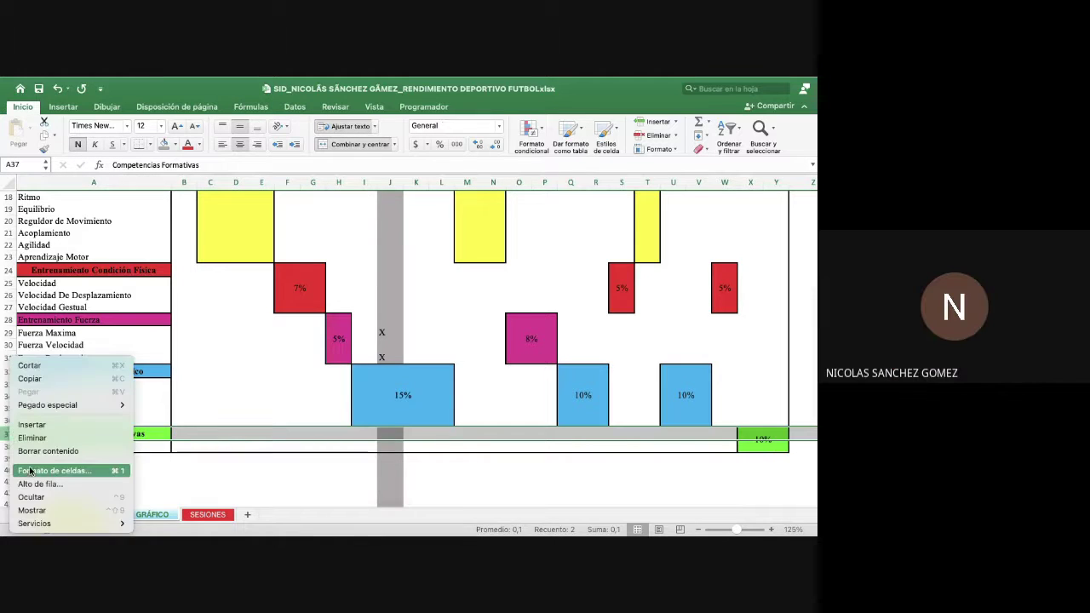
left_click(44, 426)
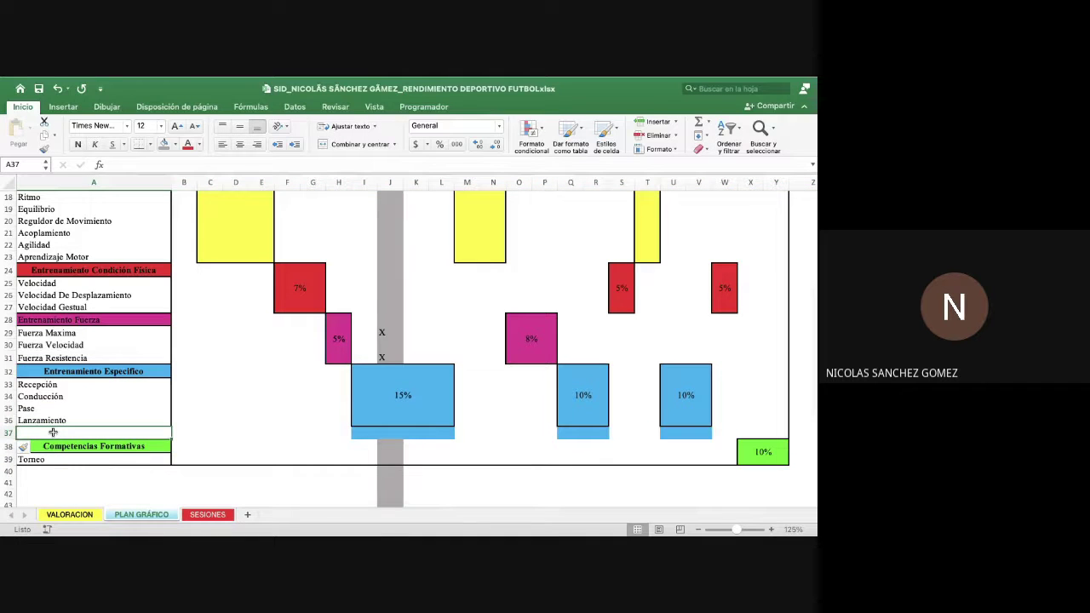
type("Re")
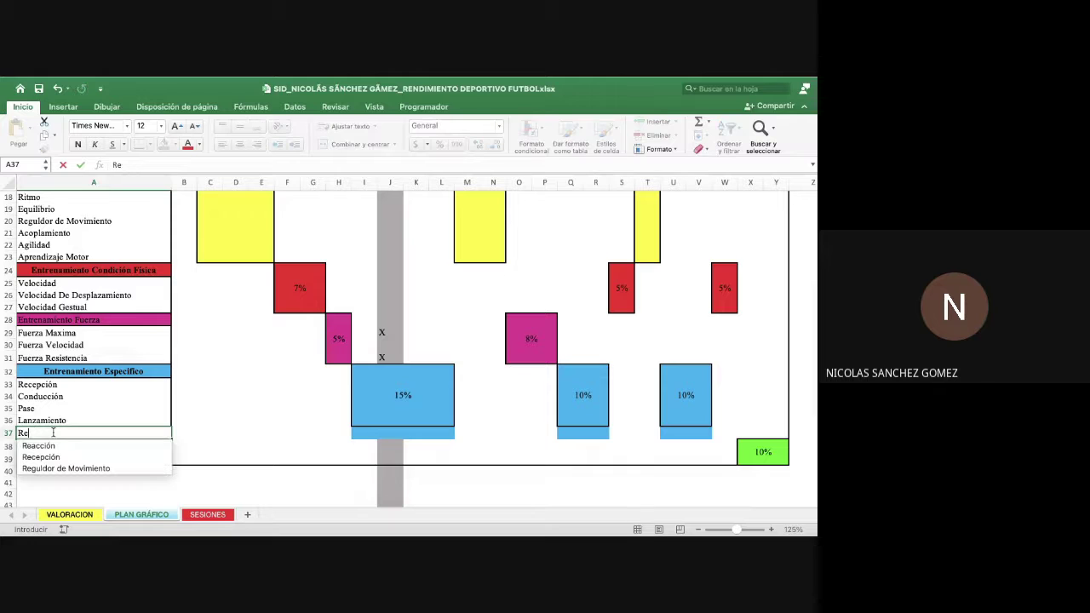
type("mate")
Step: Mark Remate with an x in the November week 1 column
key("Right")
key("Right")
key("Right")
key("Right")
key("Right")
key("Right")
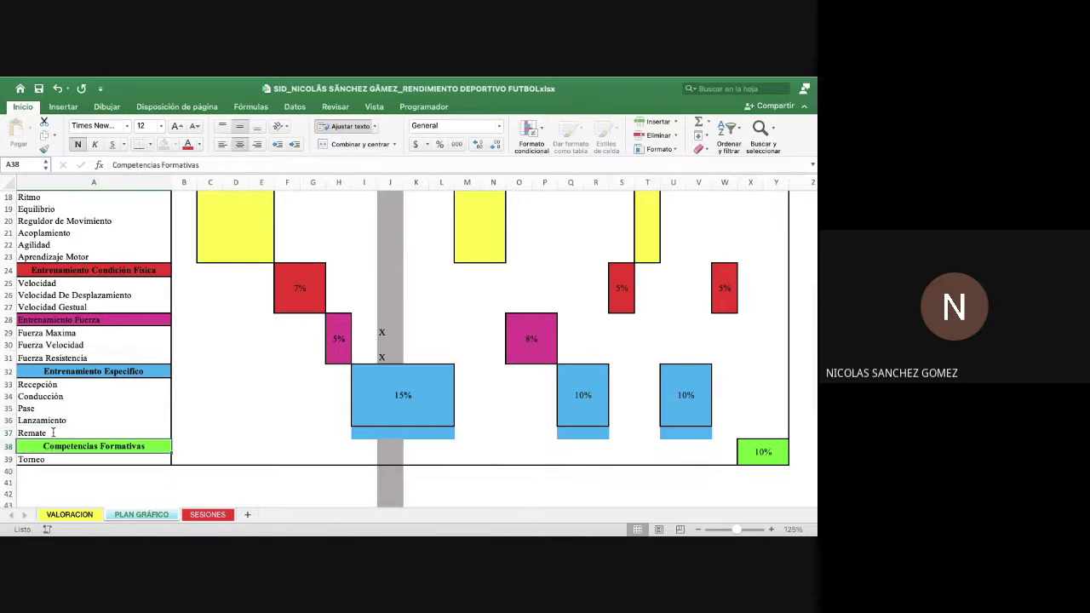
key("Right")
key("Right")
key("Right")
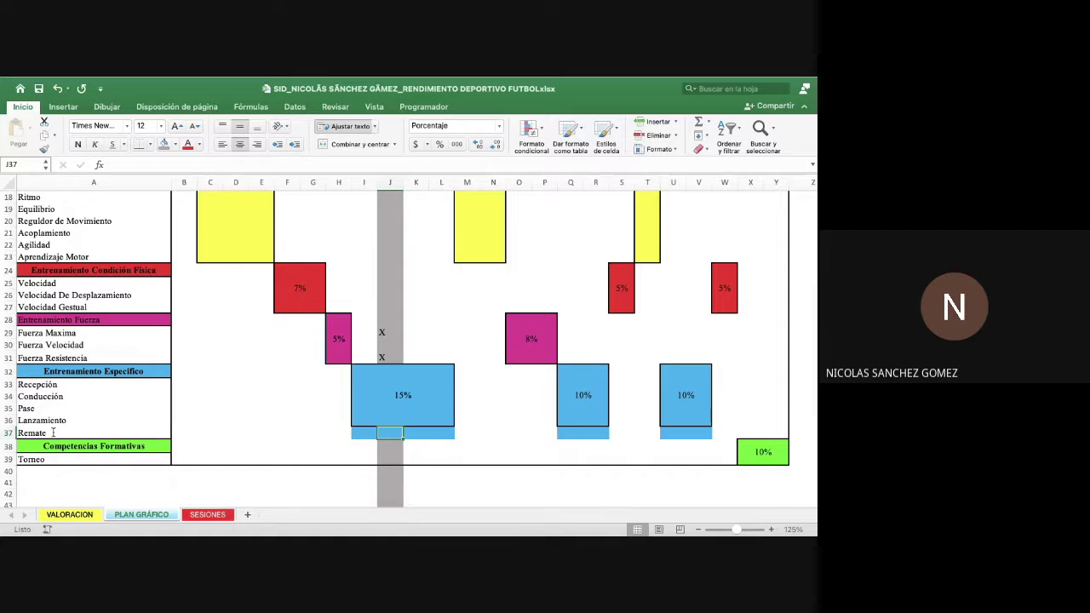
type("x")
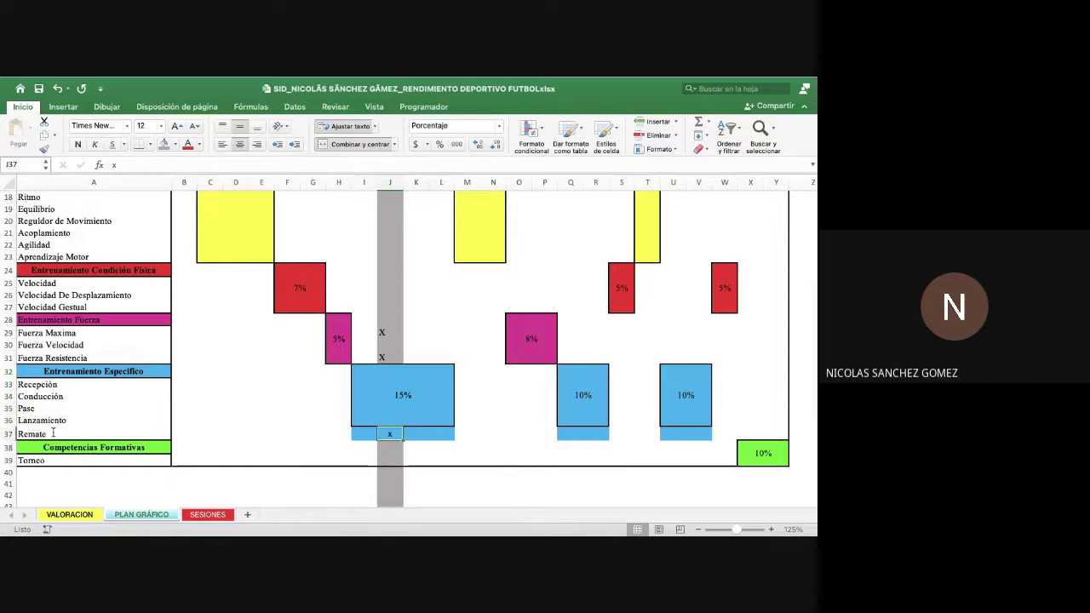
key("Return")
Step: Copy the gray X cell of Fuerza Resistencia in the November week 1 column onto the Remate row of that column
key("Up")
key("Up")
key("Up")
key("Up")
key("Up")
key("Up")
key("Up")
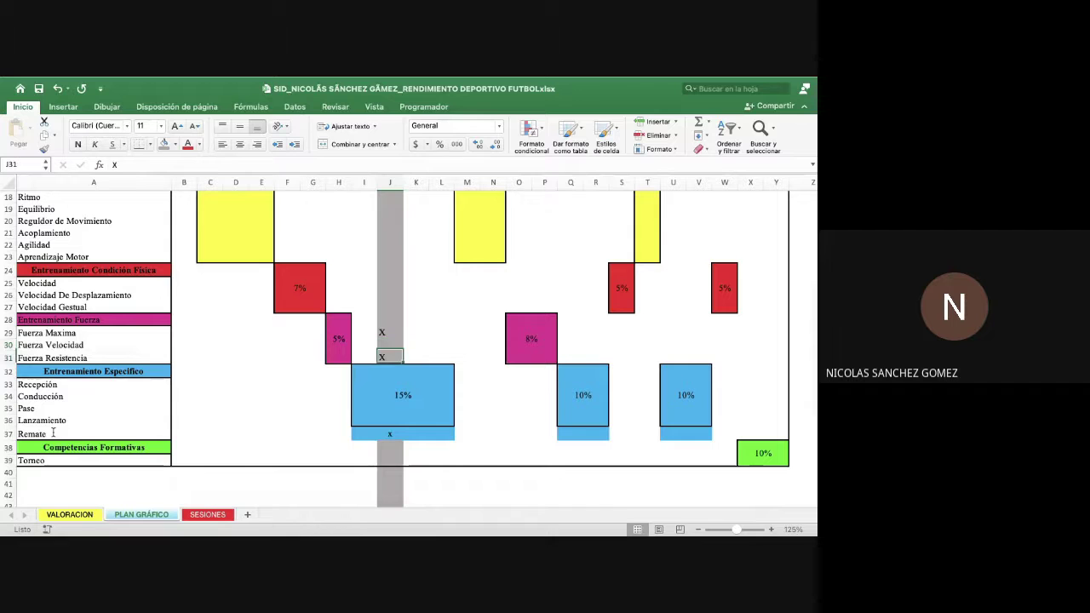
key("Down")
key("ctrl+c")
key("Down")
key("Down")
key("Down")
key("Down")
key("Down")
key("Down")
key("Down")
key("Up")
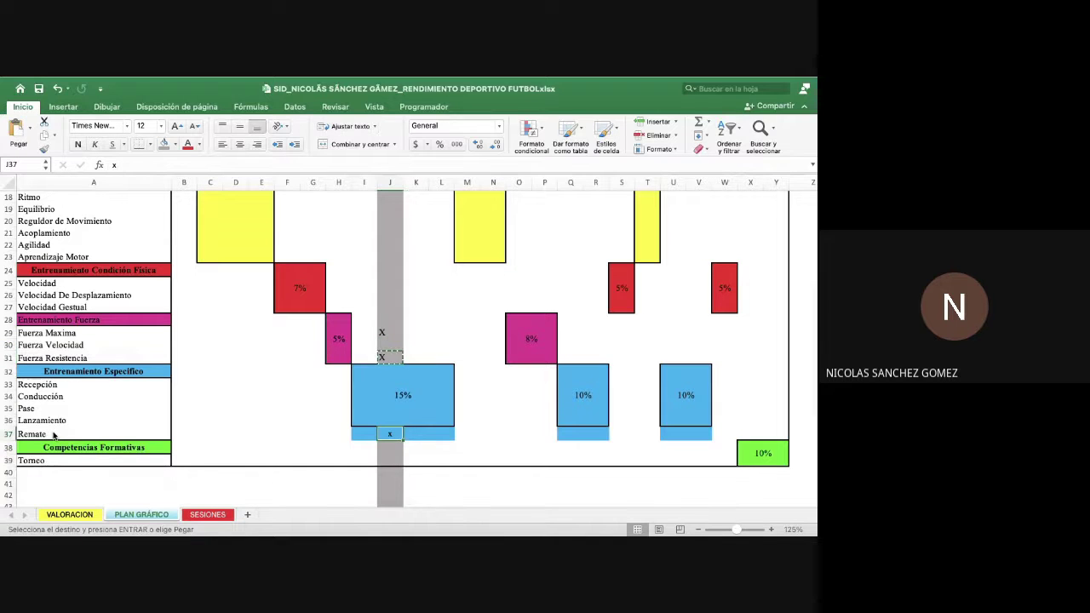
key("ctrl+v")
Step: Review the marked contents in the November week 1 column and the content categories listed on the sheet, including Remate
key("Down")
key("Down")
key("Up")
key("Up")
key("Up")
key("Up")
key("Up")
key("Up")
key("Up")
key("Up")
key("Up")
key("Up")
key("Up")
key("Up")
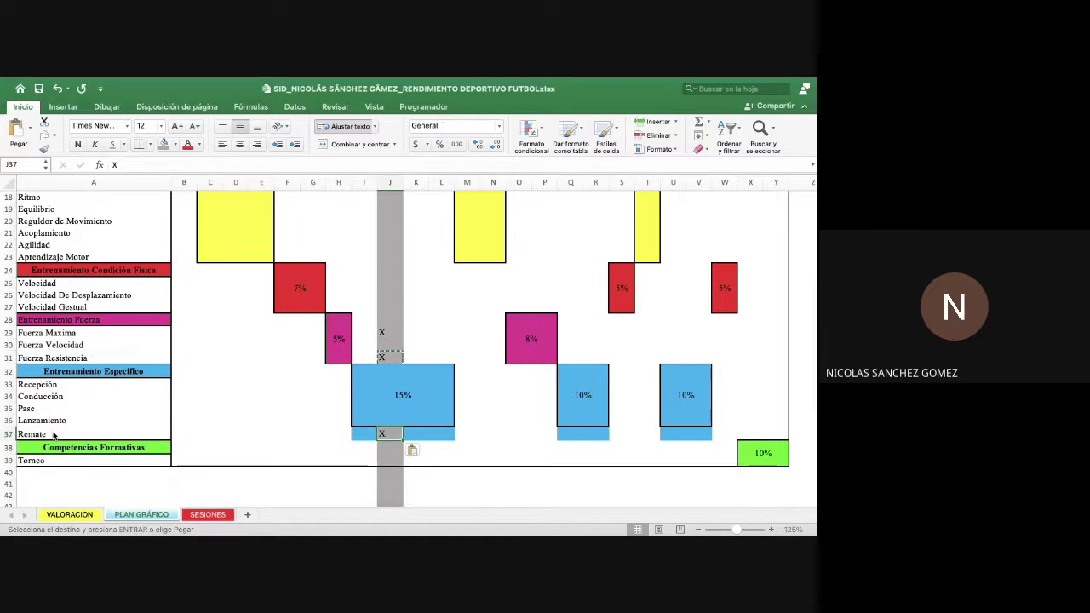
key("Up")
key("Up")
key("Up")
key("Up")
key("Up")
key("Up")
key("Up")
key("Up")
key("Up")
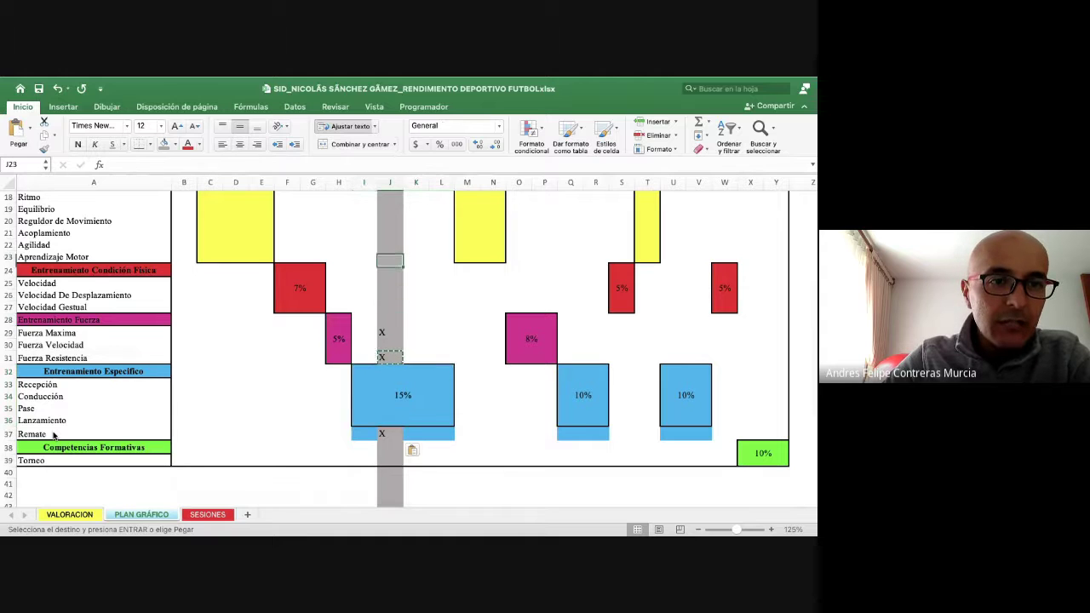
key("Down")
key("Down")
key("Down")
key("Down")
key("Down")
key("Down")
key("Down")
key("Down")
key("Down")
key("Down")
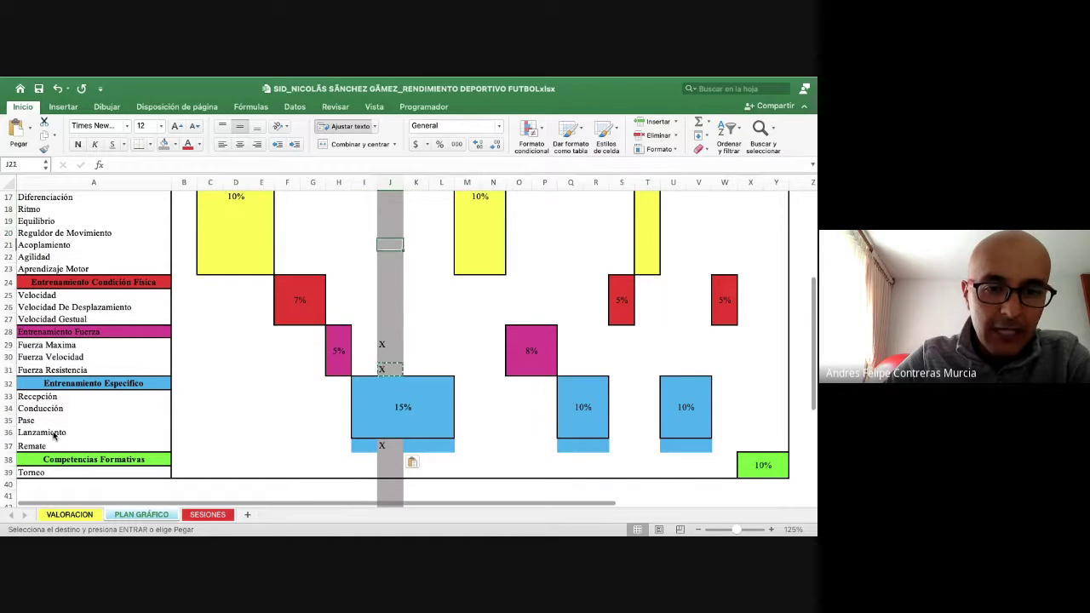
key("Up")
key("Up")
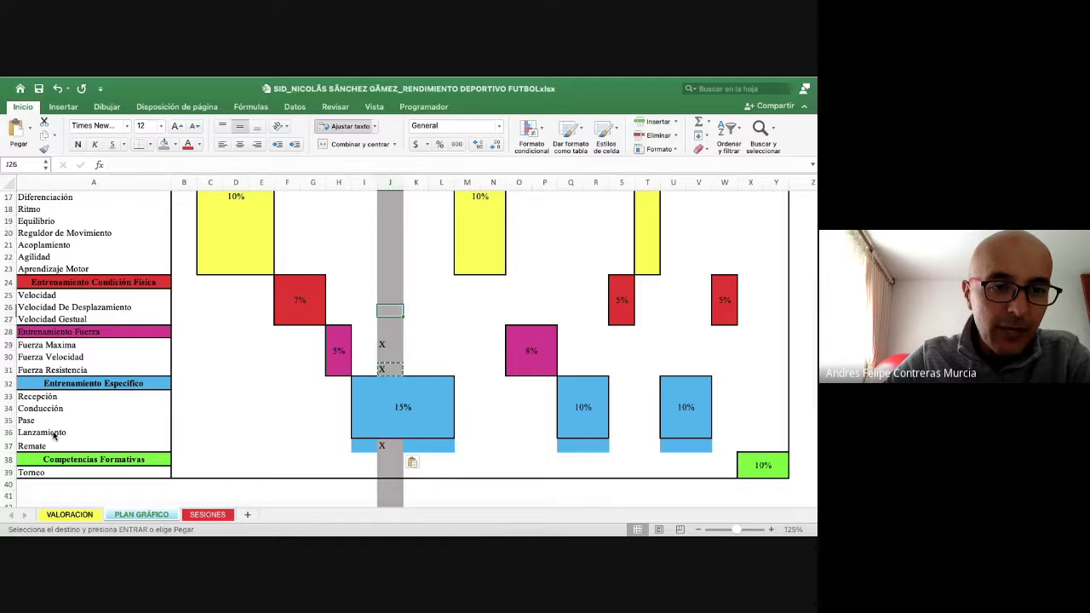
left_click(51, 446)
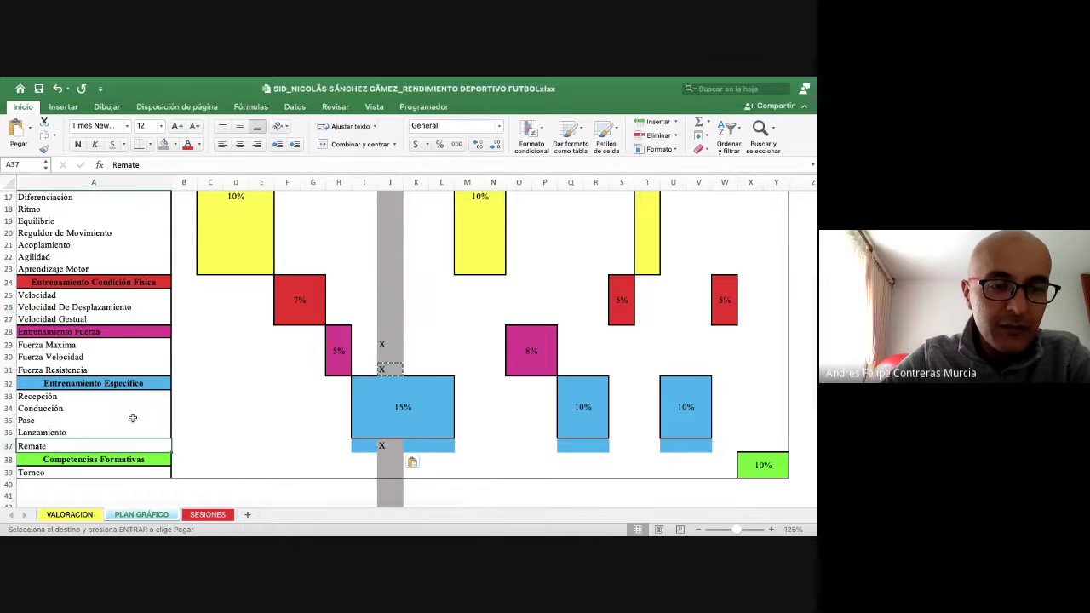
scroll(243, 353, "up", 3)
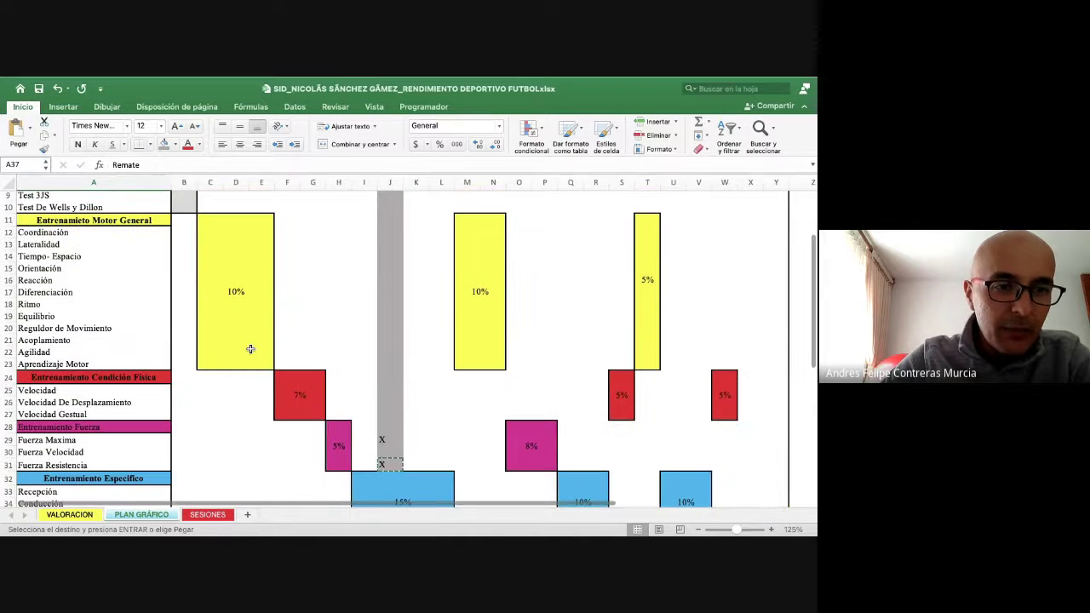
scroll(250, 349, "down", 4)
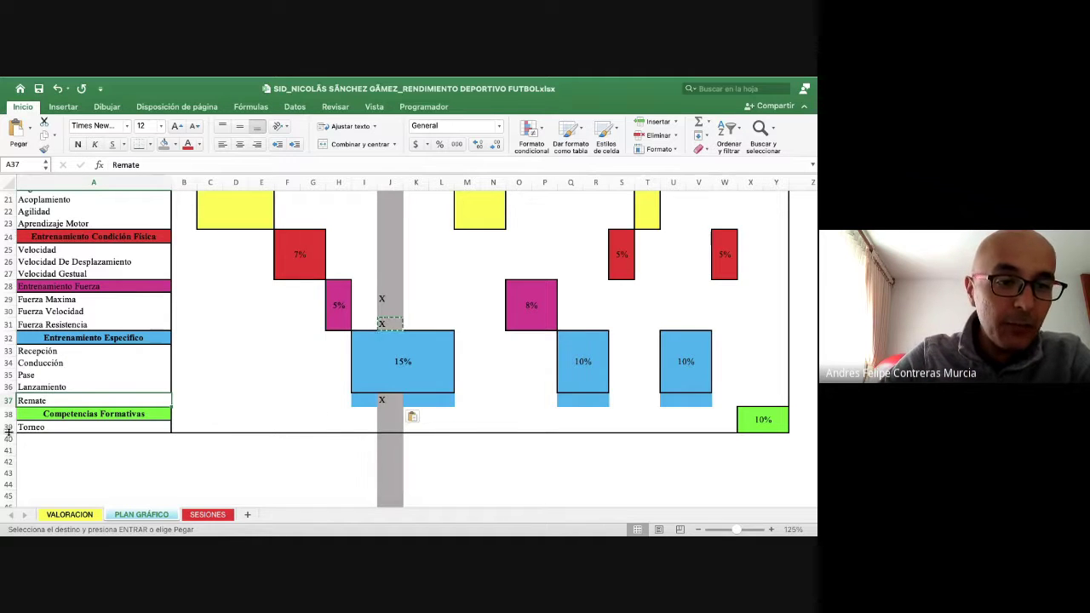
scroll(82, 368, "up", 6)
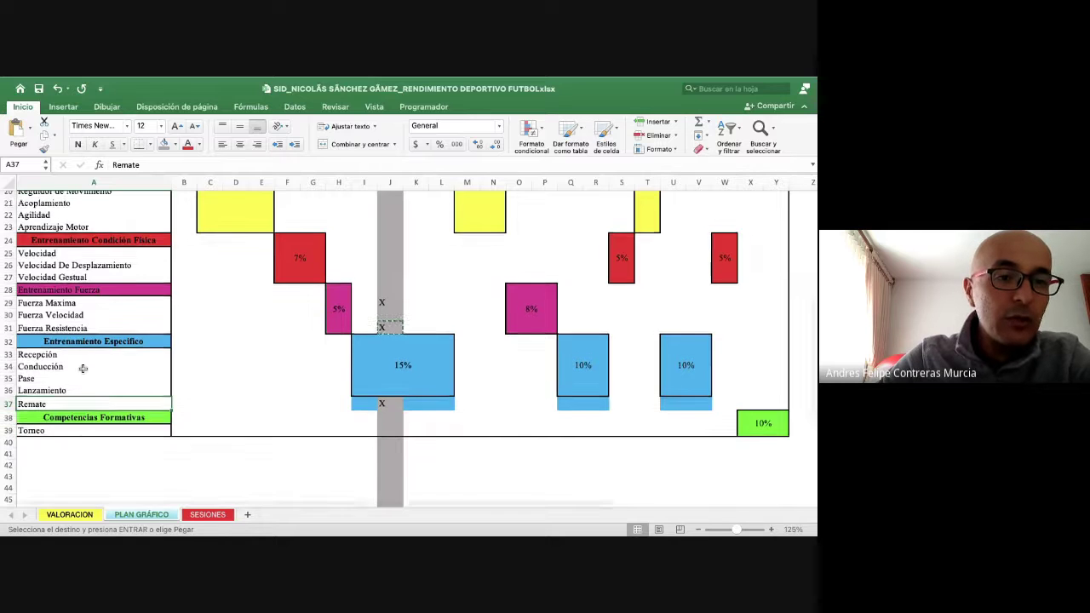
scroll(83, 368, "up", 2)
scroll(83, 368, "down", 9)
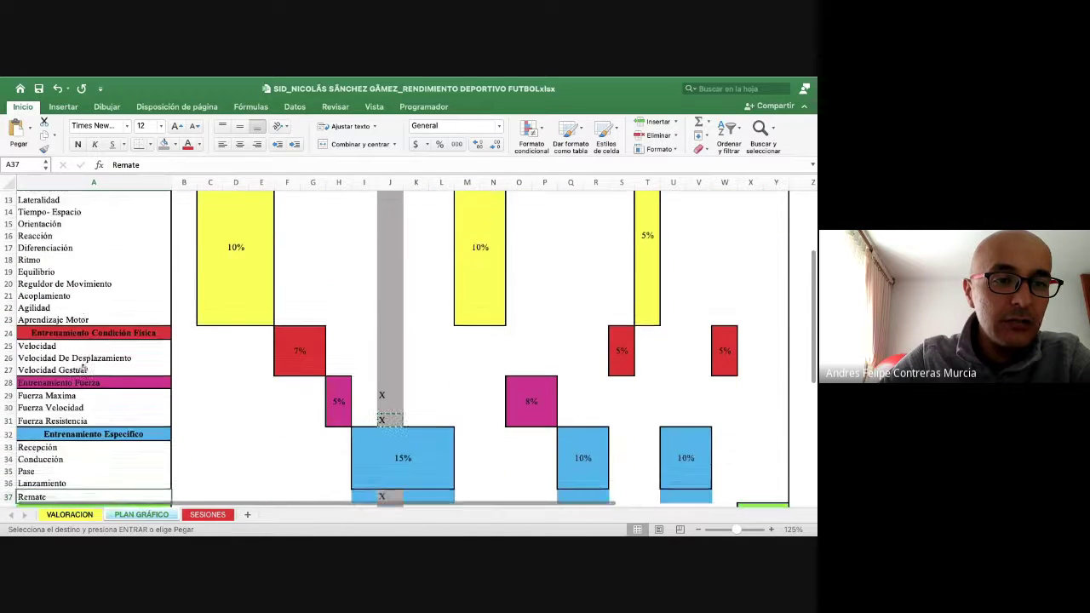
Step: Insert six blank rows between Remate and Competencias Formativas in the PLAN GRÁFICO sheet
scroll(89, 257, "up", 2)
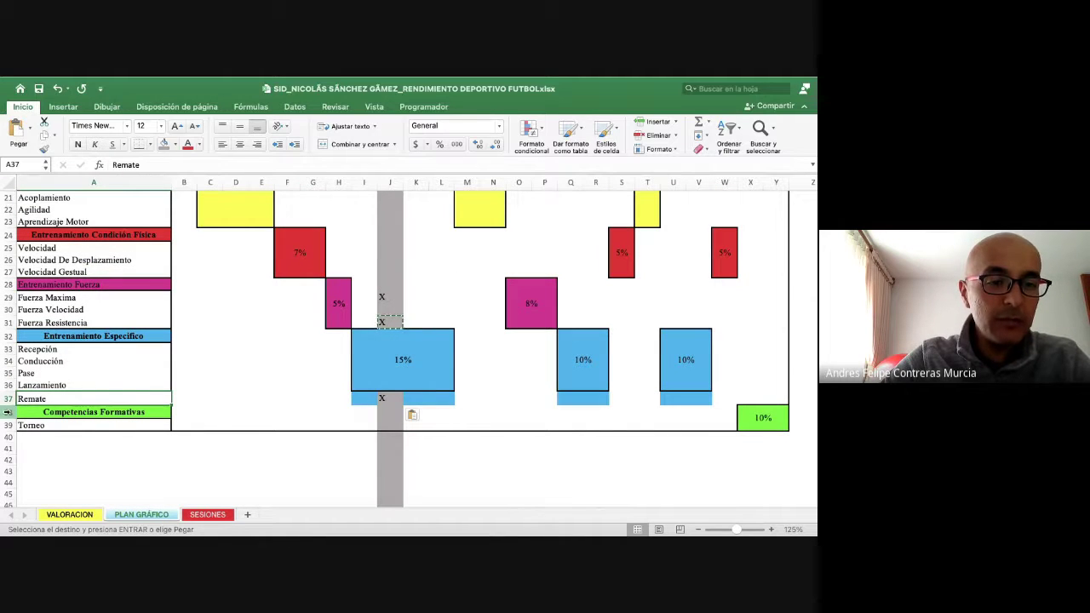
right_click(7, 412)
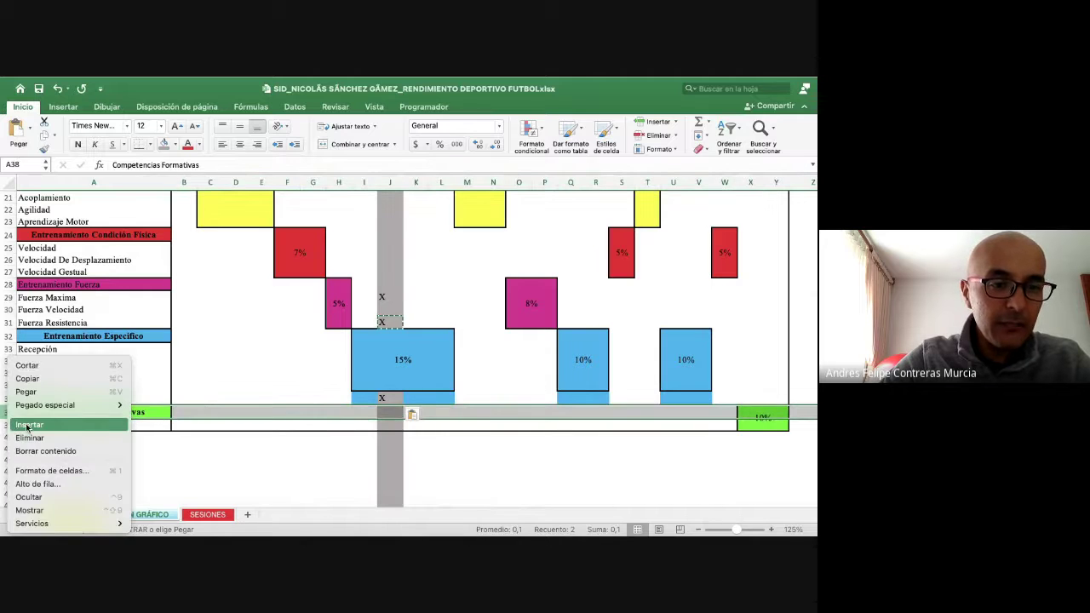
left_click(29, 425)
right_click(8, 409)
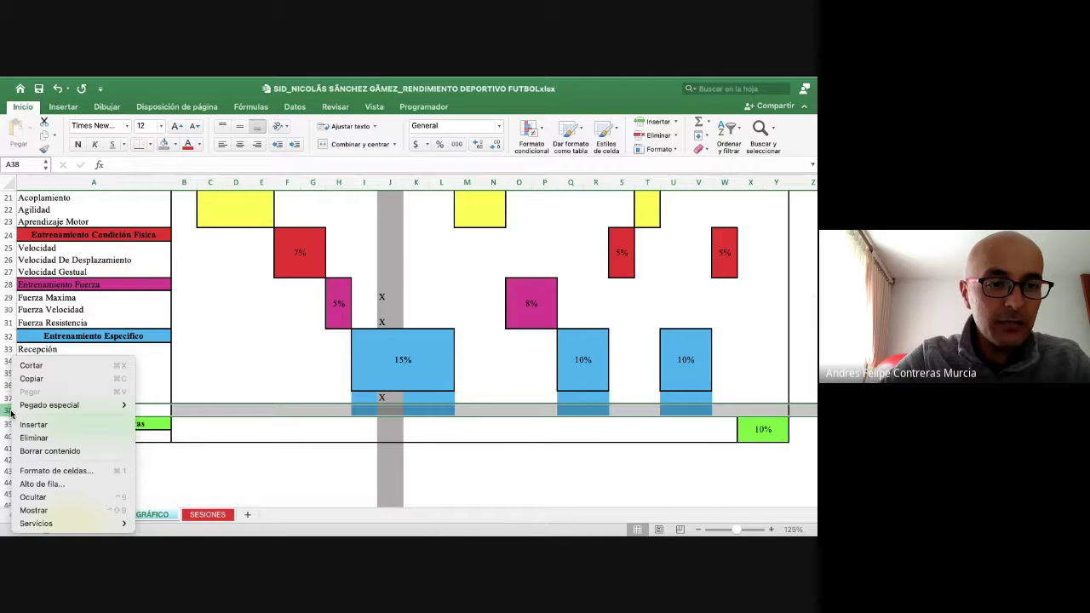
left_click(39, 425)
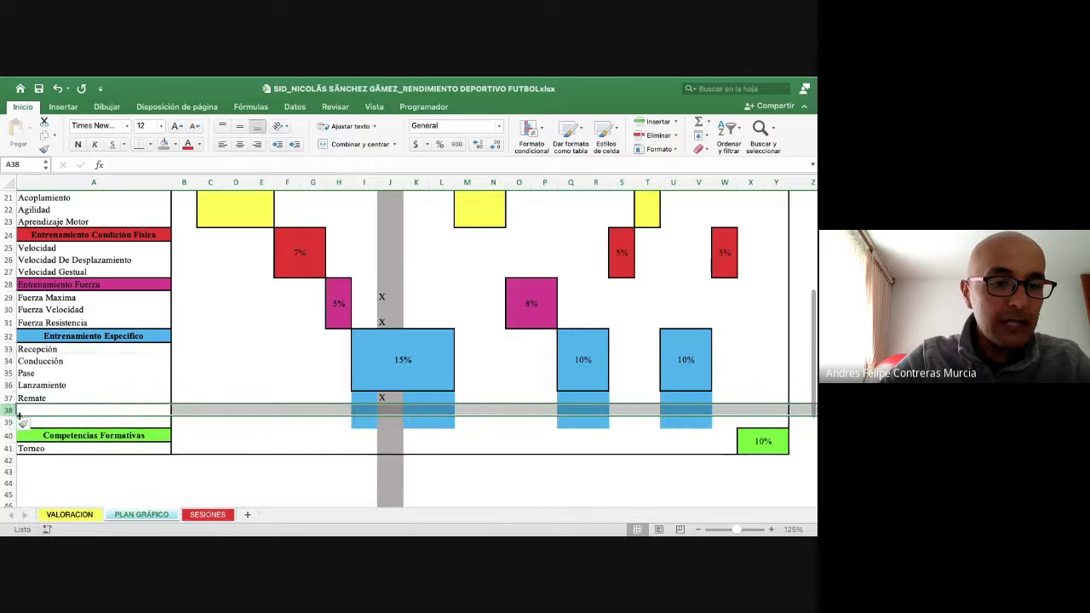
right_click(7, 408)
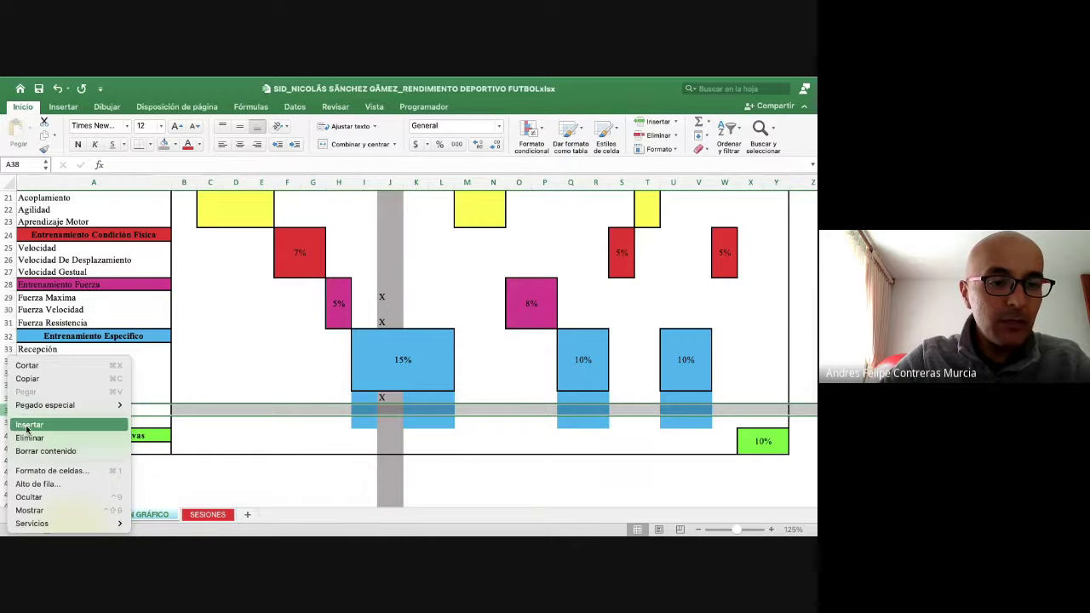
left_click(29, 426)
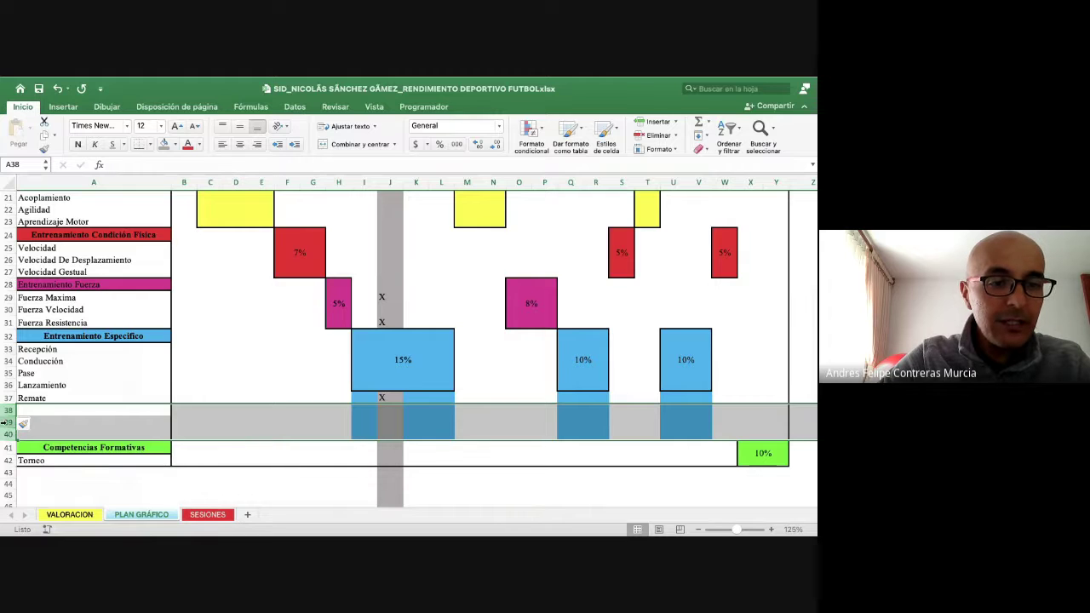
right_click(4, 426)
left_click(24, 423)
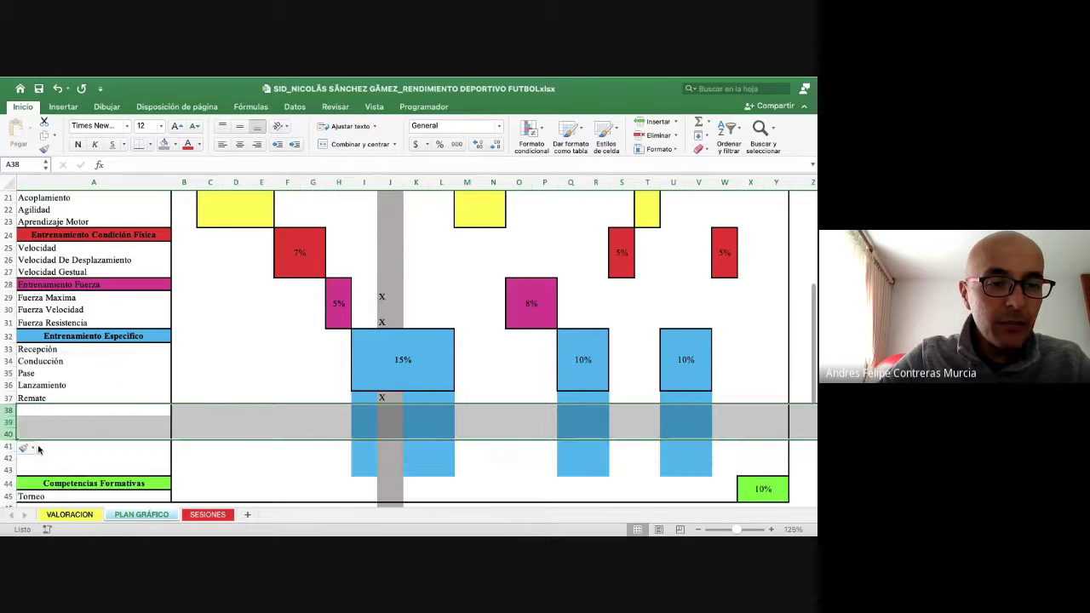
Step: Copy the Competencias Formativas header cell into A39 as the base for a new category header
left_click(75, 486)
key("ctrl+c")
key("Up")
key("Up")
key("Up")
key("Up")
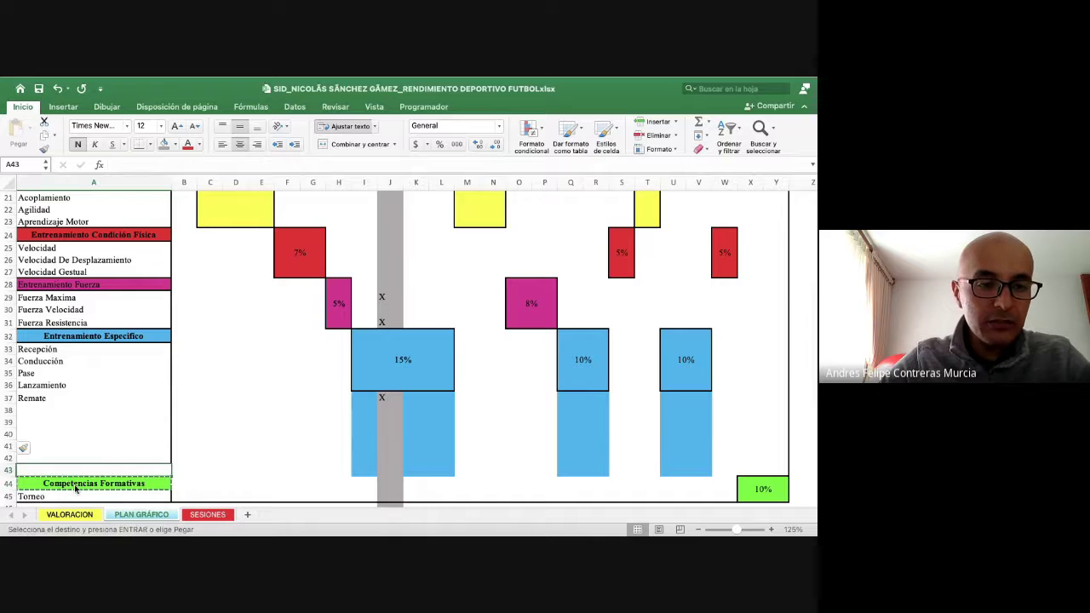
key("Up")
key("ctrl+v")
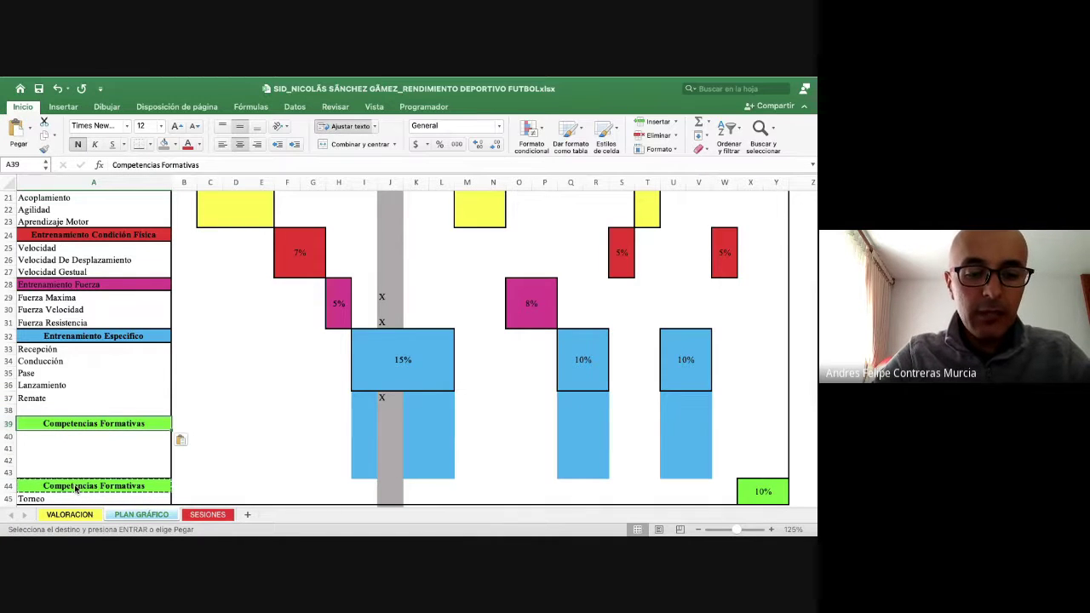
Step: Replace the copied header text in A39 with INTELIGENCIA DE JUEGO / TACTICO
type("T")
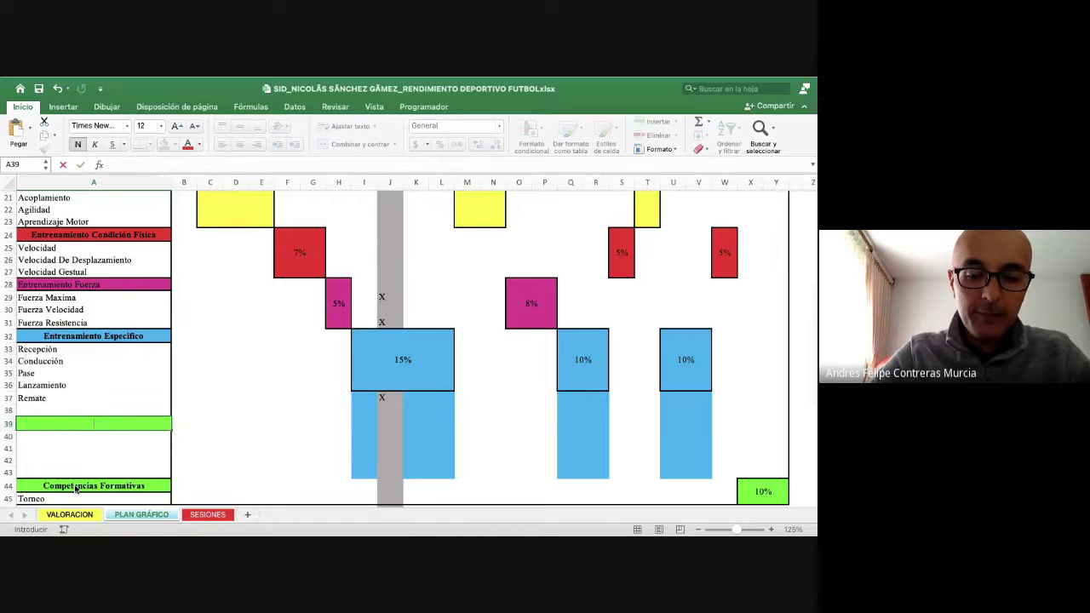
type("INTEI")
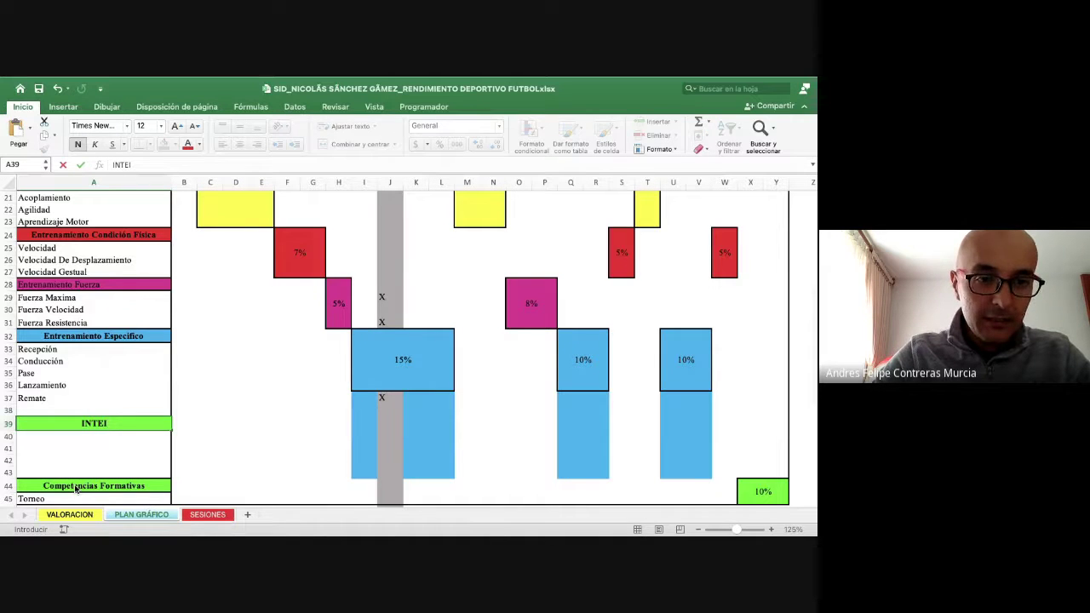
key("BackSpace")
type("LIGENCIA D")
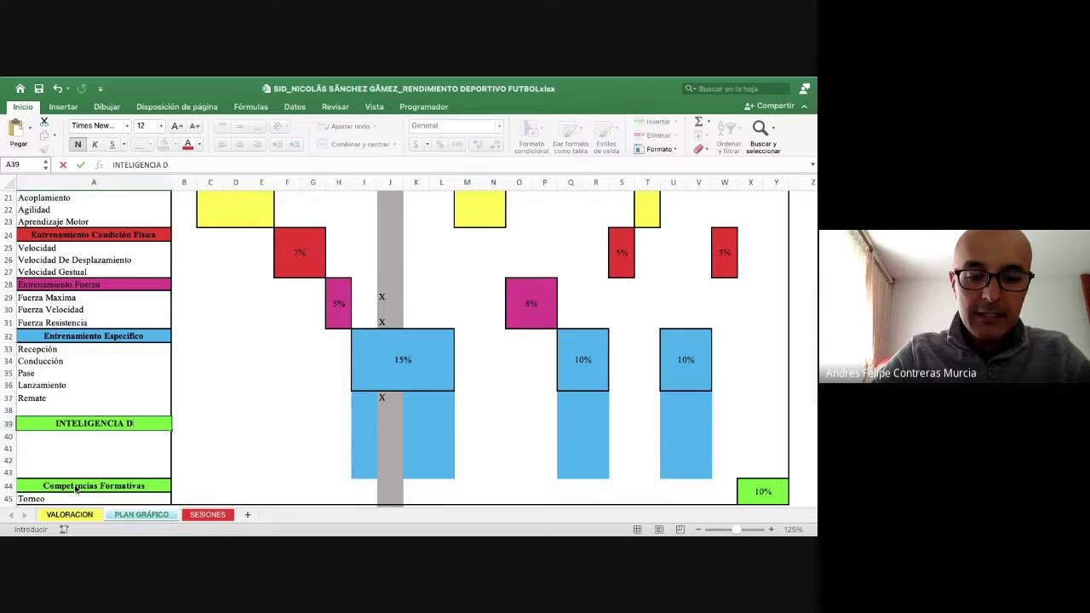
type("E JUEGO")
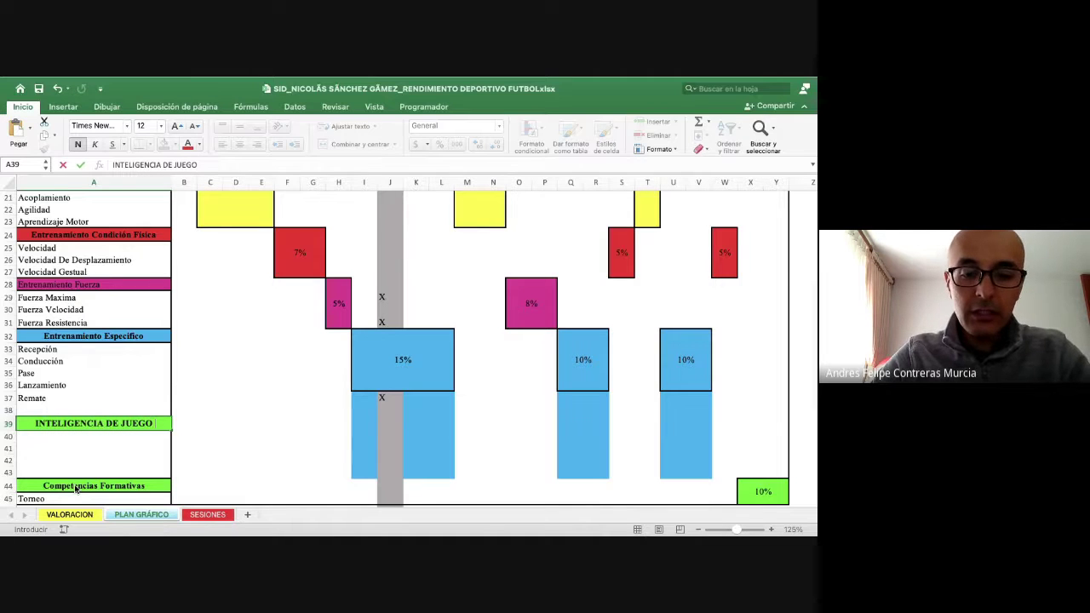
type(" / TACTIC")
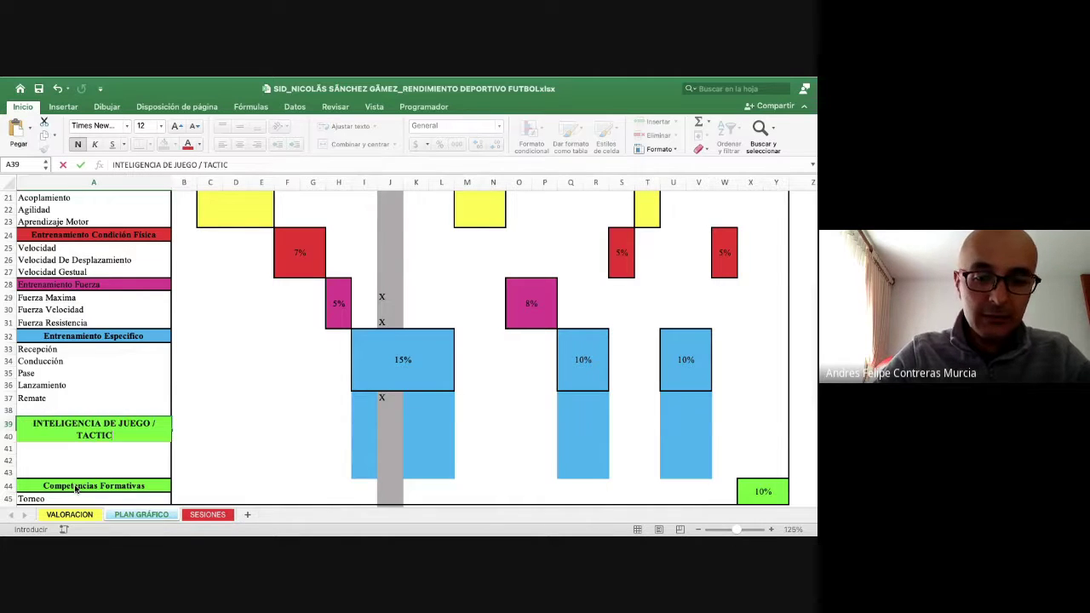
type("O")
key("Return")
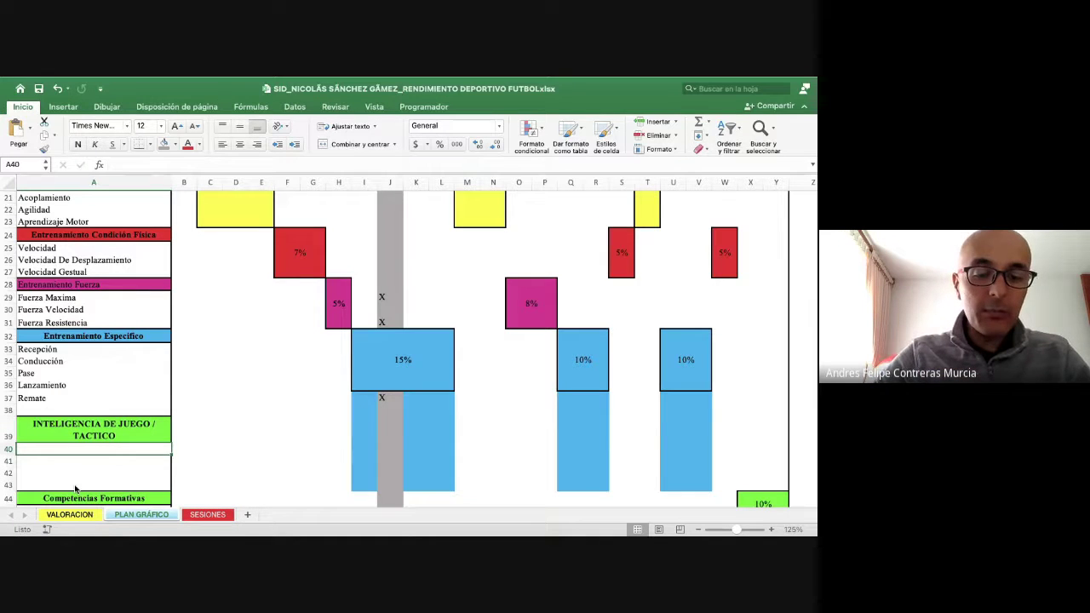
Step: Enter Simplificados and, beneath it, 3 vs 3 con laterales y 4 porterias as contents under INTELIGENCIA DE JUEGO / TACTICO
type("Simpl")
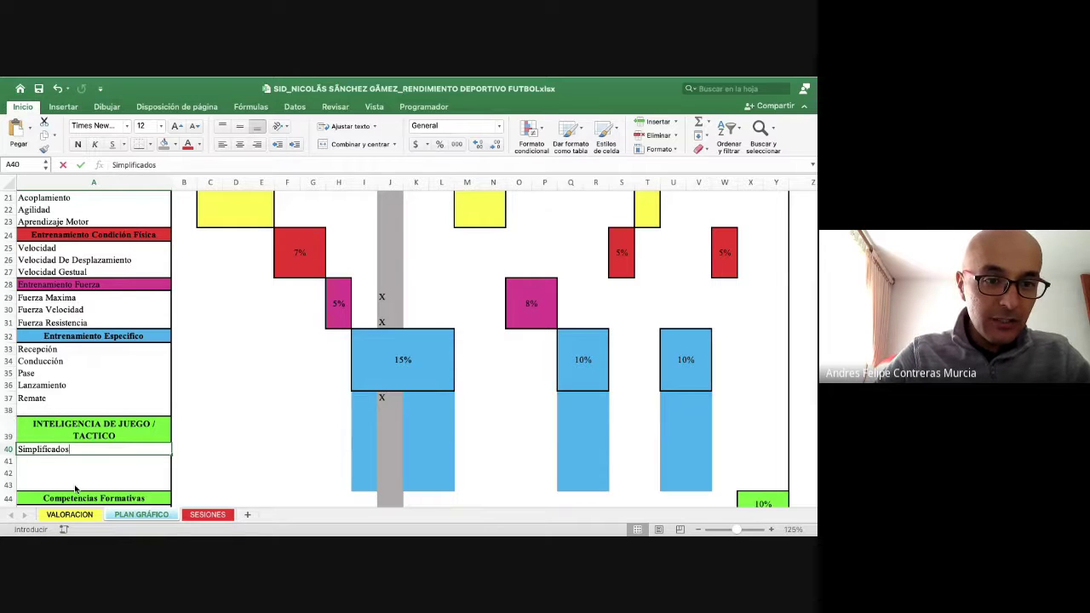
type("ificados")
key("Return")
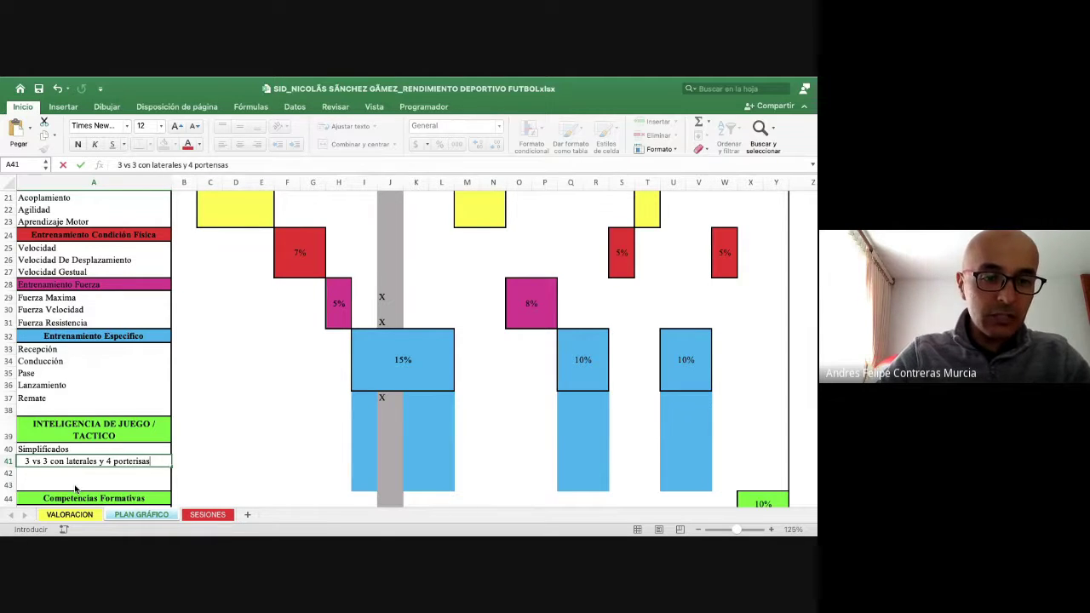
key("Return")
key("Up")
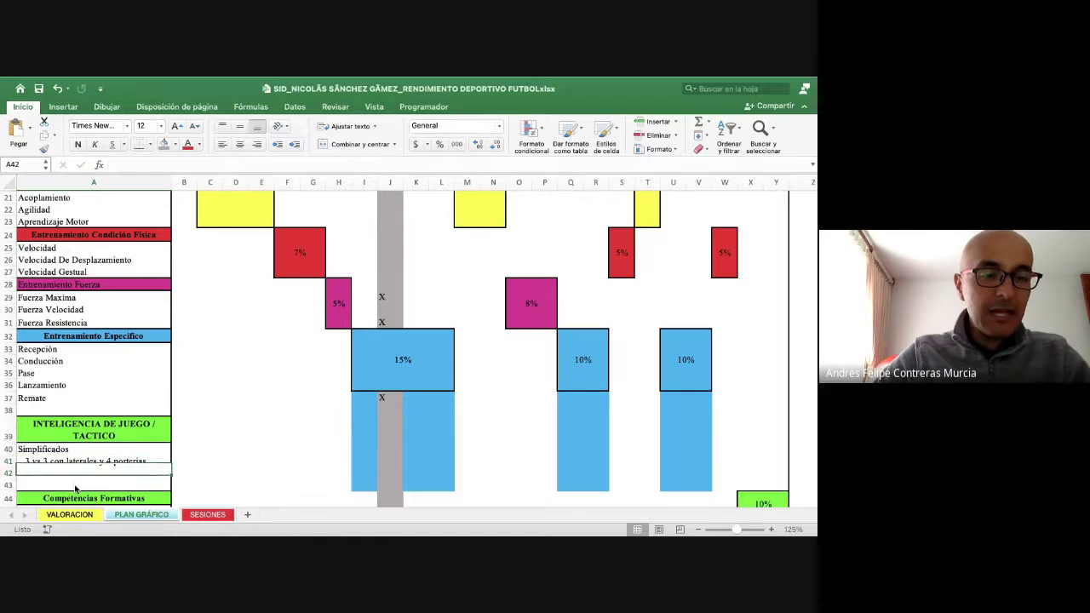
key("Down")
key("Down")
key("Down")
key("Up")
key("Up")
key("Up")
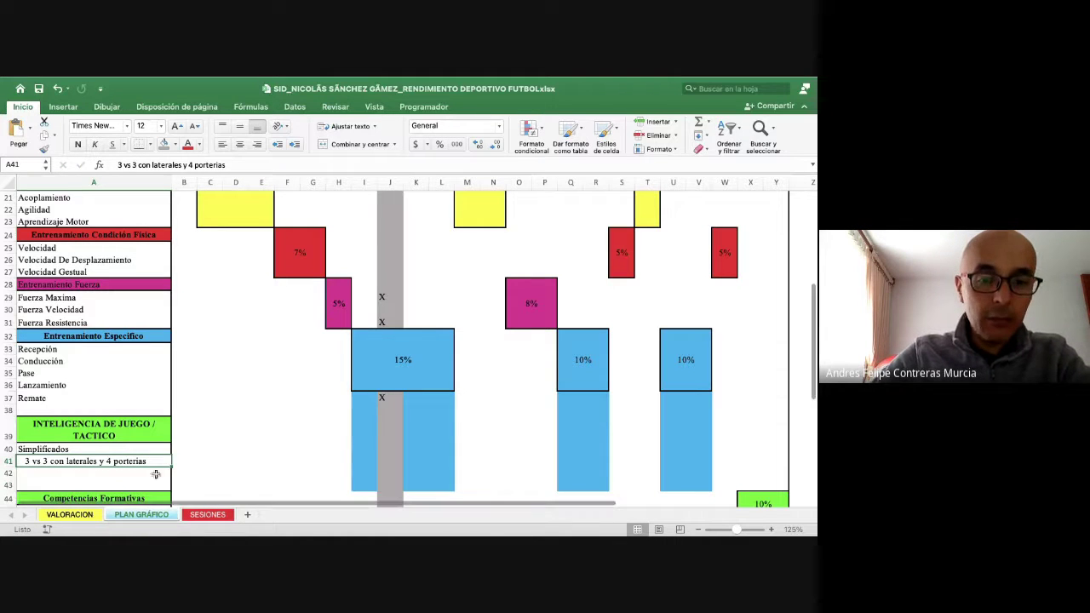
Step: Mark the 3 vs 3 con laterales y 4 porterias row and the row beneath it with x in the November week 1 column
left_click(392, 458)
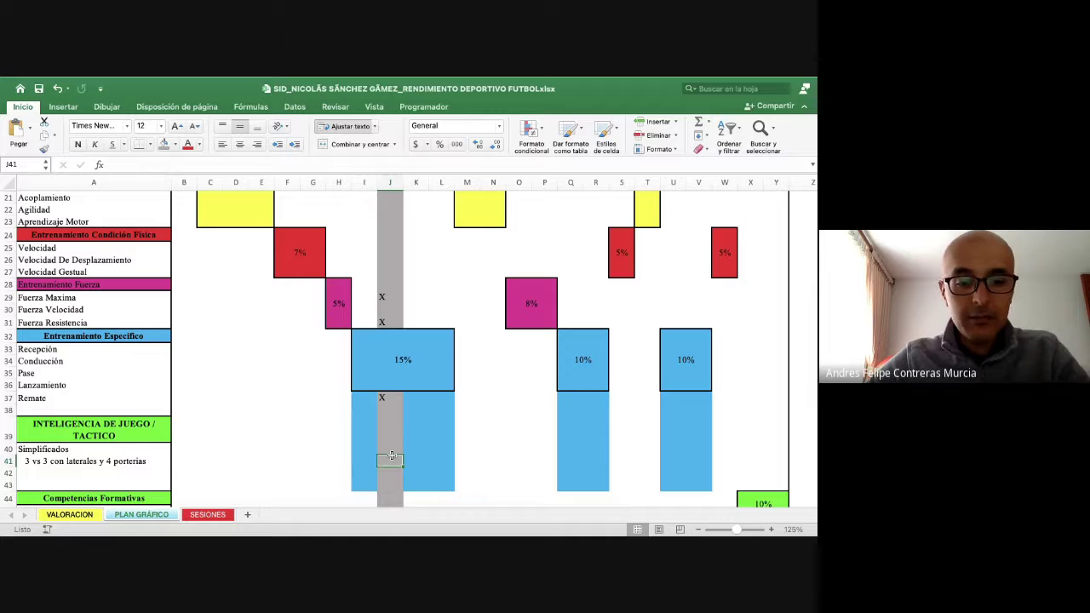
double_click(392, 458)
type("x")
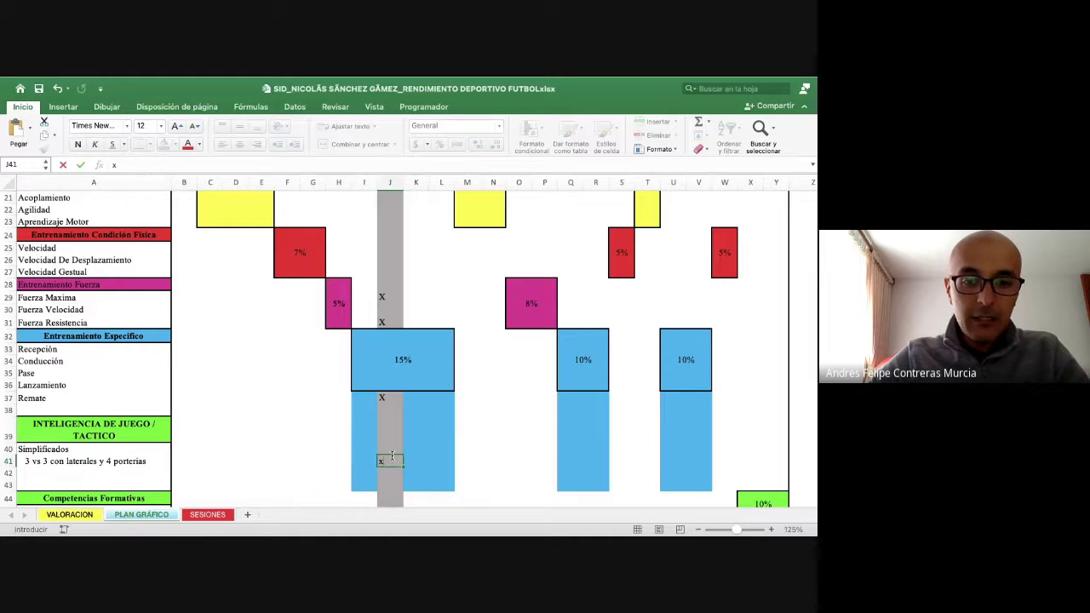
key("Return")
type("x")
key("Return")
Step: Review the November week 1 column from its microcycle heading down through each marked content, including Remate and the new tactical rows
key("Up")
key("Up")
key("Up")
key("Up")
key("Up")
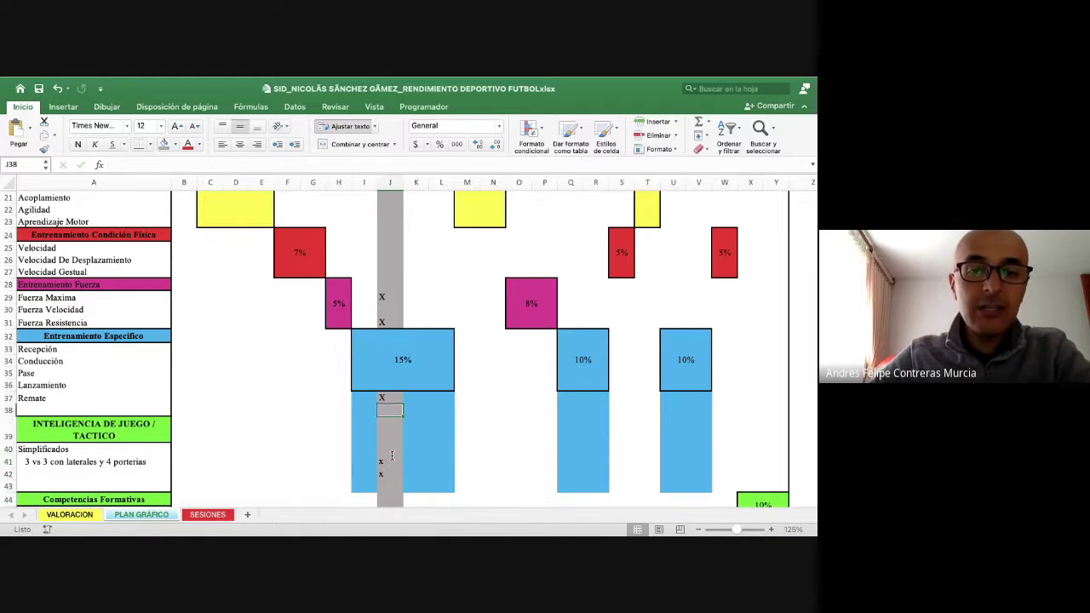
key("Up")
scroll(413, 338, "up", 6)
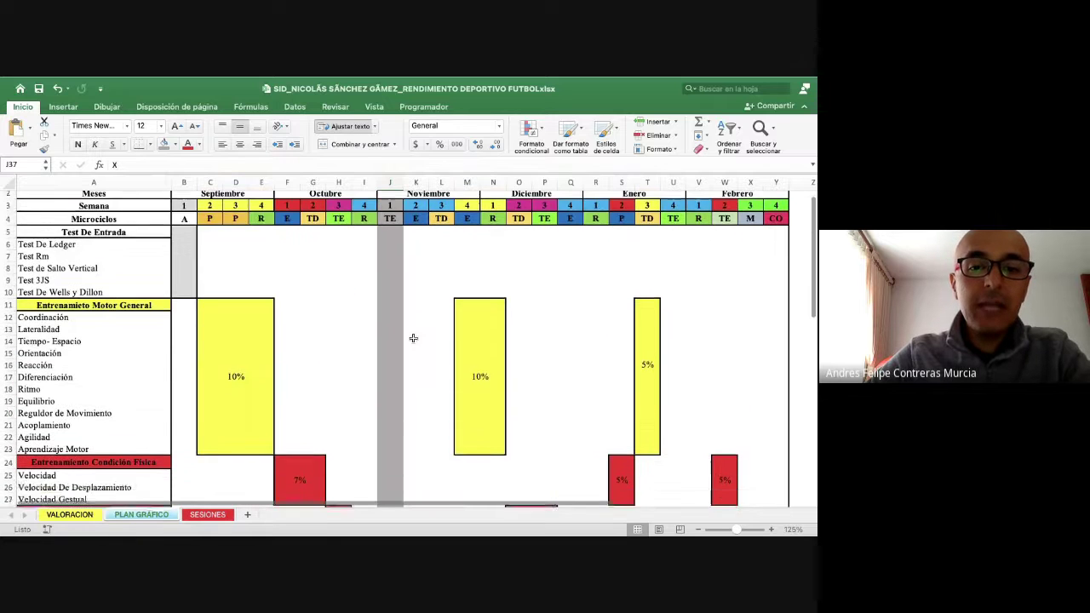
scroll(413, 338, "down", 8)
scroll(390, 344, "up", 2)
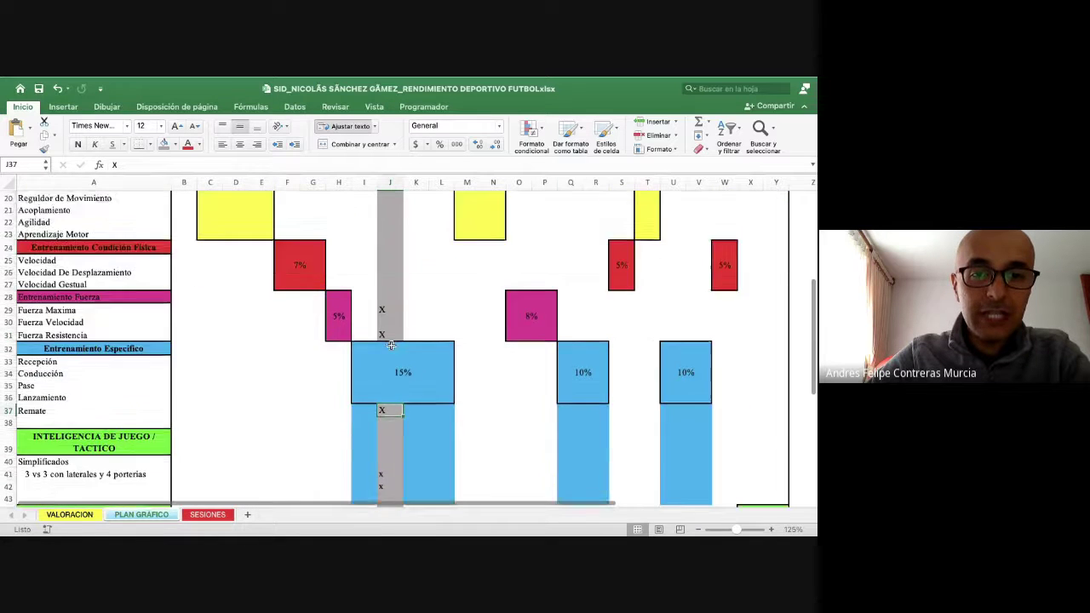
scroll(390, 344, "up", 7)
scroll(390, 343, "down", 2)
scroll(390, 344, "up", 2)
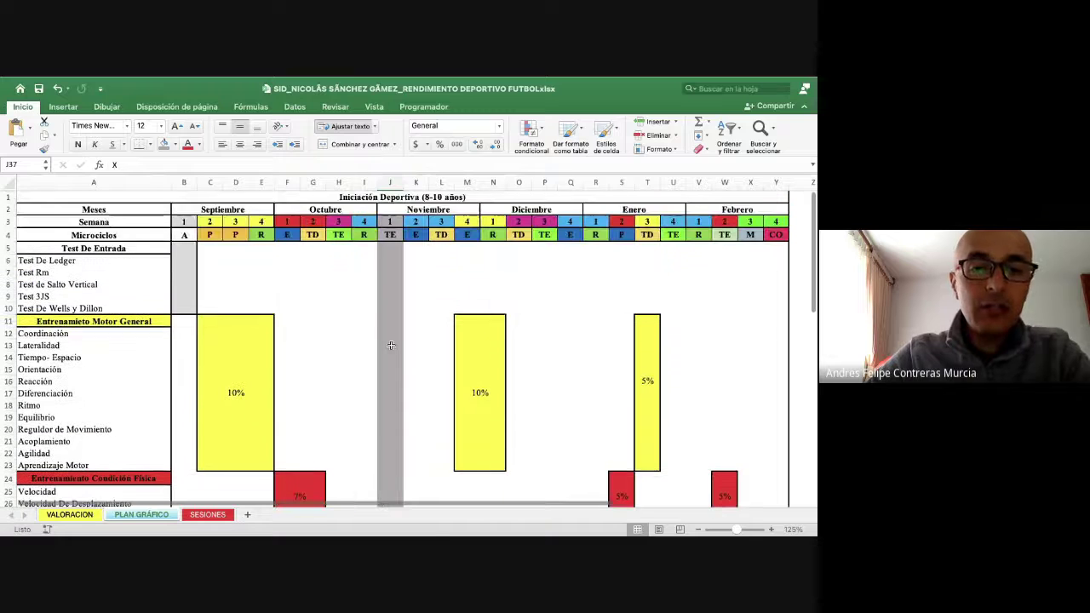
left_click(390, 182)
scroll(390, 276, "down", 7)
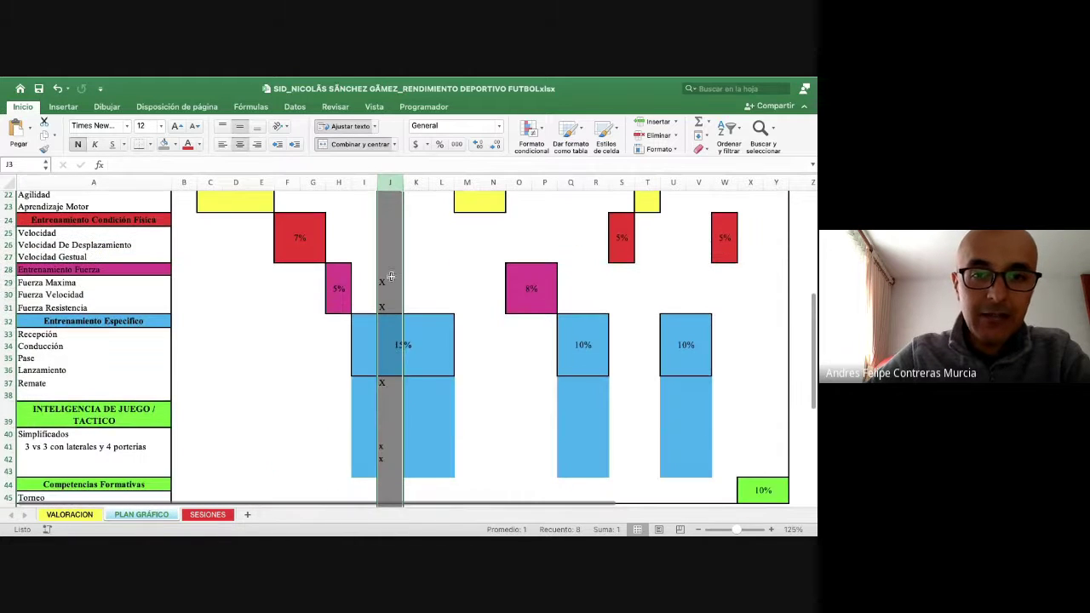
left_click(389, 307)
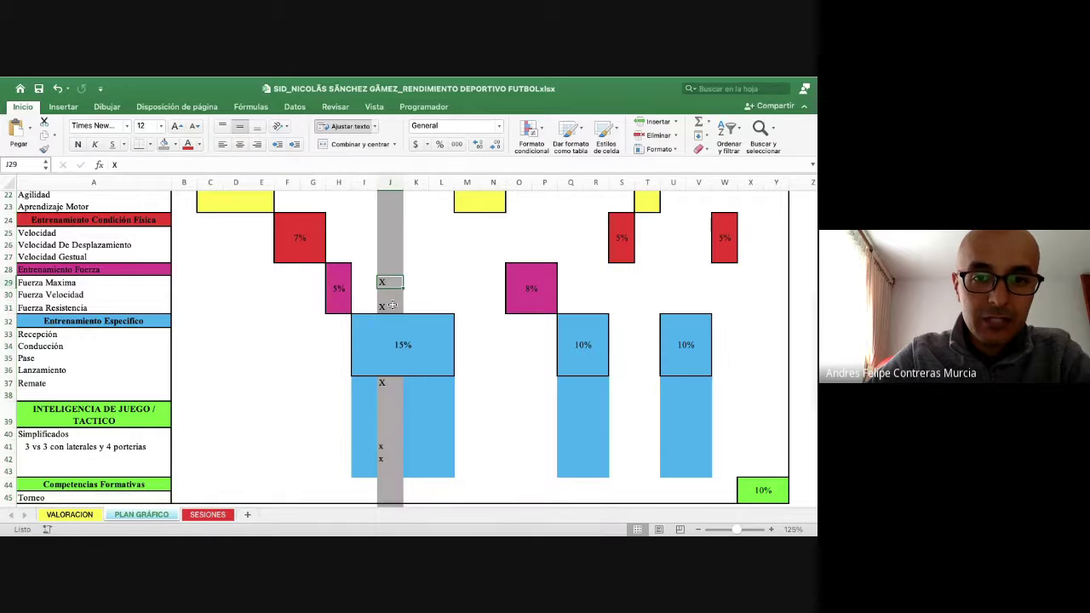
left_click(387, 385)
left_click(389, 446)
left_click(389, 461)
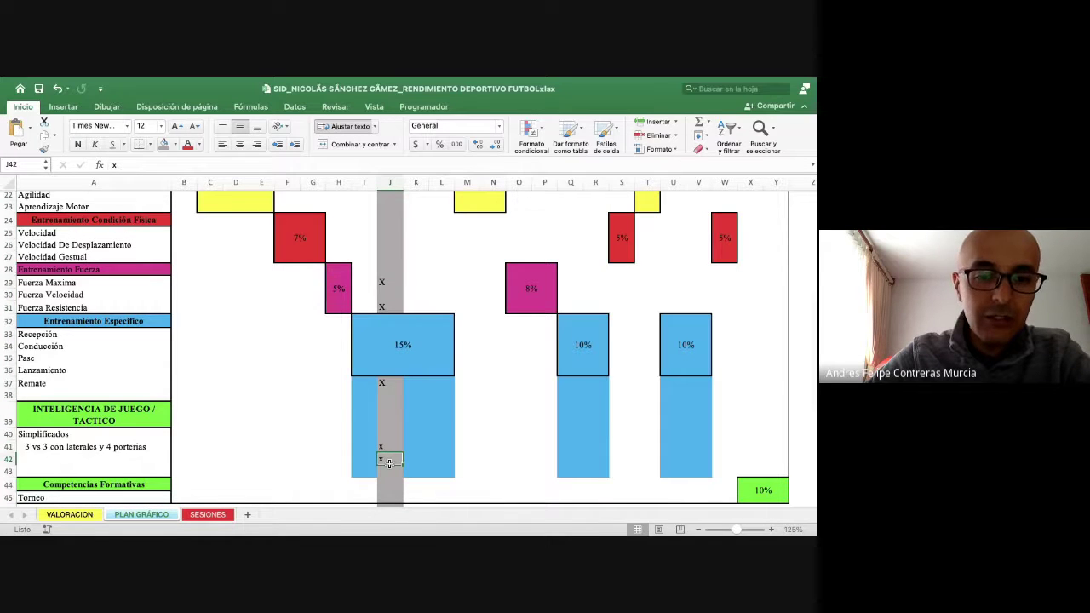
Step: Examine the Transformación Especial session with Resistencia a la fatiga and Remate in row 11 of the SESIONES sheet
left_click(208, 514)
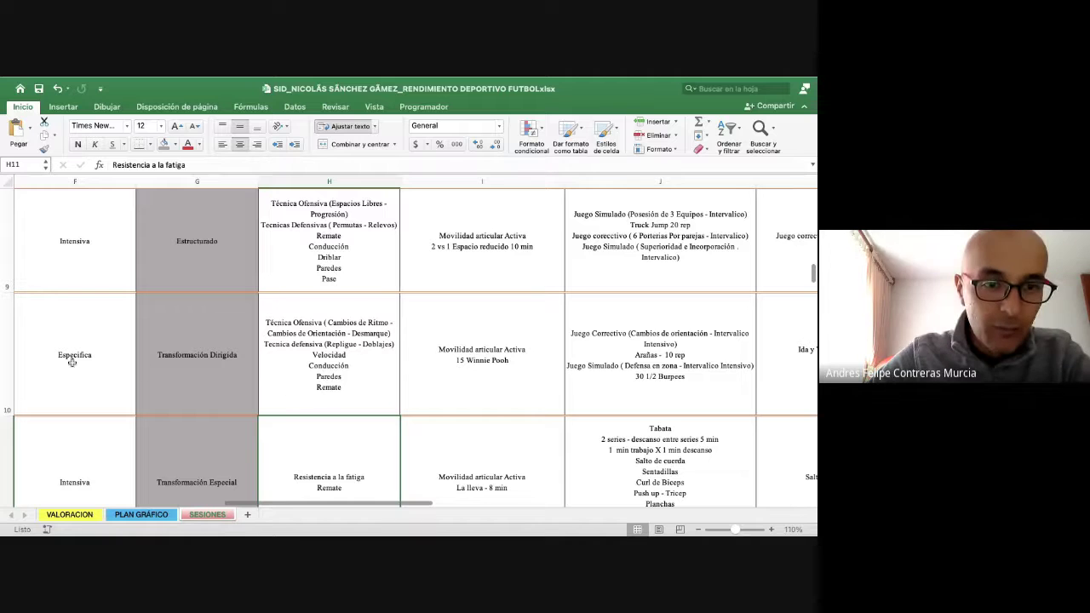
scroll(102, 363, "down", 3)
scroll(101, 363, "left", 2)
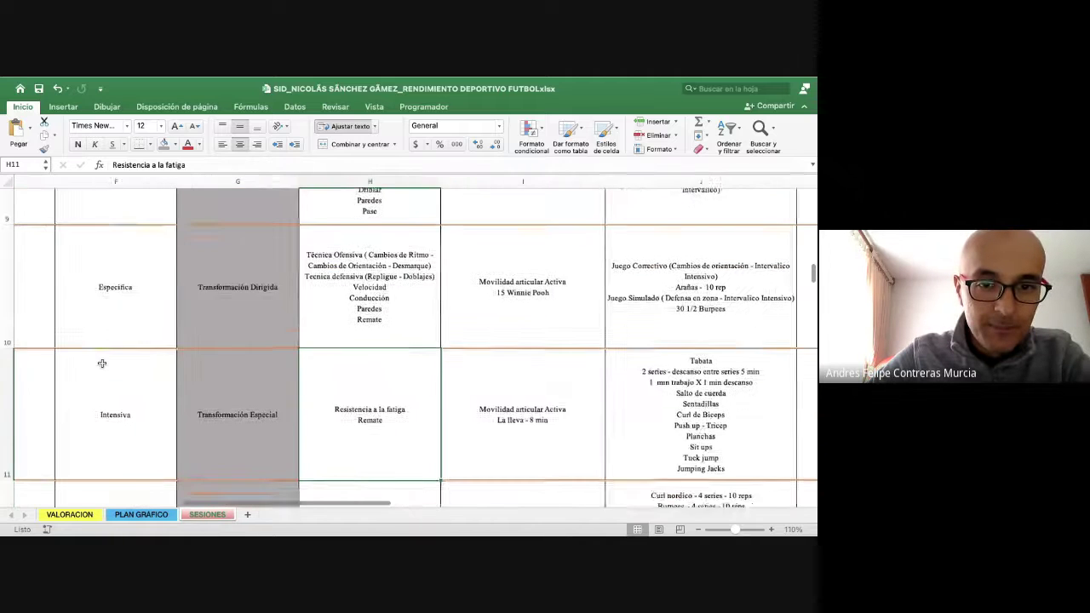
left_click(4, 361)
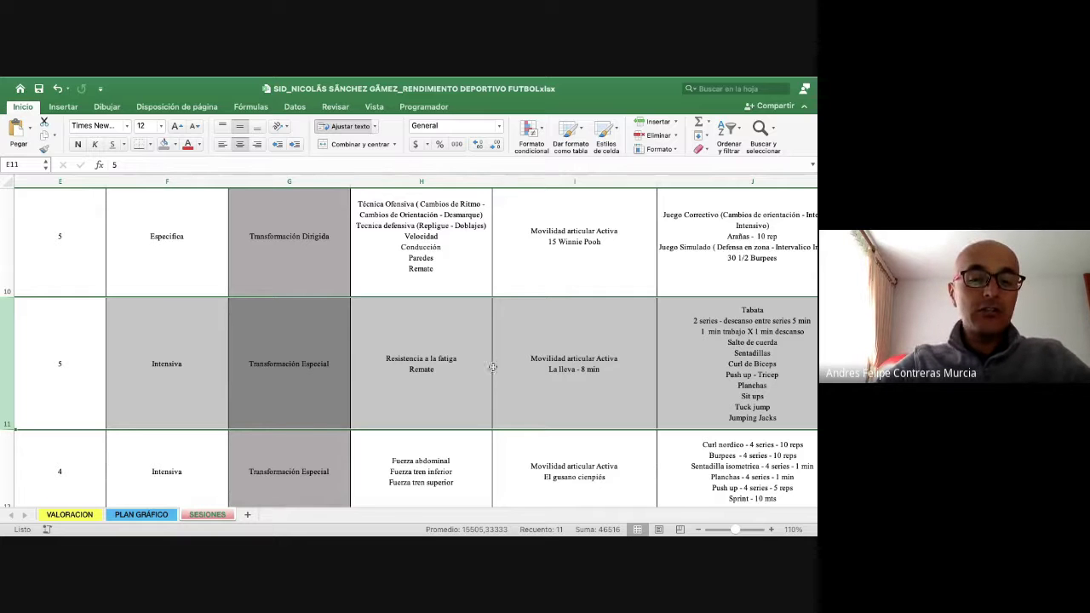
left_click(310, 356)
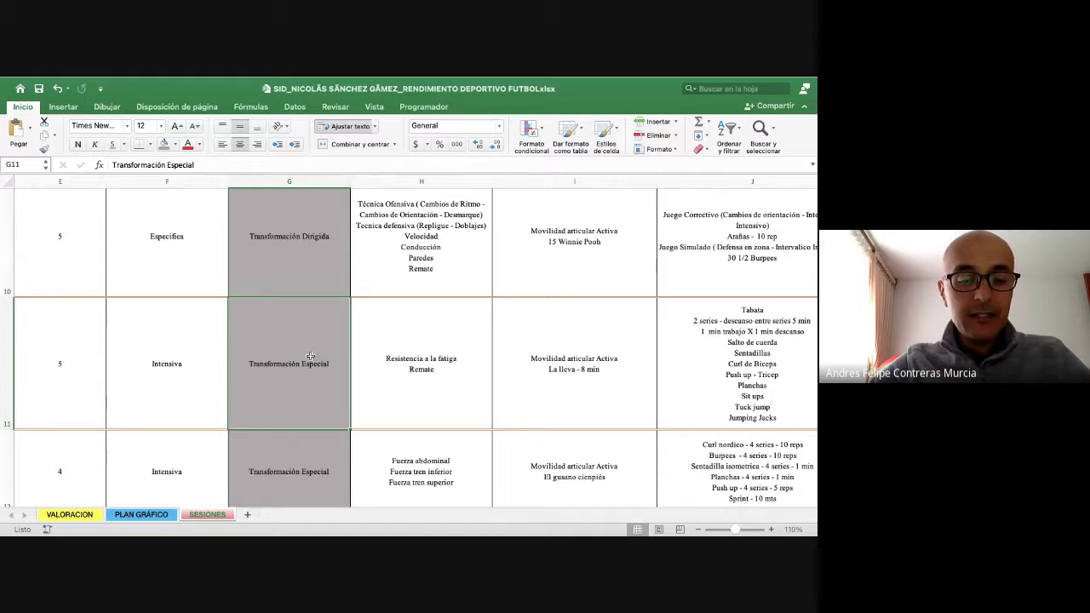
Step: Close the workbook without saving the changes and switch to the Semana 10 Actividad page in the browser
key("super+w")
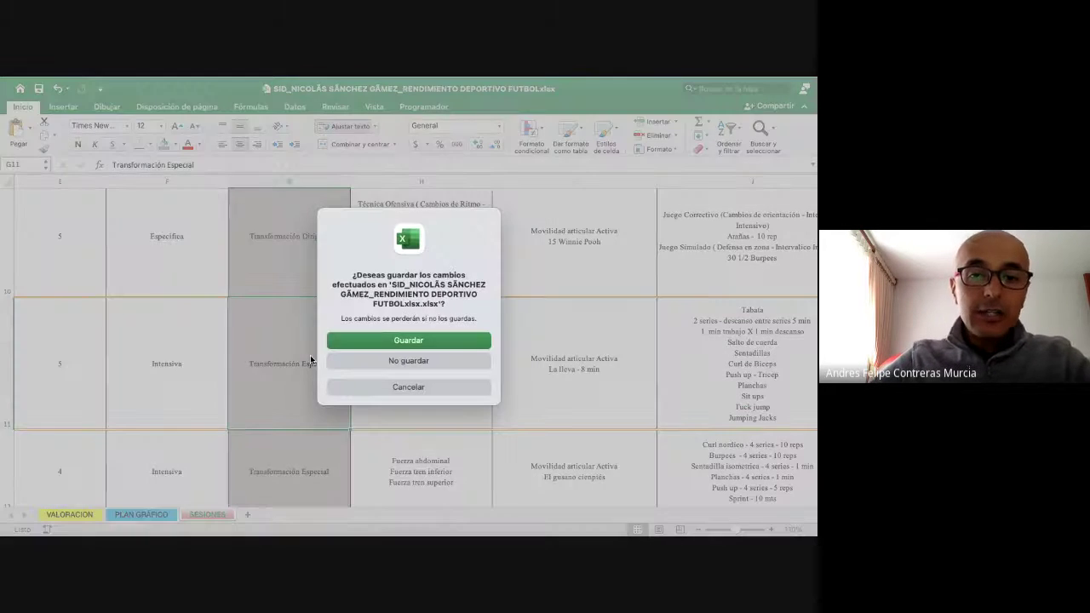
left_click(409, 361)
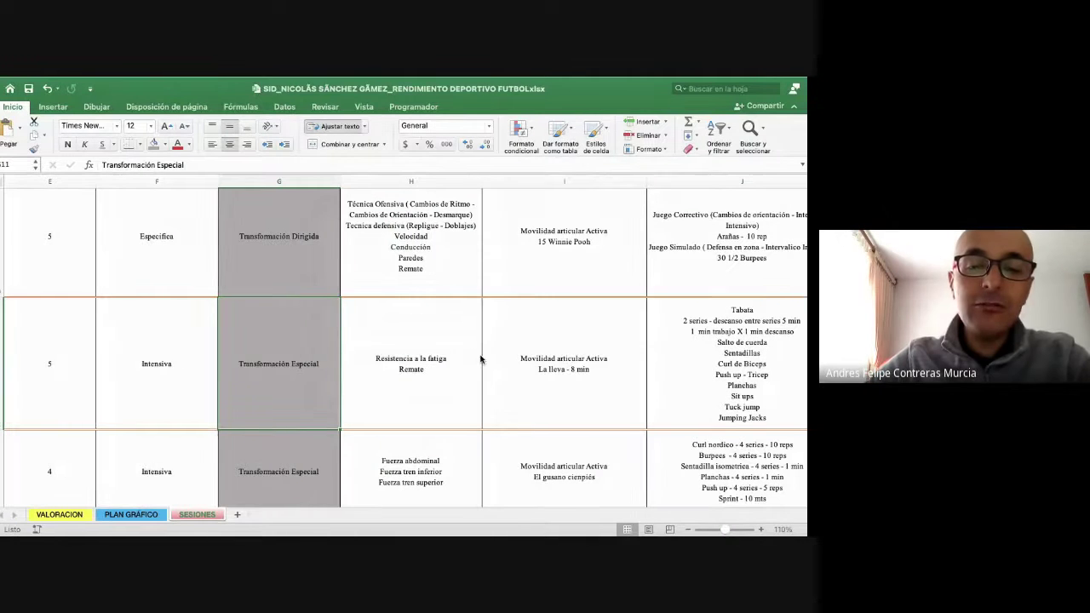
key("ctrl+Right")
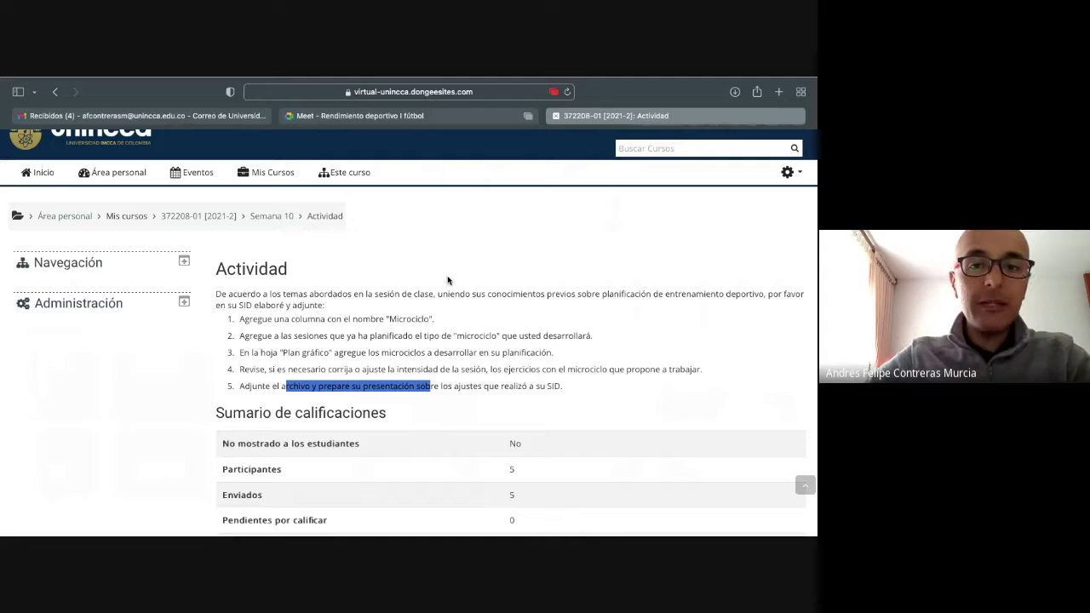
Step: Return to the Meet call, then review the row 5 student's grades in the Notas sheet up to the oct-19 SID grade
left_click(458, 115)
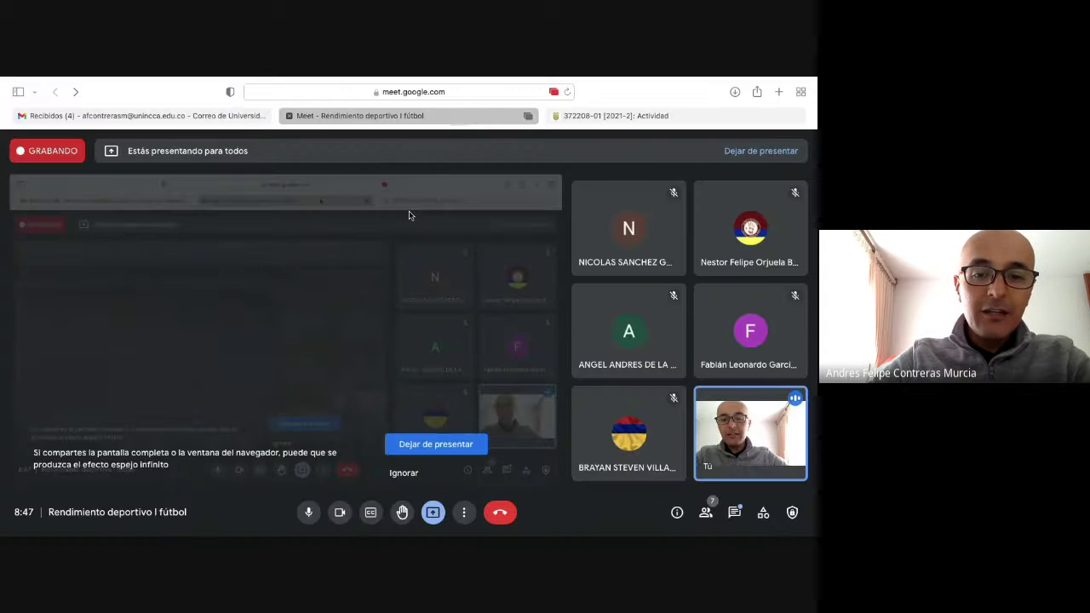
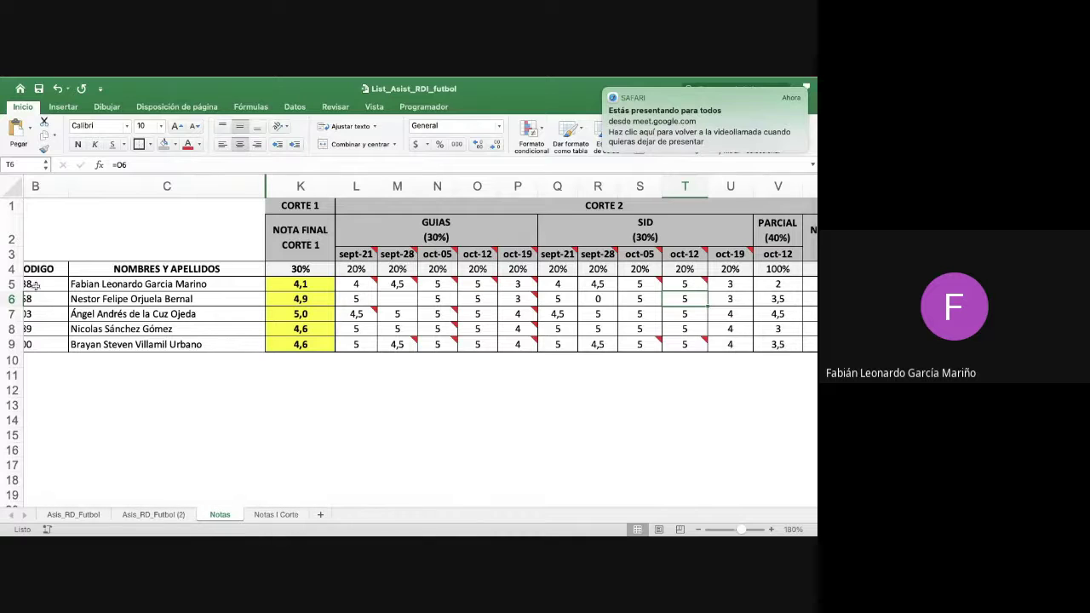
left_click(12, 283)
scroll(234, 315, "right", 5)
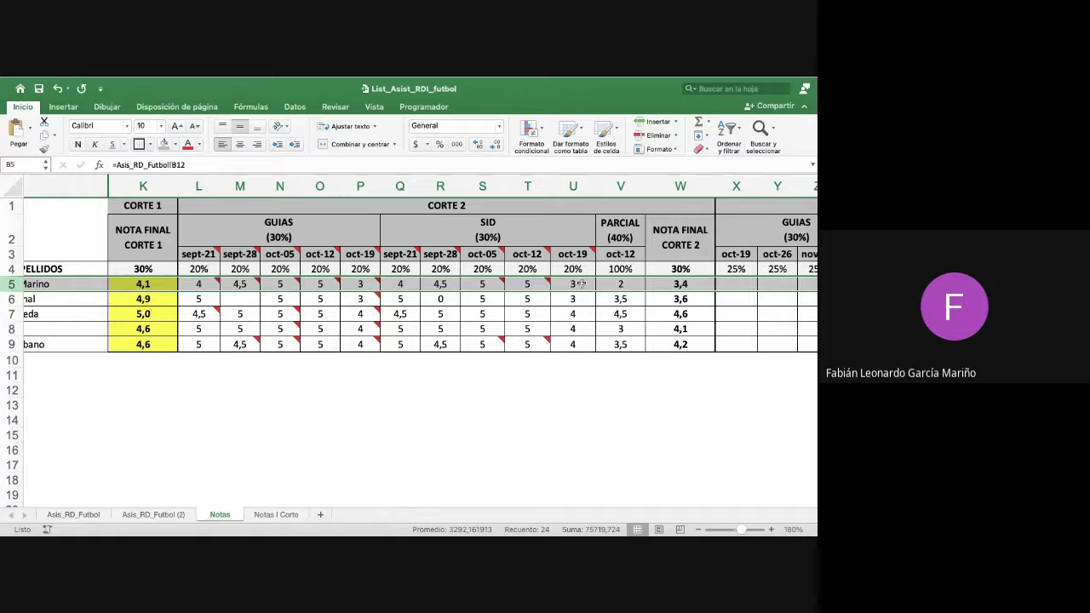
left_click(579, 284)
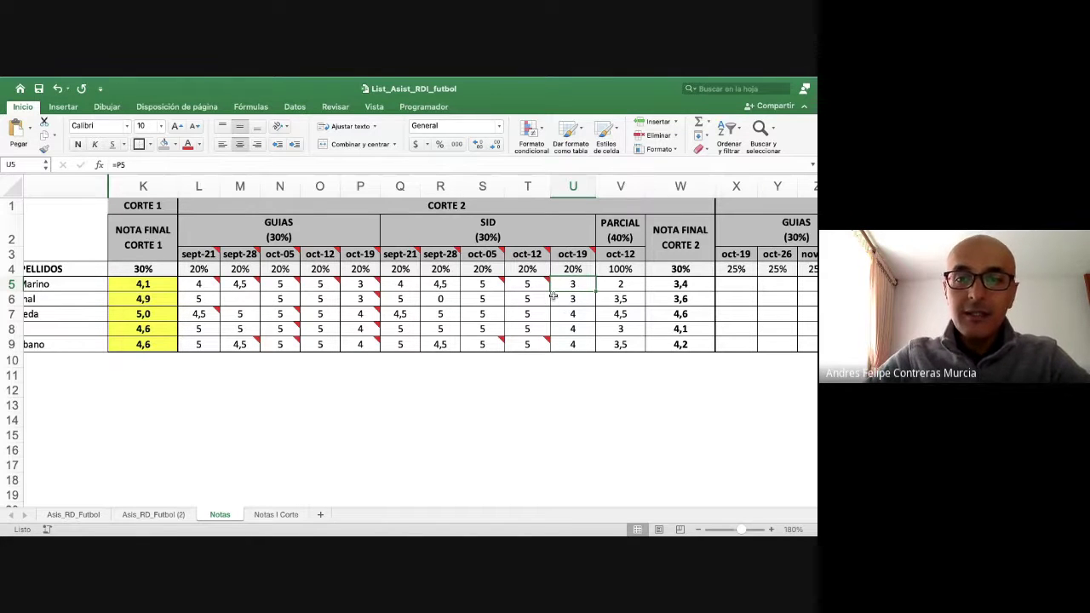
Step: Switch to the course site in the browser and open the submissions grading list of the Semana 10 Actividad
key("super+Tab")
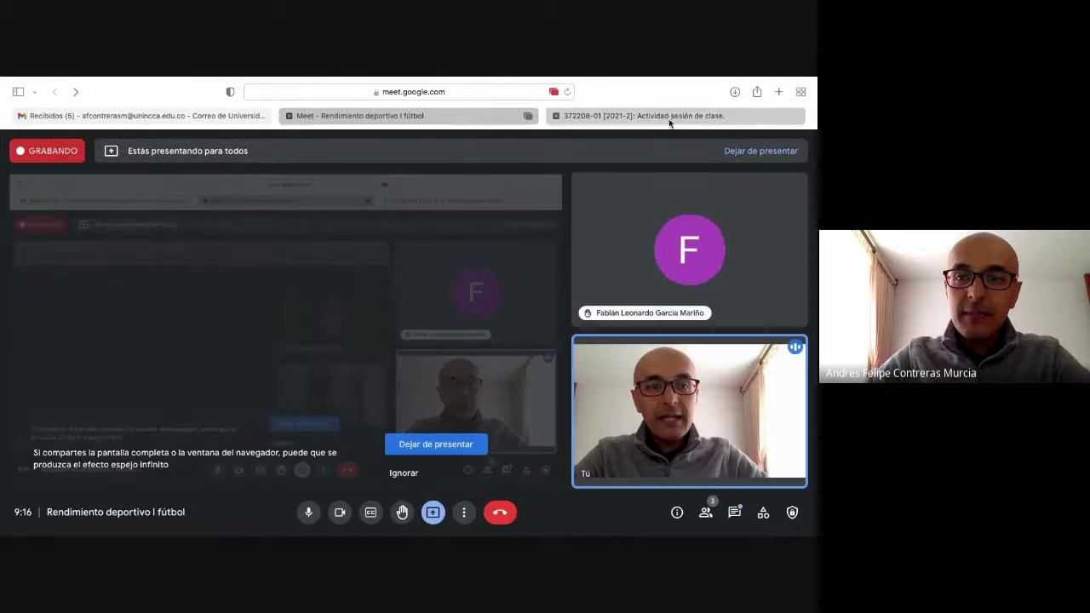
left_click(674, 117)
scroll(313, 407, "down", 1)
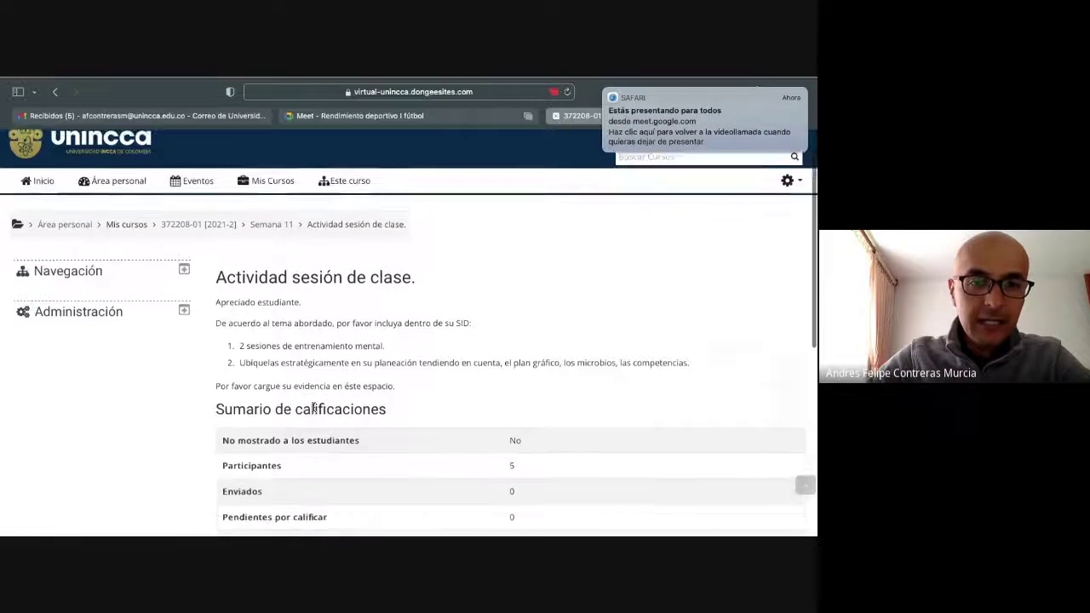
scroll(314, 406, "up", 1)
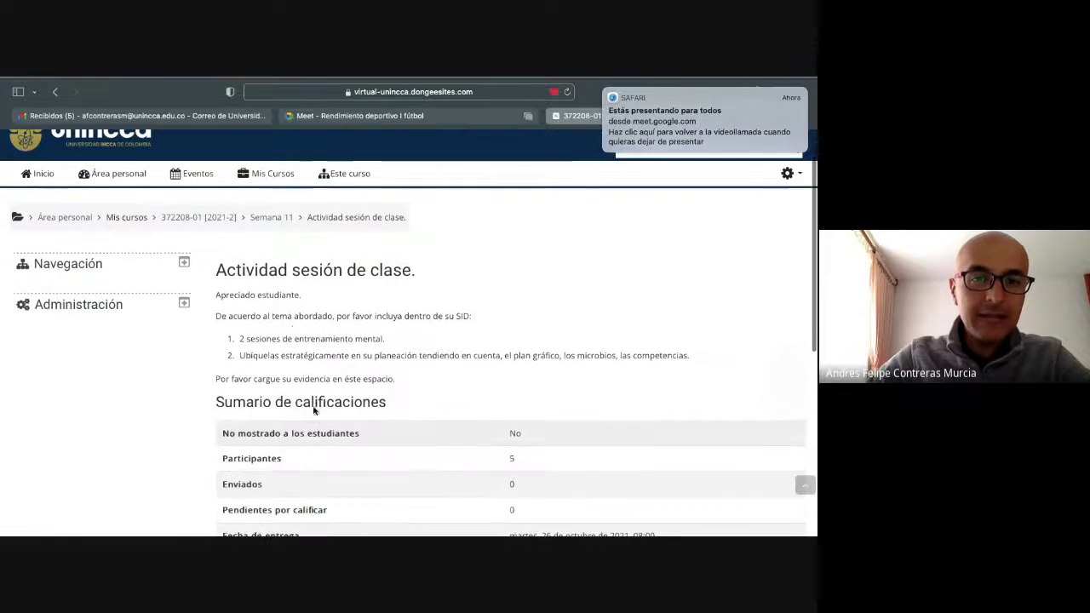
left_click(221, 217)
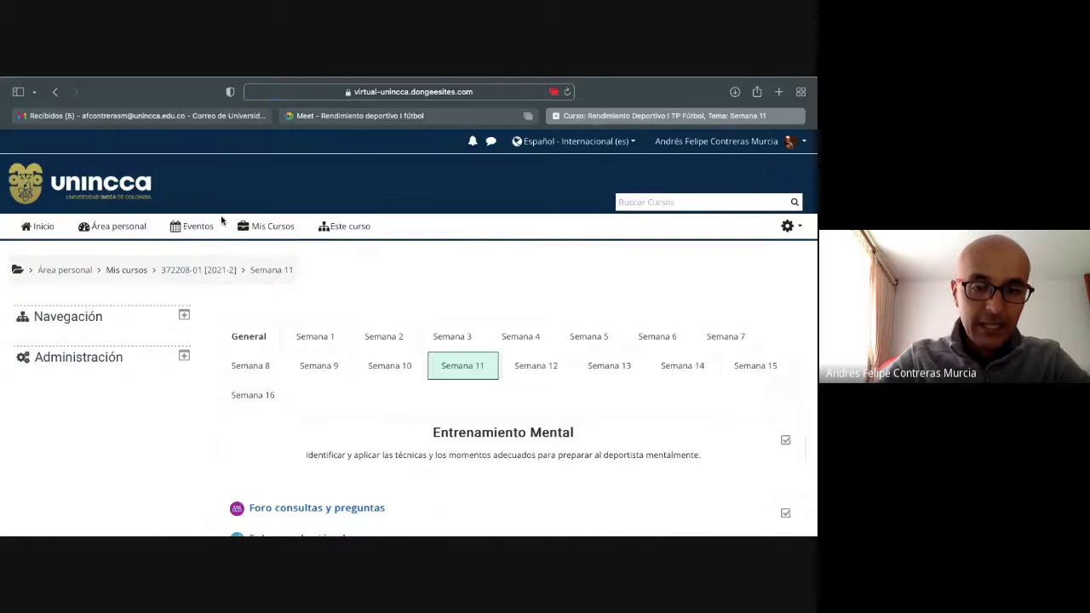
left_click(374, 365)
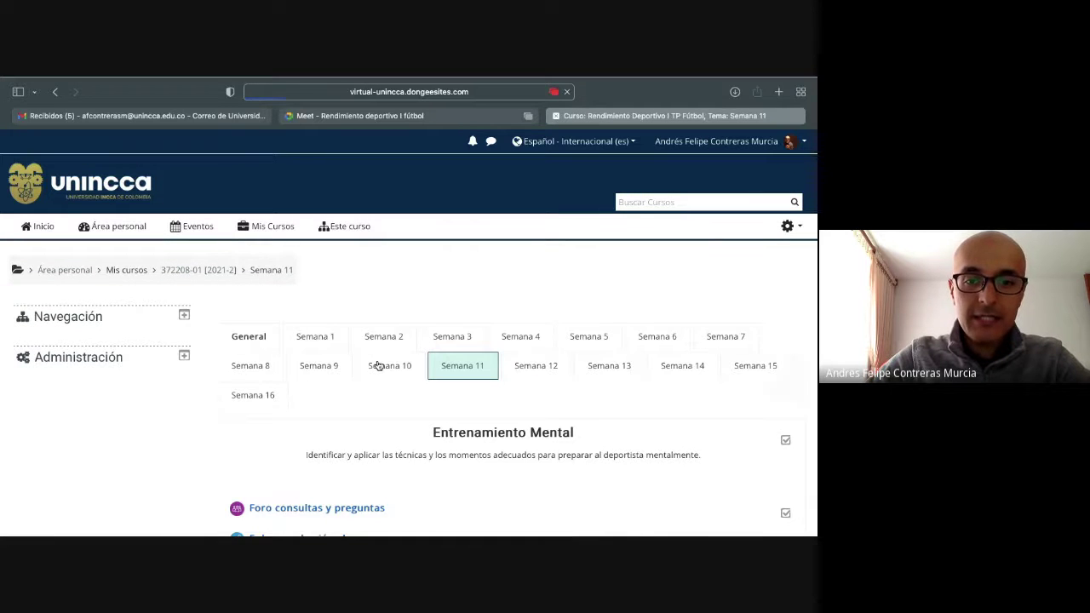
scroll(426, 401, "down", 5)
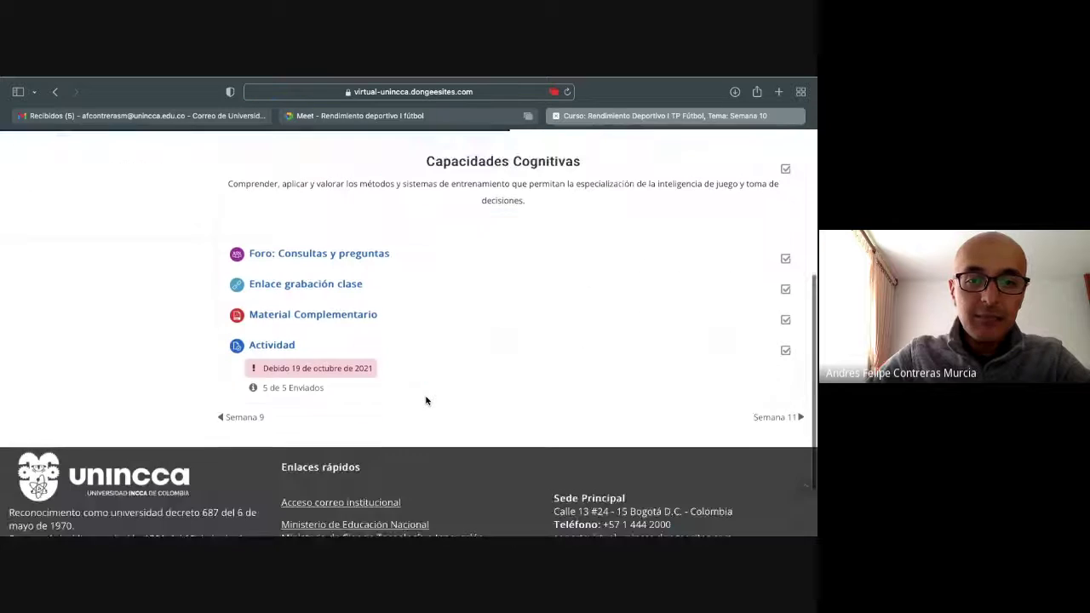
left_click(293, 375)
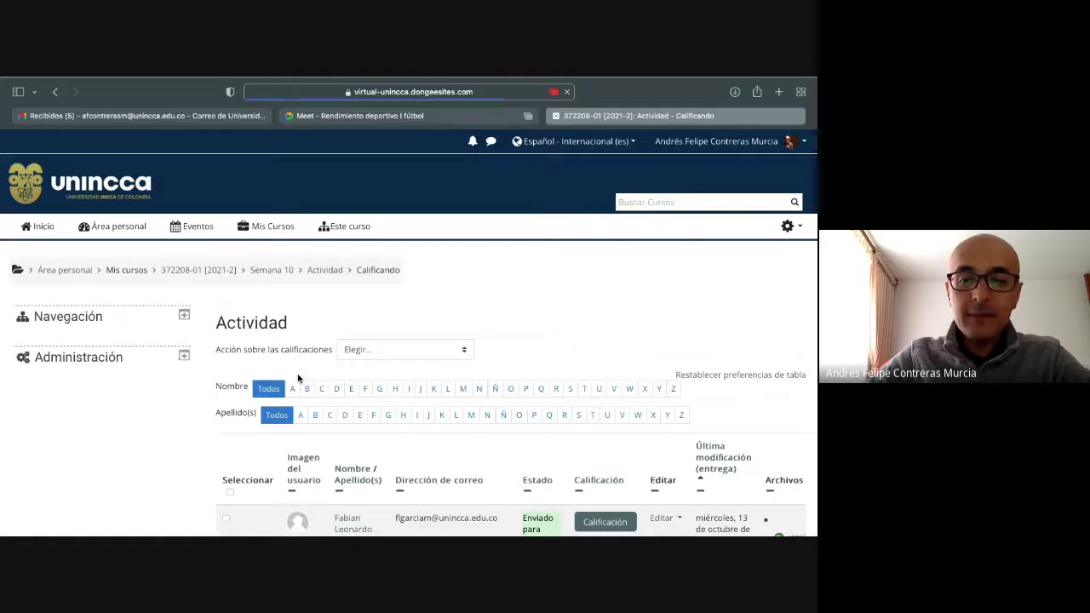
scroll(480, 401, "down", 4)
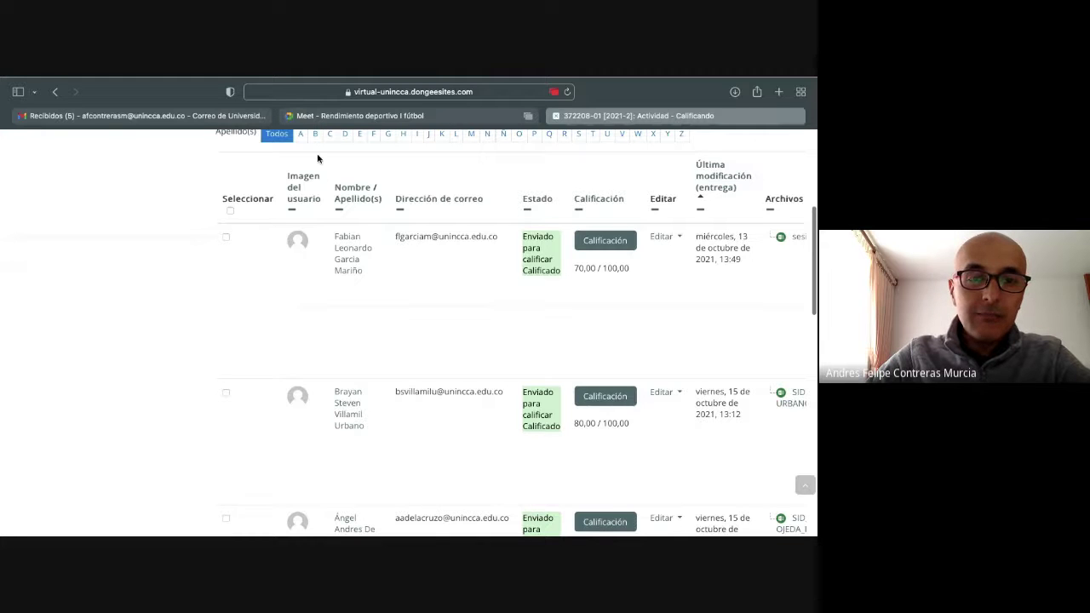
Step: Compare the Notas sheet with the grading list and highlight the first student's feedback on presenting microcycles in separate Excel sheets
key("super+Tab")
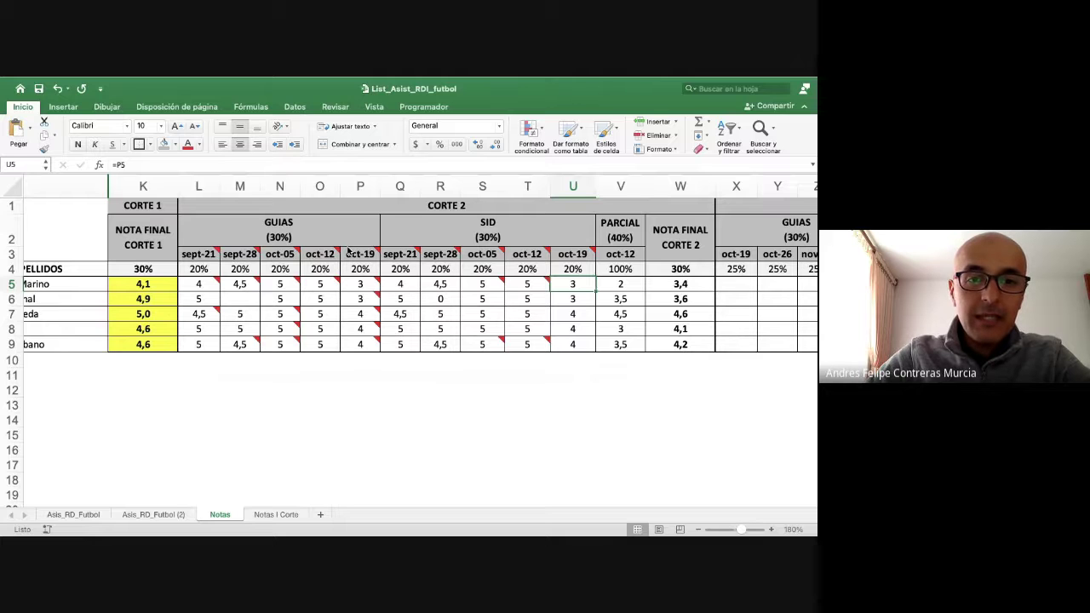
scroll(347, 250, "right", 3)
key("super+Tab")
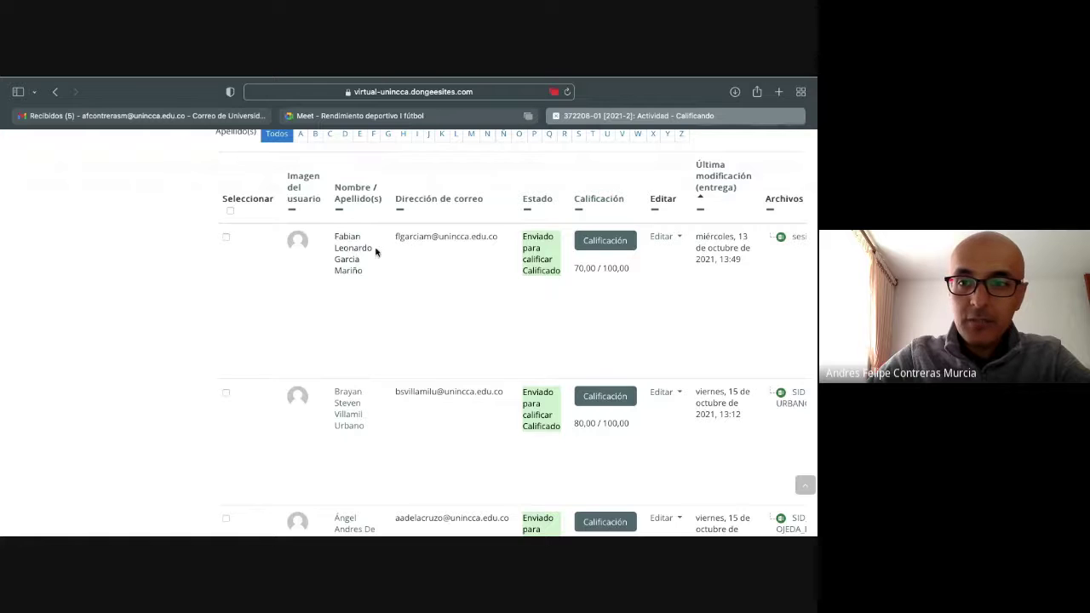
scroll(713, 295, "right", 10)
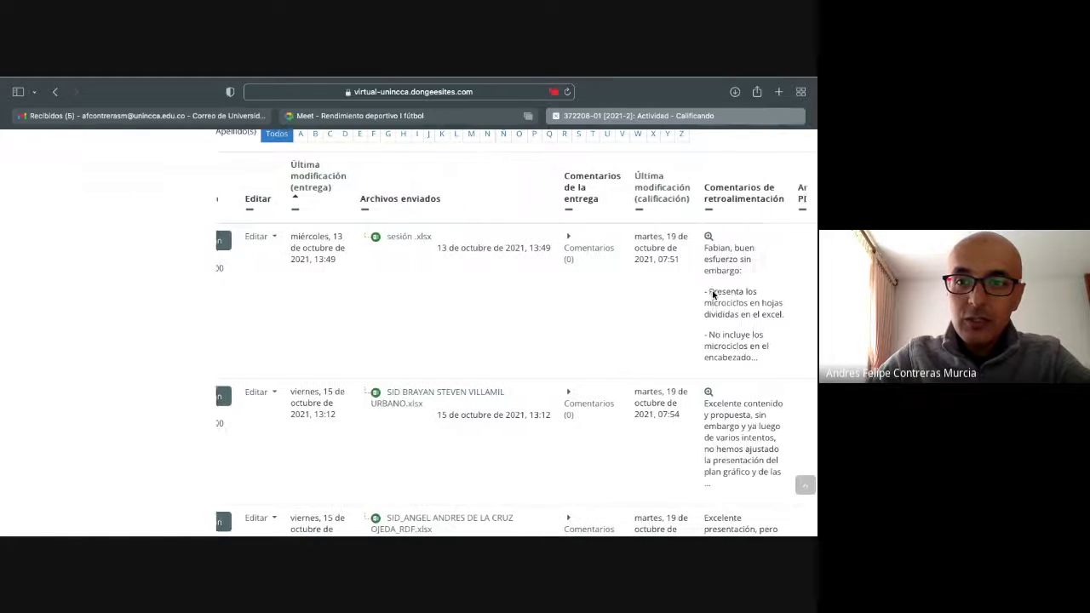
scroll(713, 295, "right", 1)
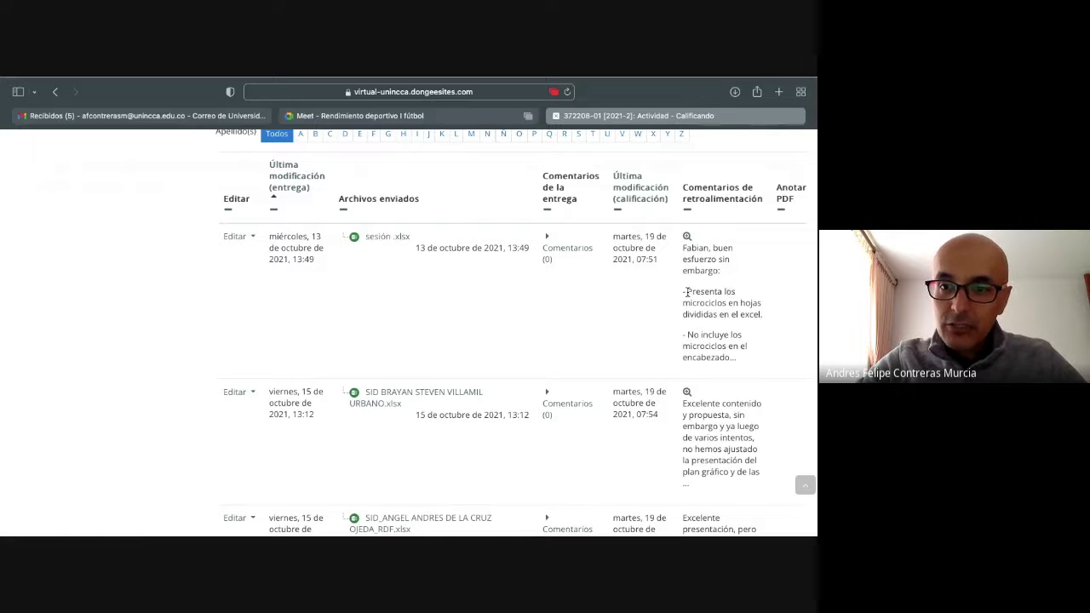
left_click_drag(686, 291, 767, 315)
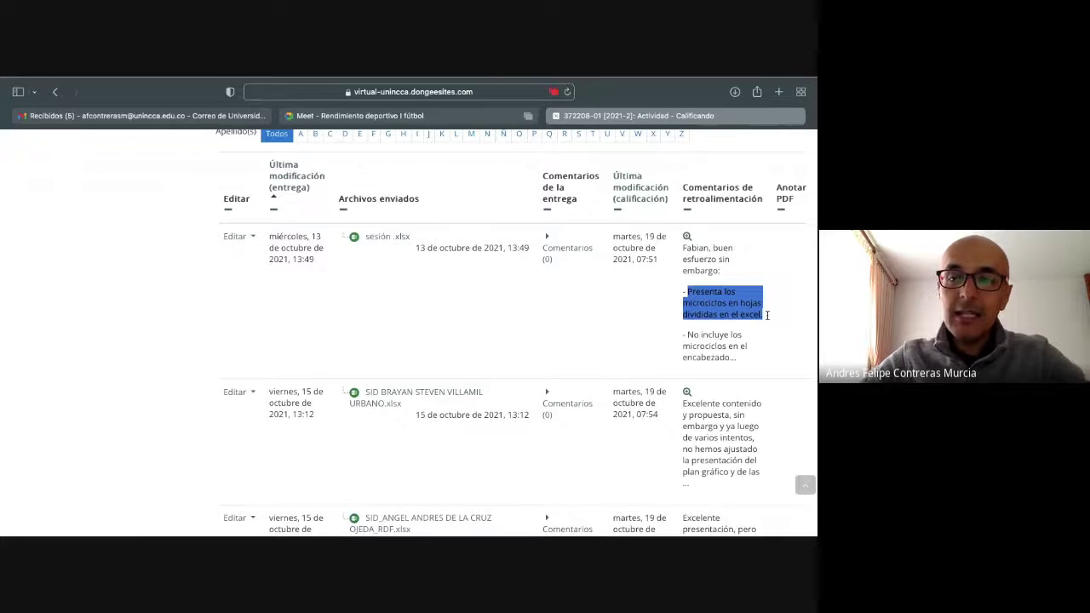
Step: Open the student's downloaded workbook sesión .xlsx from the Descargas folder and show it full screen
key("ctrl+Left")
key("ctrl+Left")
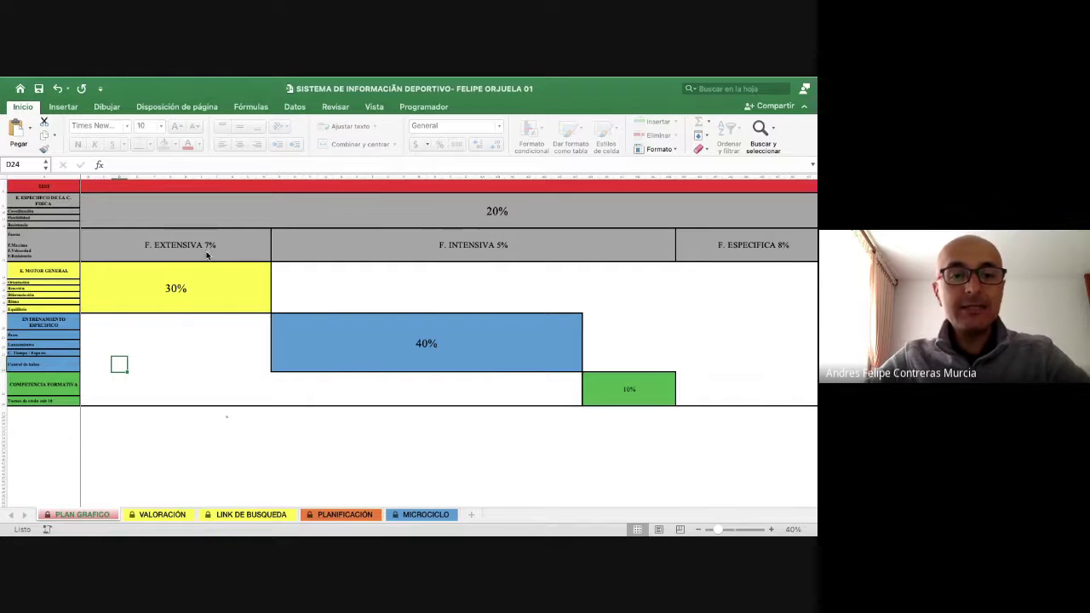
key("ctrl+Left")
key("ctrl+Left")
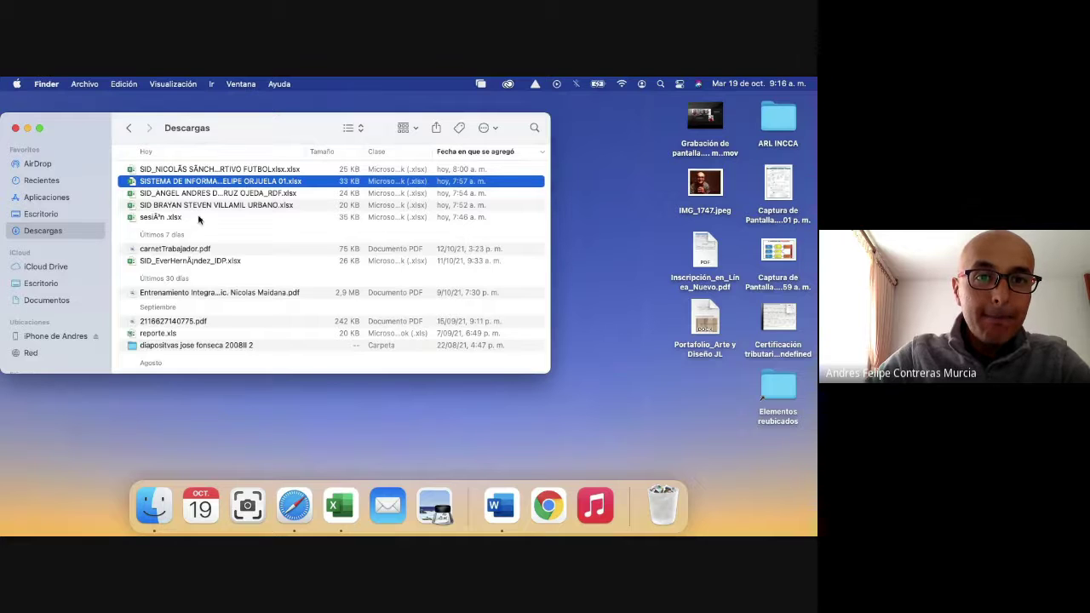
double_click(161, 218)
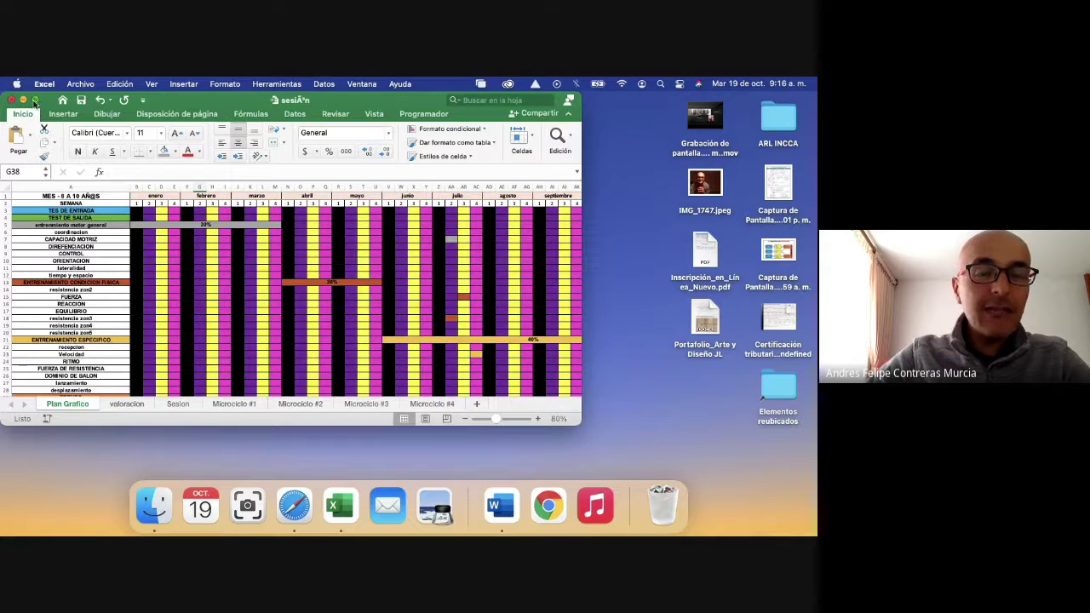
left_click(35, 100)
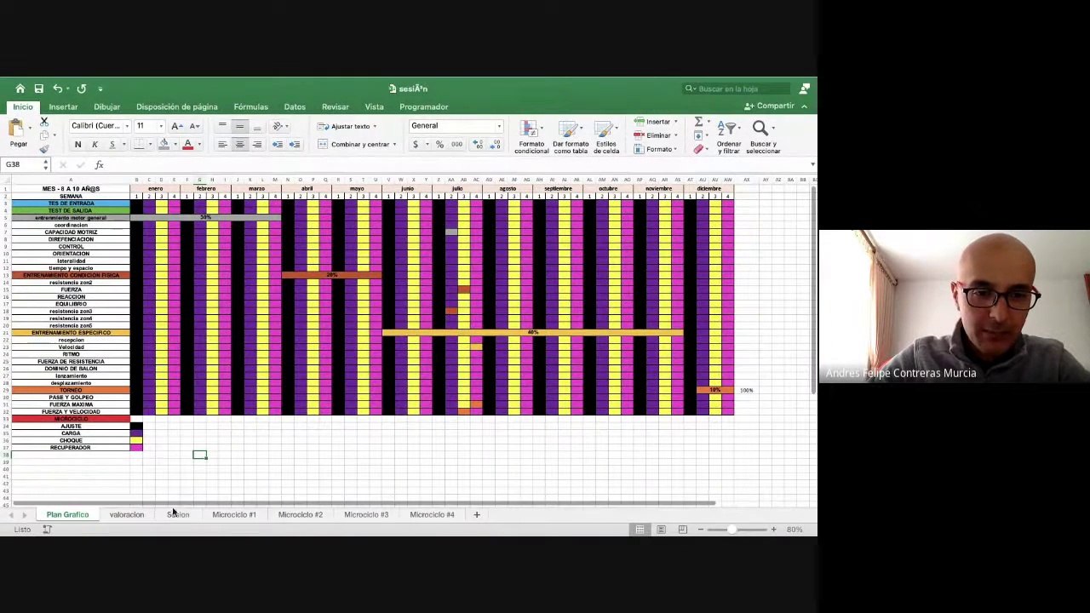
Step: Examine the Microciclo #1 to #4 sheets and the Sesion sheet from its first training session
left_click(232, 515)
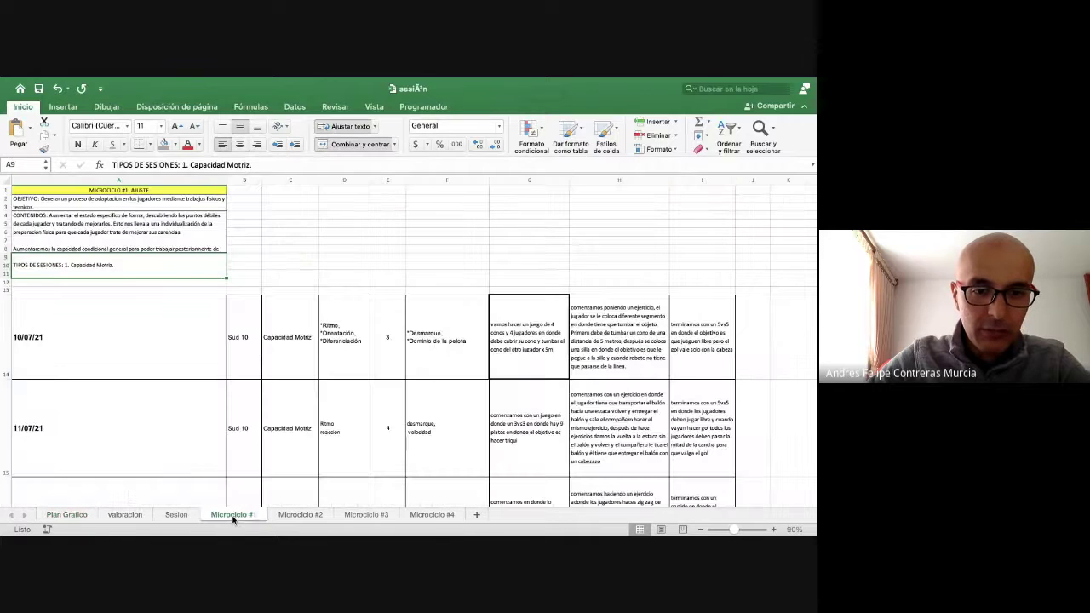
left_click(302, 516)
left_click(372, 516)
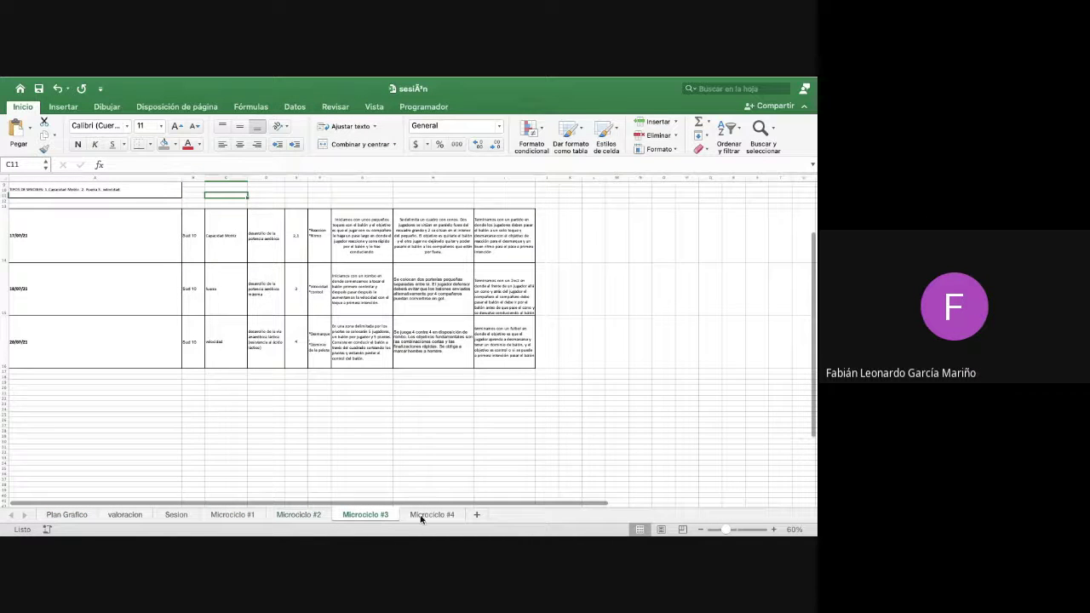
left_click(435, 515)
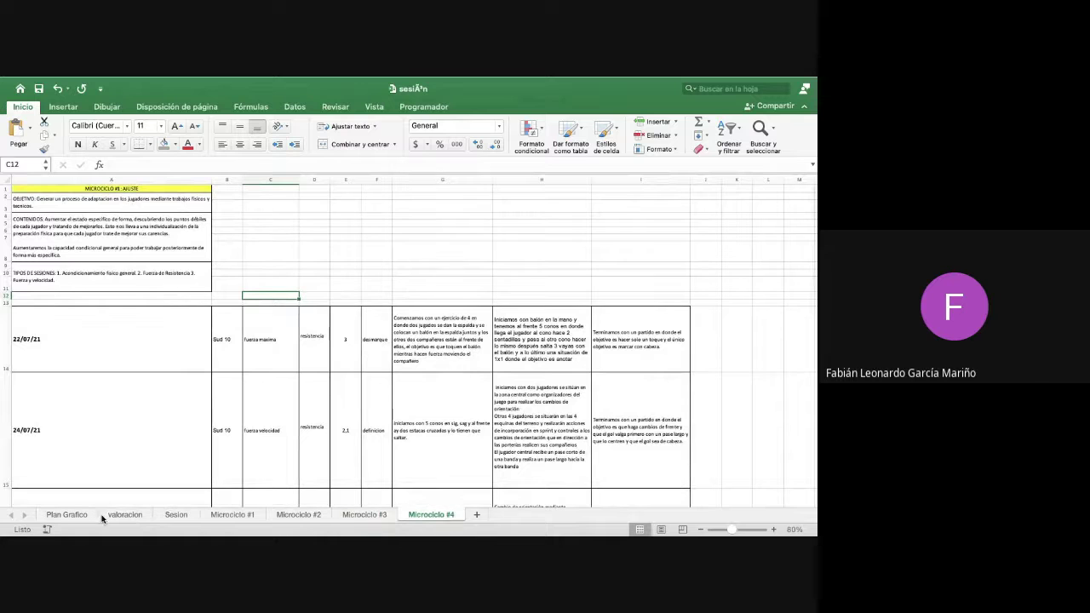
left_click(175, 515)
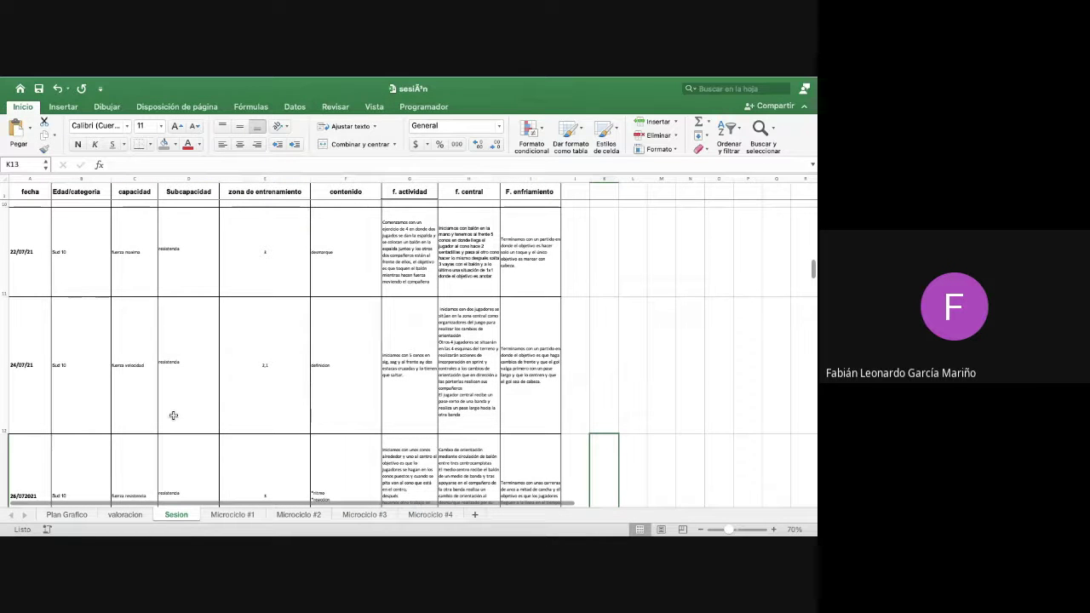
scroll(213, 357, "up", 10)
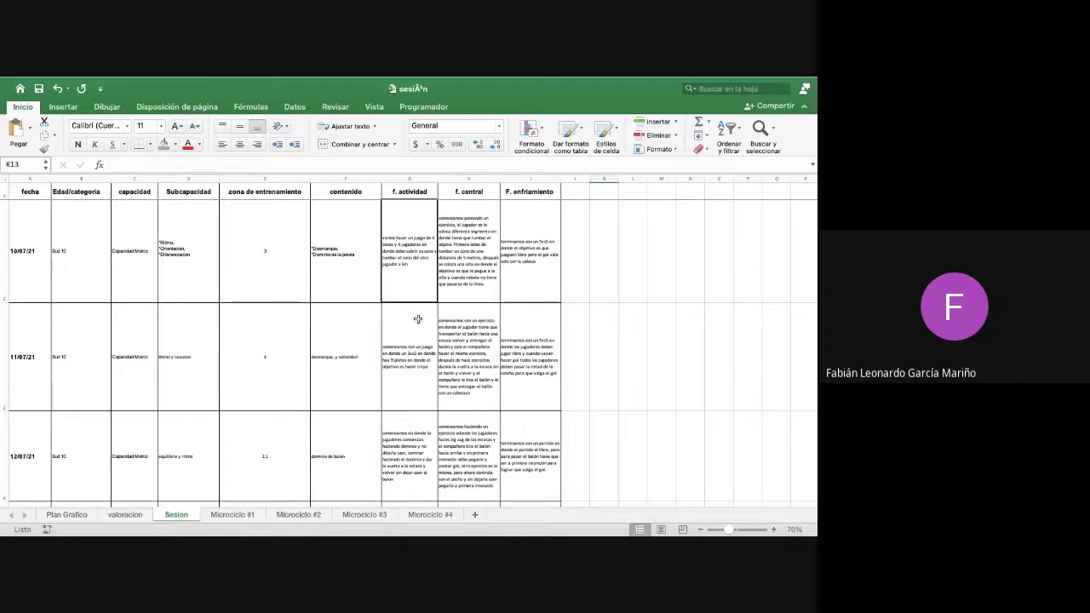
Step: Switch back to the browser and open the Semana 10 Actividad instructions page
key("ctrl+Right")
key("ctrl+Right")
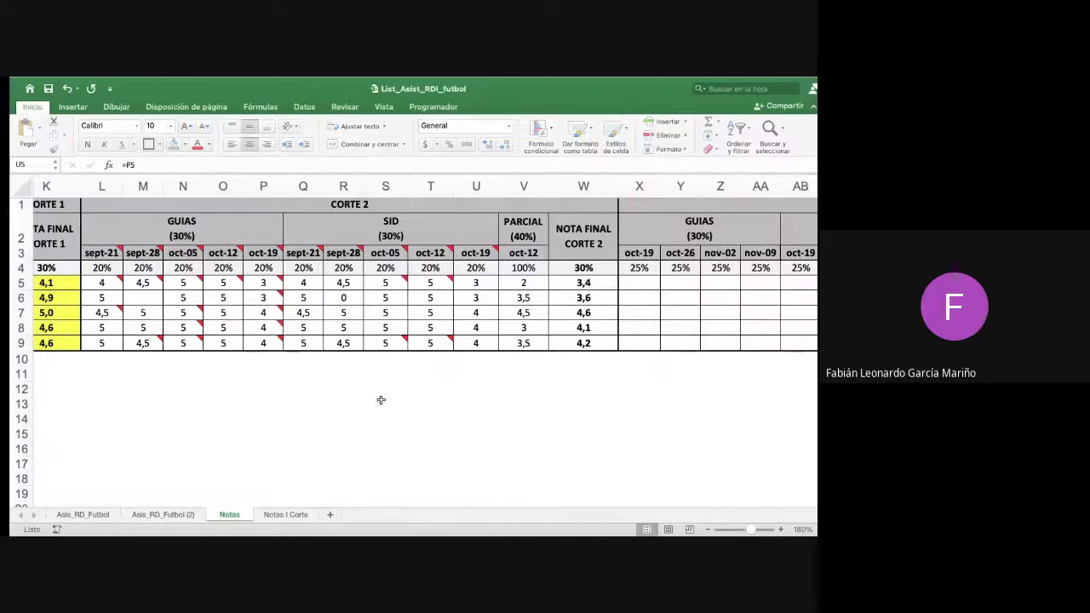
scroll(479, 205, "up", 5)
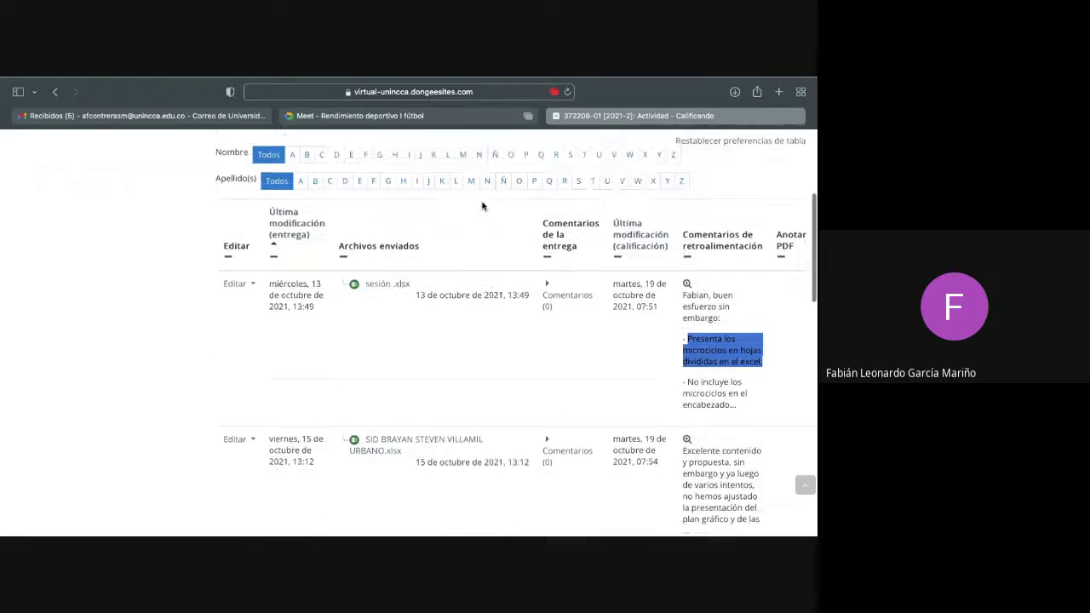
scroll(482, 206, "up", 1)
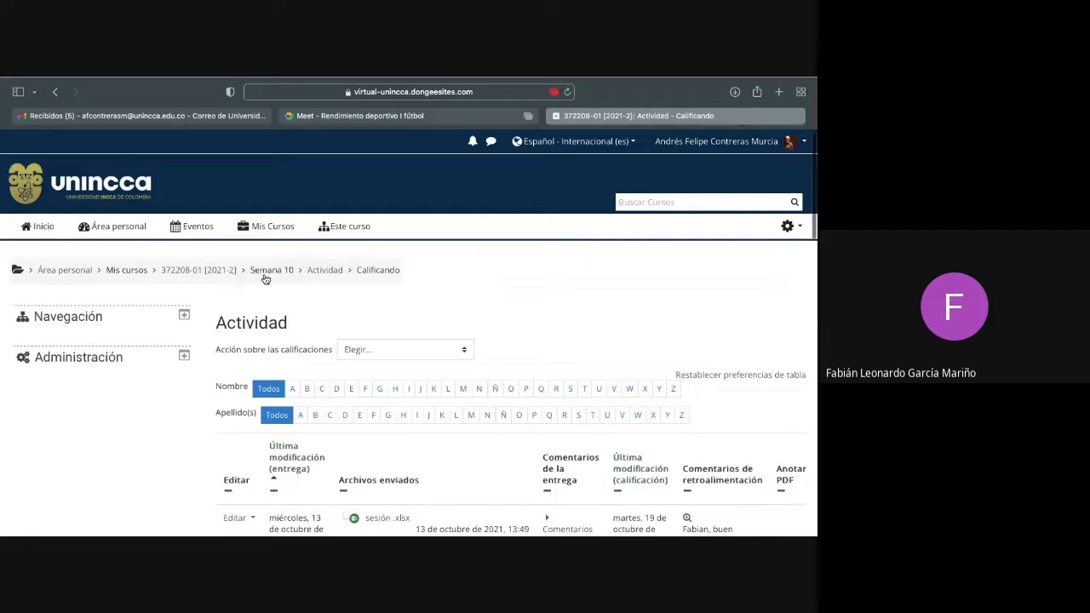
left_click(215, 271)
scroll(316, 333, "down", 5)
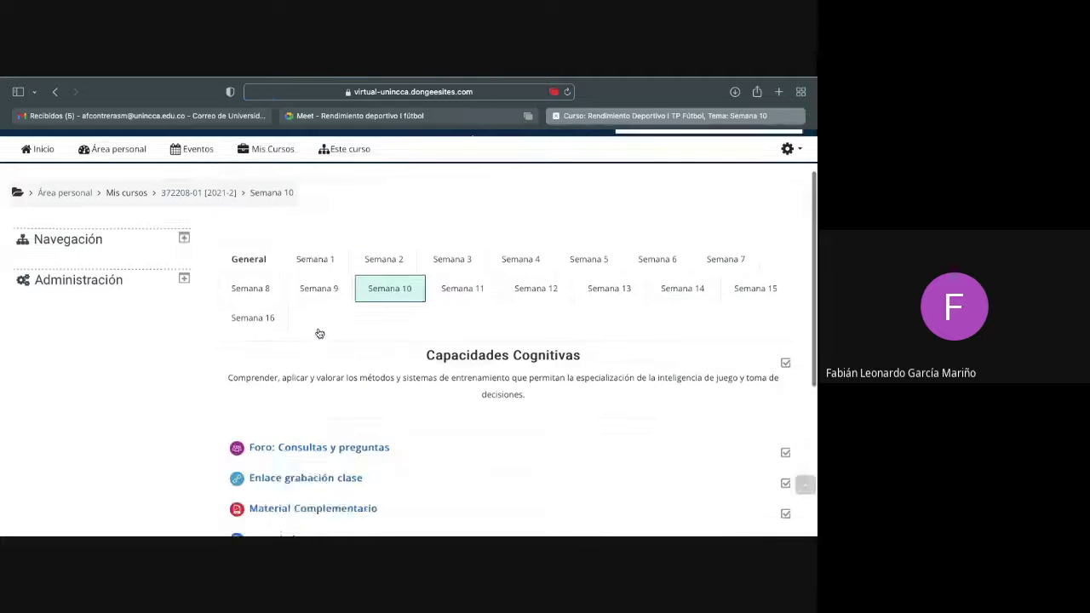
left_click(288, 386)
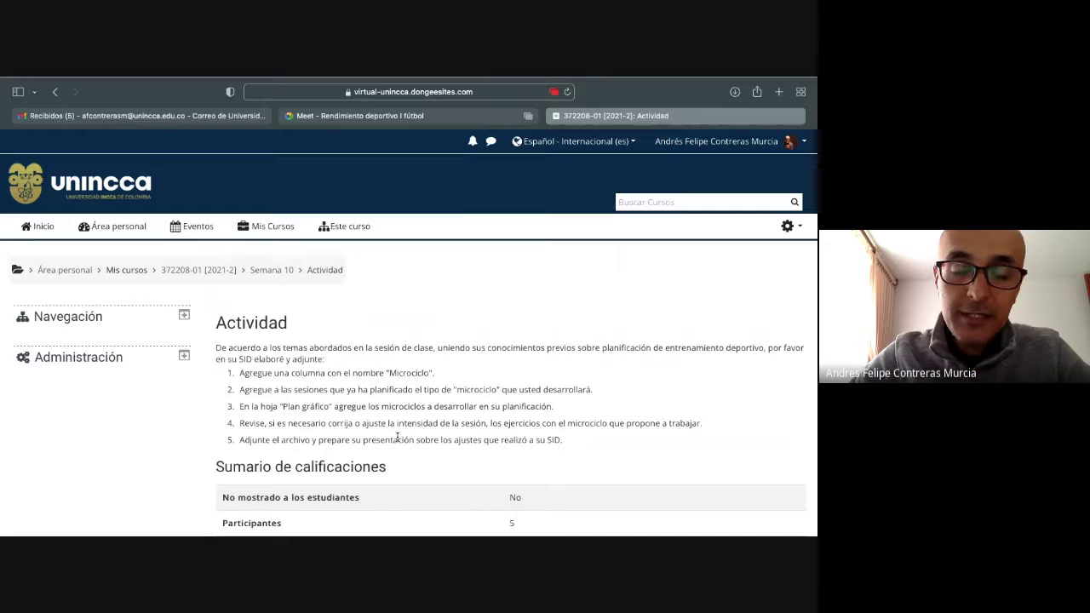
Step: Highlight the first instruction, Agregue una columna con el nombre "Microciclo", in the Actividad description
scroll(397, 437, "down", 1)
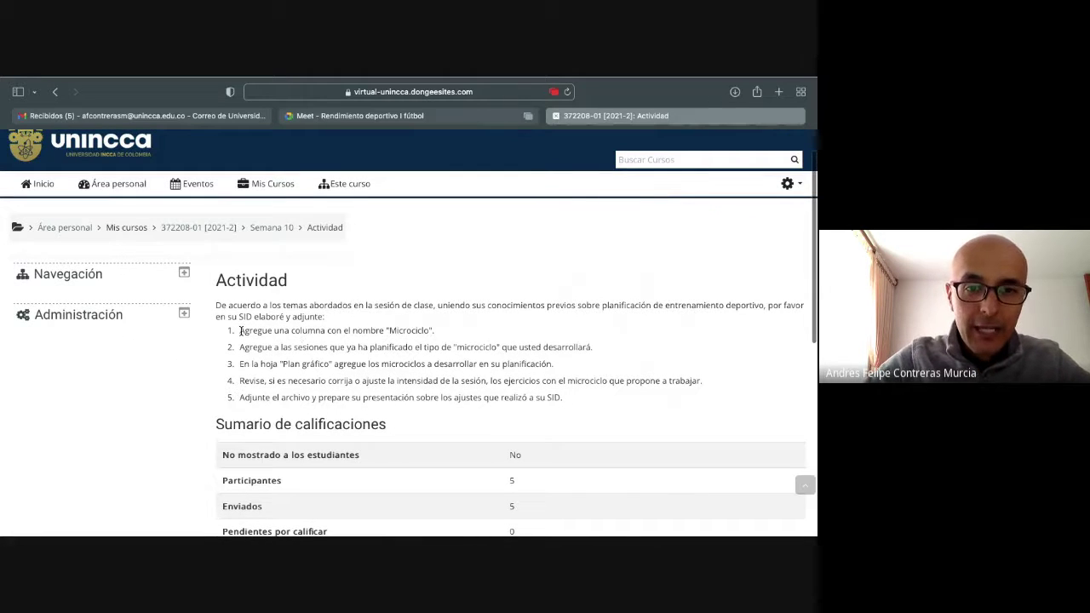
left_click_drag(241, 330, 422, 329)
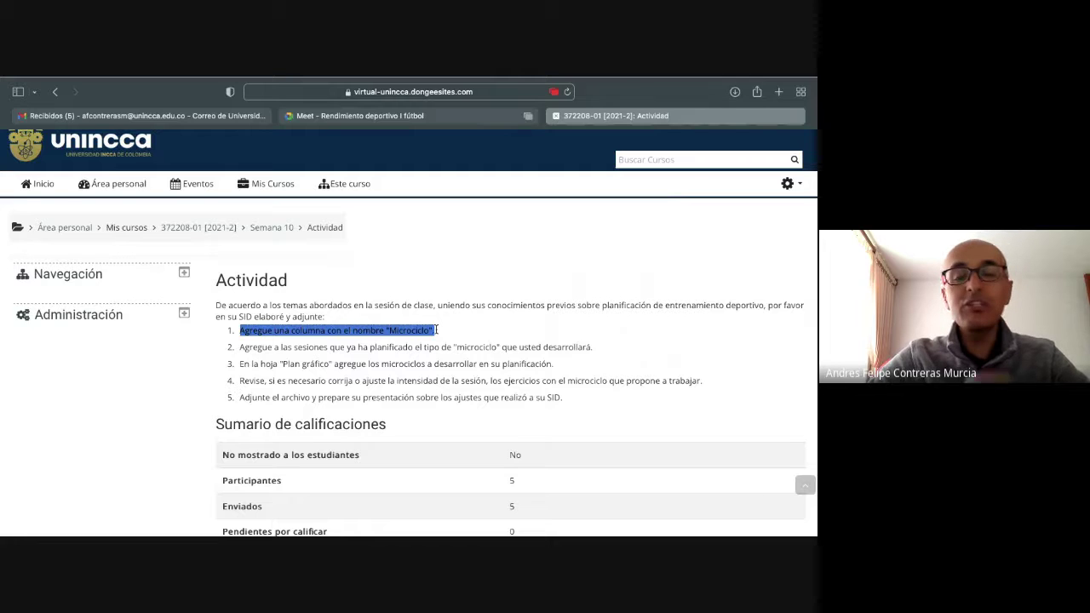
left_click(437, 335)
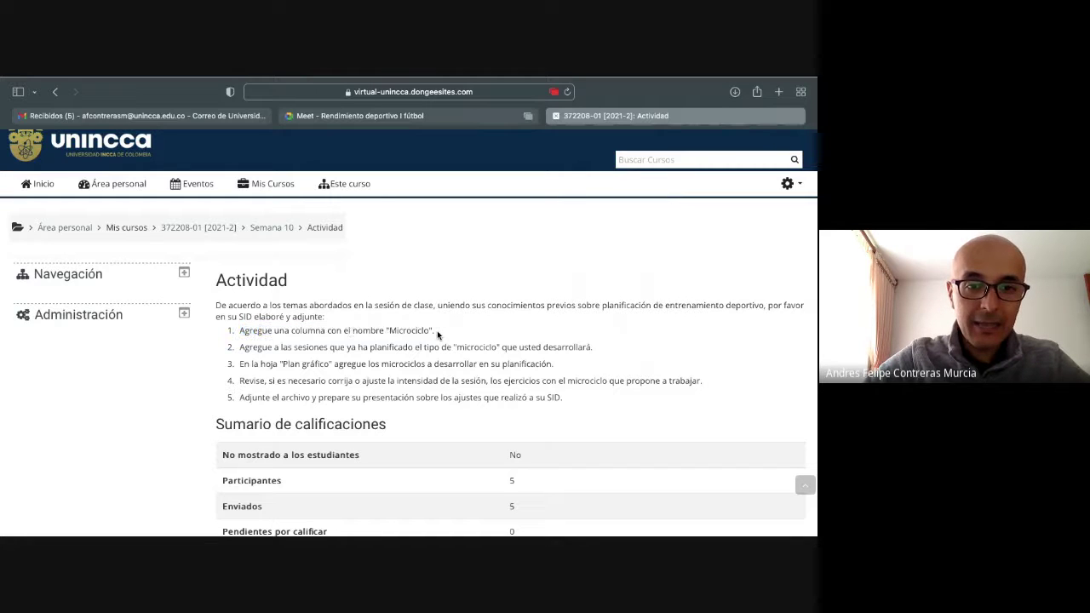
left_click_drag(239, 332, 436, 333)
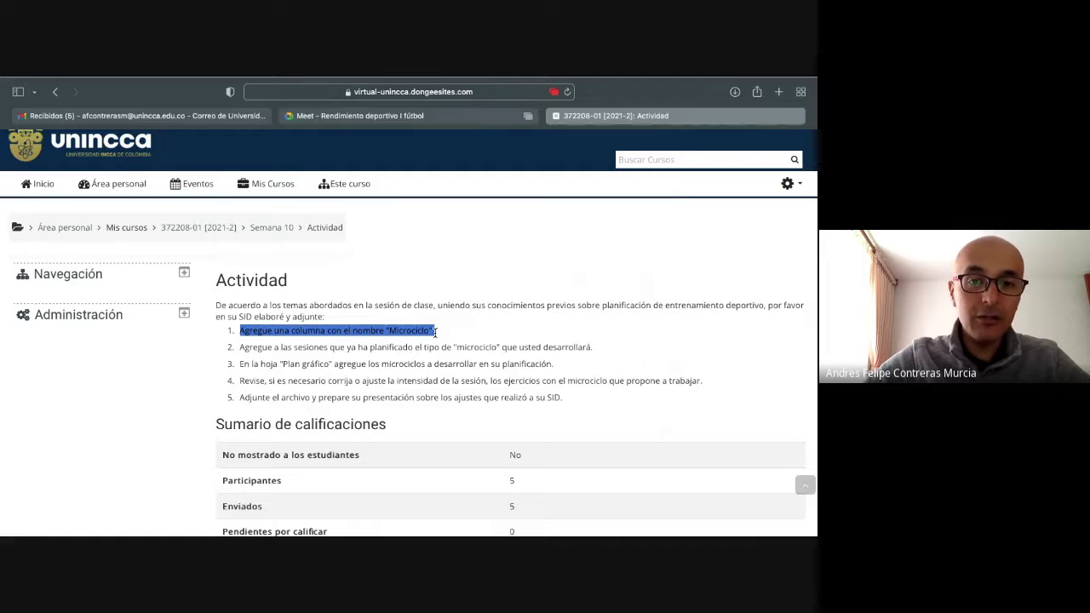
Step: Highlight the second instruction about the microciclo type, and check the zona de entrenamiento and contenido columns in the workbook's Sesion sheet
left_click_drag(244, 347, 575, 347)
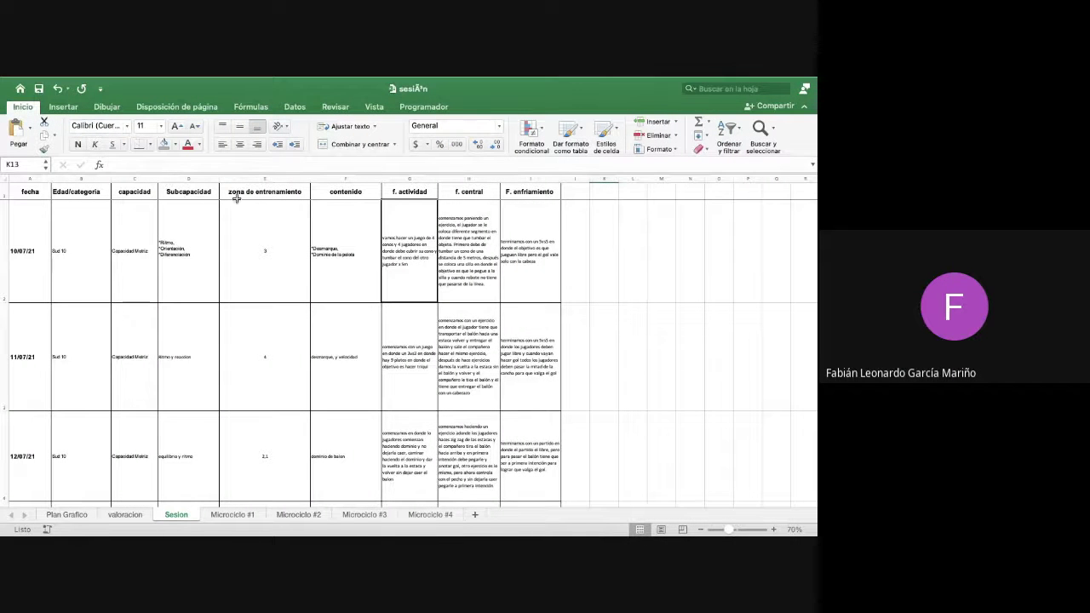
left_click_drag(235, 198, 264, 485)
left_click(340, 173)
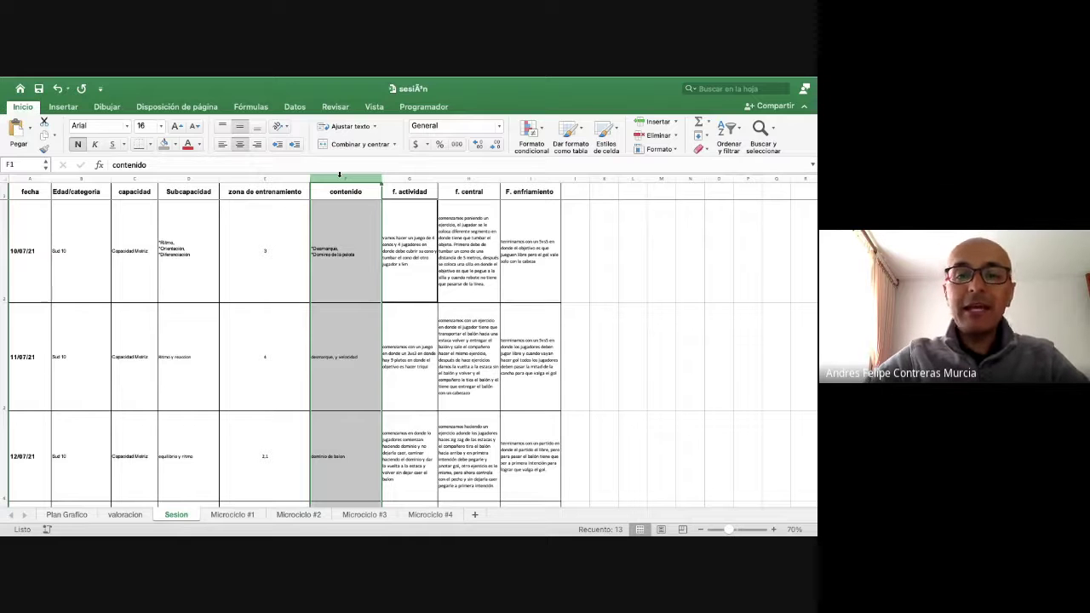
Step: Switch back to the browser and highlight the first three Actividad instructions, ending on the one about the "Plan gráfico" sheet
key("ctrl+Right")
key("ctrl+Right")
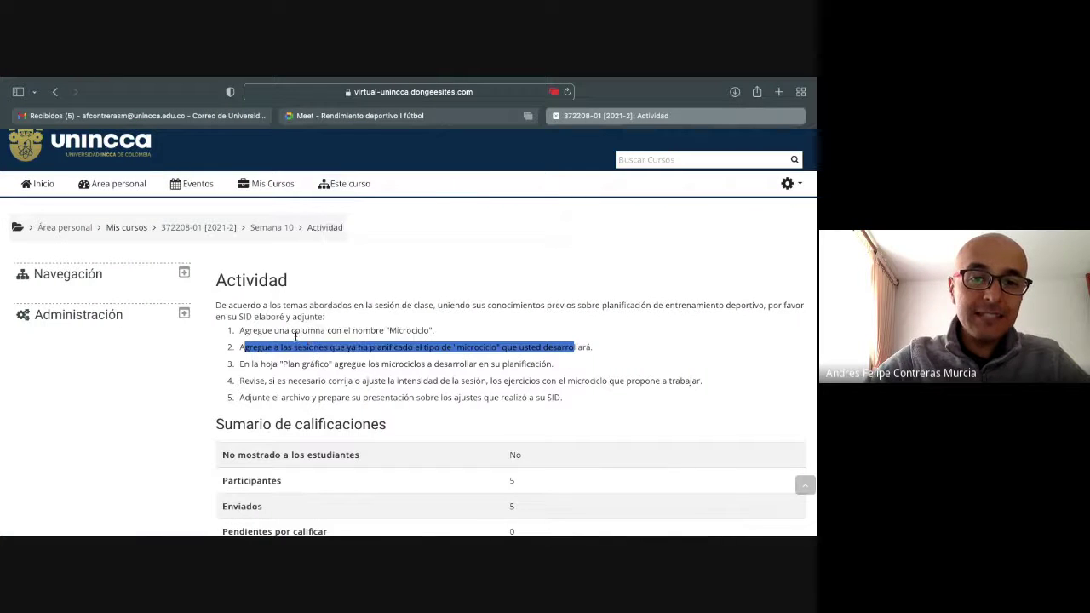
left_click(281, 341)
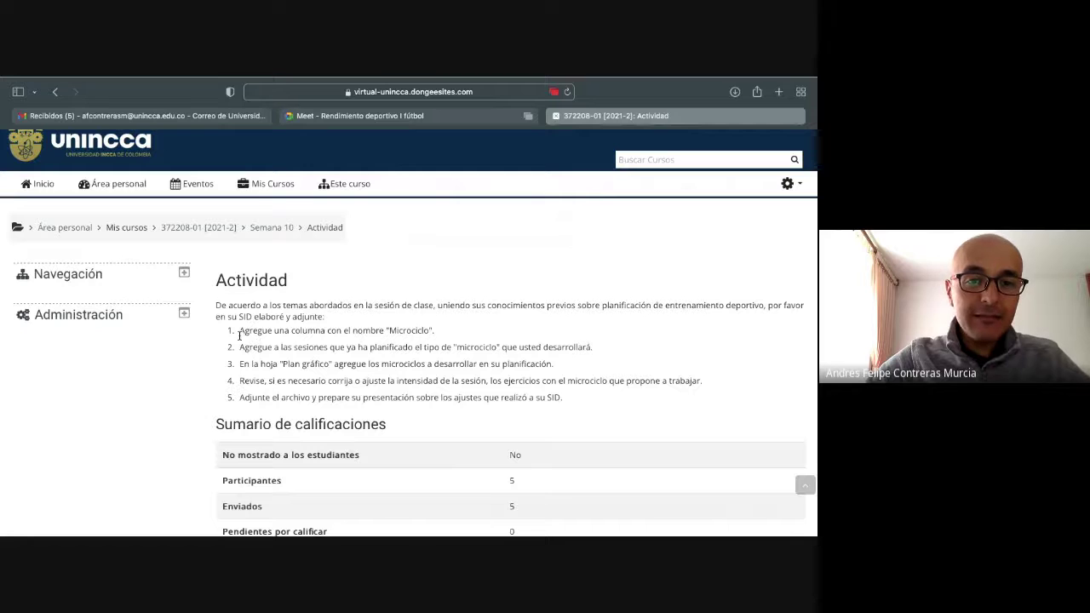
left_click_drag(241, 332, 464, 364)
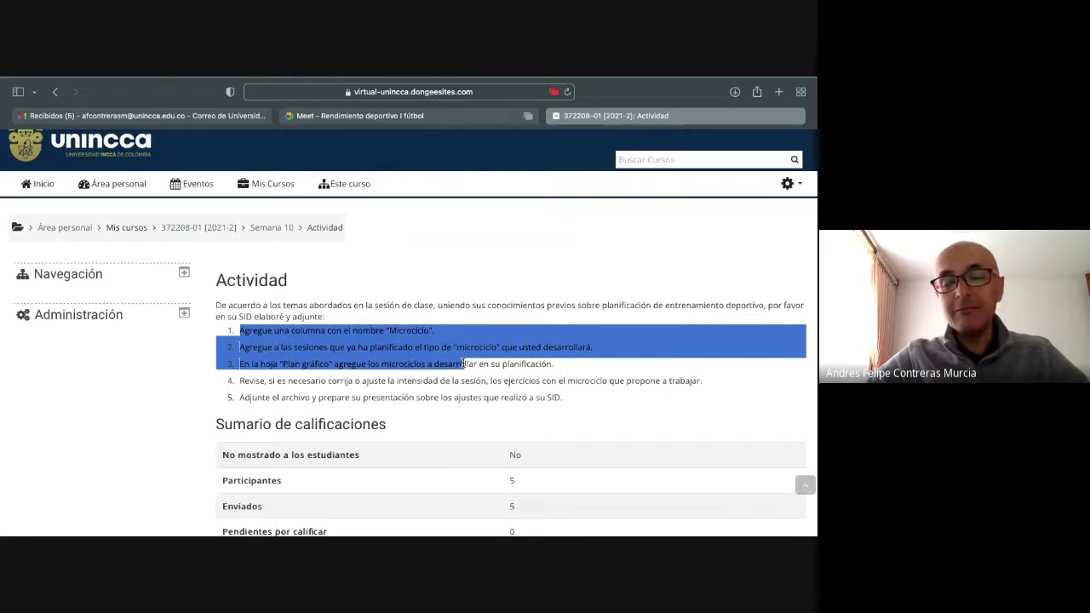
left_click(404, 340)
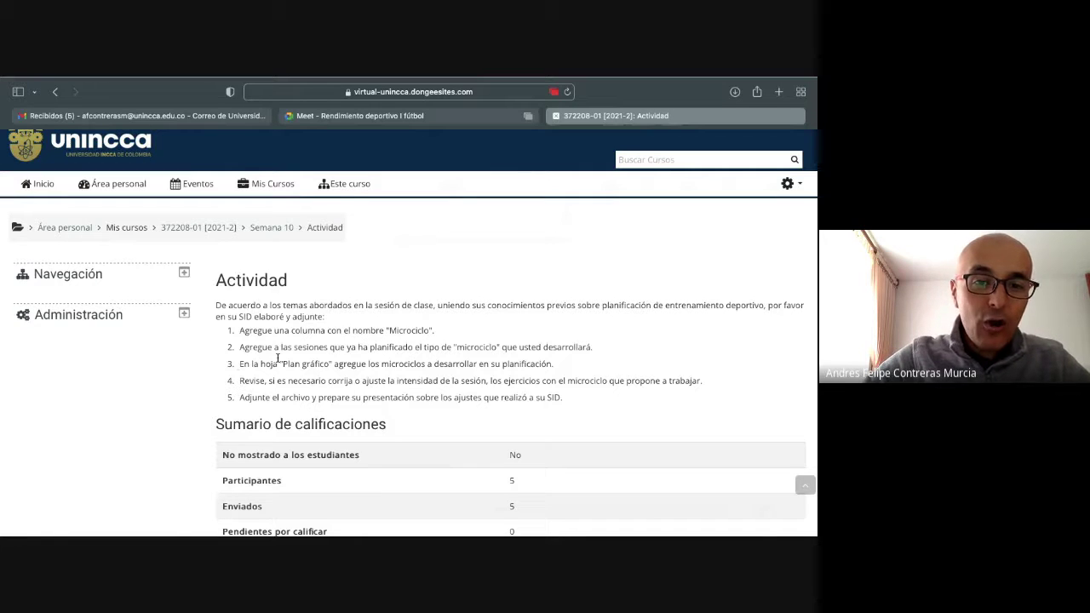
left_click_drag(241, 364, 458, 362)
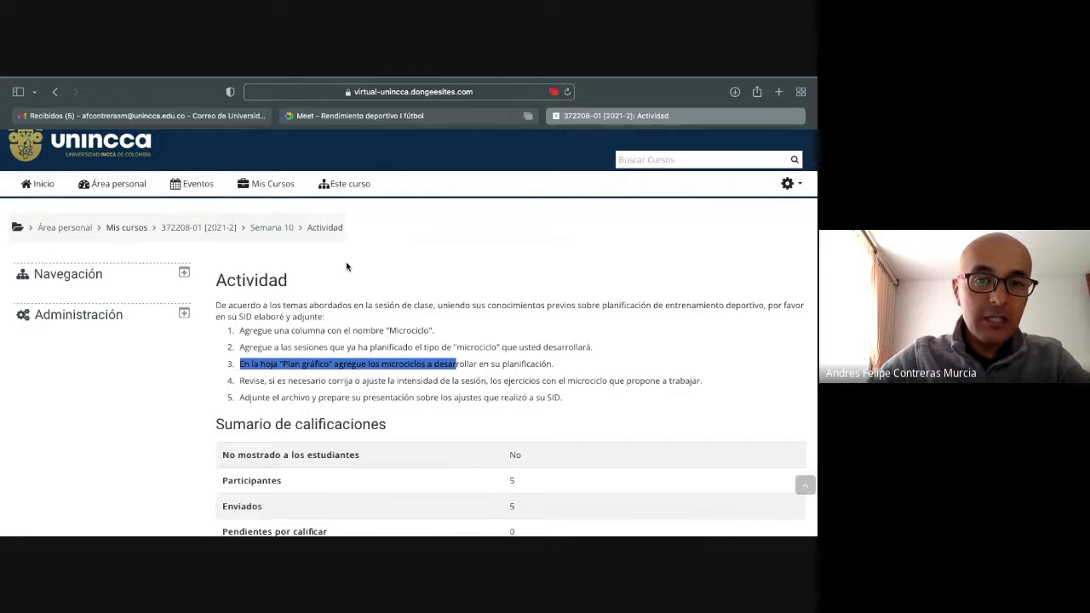
Step: Open all submissions for the Actividad and view the feedback comments for the sesión .xlsx submission
scroll(347, 264, "down", 5)
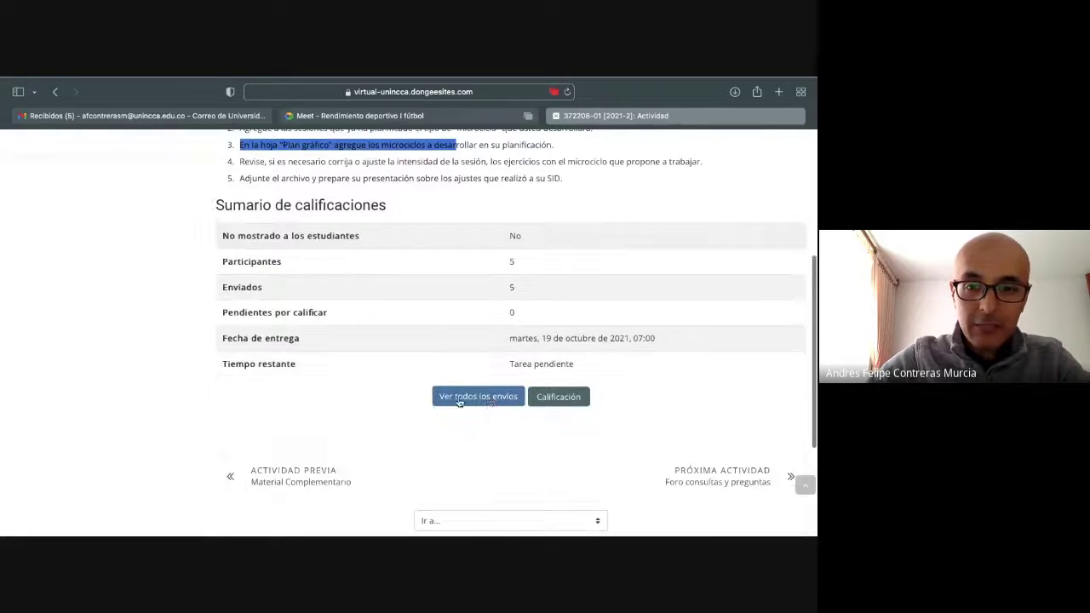
left_click(491, 399)
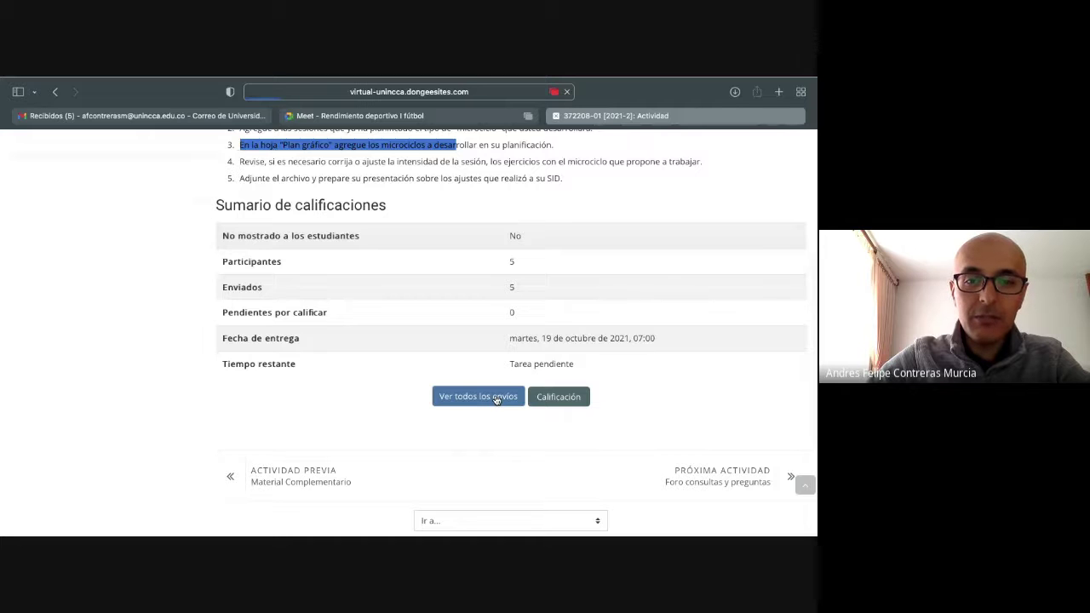
scroll(571, 421, "down", 5)
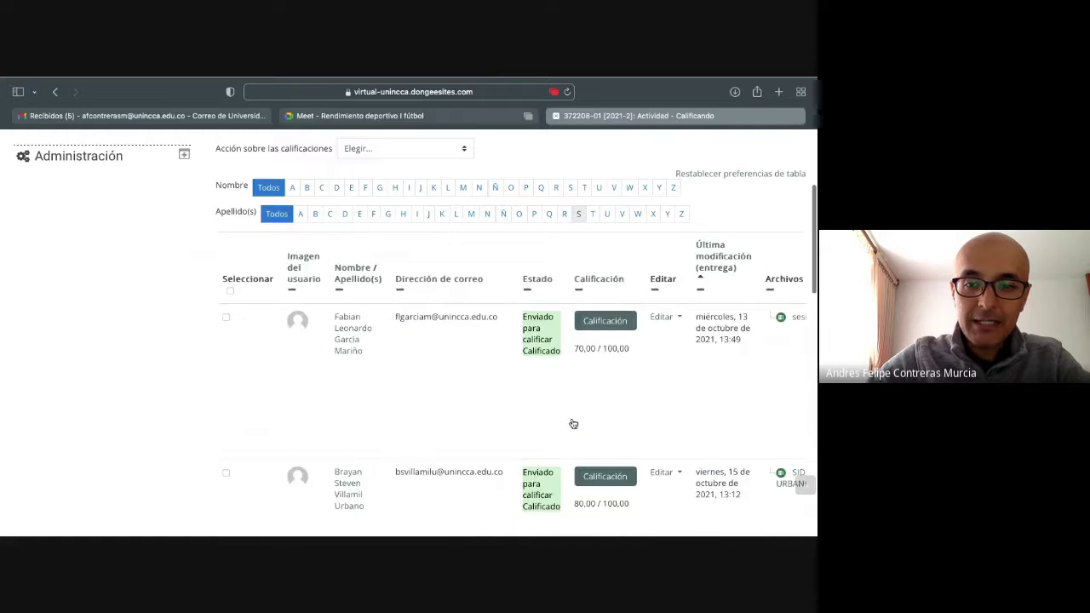
scroll(572, 423, "right", 6)
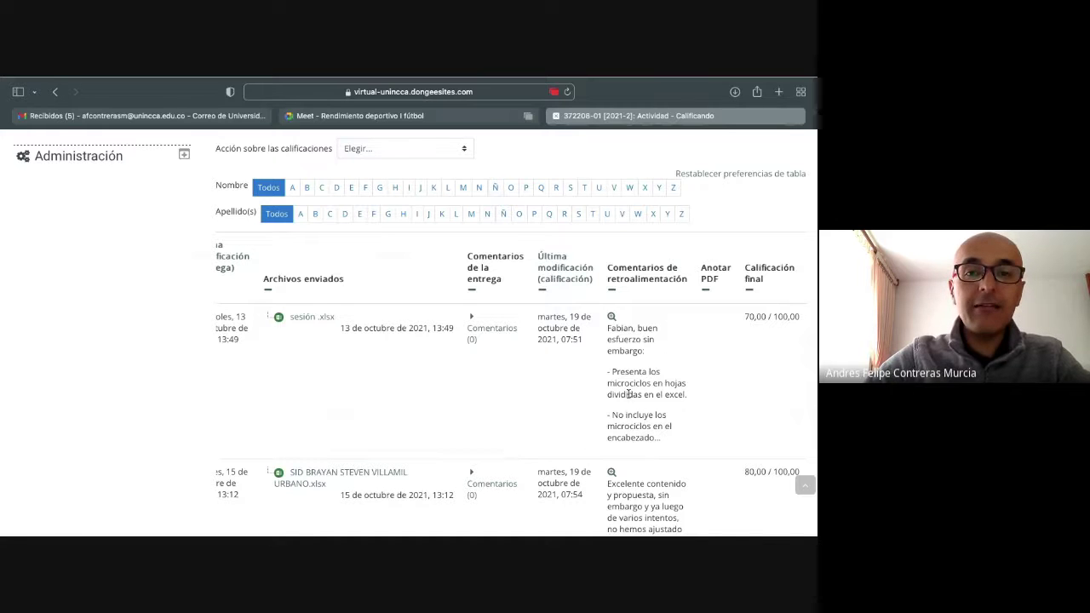
Step: Switch back to the student's workbook in Excel and open the Plan Grafico sheet
key("ctrl+Left")
key("ctrl+Left")
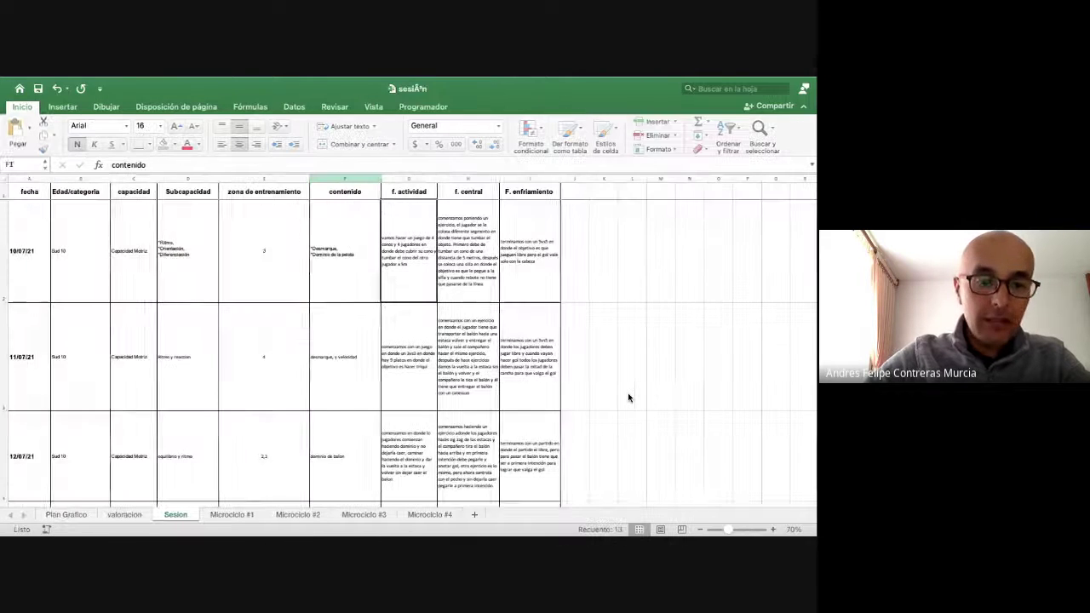
key("ctrl+space")
left_click(233, 414)
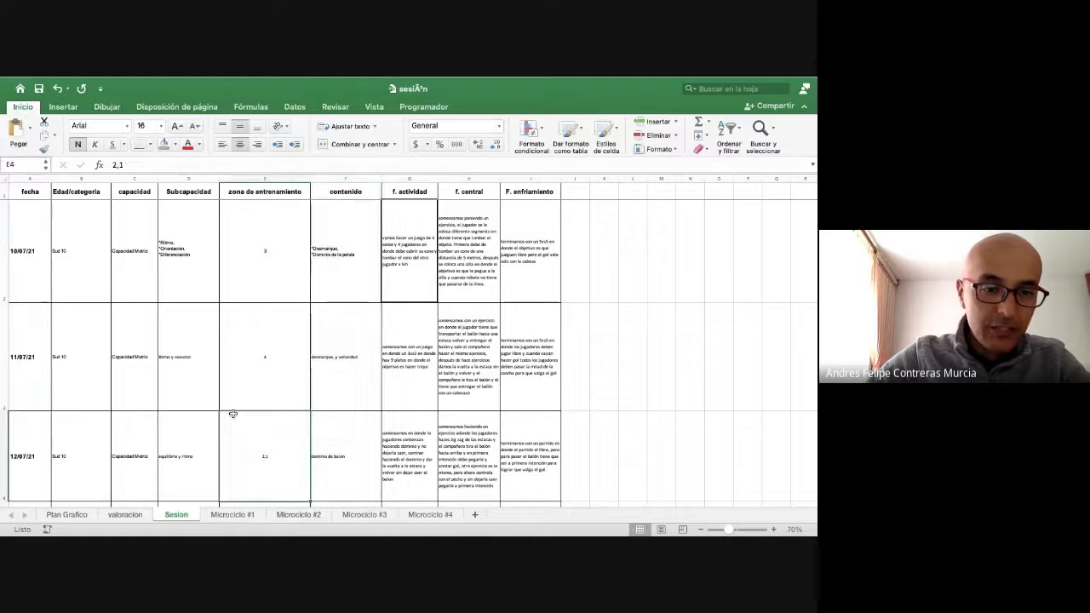
left_click(69, 515)
scroll(208, 318, "up", 2)
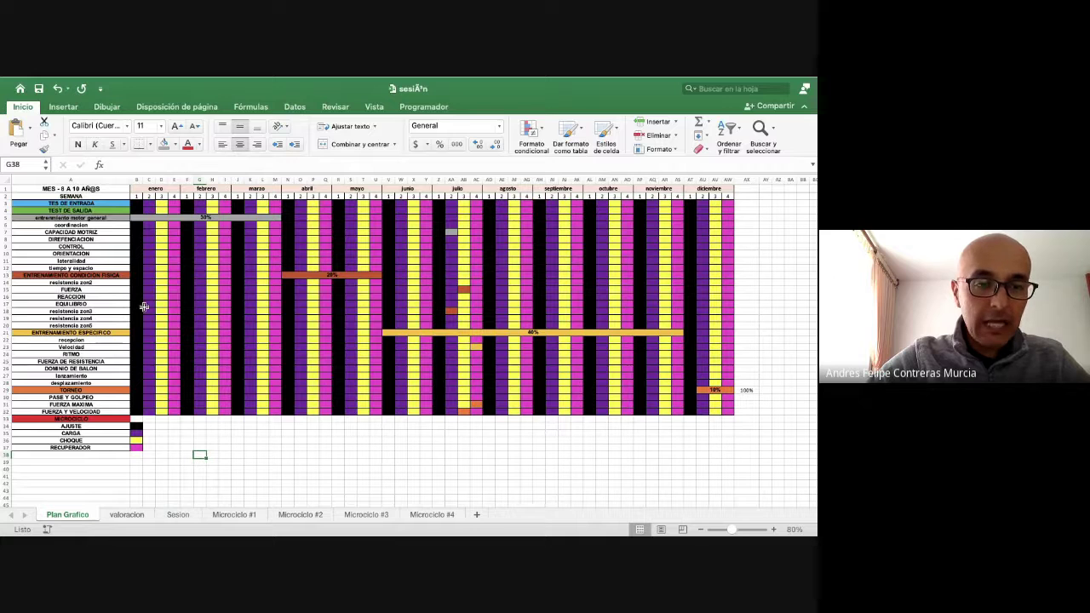
Step: Examine the MICROCICLO colour legend below the plan, covering AJUSTE, CARGA, CHOQUE and RECUPERADOR, against the weekly columns
scroll(145, 307, "up", 6)
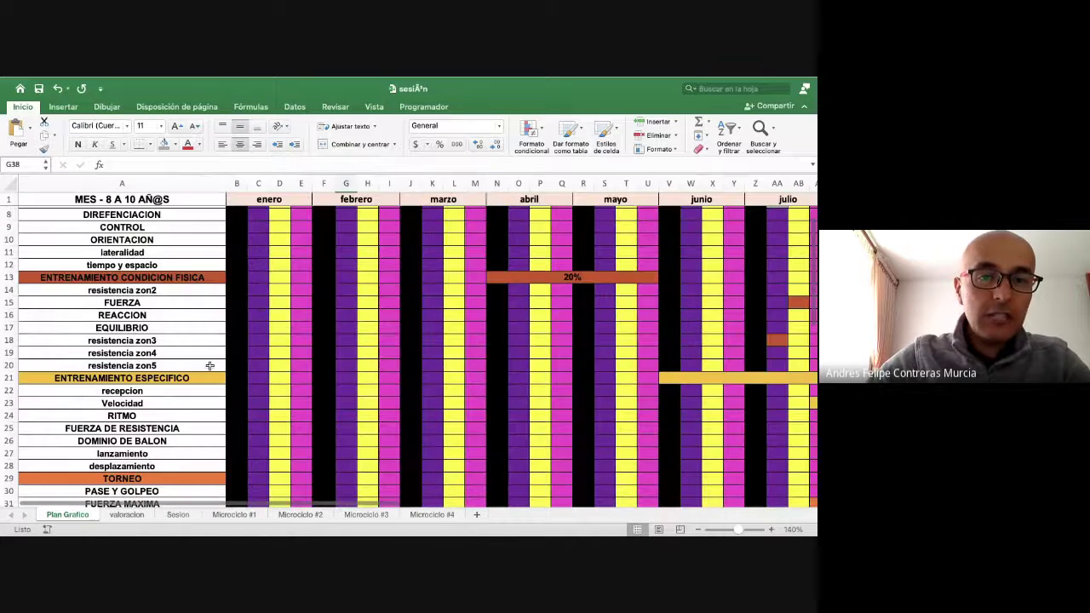
scroll(210, 365, "down", 7)
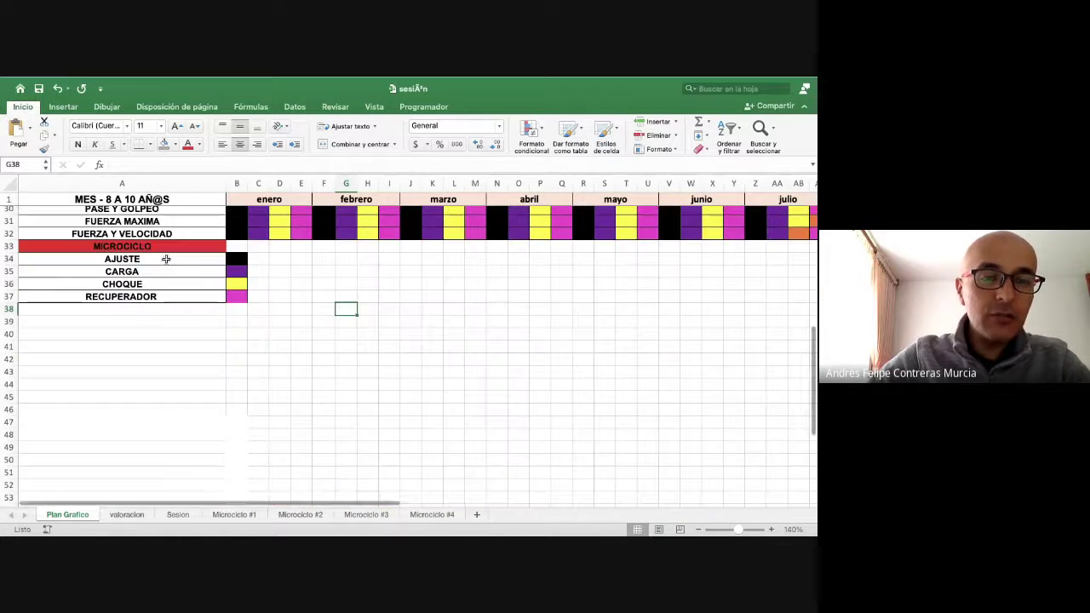
left_click(164, 270)
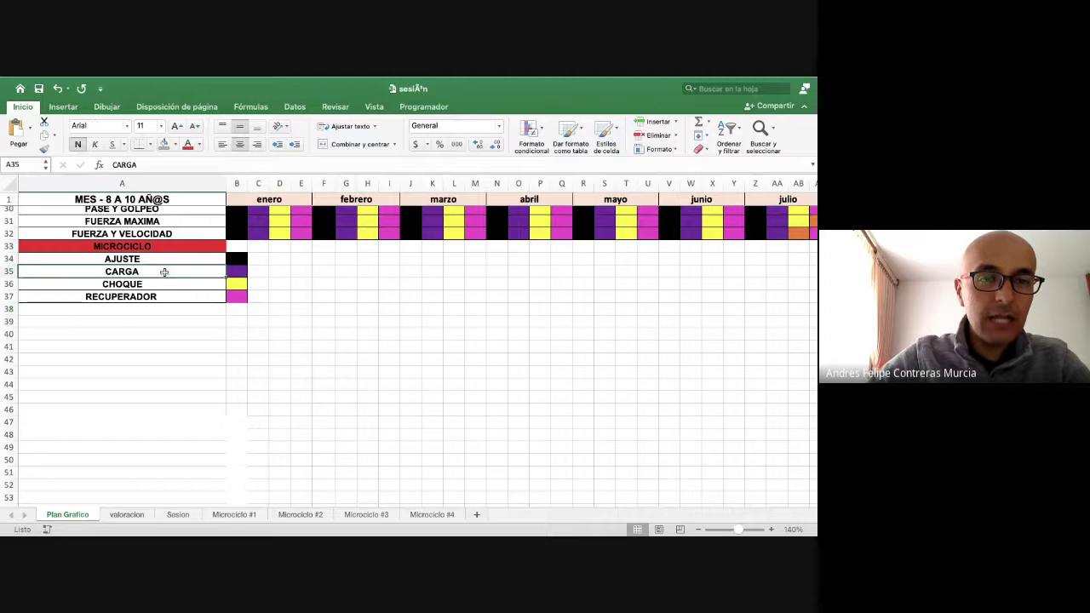
left_click(165, 283)
left_click(168, 296)
scroll(169, 296, "up", 2)
scroll(170, 295, "up", 2)
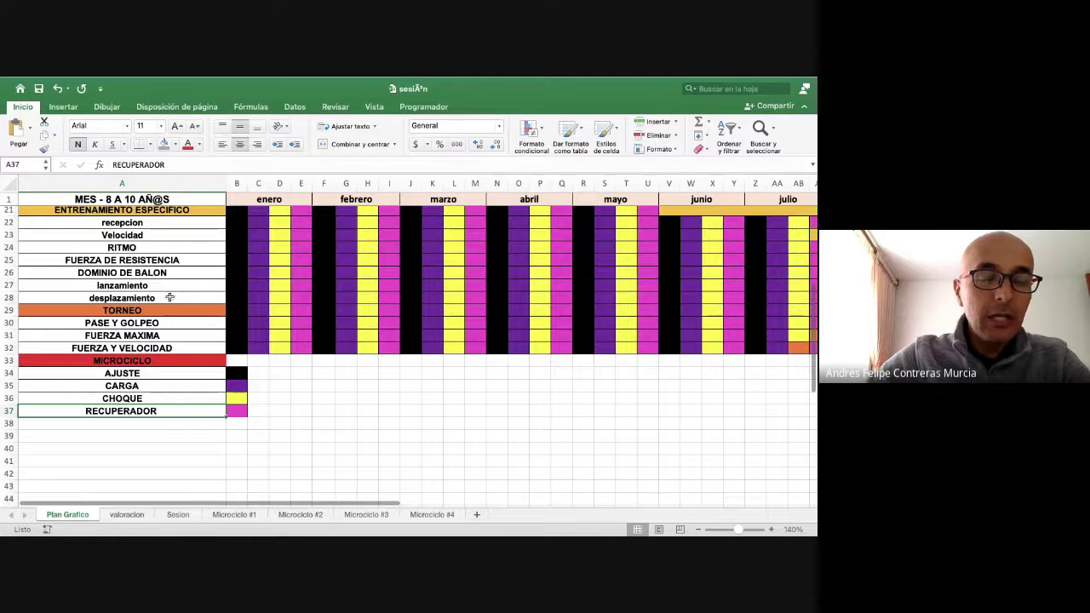
scroll(135, 247, "up", 6)
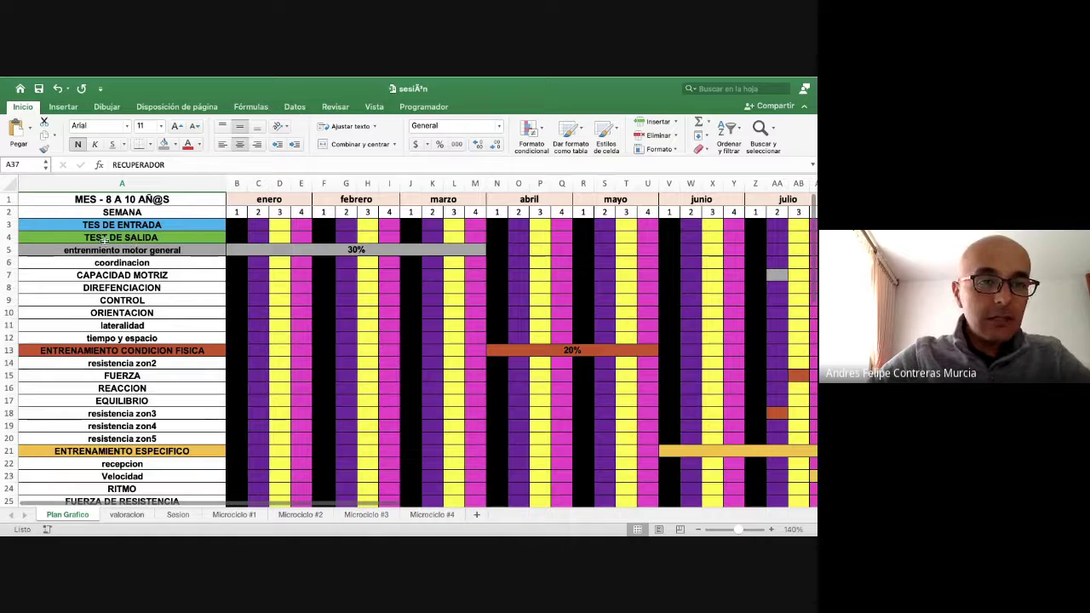
Step: Insert a new row between SEMANA and TES DE ENTRADA and label it "microciclo"
right_click(8, 224)
left_click(76, 285)
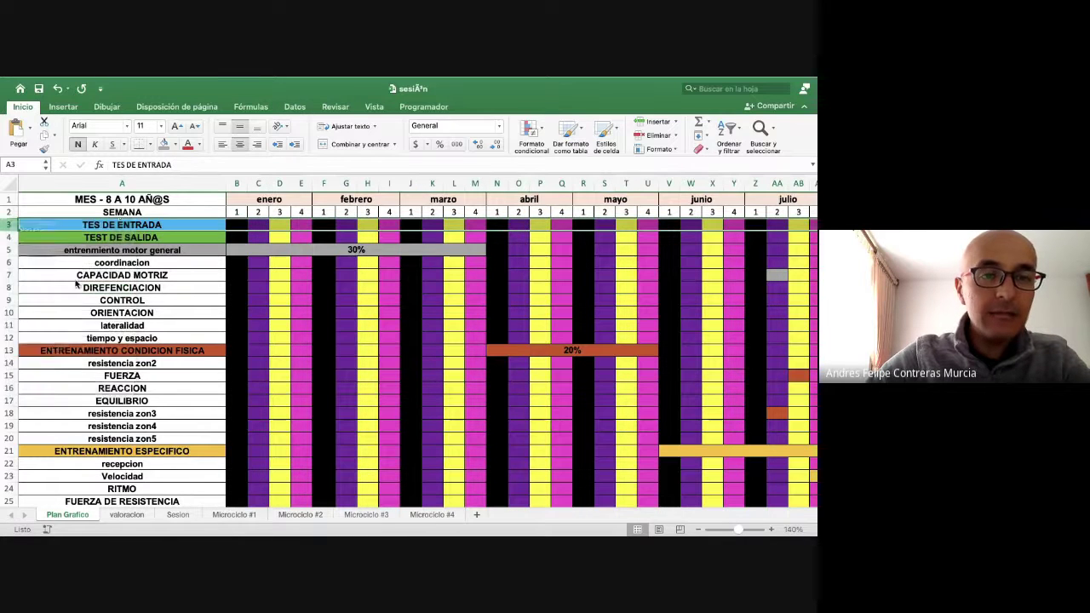
left_click(132, 223)
type("microciclO")
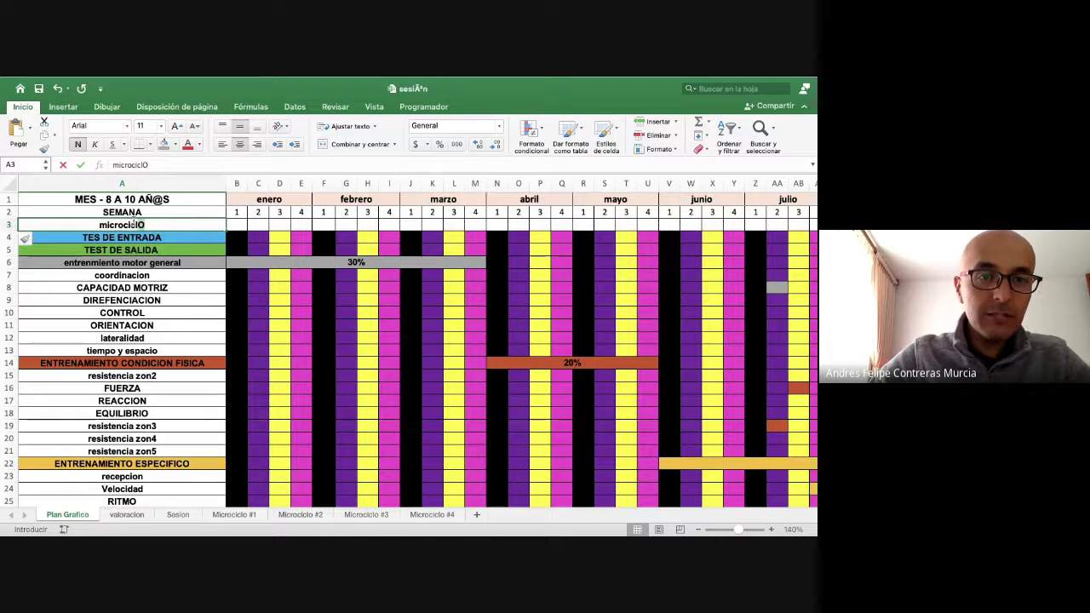
key("Return")
Step: Mark week 1 of enero with an "x" in the FUERZA row
left_click(240, 225)
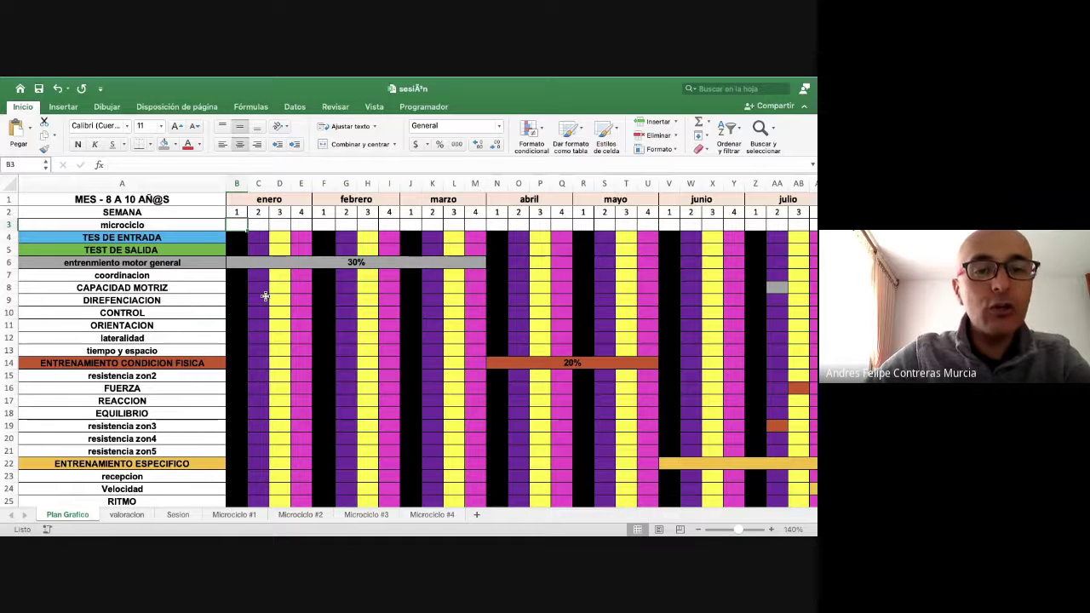
scroll(266, 296, "down", 3)
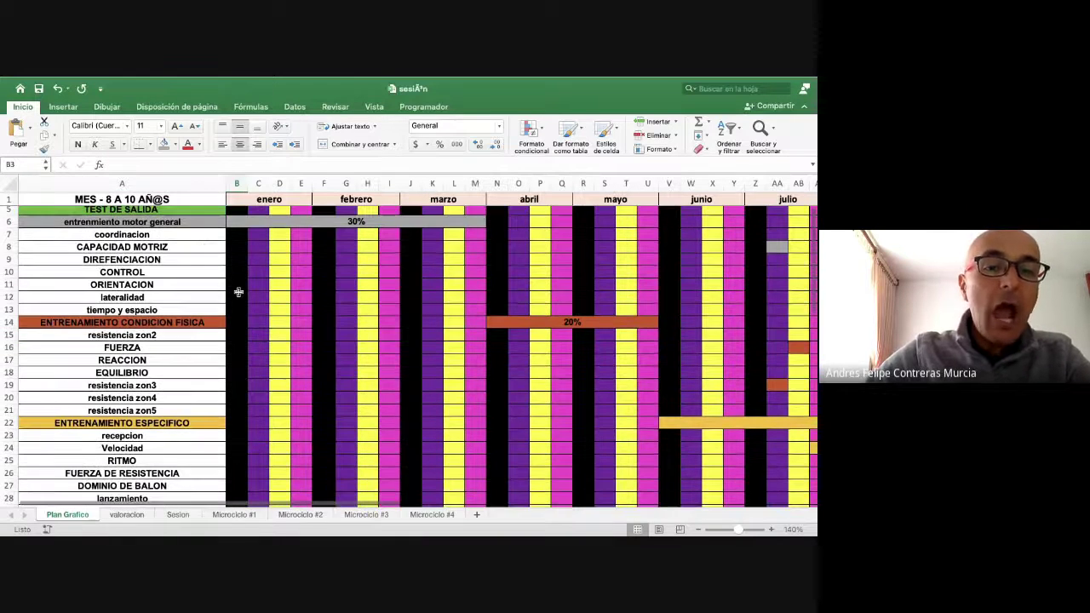
scroll(239, 292, "up", 3)
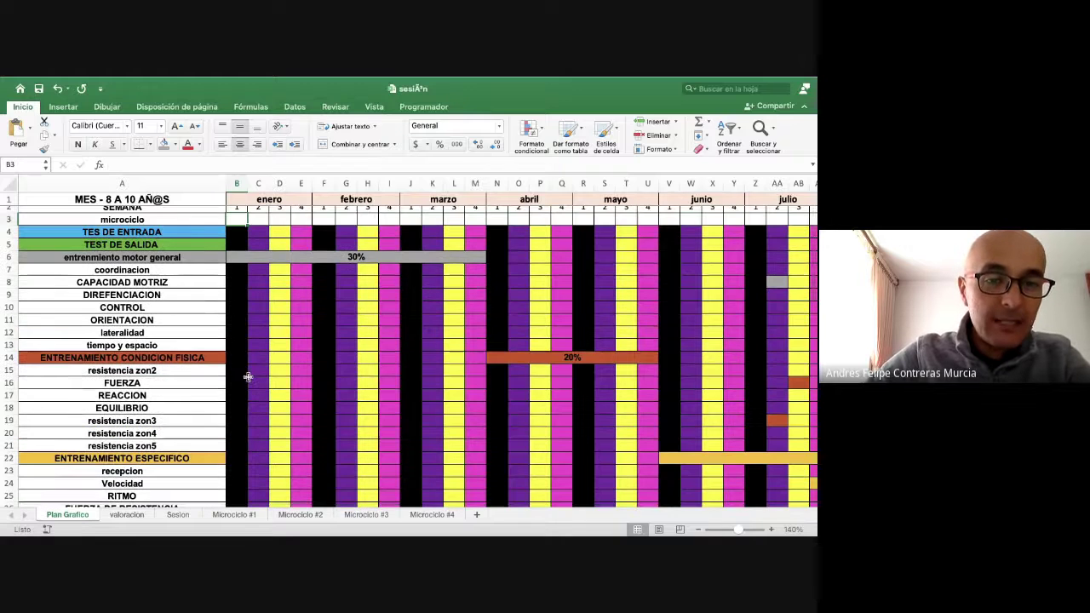
left_click(240, 372)
left_click(235, 383)
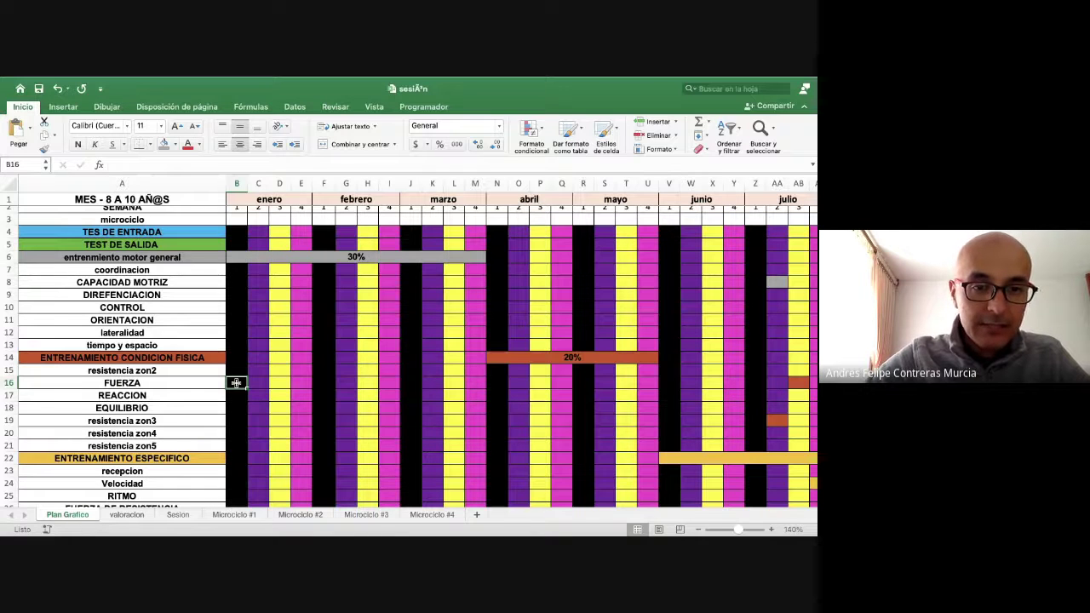
type("x")
Step: Mark week 1 of enero with an "x" in the resistencia zon4 and RITMO rows
left_click(238, 407)
scroll(254, 407, "down", 2)
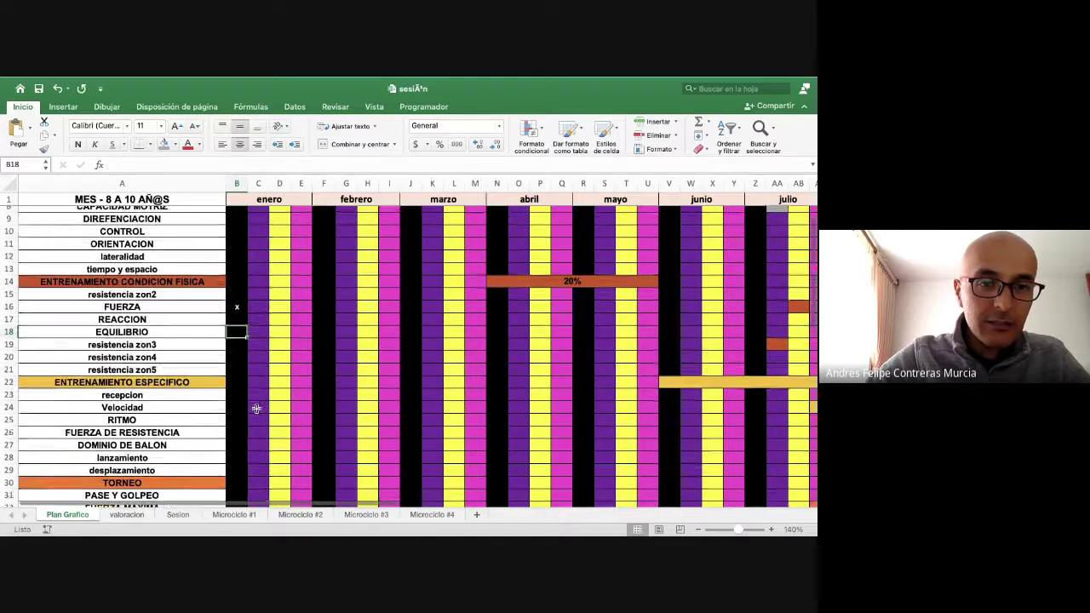
scroll(257, 408, "down", 1)
left_click(233, 340)
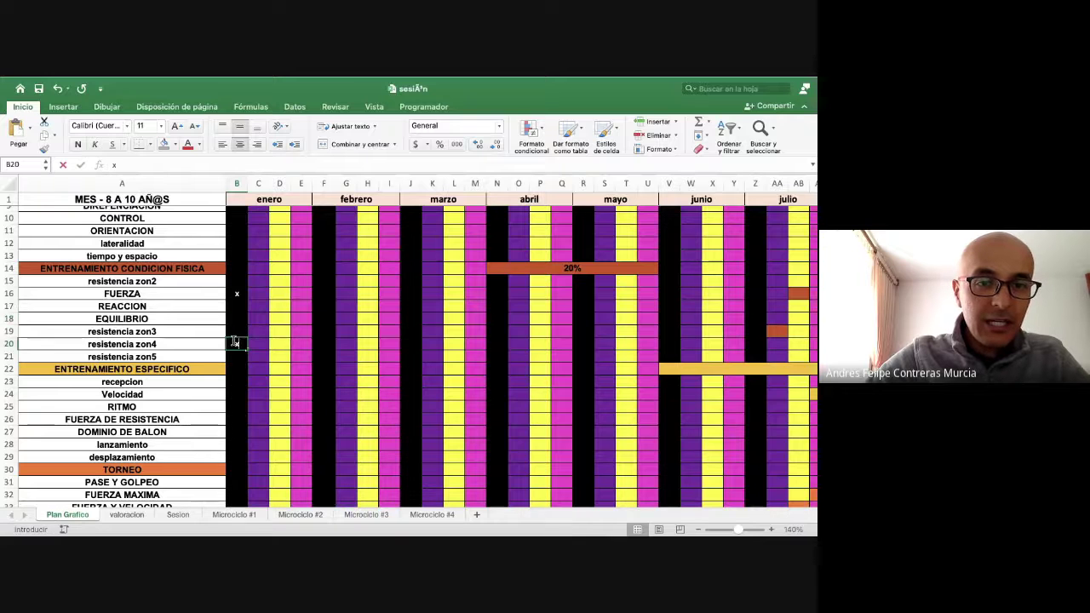
type("x")
scroll(258, 342, "down", 2)
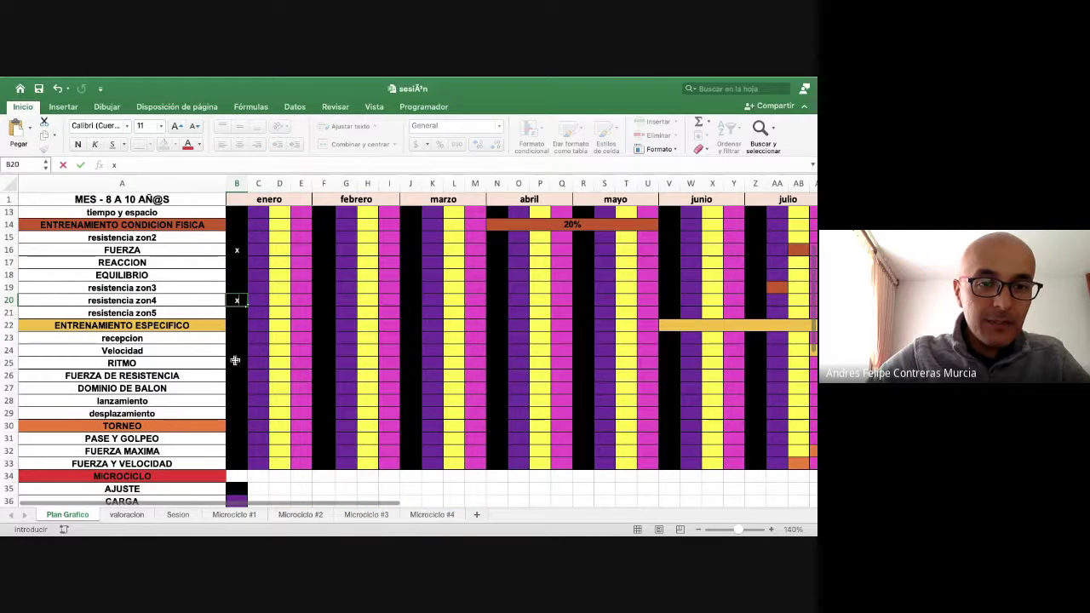
left_click(235, 360)
type("x")
scroll(243, 375, "down", 2)
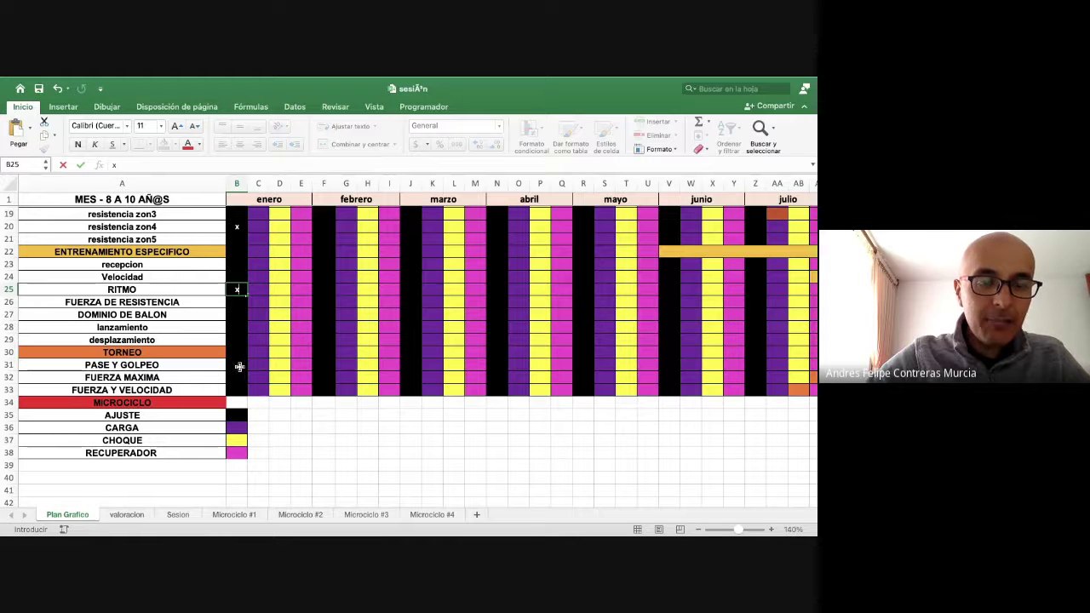
key("BackSpace")
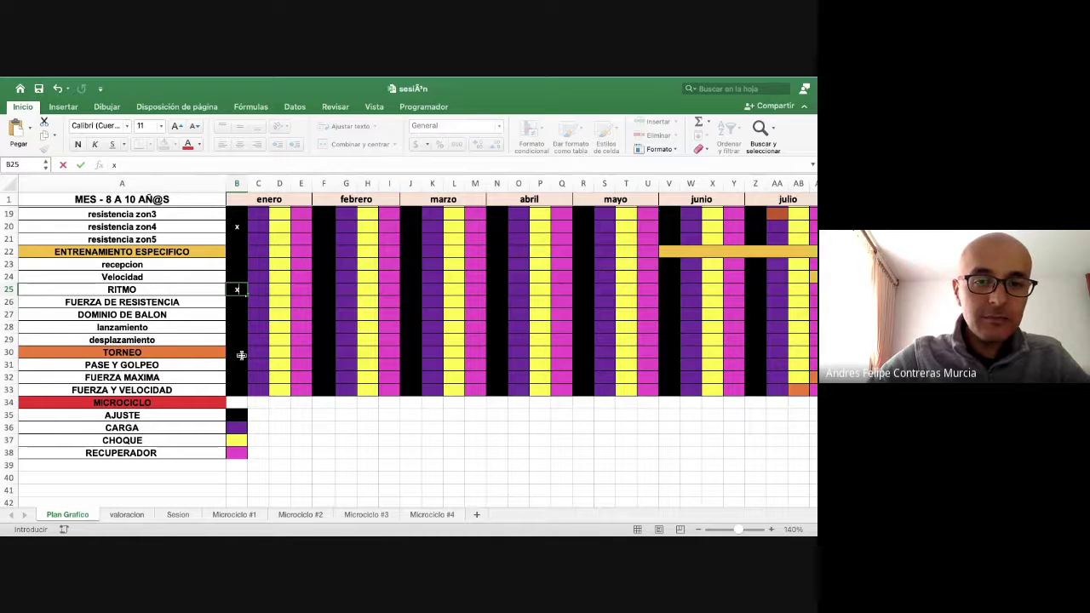
left_click(241, 355)
left_click(279, 360)
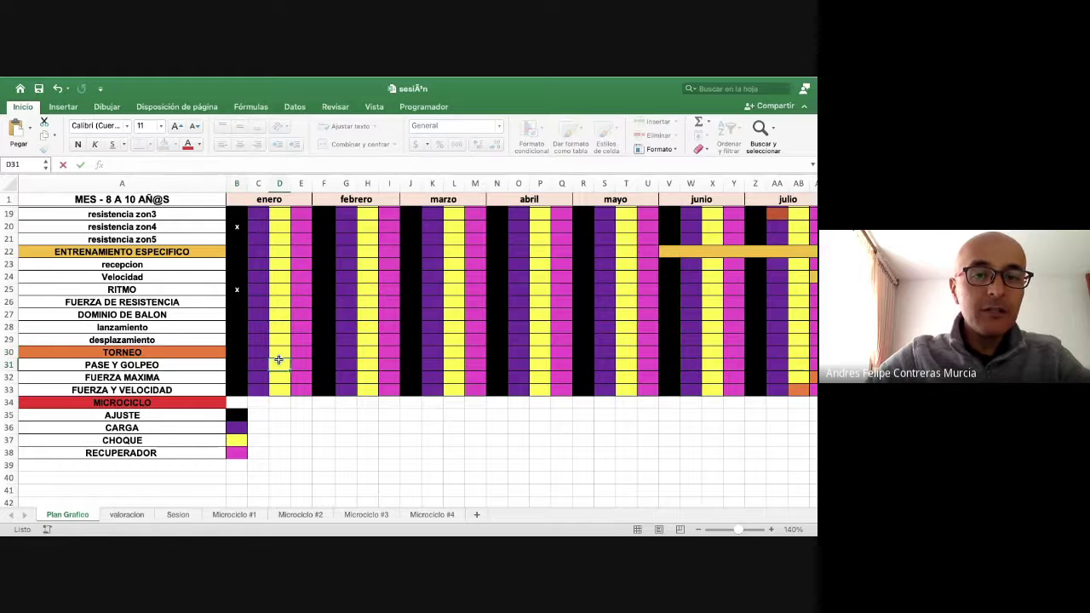
left_click(233, 364)
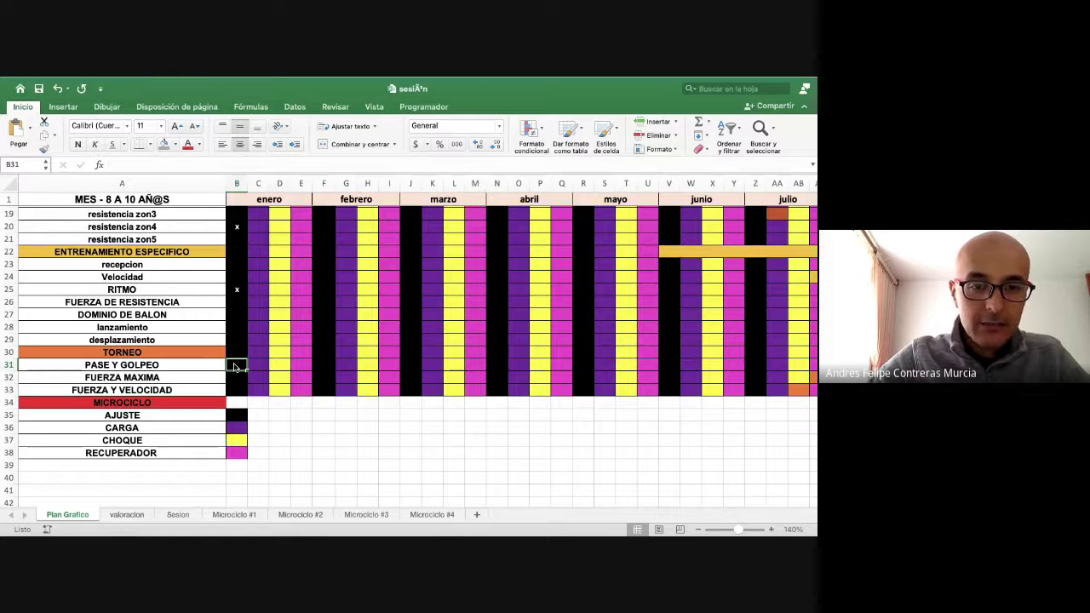
key("BackSpace")
left_click(270, 365)
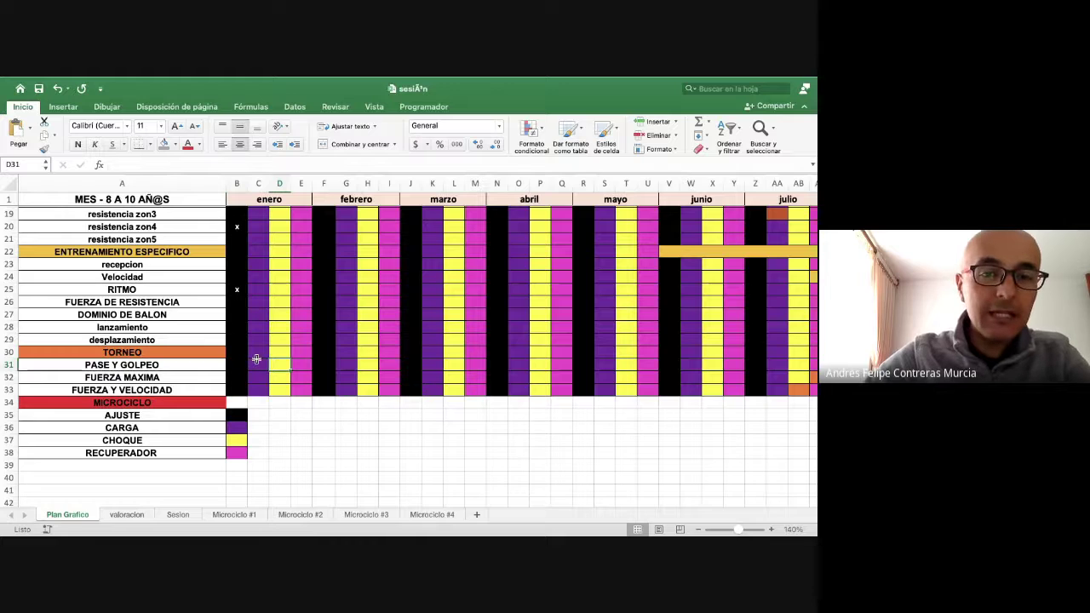
Step: Enter "aj" in the microciclo row for weeks 1, 2 and 3 of enero
scroll(257, 359, "up", 6)
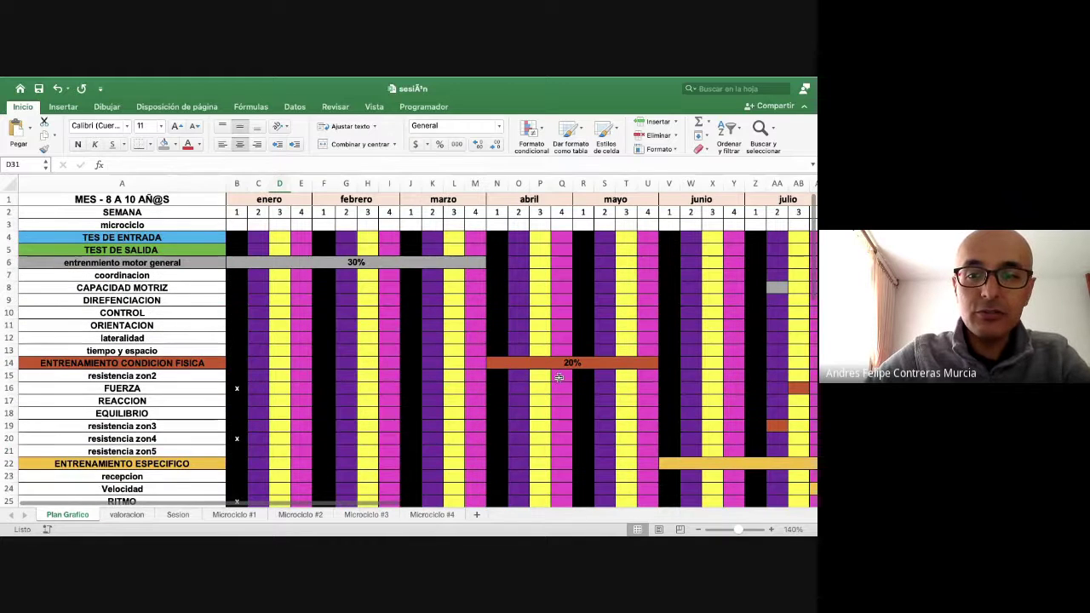
scroll(558, 377, "right", 5)
scroll(558, 377, "left", 5)
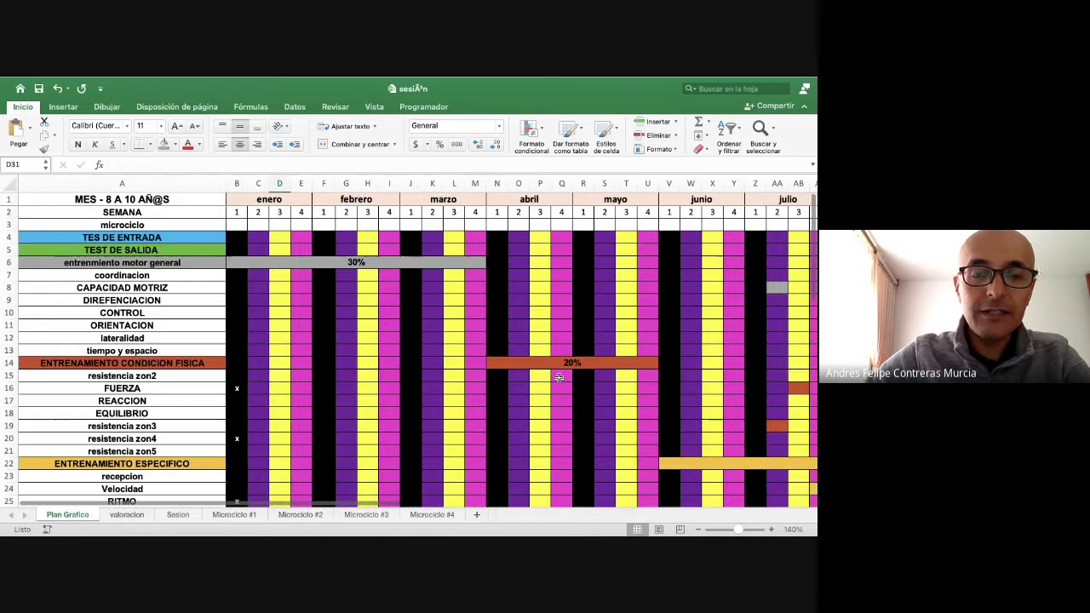
left_click(235, 225)
scroll(234, 226, "down", 8)
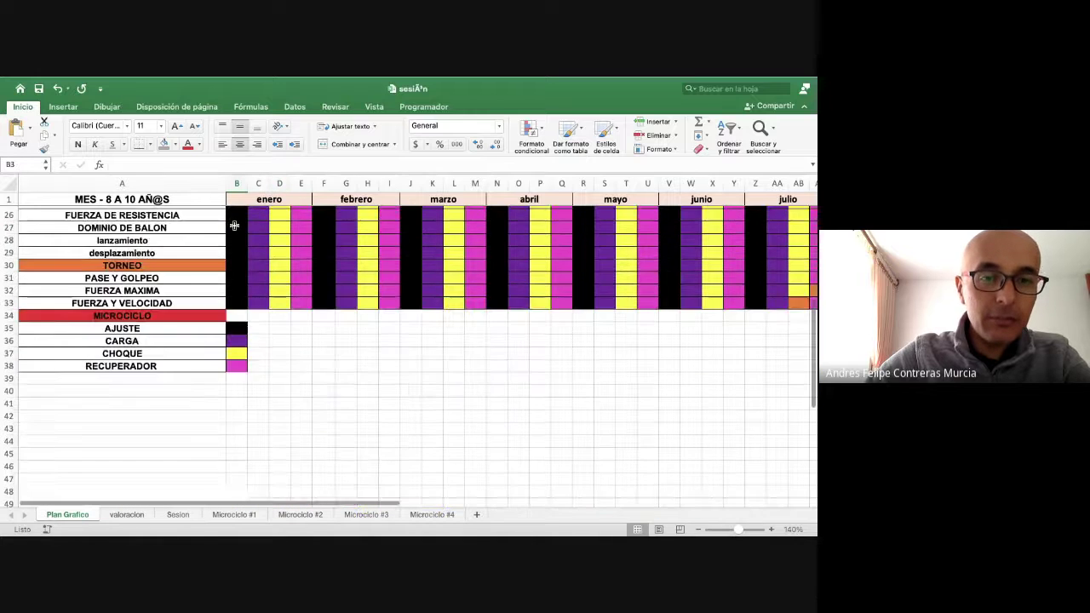
scroll(235, 225, "up", 8)
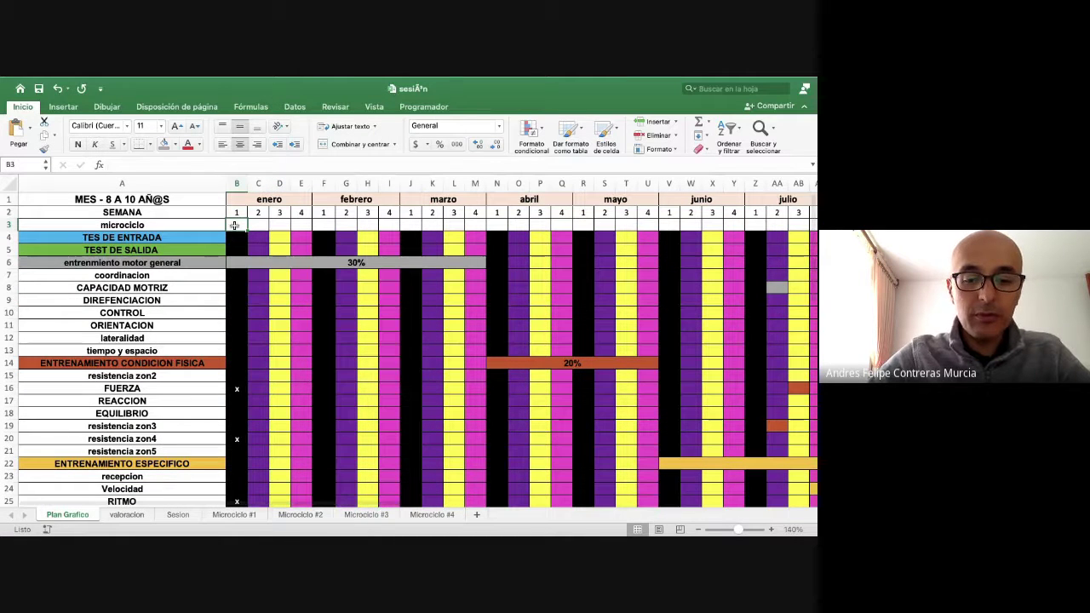
type("1")
key("Tab")
type("aj")
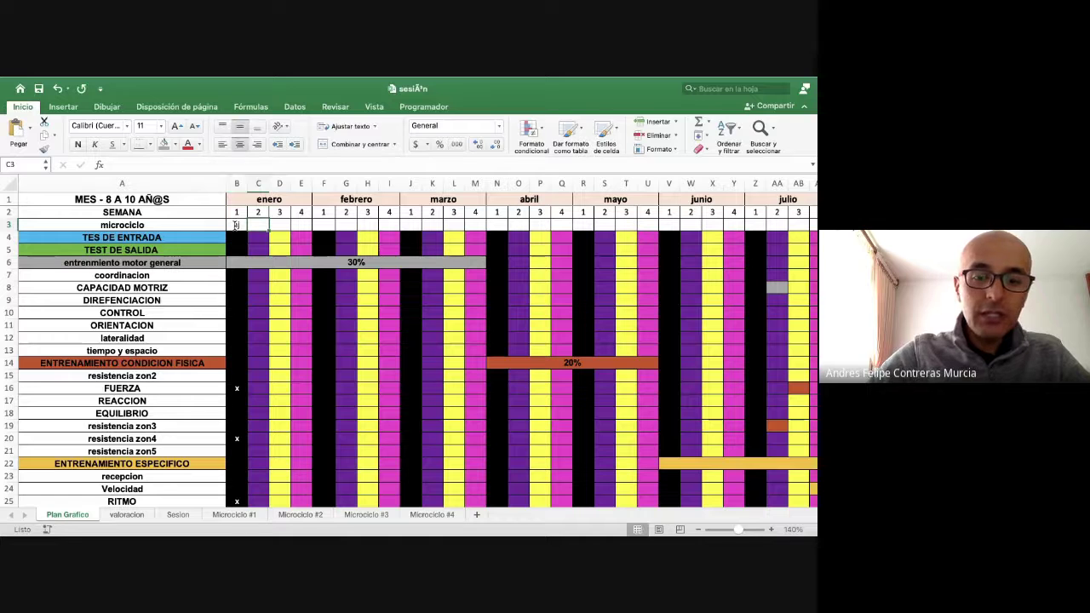
key("Tab")
type("aj")
key("Tab")
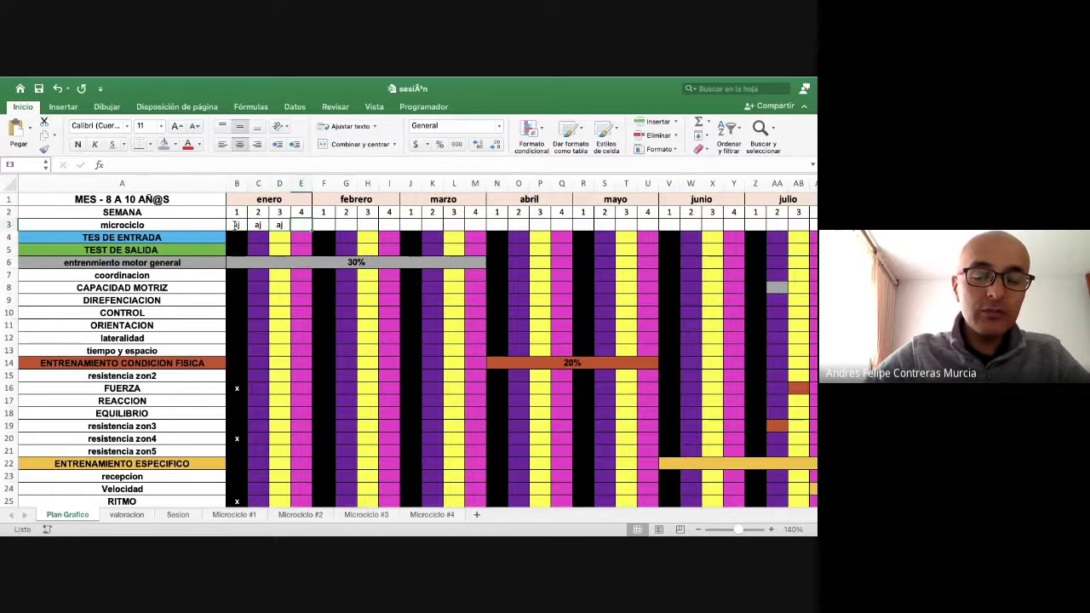
scroll(235, 225, "down", 10)
scroll(235, 225, "up", 10)
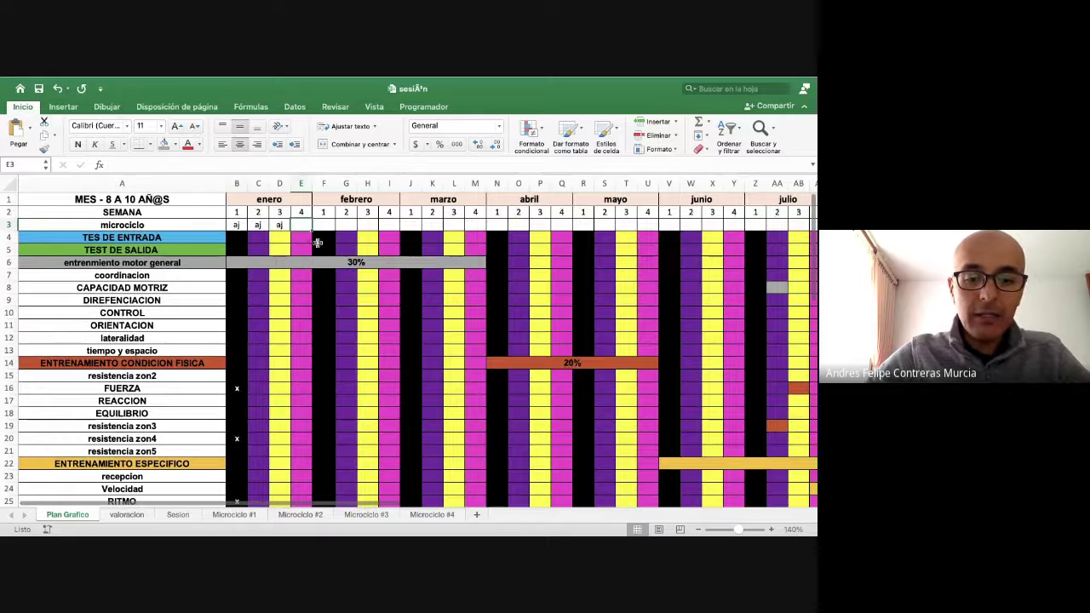
Step: In the microciclo row of Plan Grafico, enter "cg" for week 4 of enero and weeks 1 and 2 of febrero
type("c")
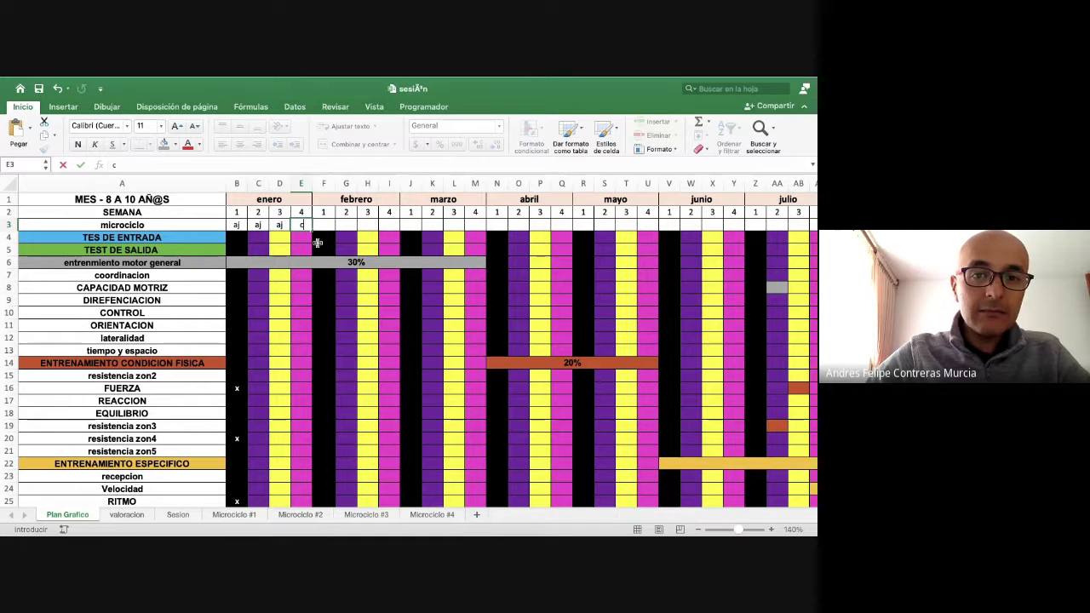
type("g")
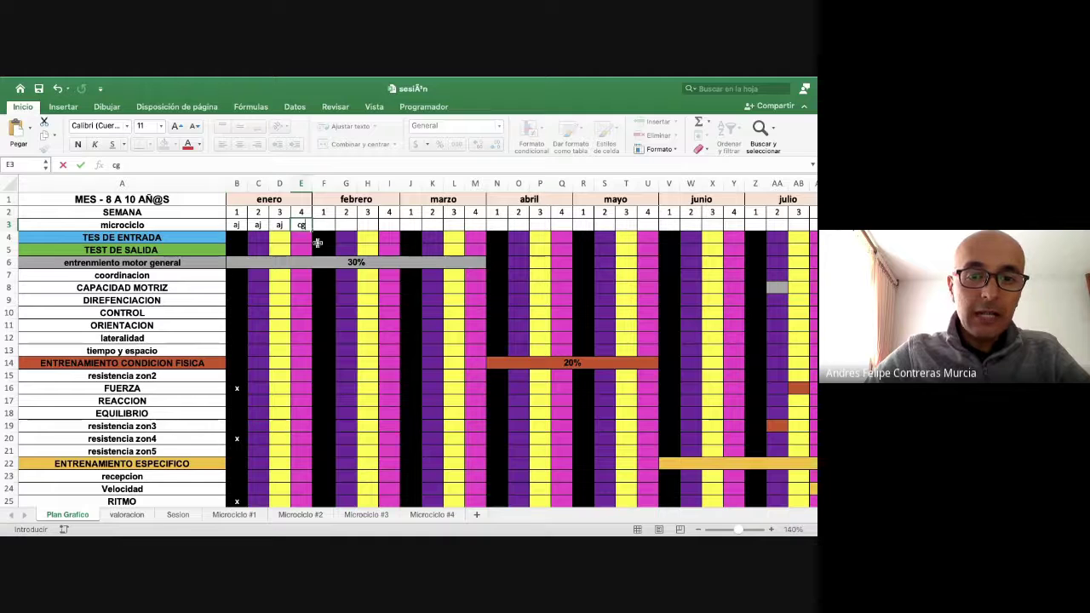
key("Tab")
type("cg")
key("Tab")
type("c")
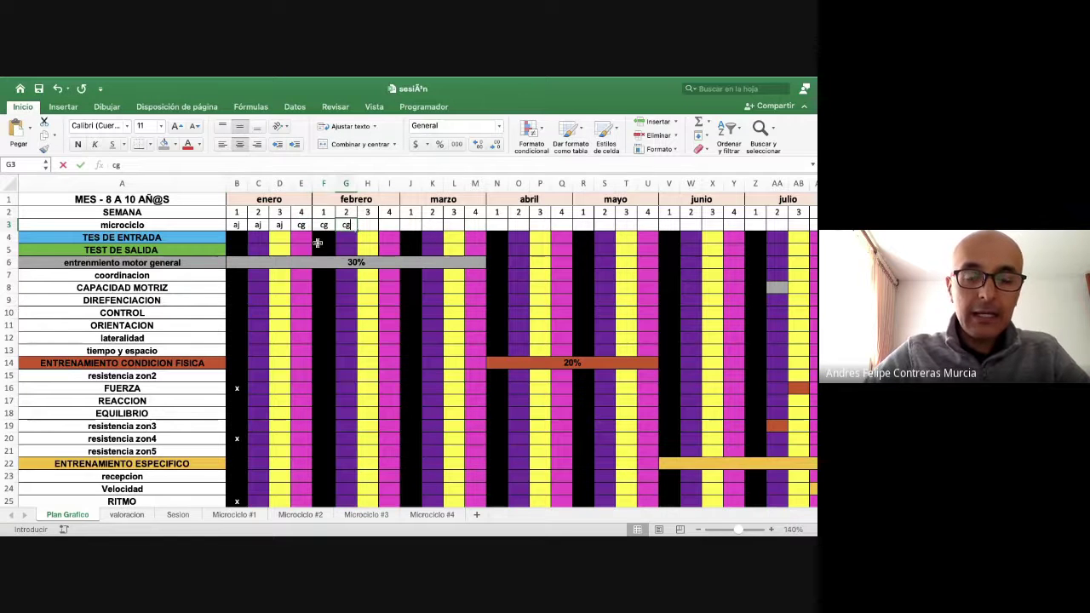
type("g")
key("Tab")
Step: Enter "imp" in the microciclo row for weeks 3 and 4 of febrero
scroll(318, 242, "down", 10)
scroll(317, 242, "up", 5)
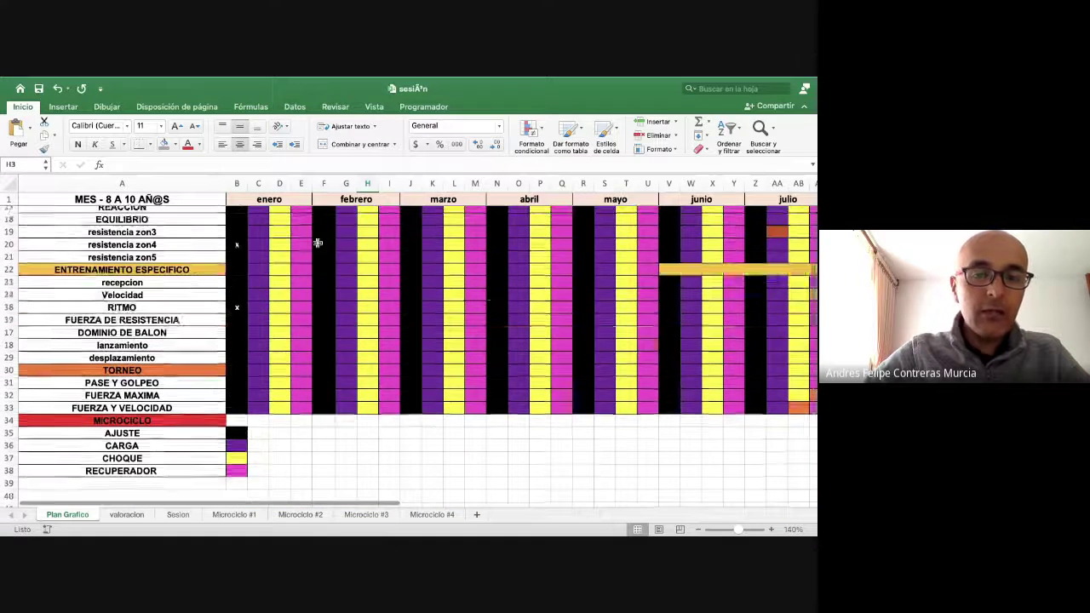
scroll(317, 243, "up", 5)
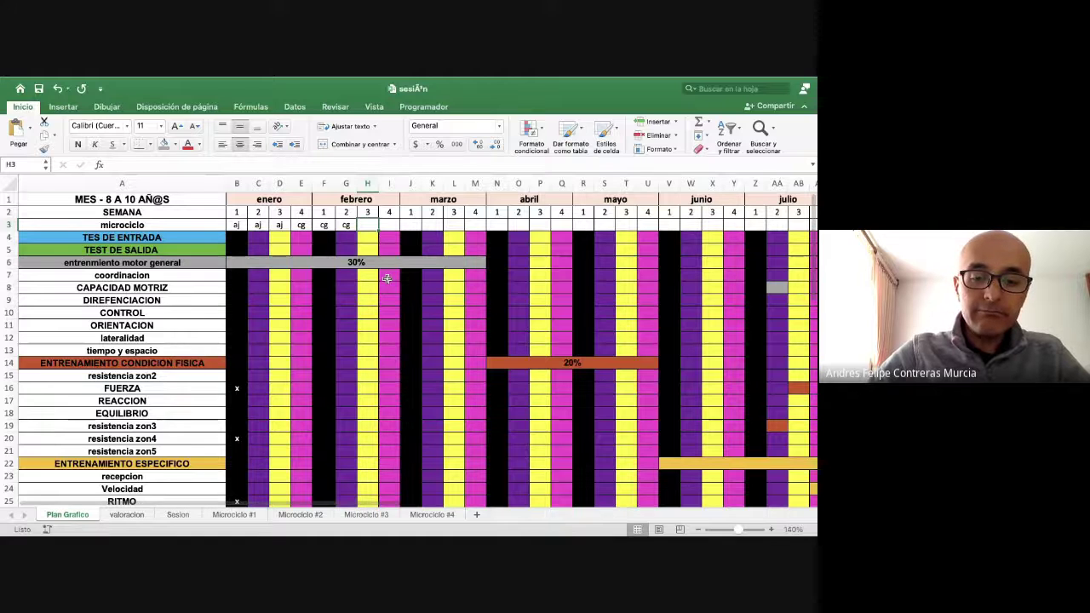
type("imp")
key("Tab")
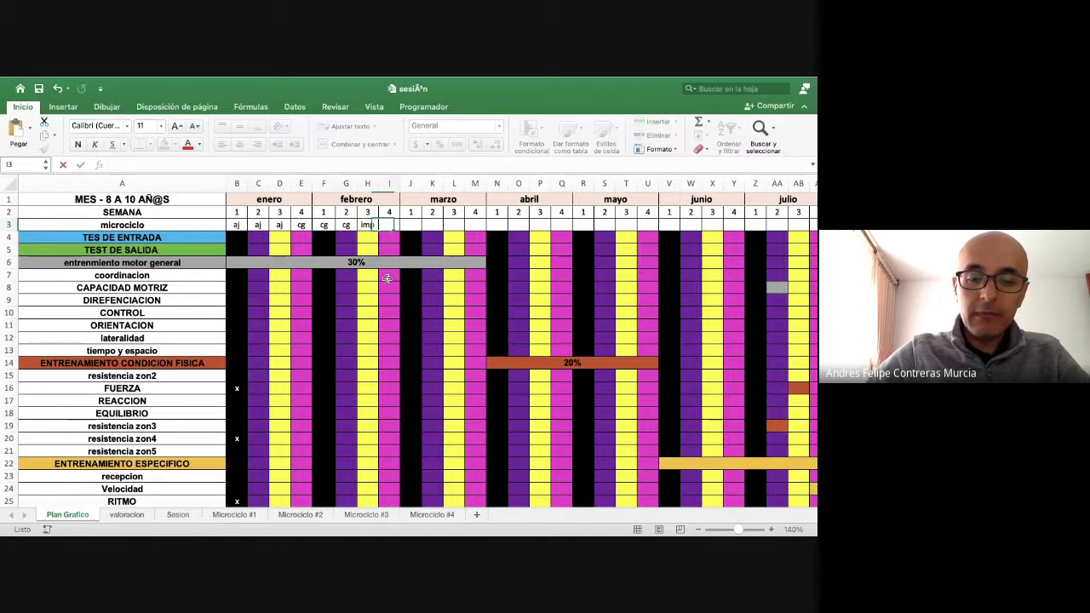
type("imp")
key("Tab")
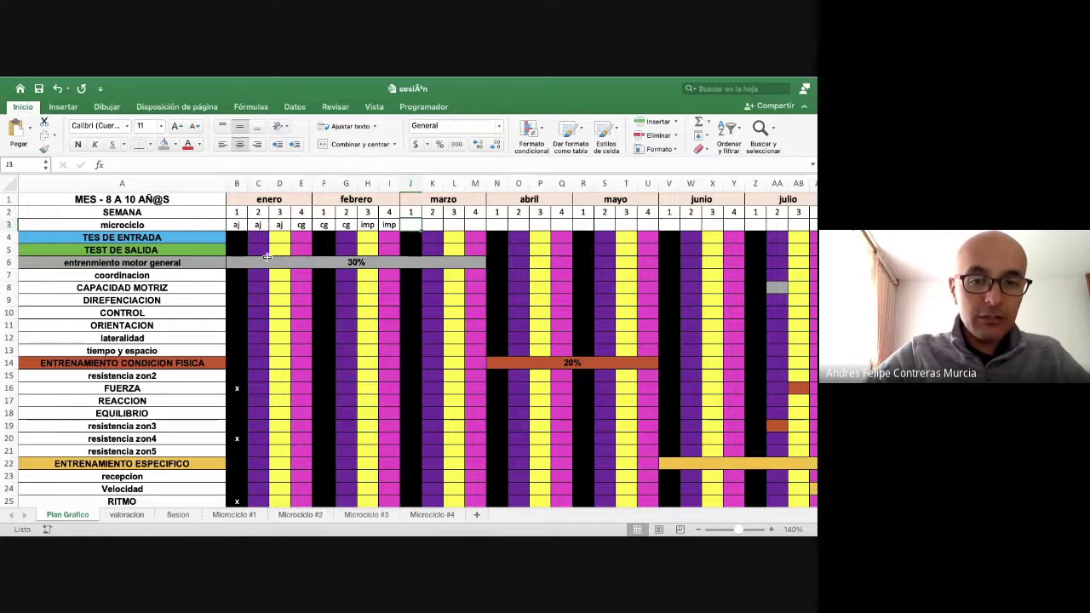
left_click(240, 326)
left_click(308, 339)
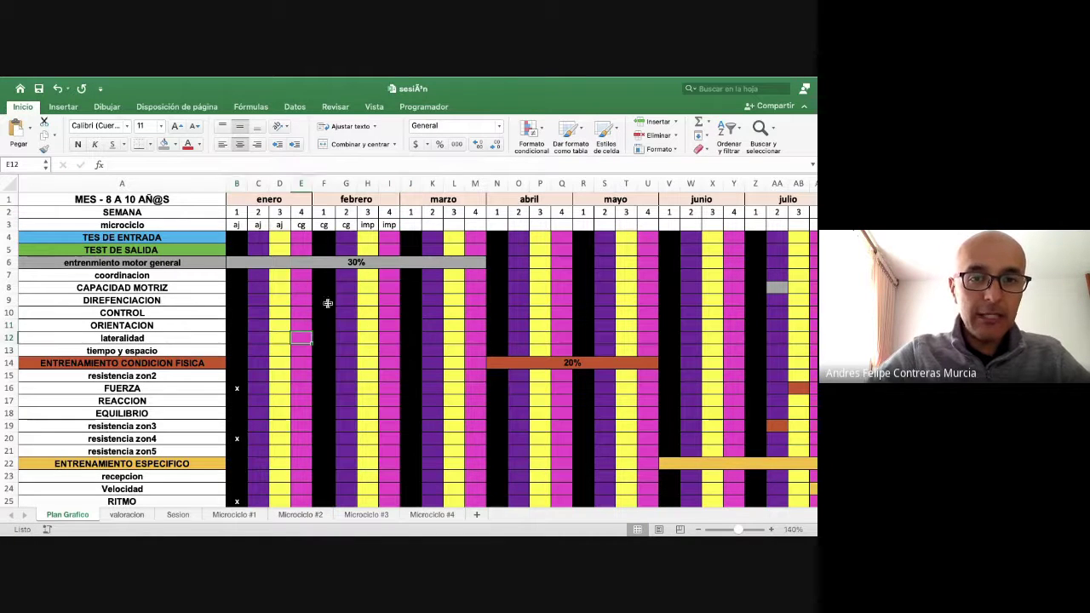
left_click(259, 227)
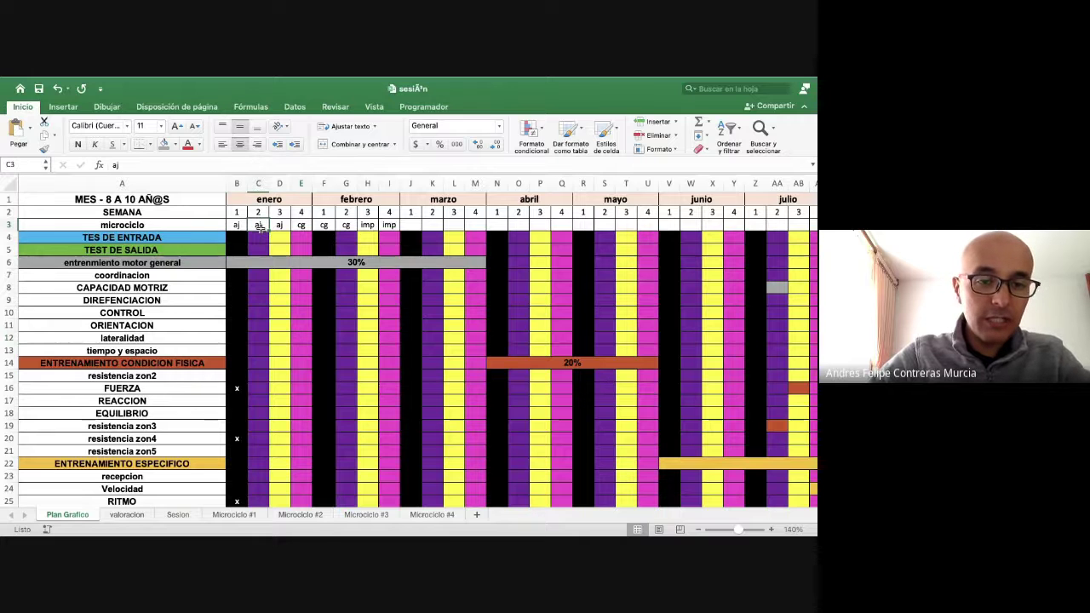
Step: In the Sesion sheet, insert an empty column between "Subcapacidad" and "zona de entrenamiento"
left_click(175, 515)
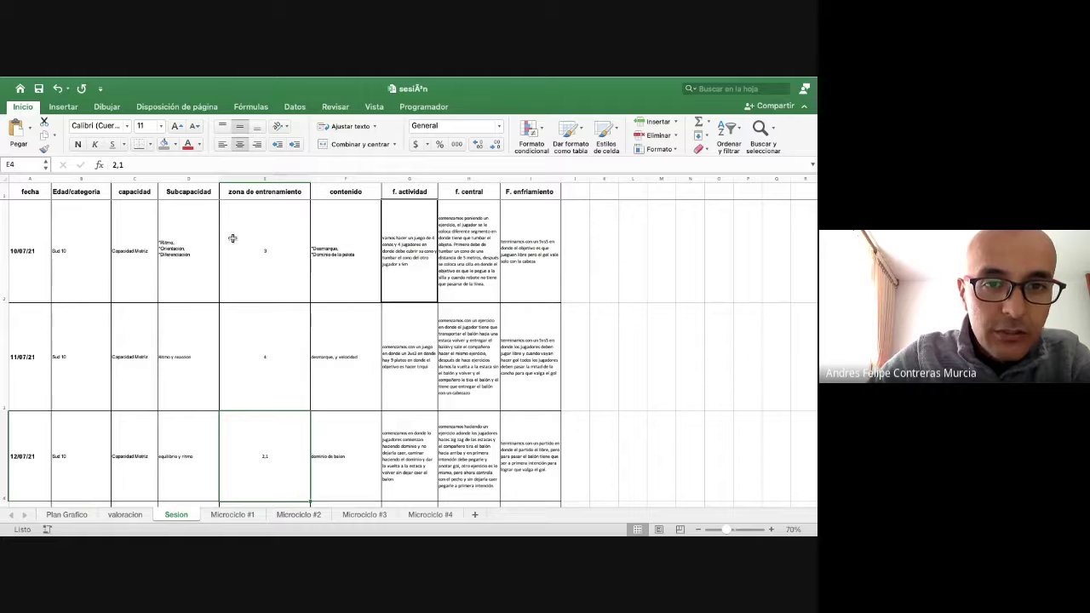
left_click(178, 185)
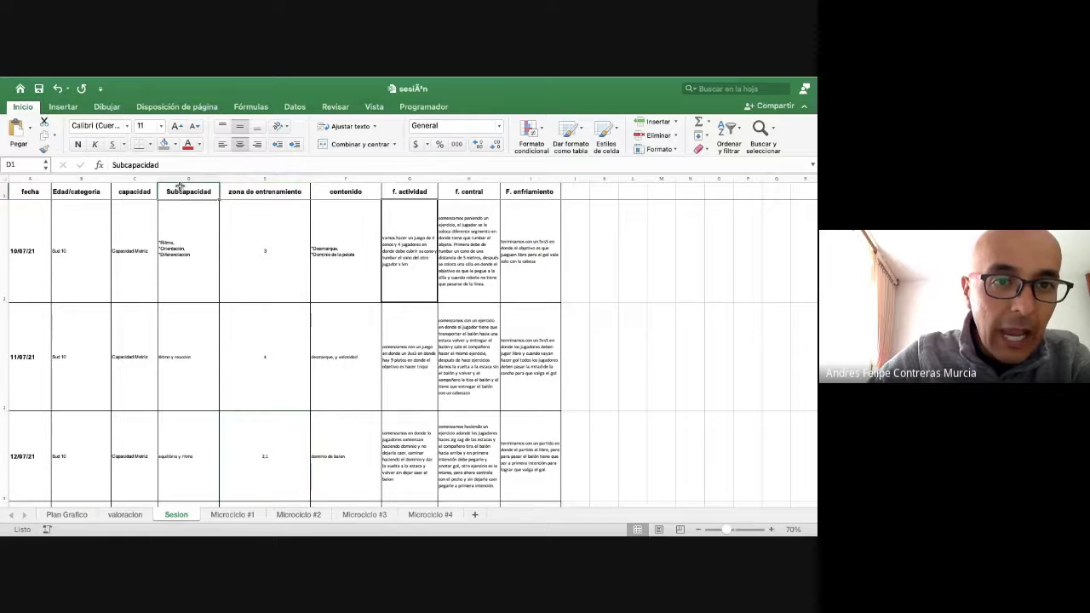
left_click(145, 179)
left_click(247, 178)
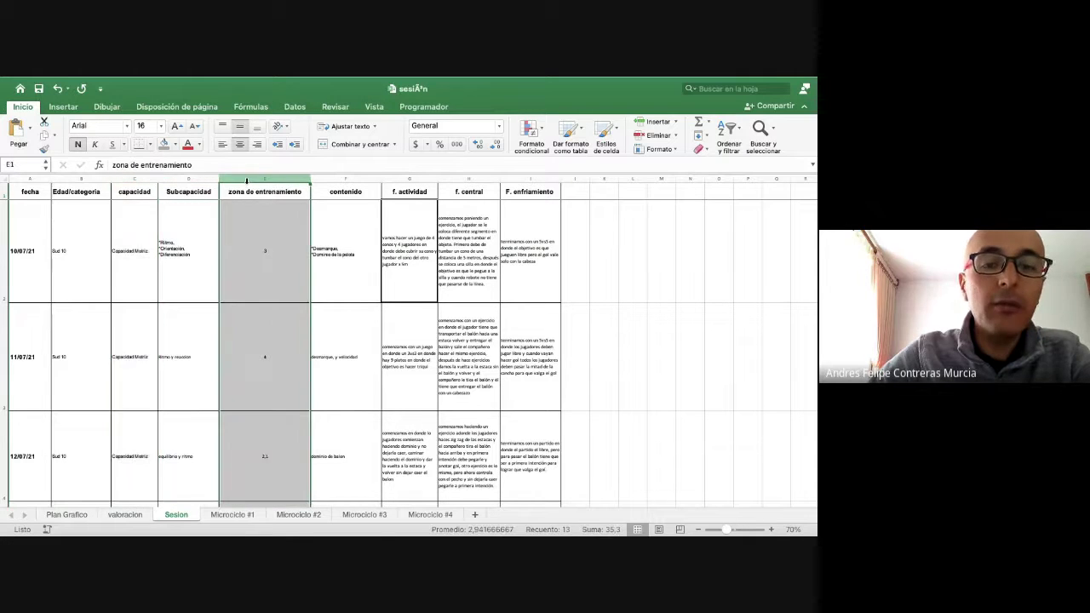
right_click(247, 181)
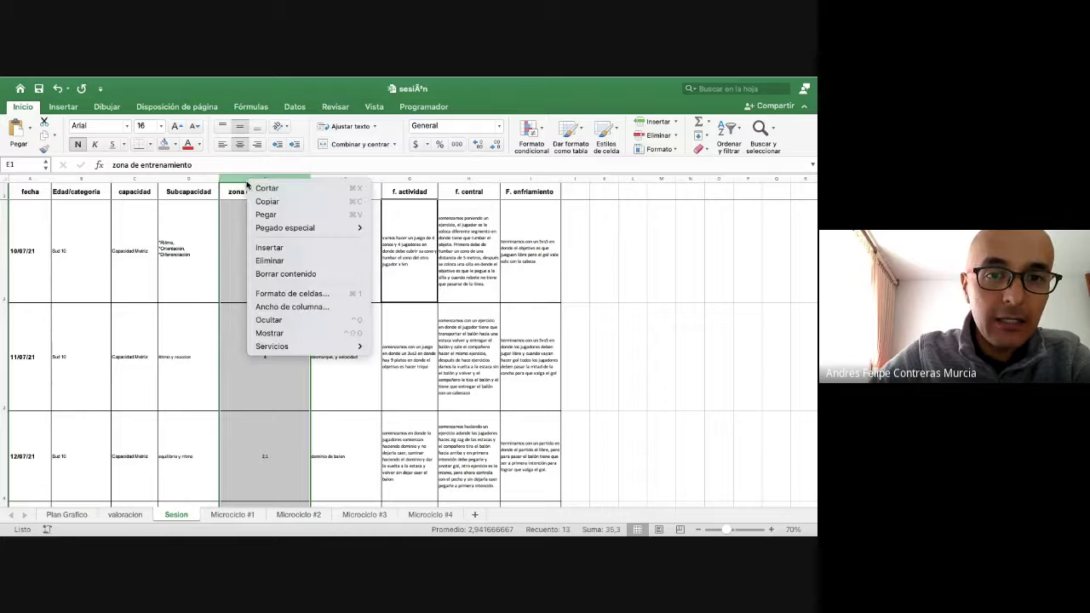
left_click(264, 246)
Step: Head the new column "microciclo" and enter "aj" for the 10/07/21 session
left_click(248, 192)
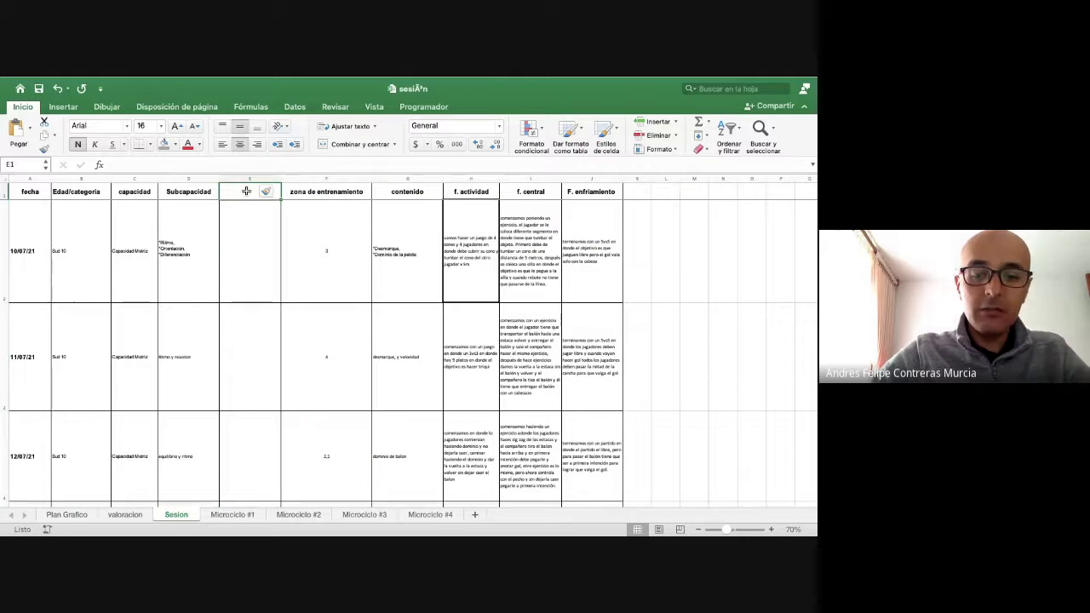
type("microciclo")
key("Return")
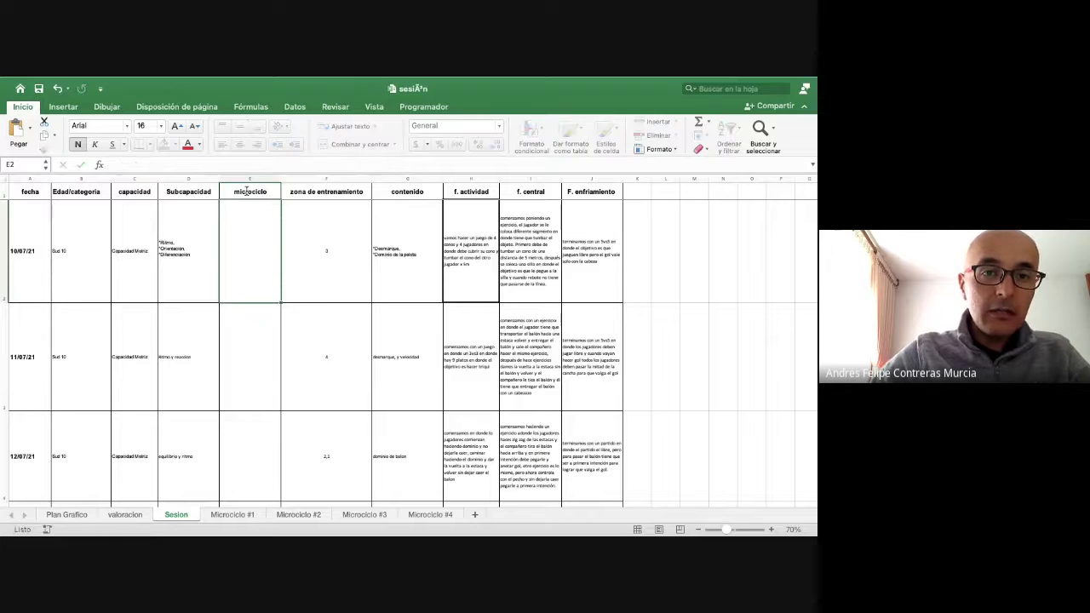
type("4")
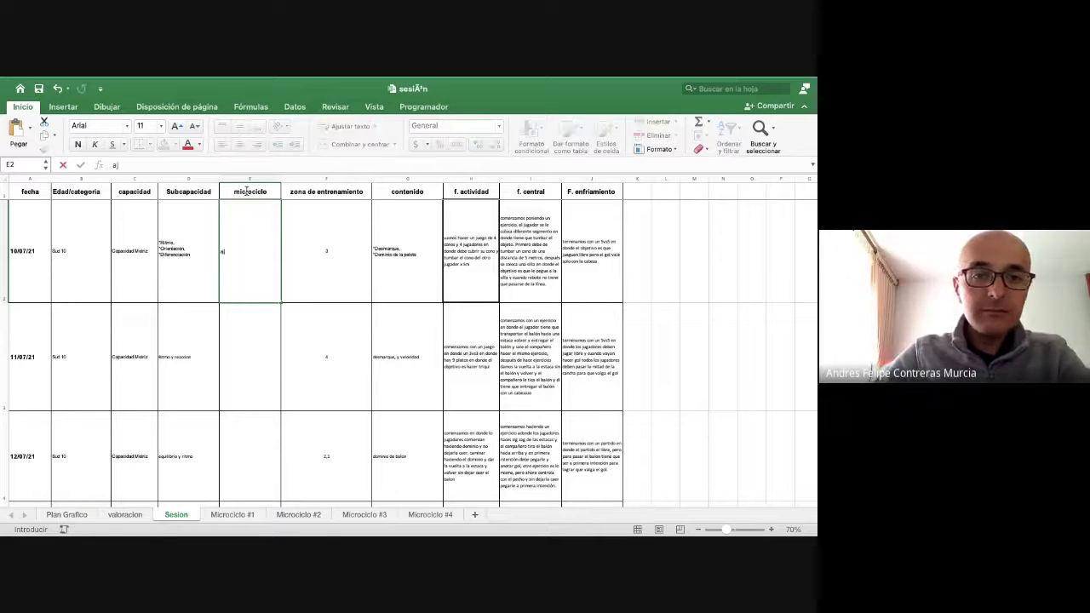
key("Return")
left_click(233, 235)
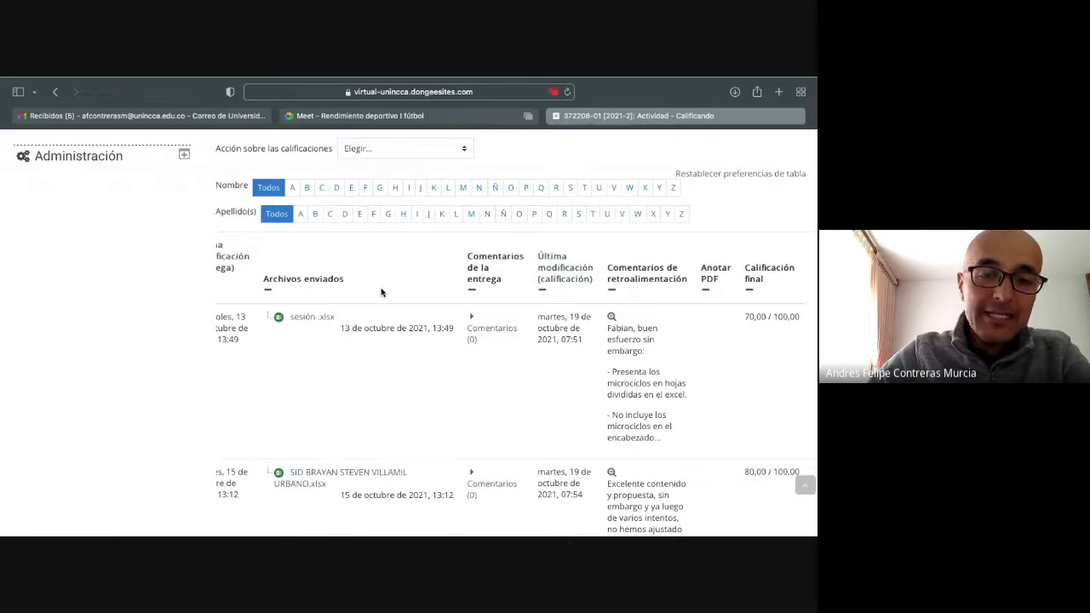
Step: In the browser, go from the submissions list to the Semana 10 Actividad page and highlight instruction 1 about adding a "Microciclo" column
scroll(381, 292, "up", 1)
scroll(385, 289, "down", 2)
scroll(337, 327, "left", 10)
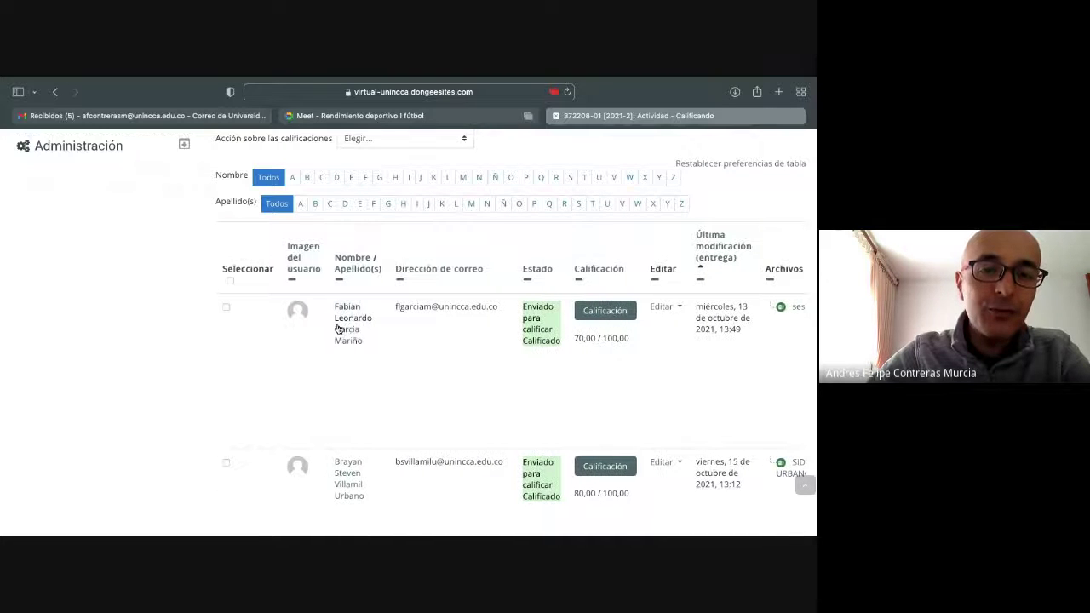
scroll(337, 329, "right", 5)
scroll(338, 329, "left", 5)
scroll(338, 329, "up", 5)
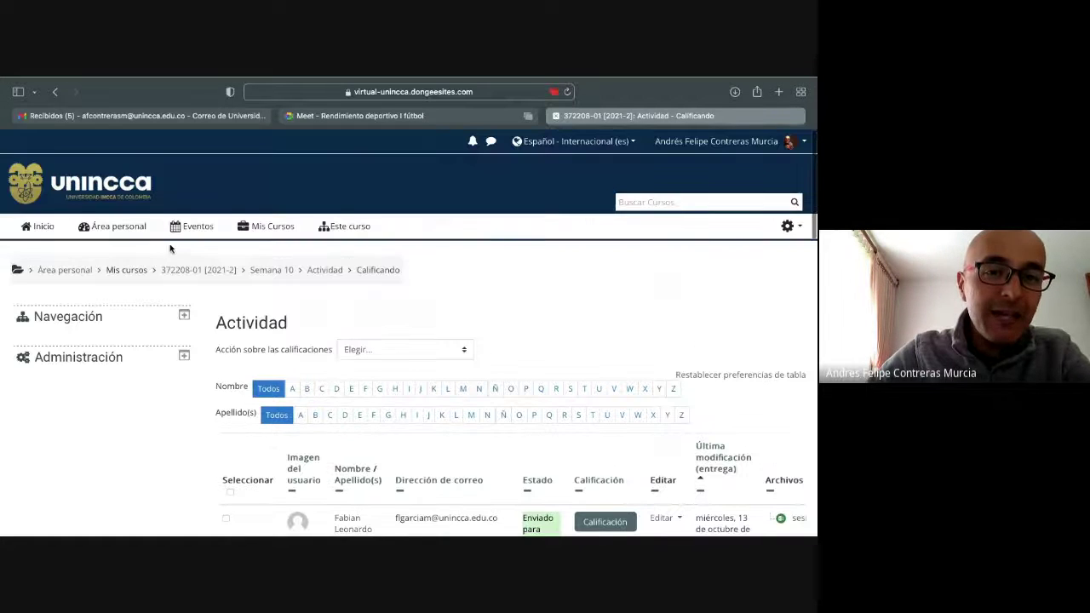
left_click(320, 269)
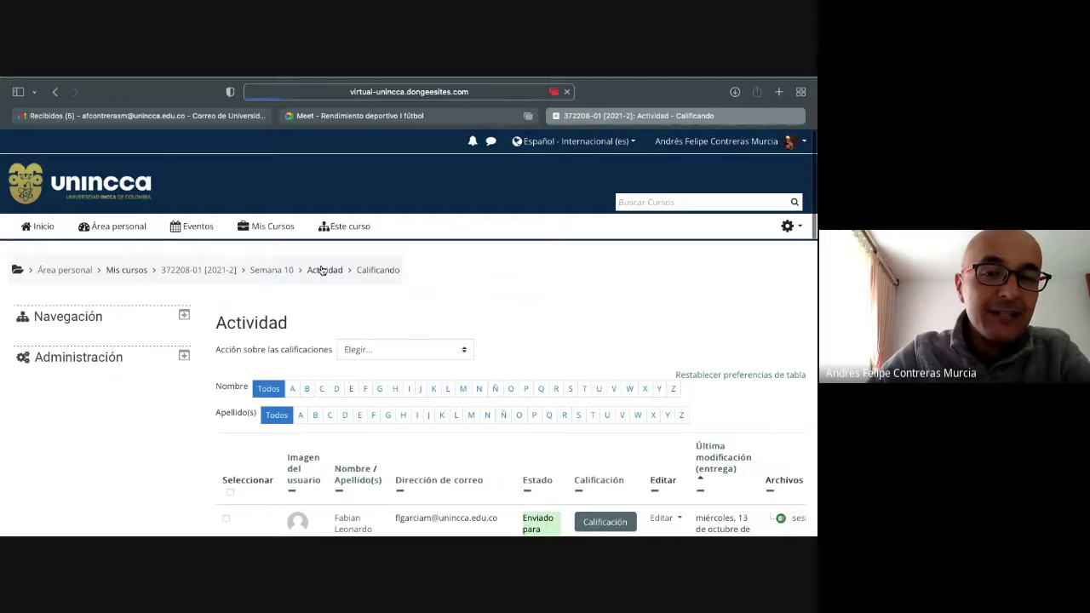
scroll(316, 320, "down", 1)
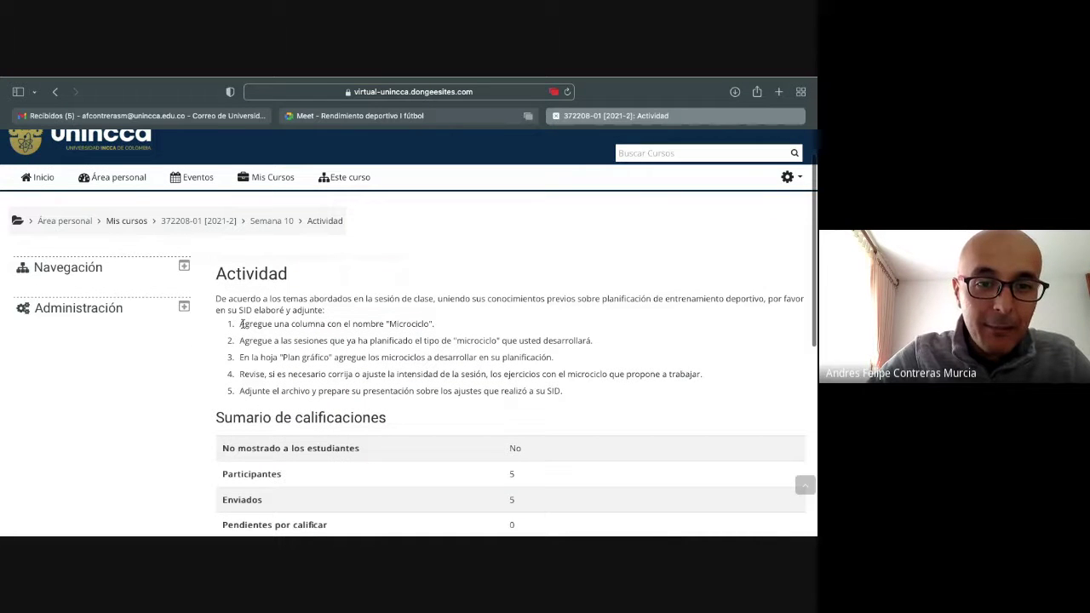
left_click_drag(240, 324, 426, 324)
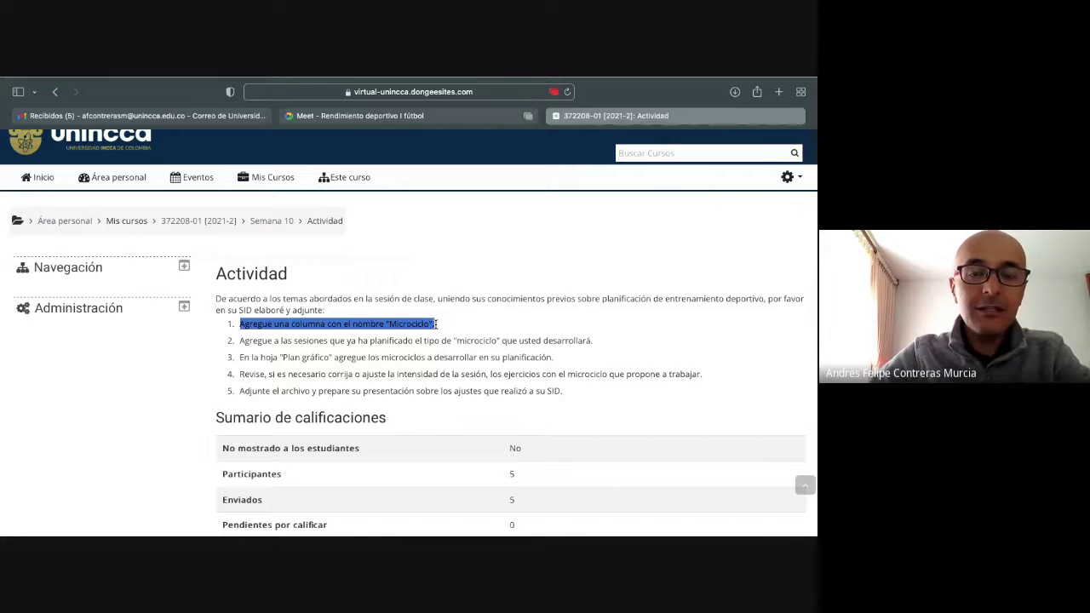
Step: Return to the session workbook and fill the whole microciclo column with a gold colour
key("ctrl+Left")
key("ctrl+Left")
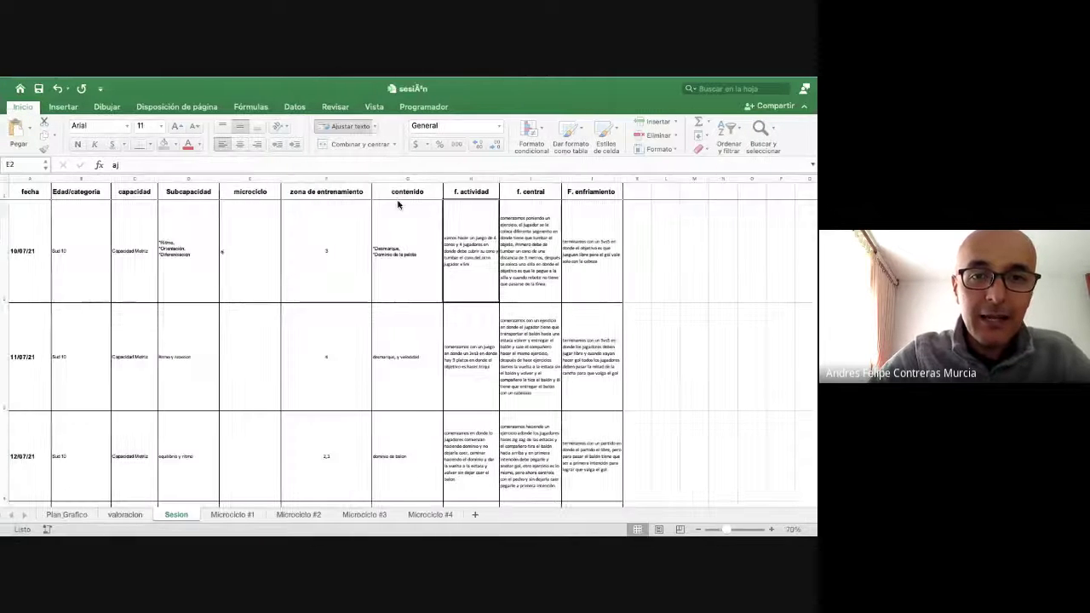
left_click(250, 178)
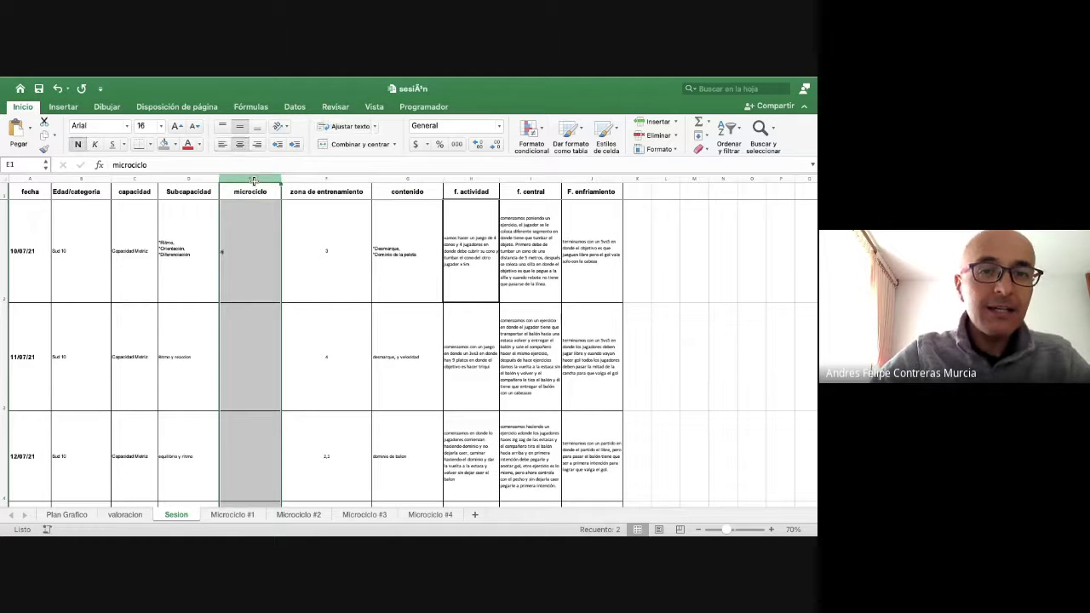
left_click(175, 144)
left_click(241, 200)
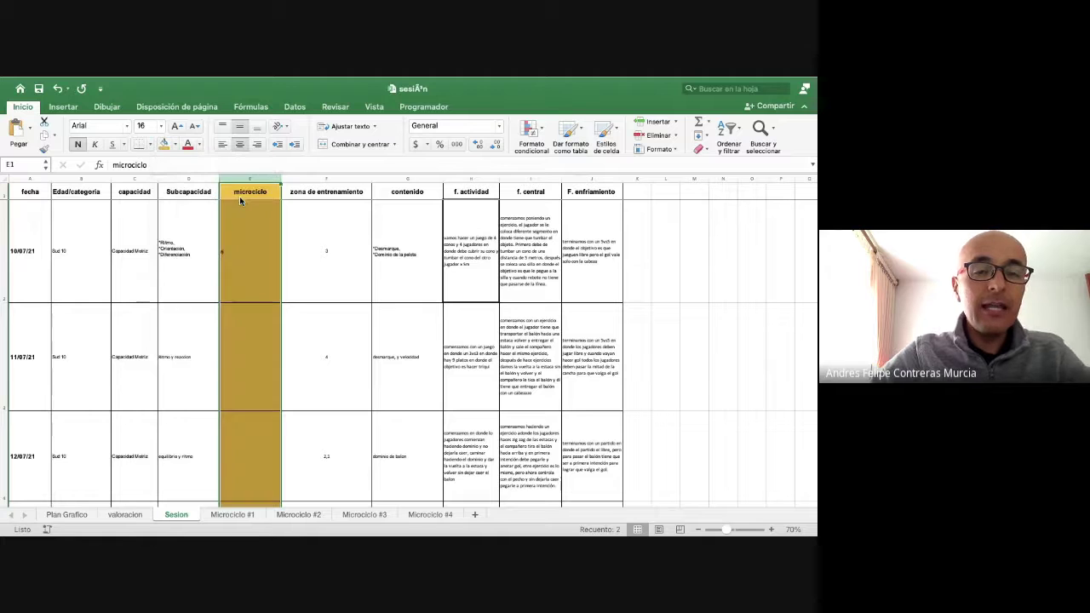
left_click(251, 255)
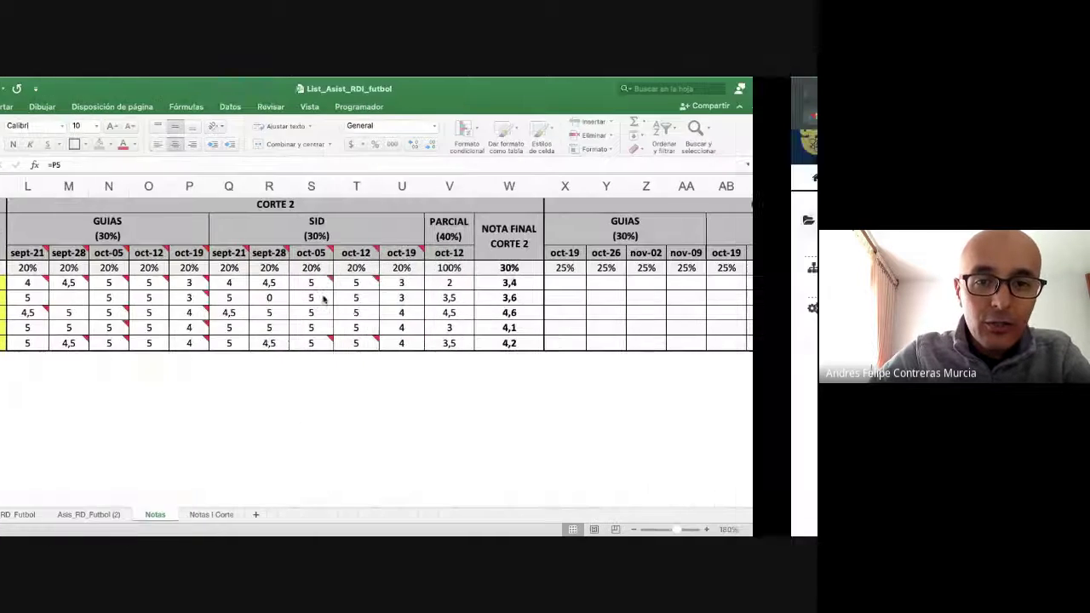
Step: Switch to the activity page in the browser and highlight the text on planned sessions and "microciclo" type in instruction 2
key("ctrl+Right")
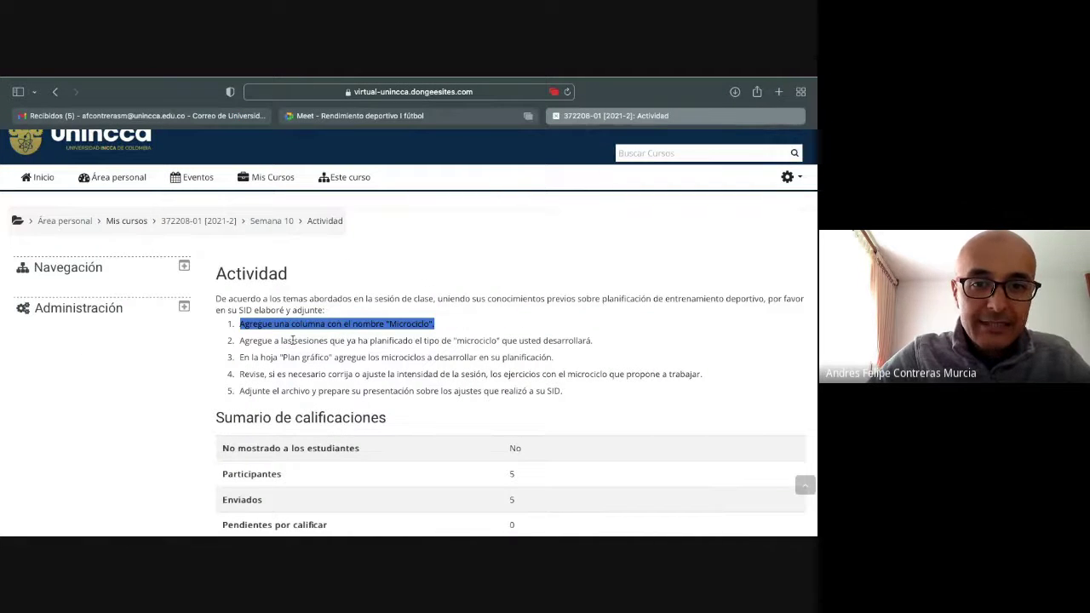
left_click_drag(292, 341, 500, 340)
Step: Back in the Sesion sheet, enter "ajuste" as the microciclo for the 11/07/21 and 12/07/21 sessions
key("ctrl+Left")
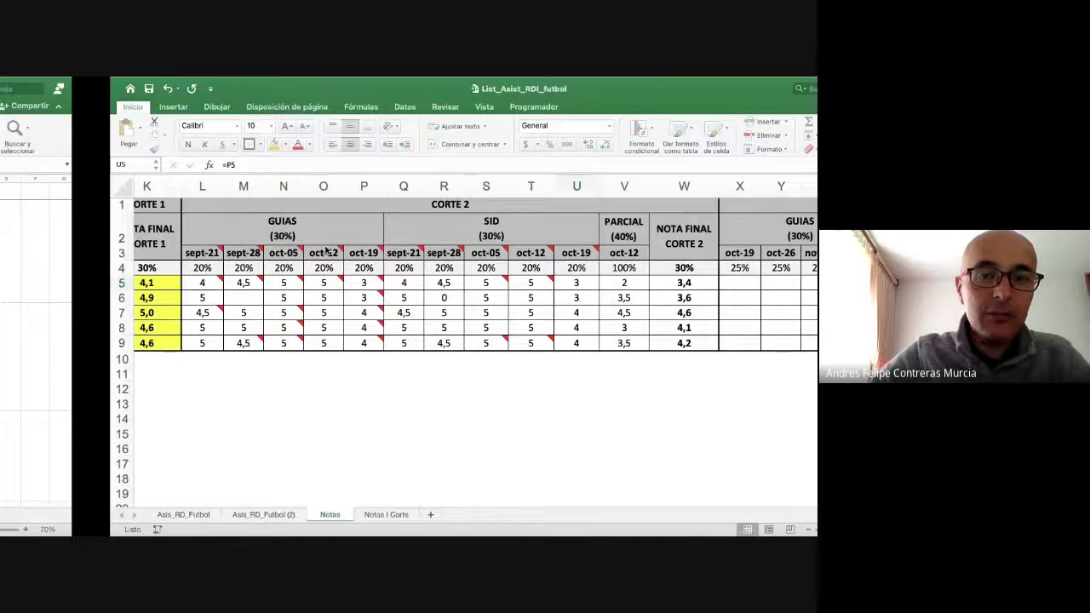
left_click(246, 338)
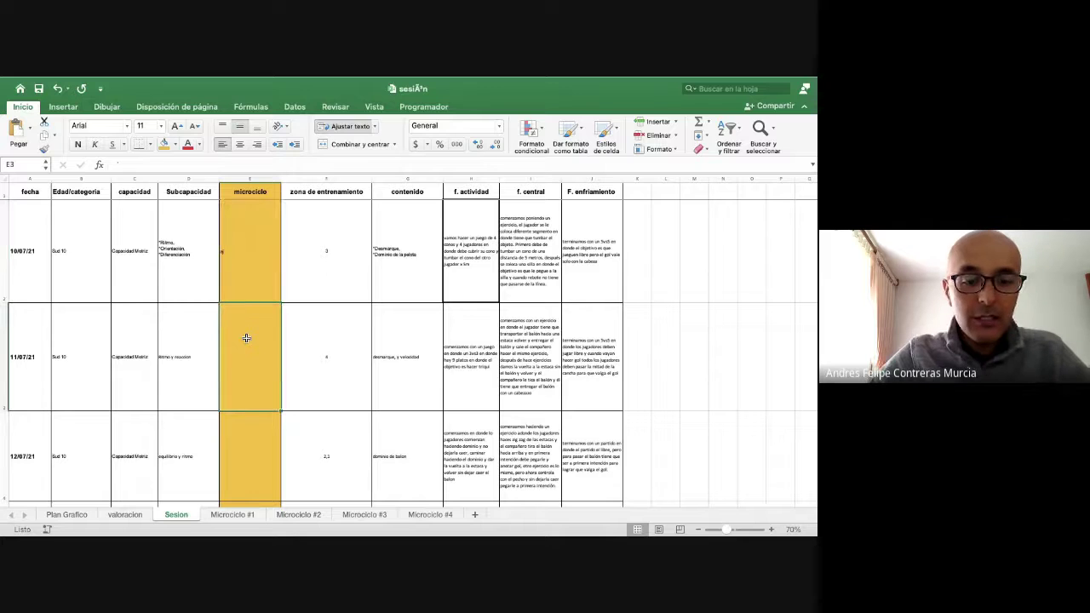
type("ajuste")
key("Return")
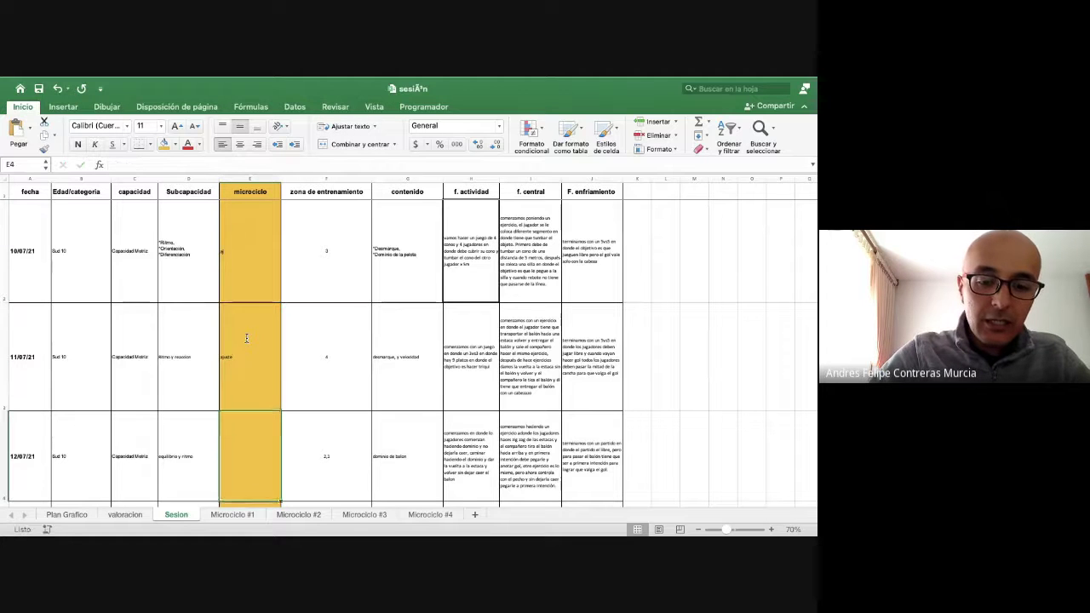
type("ajuste")
key("Return")
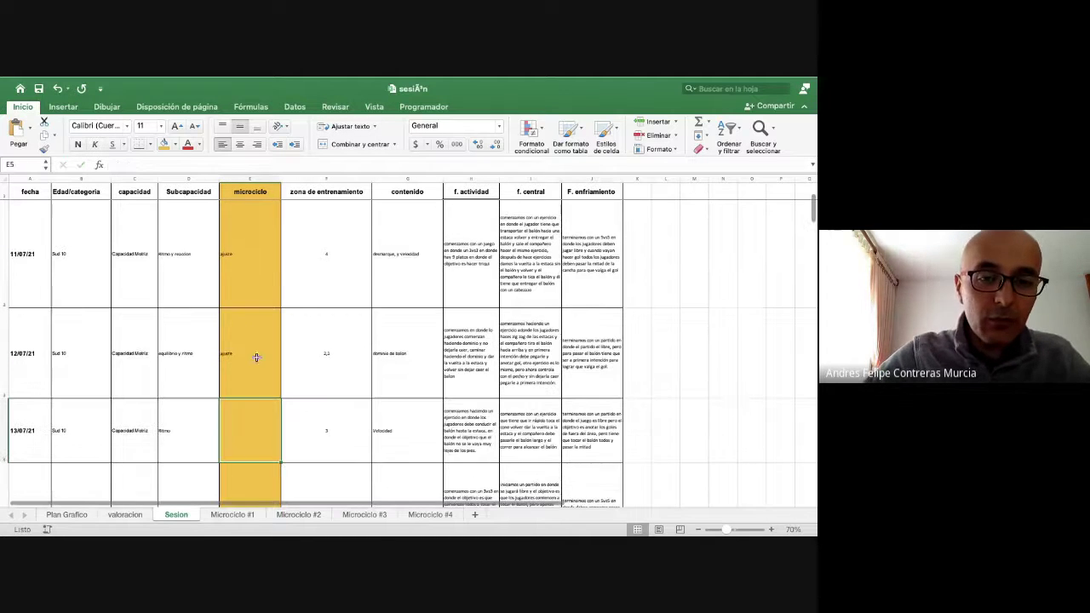
scroll(256, 357, "down", 3)
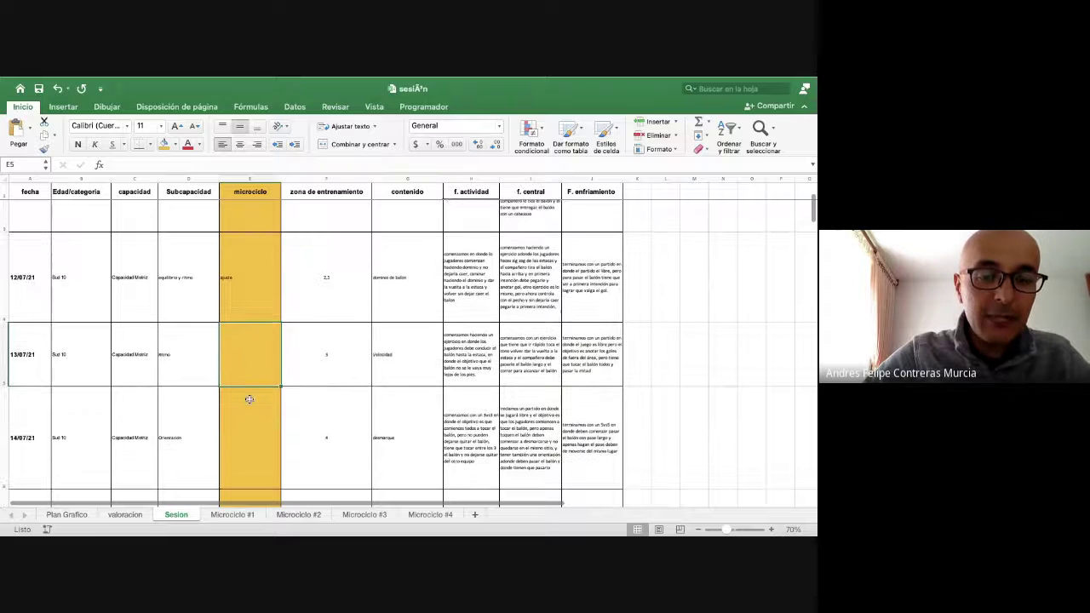
Step: Switch to the activity page in the browser and highlight the text on adding microcycles to "Plan gráfico" in instruction 3
key("ctrl+Right")
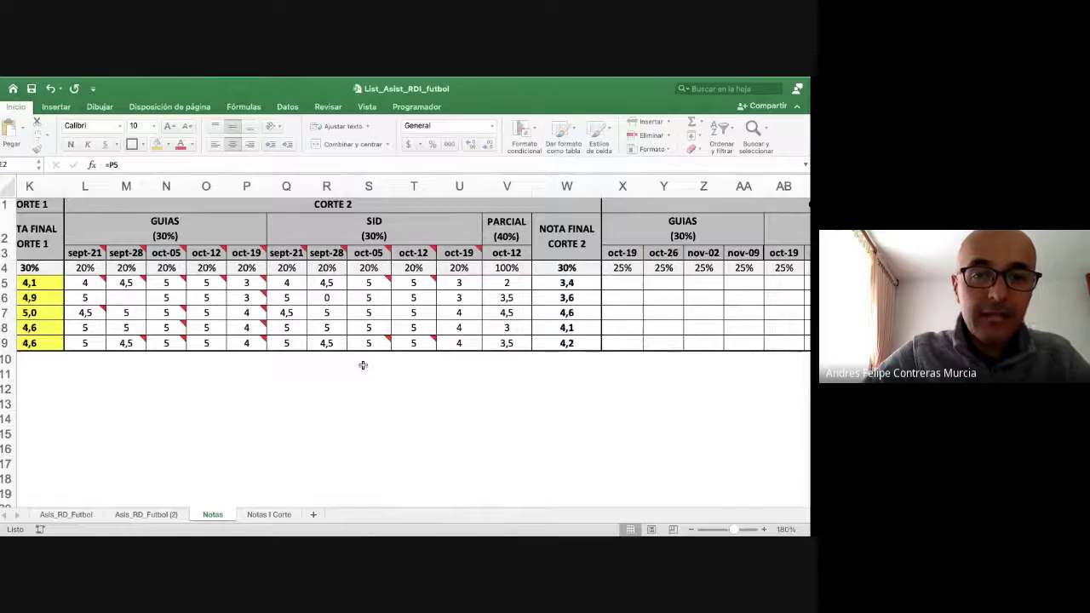
key("ctrl+Right")
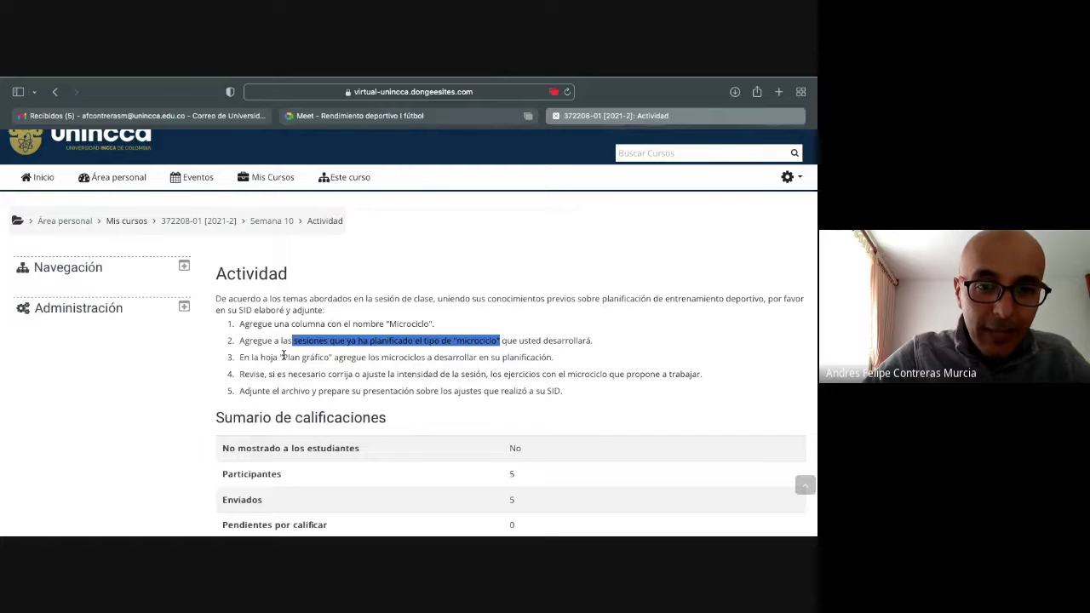
left_click_drag(284, 357, 420, 355)
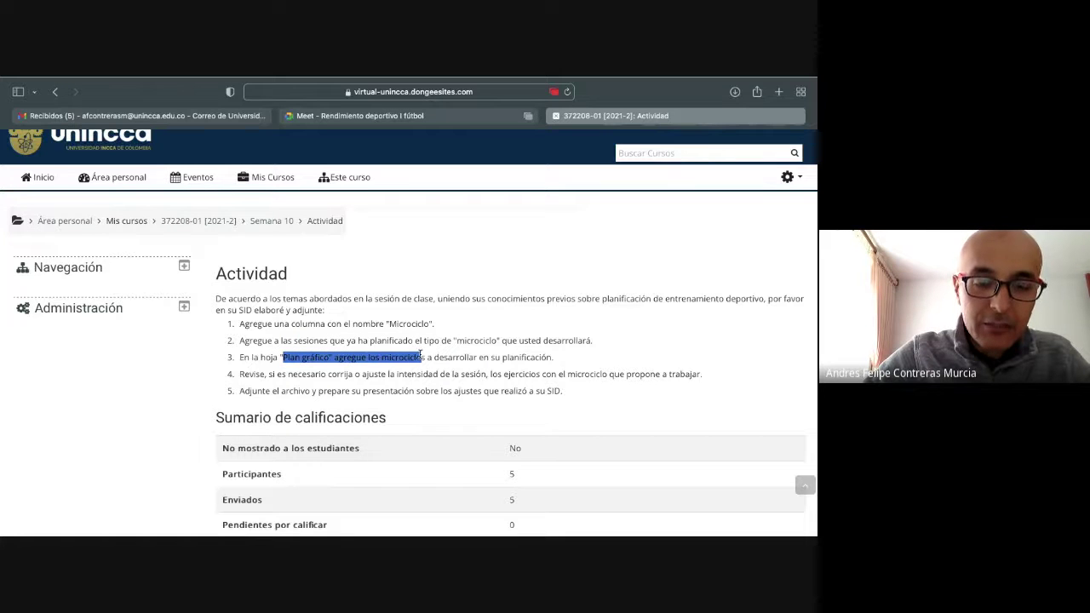
Step: Return to the session workbook's Plan Grafico sheet and check the first January microciclo entry against AJUSTE in the MICROCICLO colour key
key("ctrl+Left")
key("ctrl+Left")
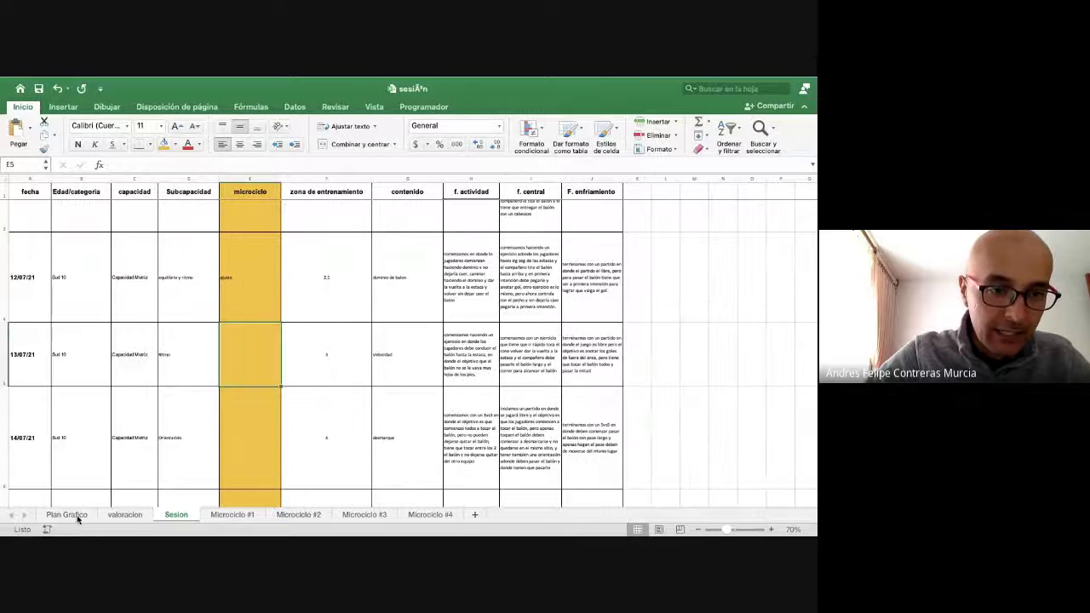
left_click(69, 515)
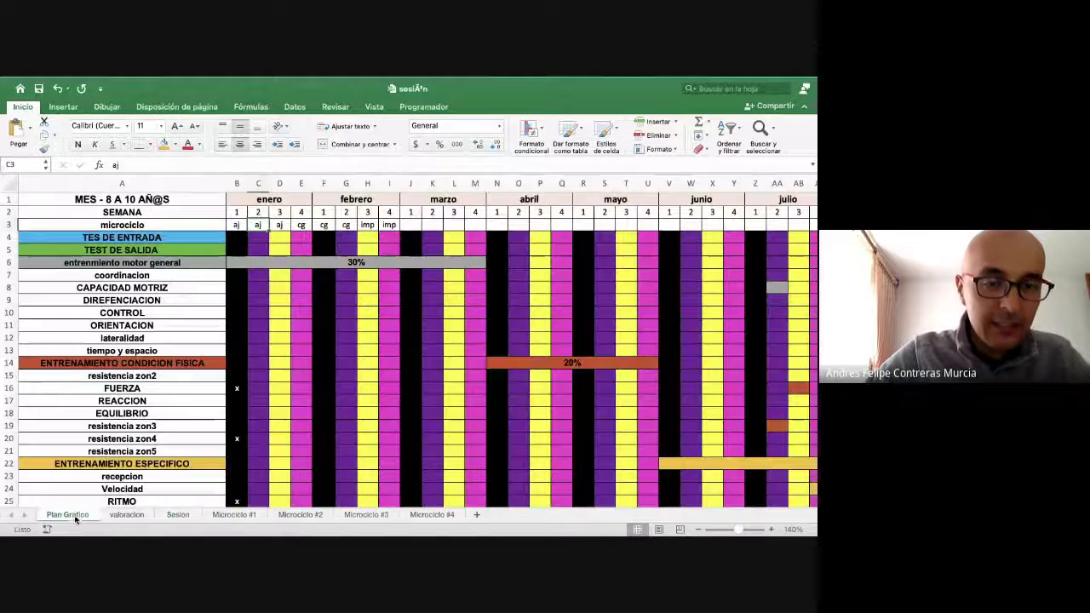
left_click(237, 227)
scroll(246, 337, "down", 8)
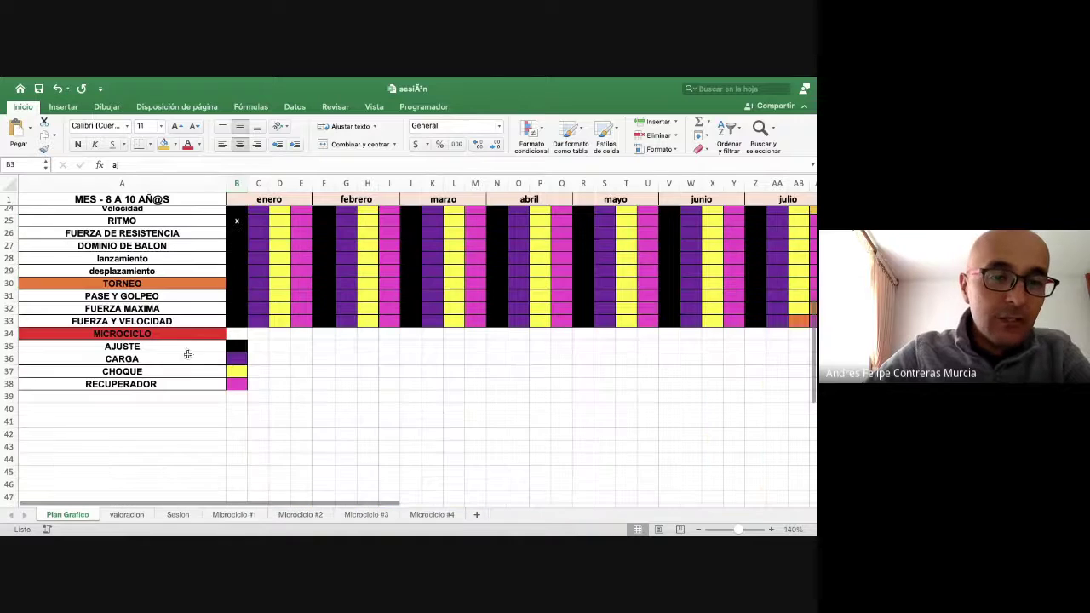
left_click(170, 347)
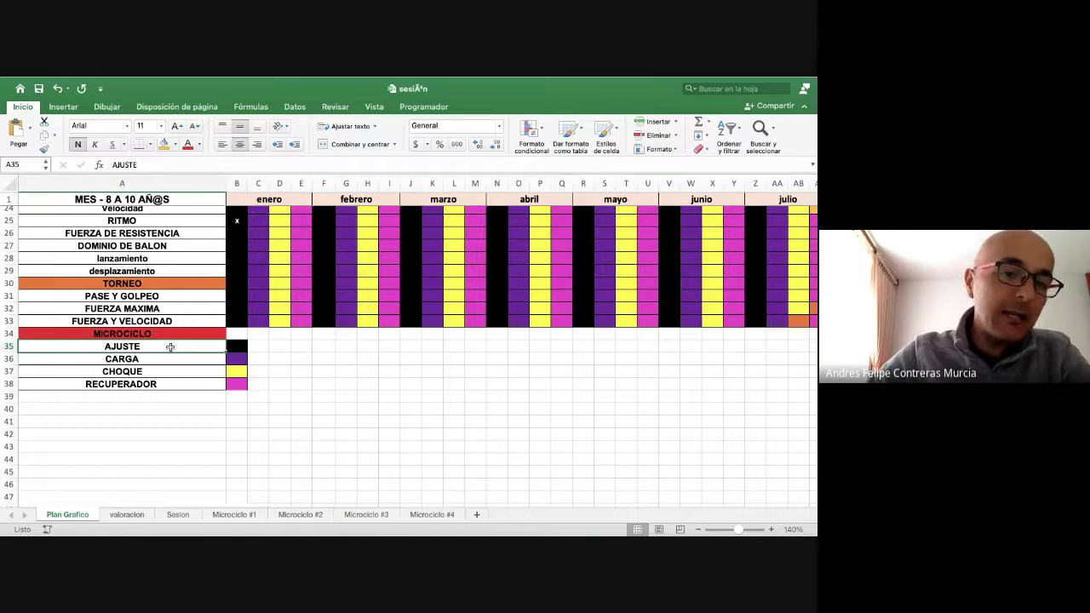
scroll(184, 373, "up", 8)
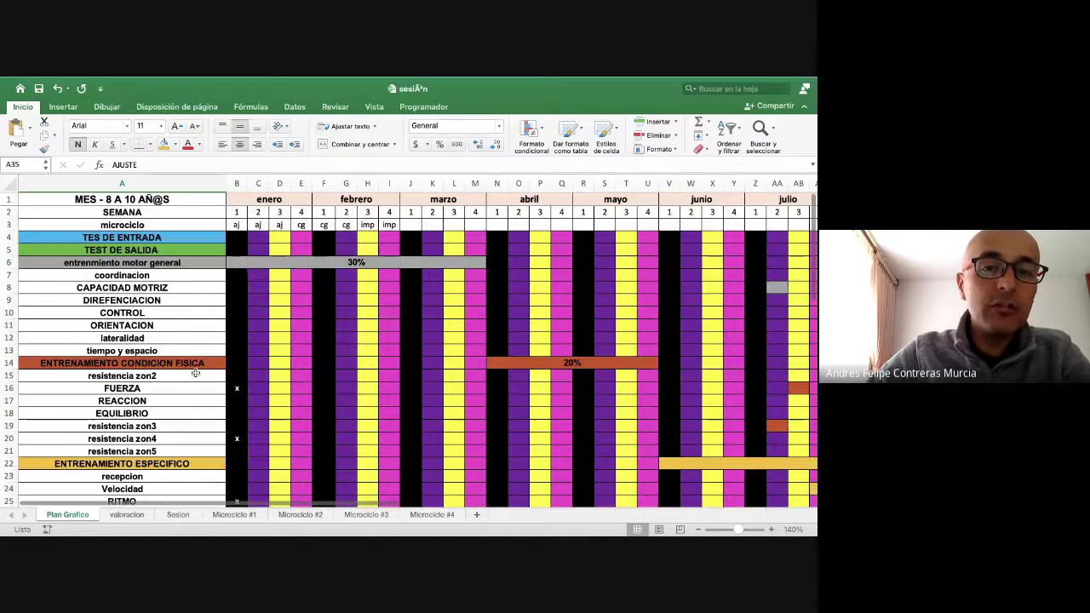
Step: Examine the microciclo row across February and March in Plan Grafico and look over the colour key below the plan
left_click(325, 224)
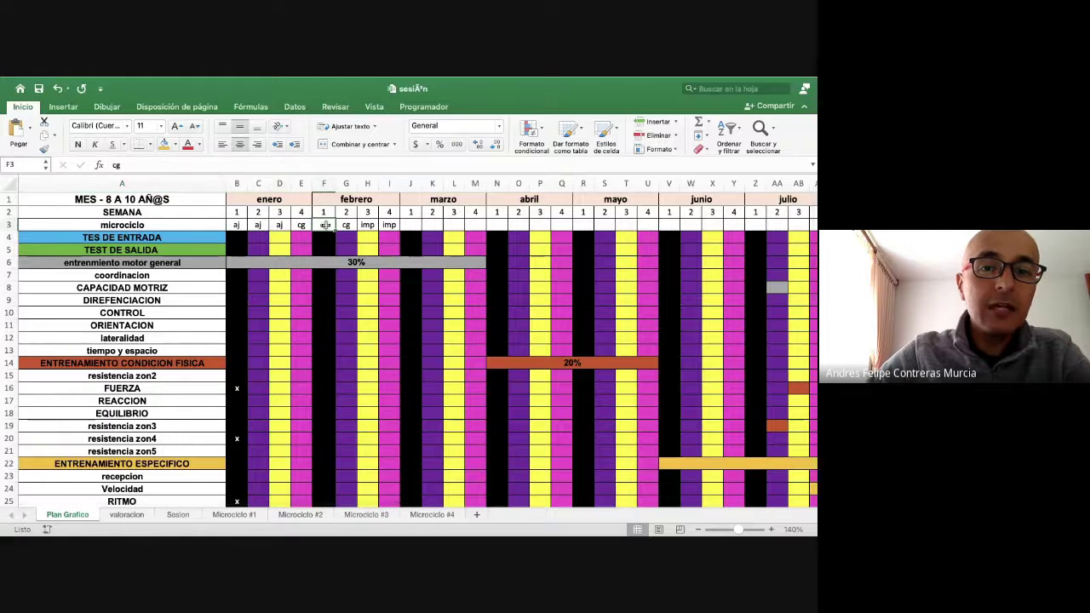
left_click(387, 225)
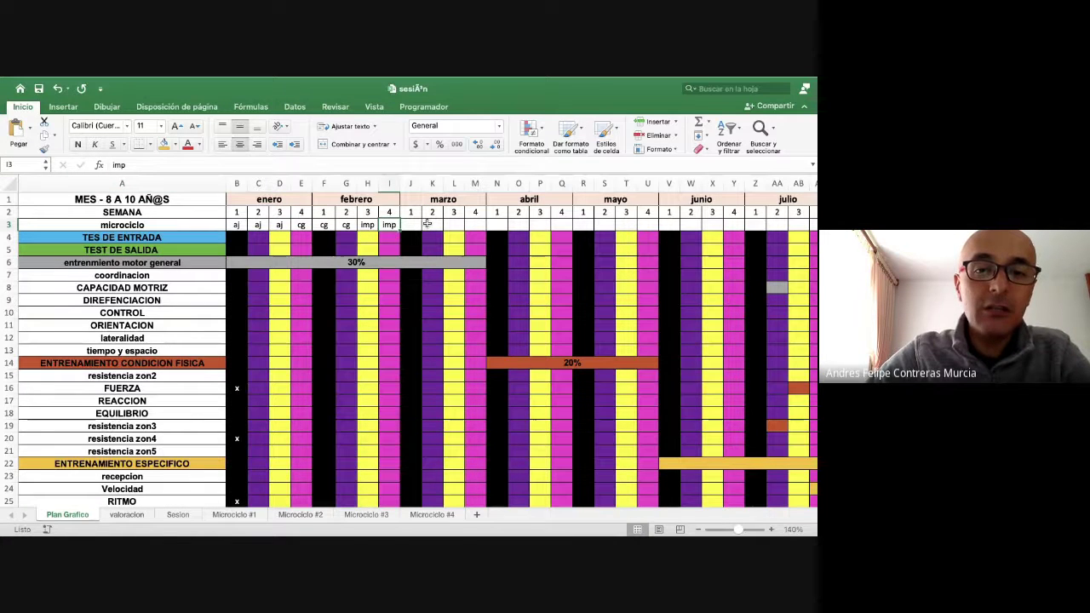
left_click(428, 223)
left_click(475, 225)
scroll(395, 363, "down", 10)
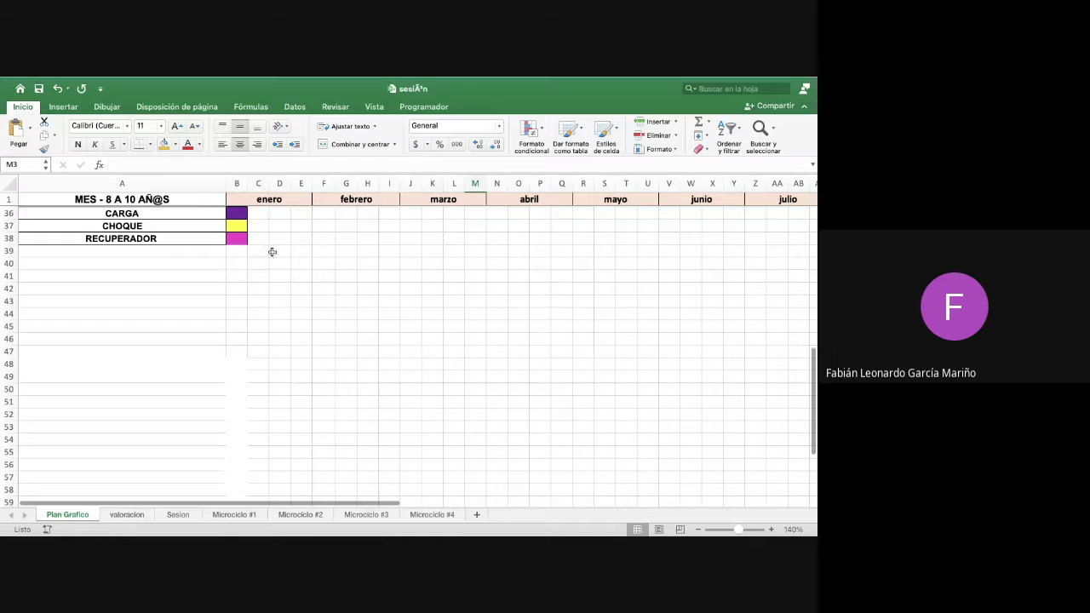
scroll(271, 251, "up", 2)
scroll(272, 270, "up", 8)
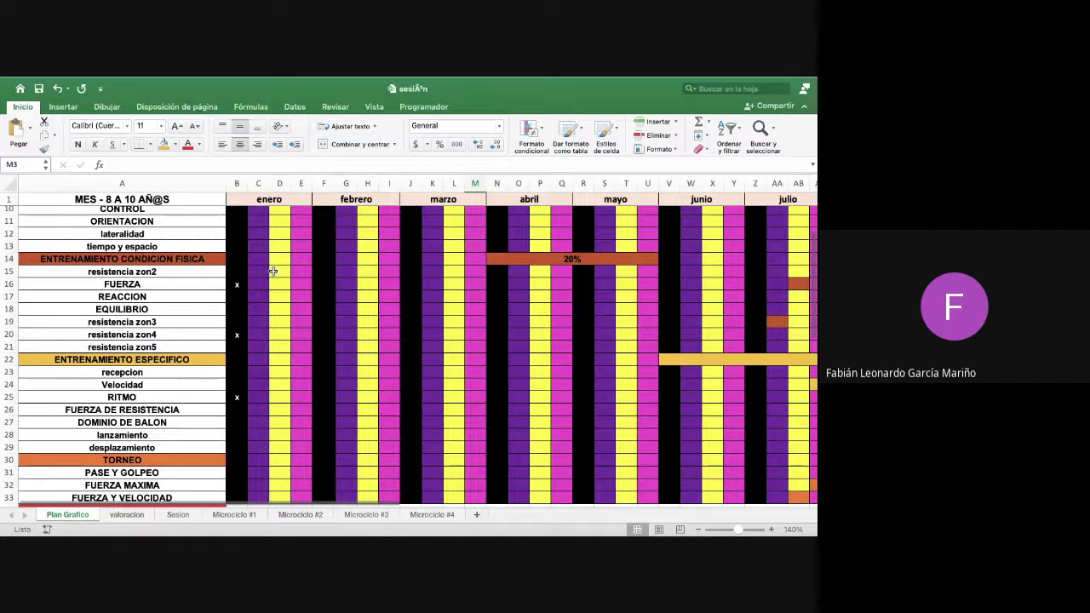
scroll(281, 277, "up", 3)
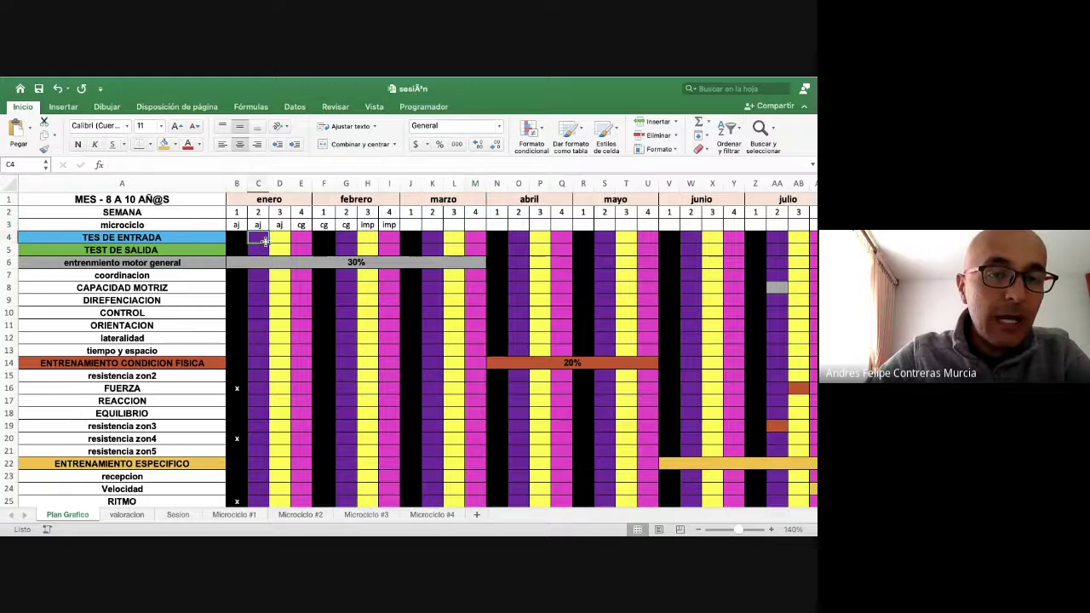
Step: Examine the January week 2 column in Plan Grafico, then the microciclo row and its week 2 entry
left_click(257, 288)
left_click(261, 337)
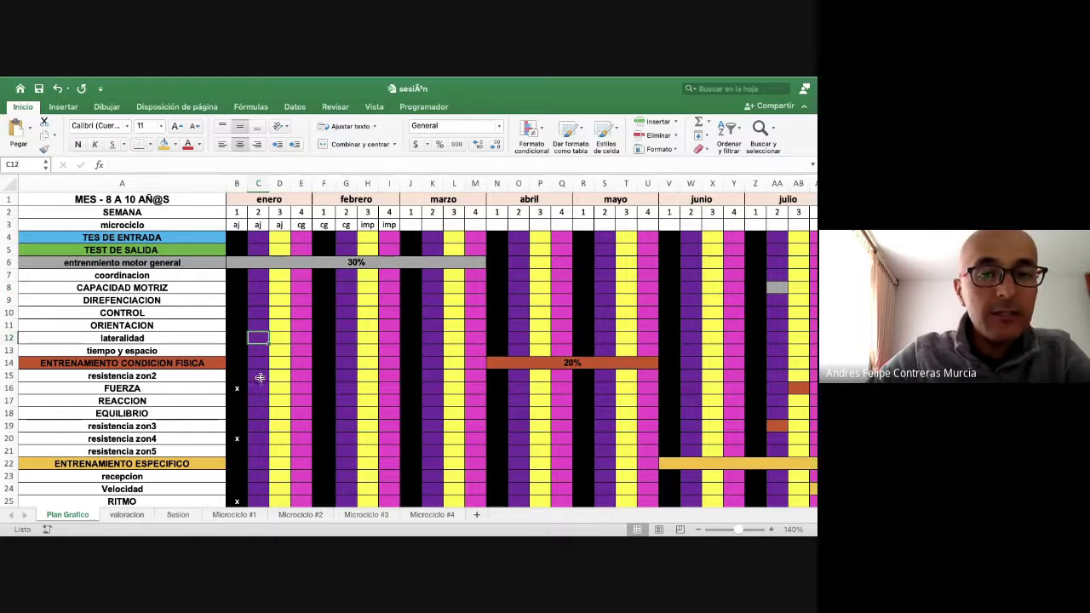
left_click(259, 377)
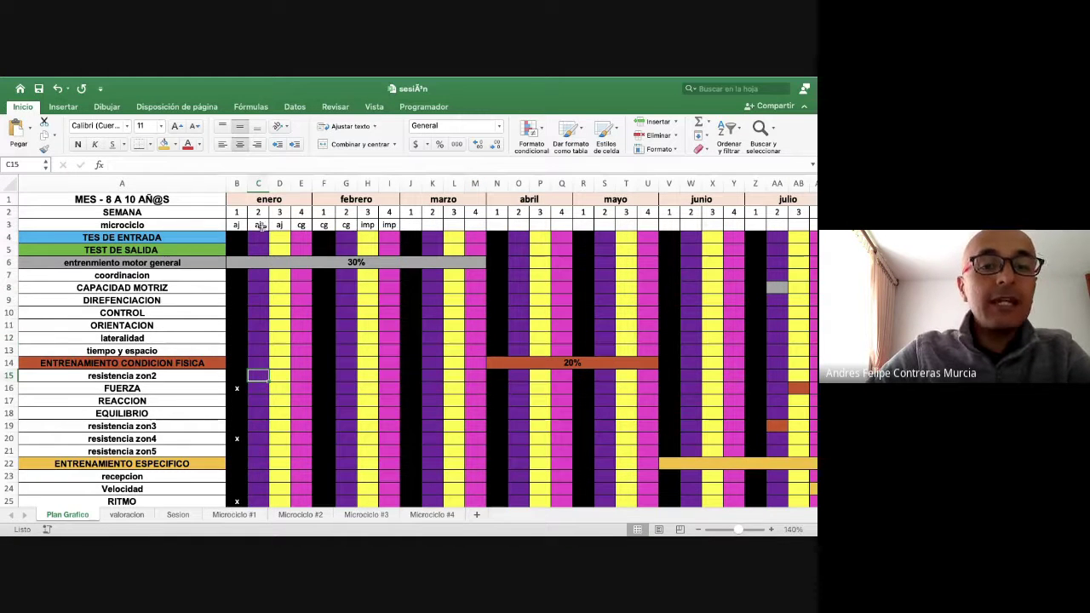
left_click(14, 224)
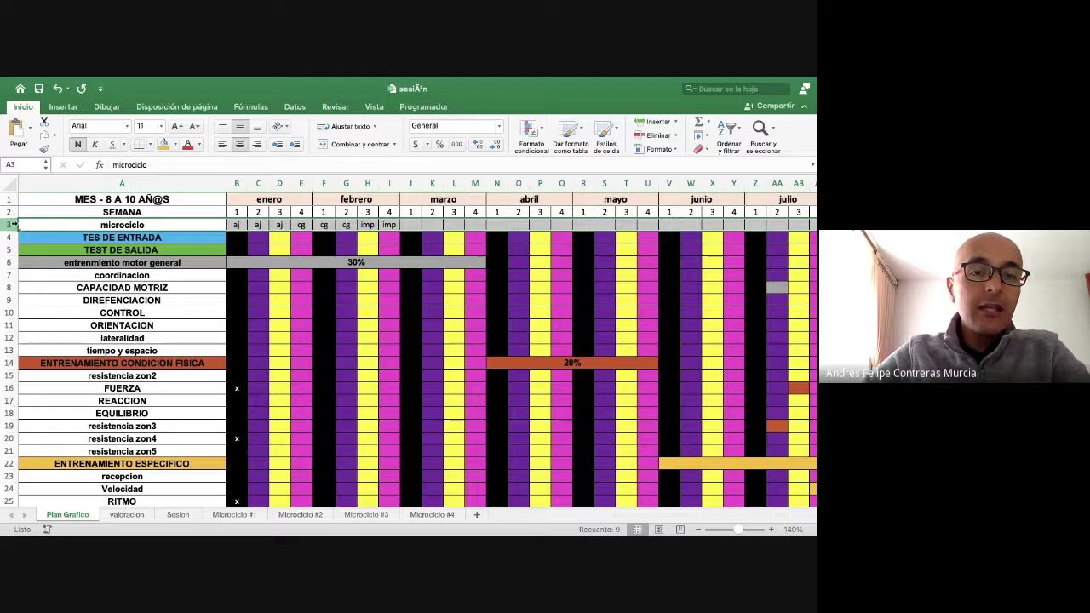
left_click(260, 225)
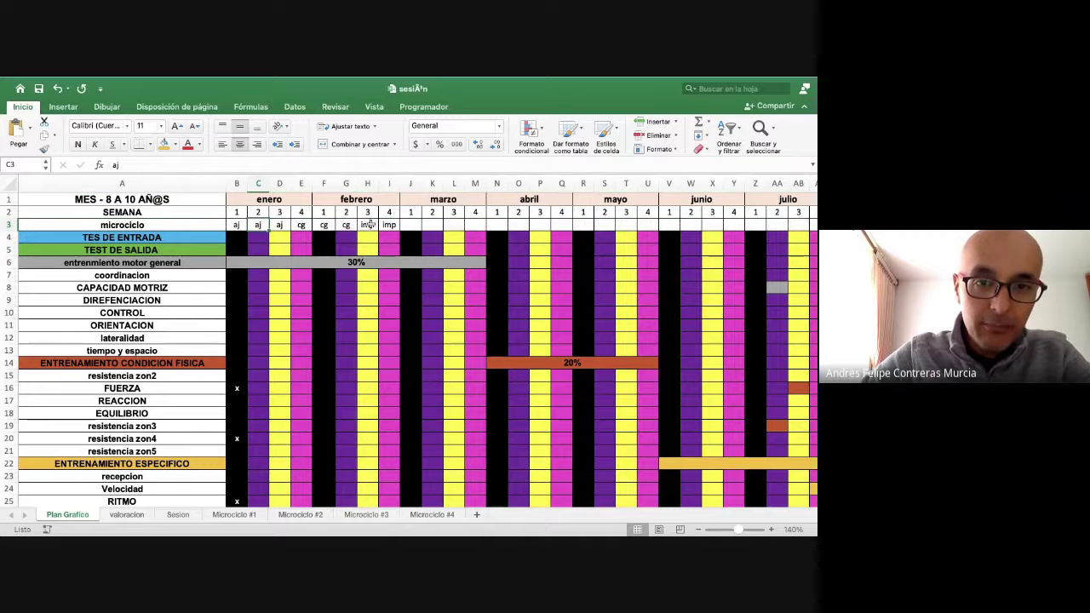
Step: Compare the colour of the February week 3 column with the CHOQUE entry in the MICROCICLO colour key
scroll(371, 247, "down", 5)
scroll(372, 256, "up", 5)
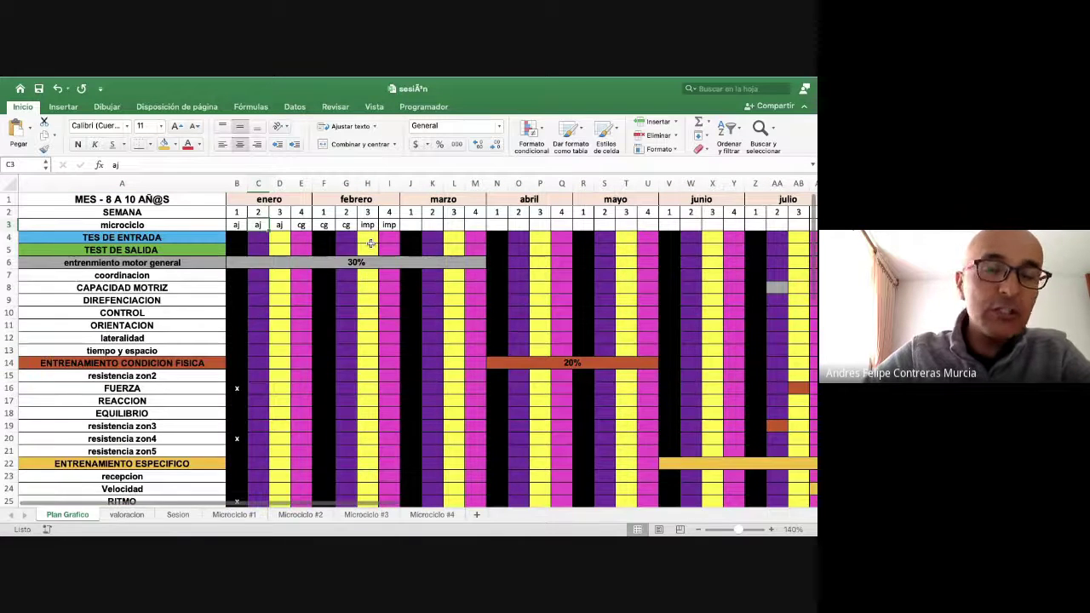
left_click(380, 301)
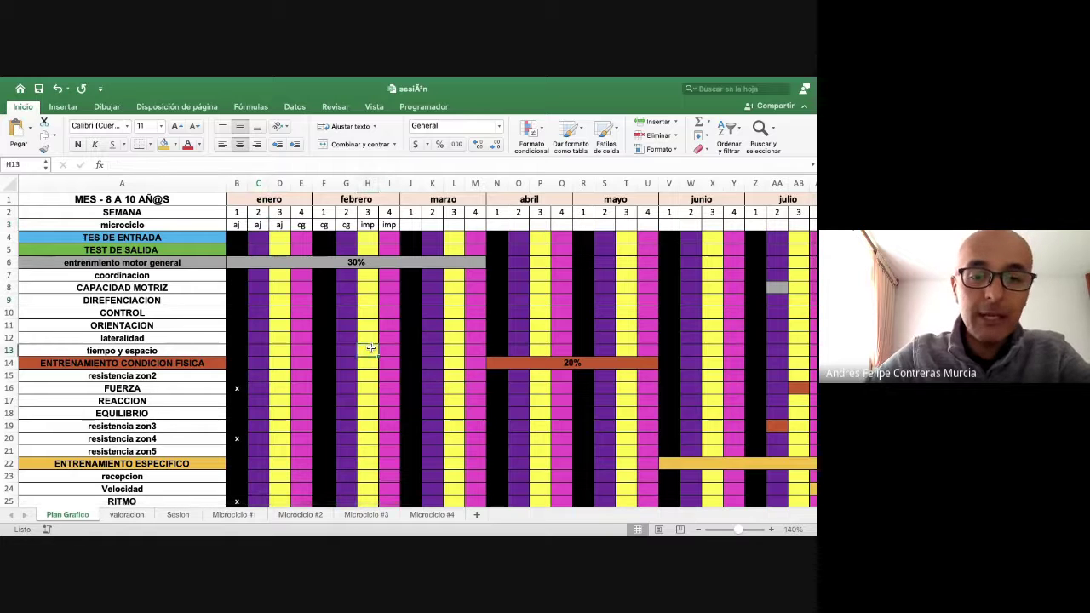
left_click(371, 390)
scroll(371, 389, "down", 10)
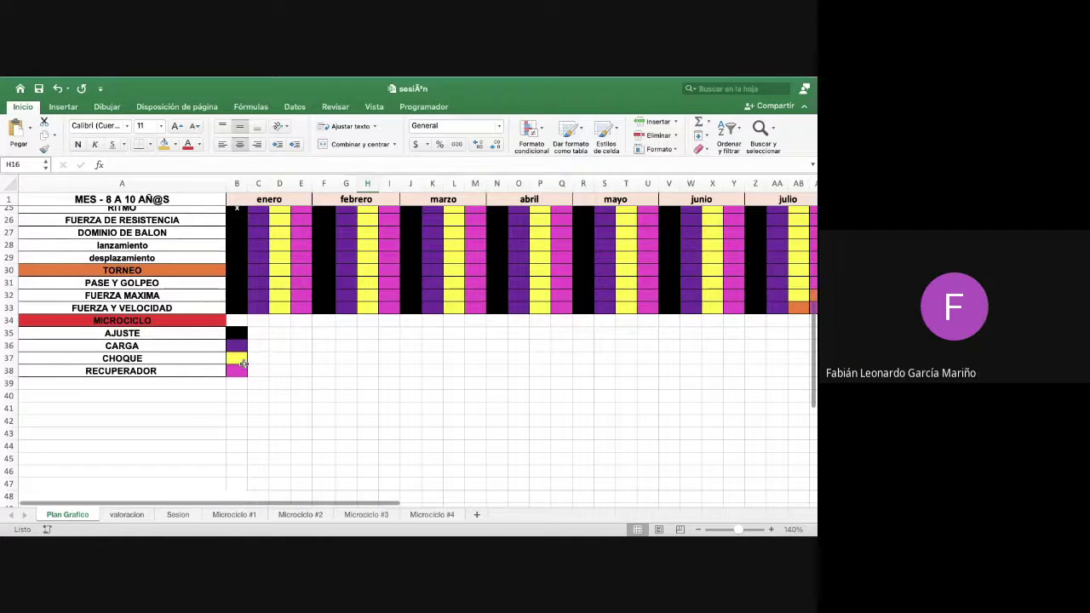
left_click(149, 358)
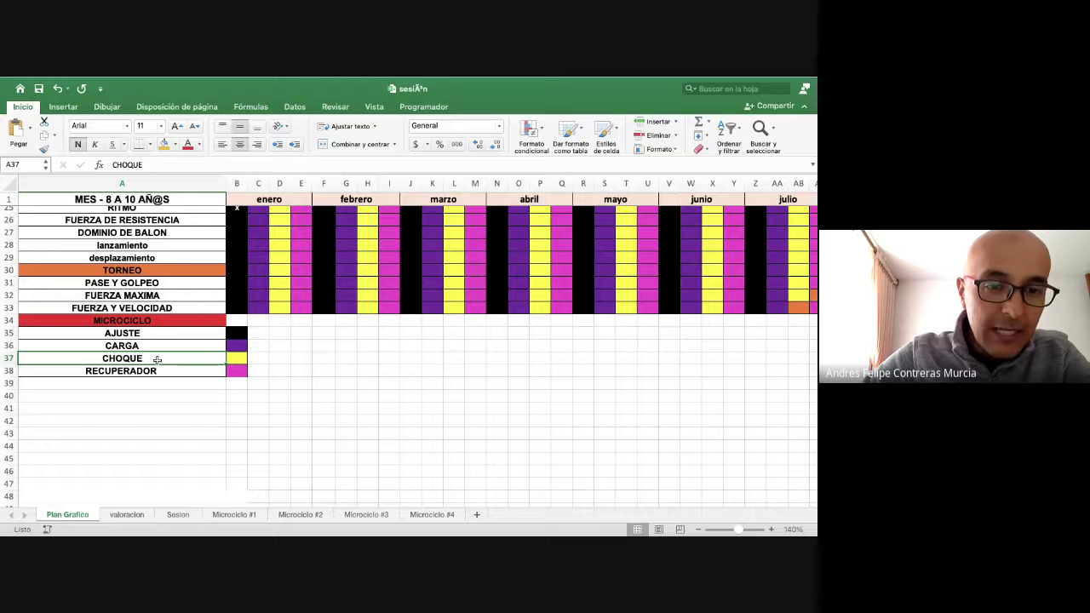
left_click(240, 359)
left_click(184, 361)
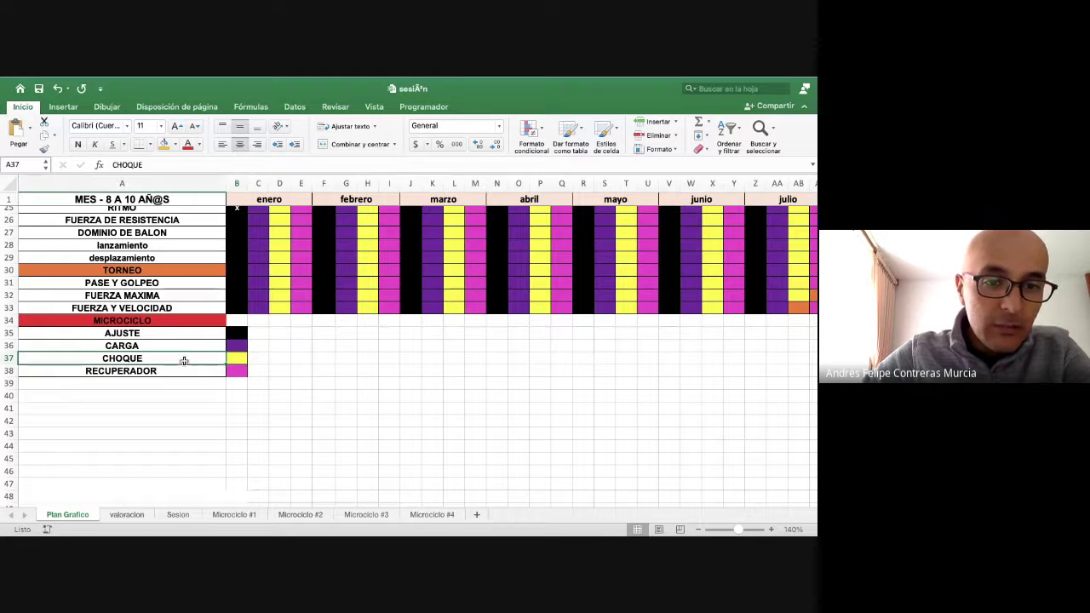
left_click(239, 359)
scroll(250, 365, "up", 3)
scroll(250, 365, "up", 8)
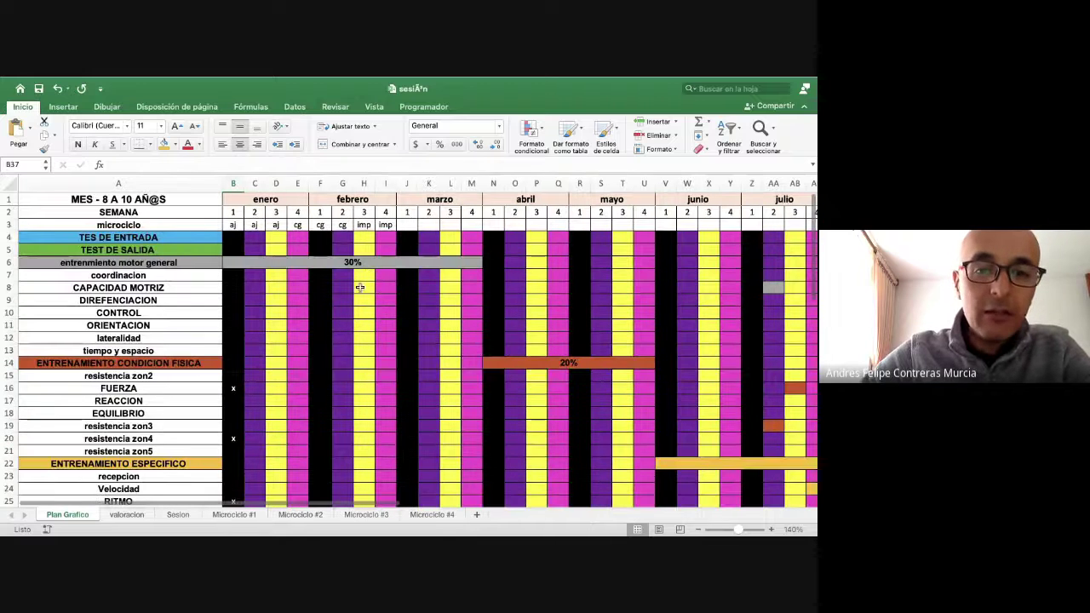
Step: Look over the February week 3 column from lateralidad down to the ball-control row in Plan Grafico
left_click(368, 337)
scroll(364, 339, "down", 5)
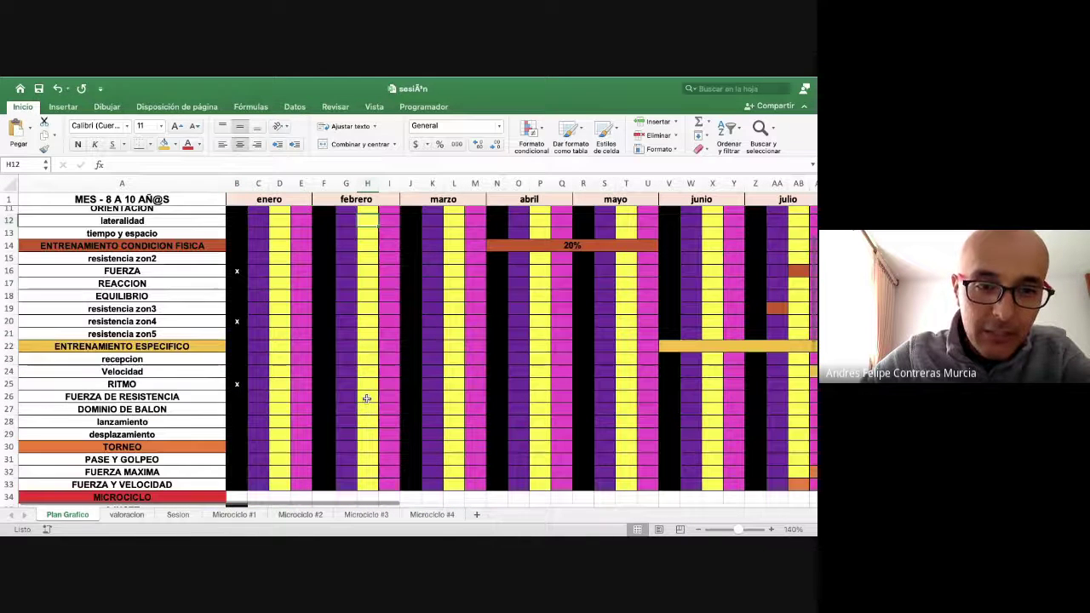
left_click(366, 397)
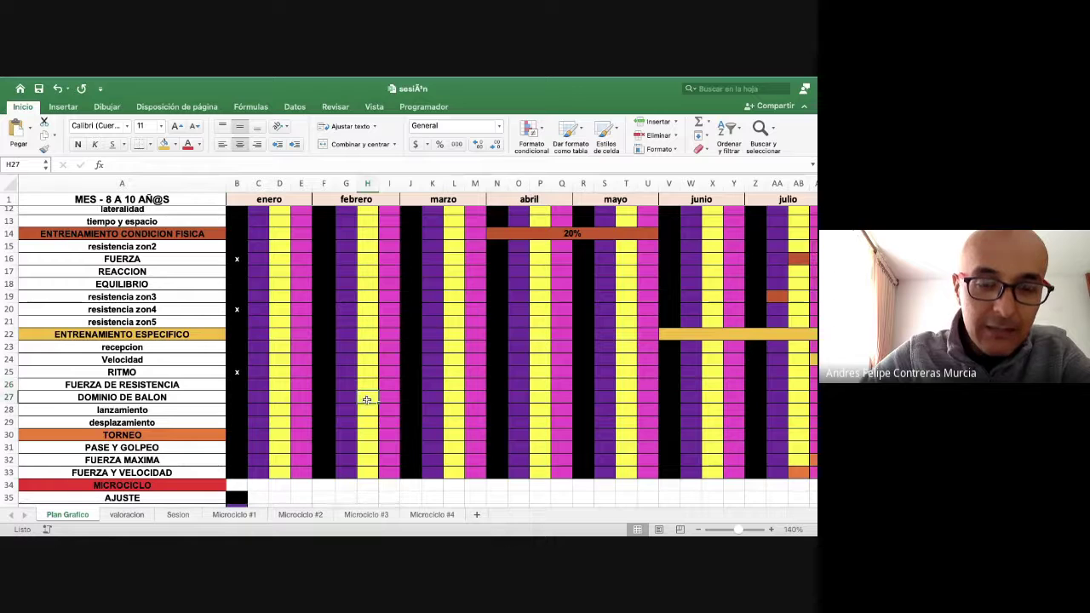
scroll(368, 368, "up", 5)
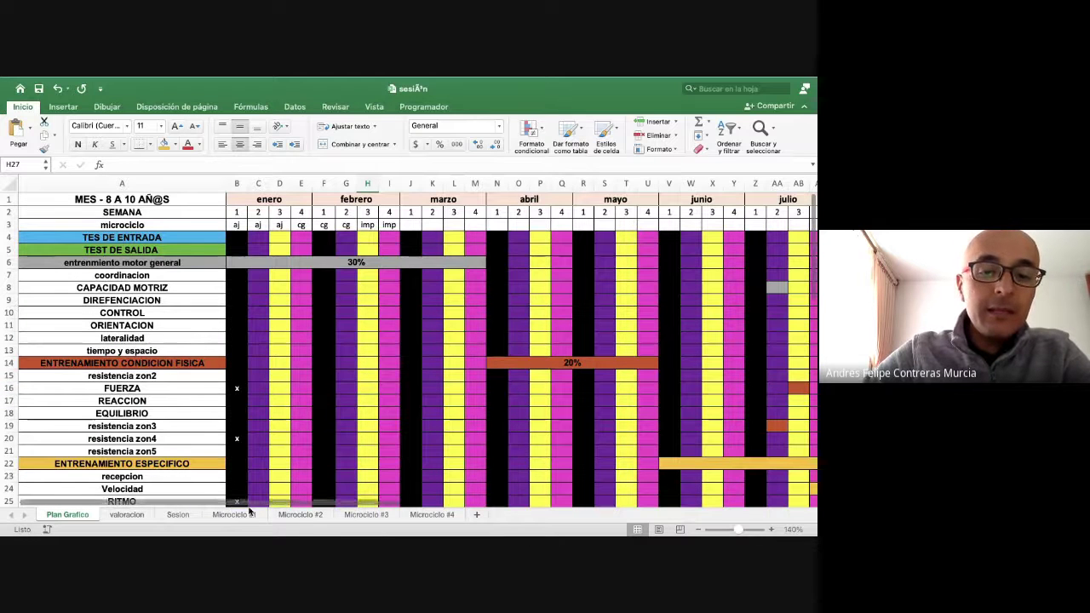
Step: Switch to the activity page in the browser and highlight instructions 4 and 5 on adjusting session intensity and attaching the file
key("ctrl+Right")
key("ctrl+Right")
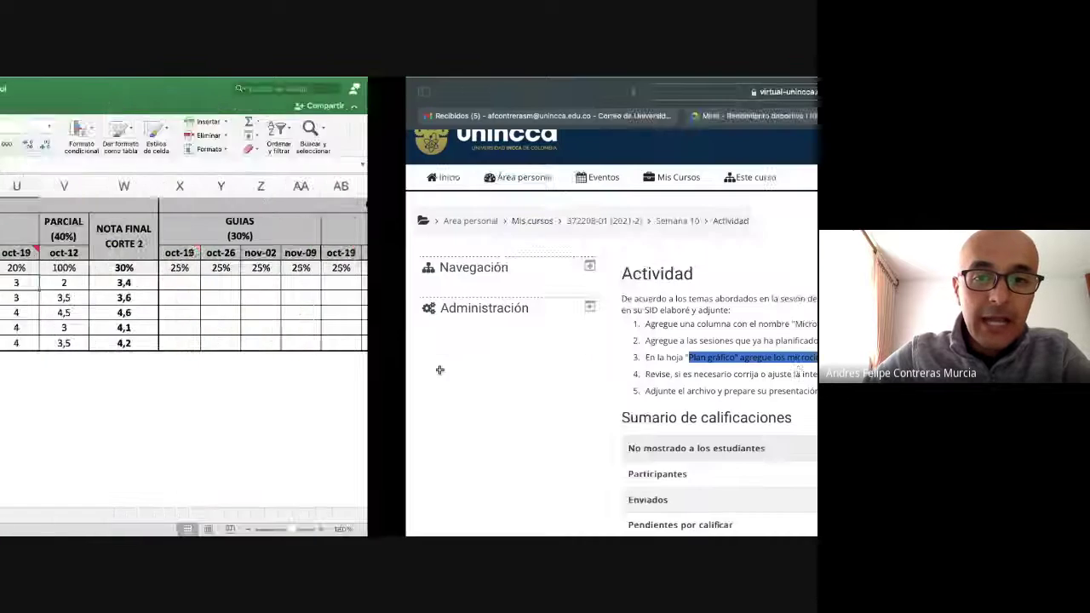
left_click_drag(273, 375, 597, 384)
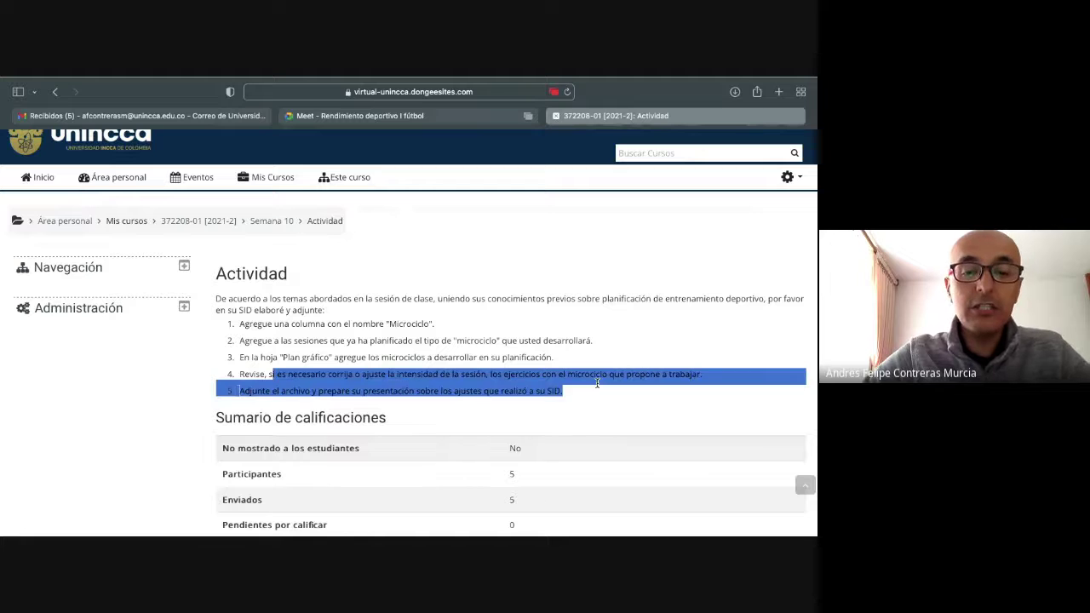
left_click(524, 366)
Step: Back in the session workbook, open the Microciclo #3 sheet and select rows 1 to 13 with the objective, contents and session types
key("ctrl+Left")
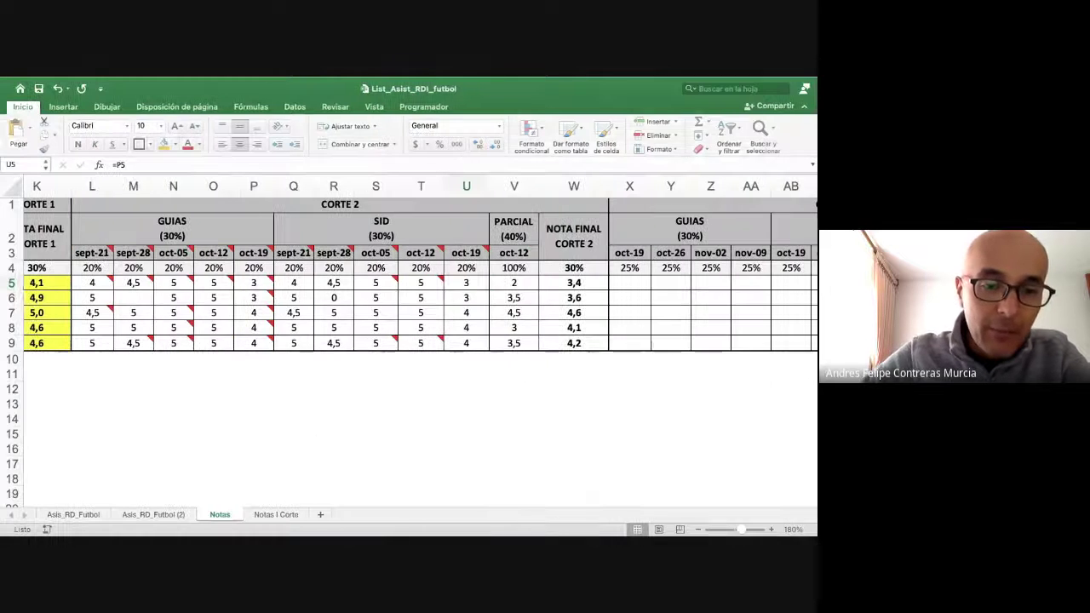
key("ctrl+Left")
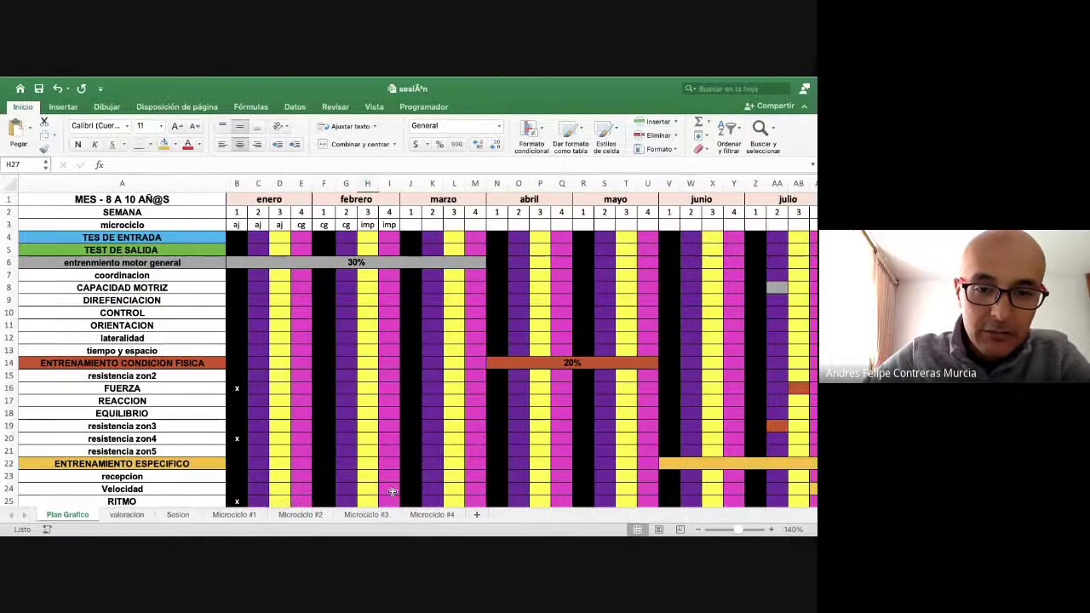
left_click(365, 514)
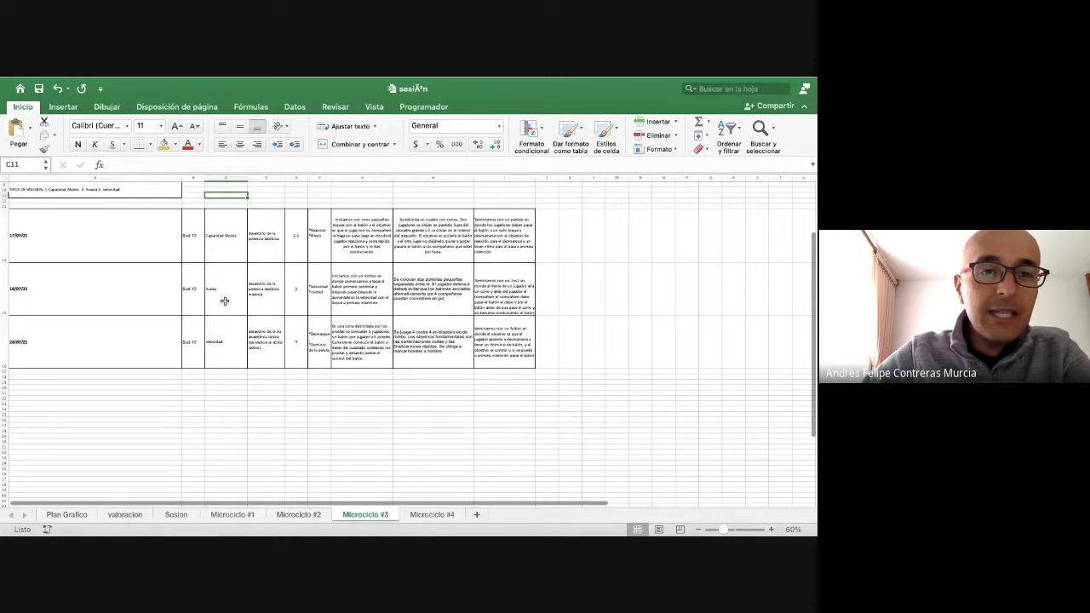
scroll(224, 301, "up", 5)
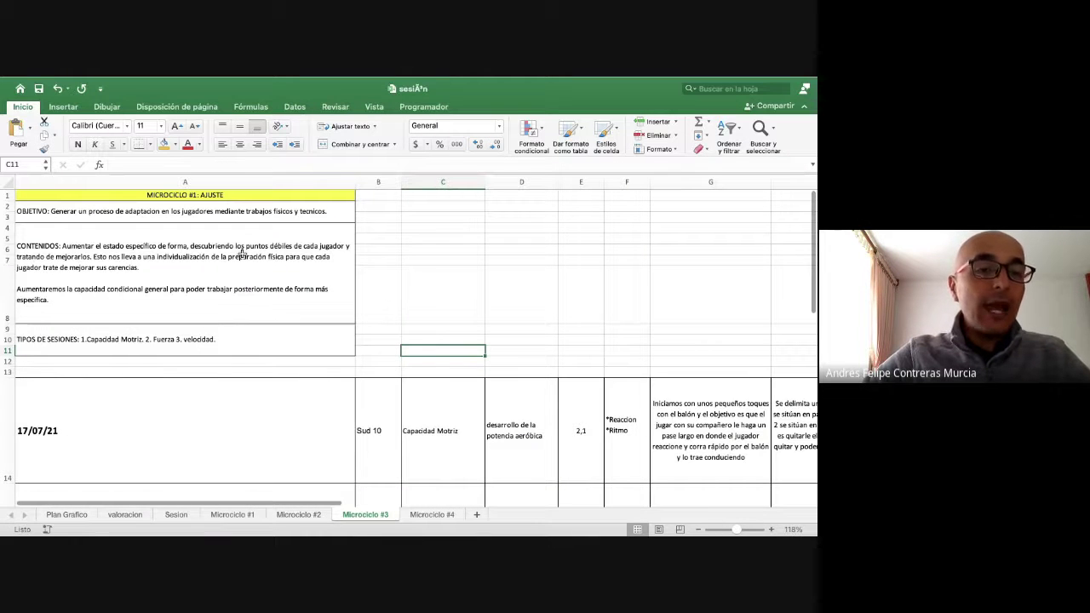
left_click(8, 195)
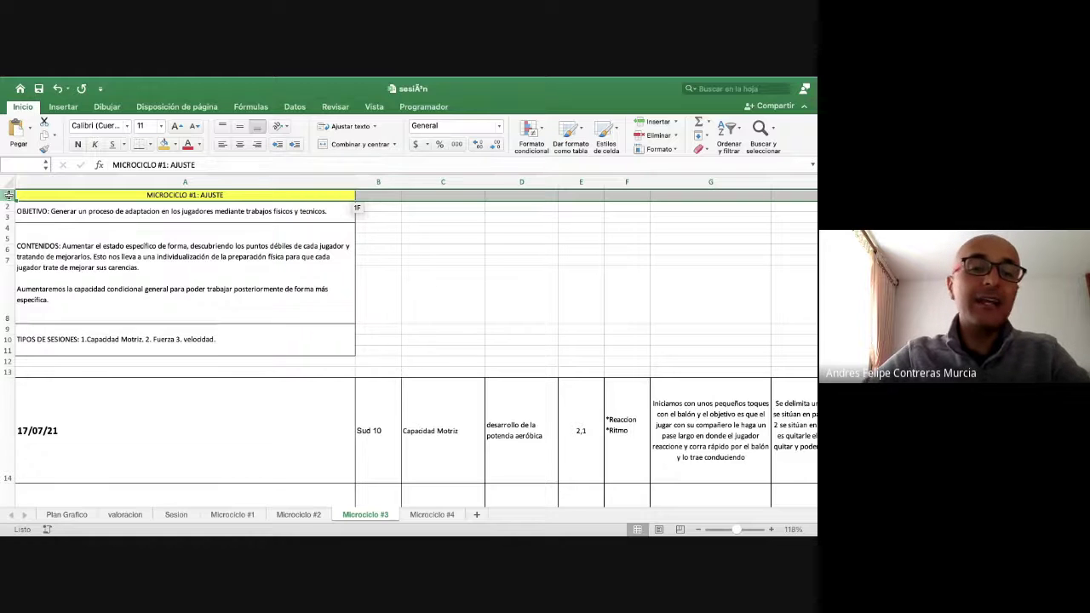
left_click_drag(7, 195, 7, 372)
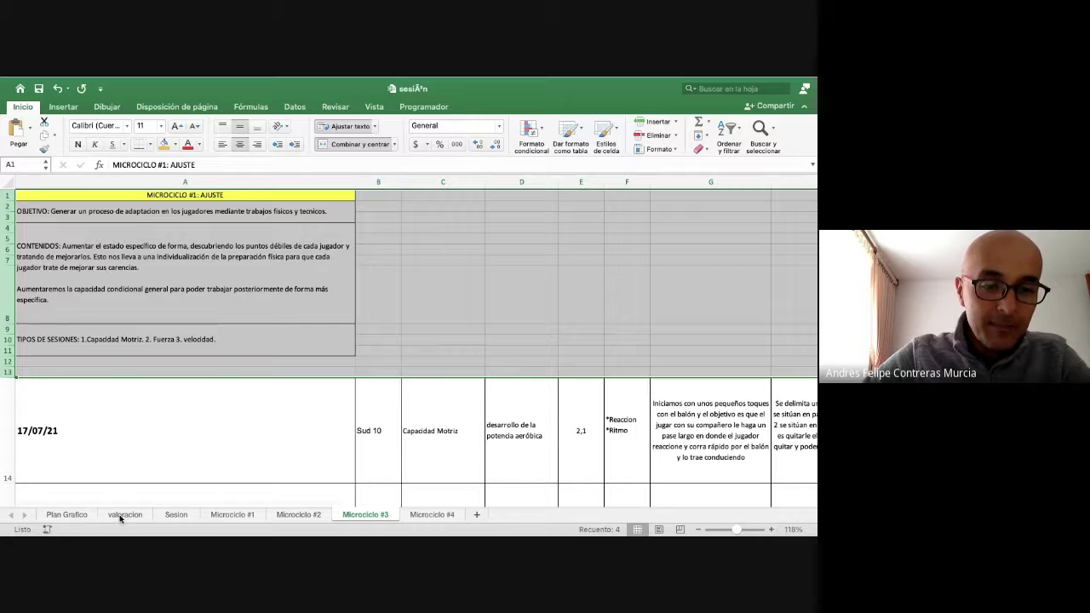
Step: Select the header row of the Sesion sheet and compare it with the opening rows of the Microciclo #2 sheet
left_click(174, 514)
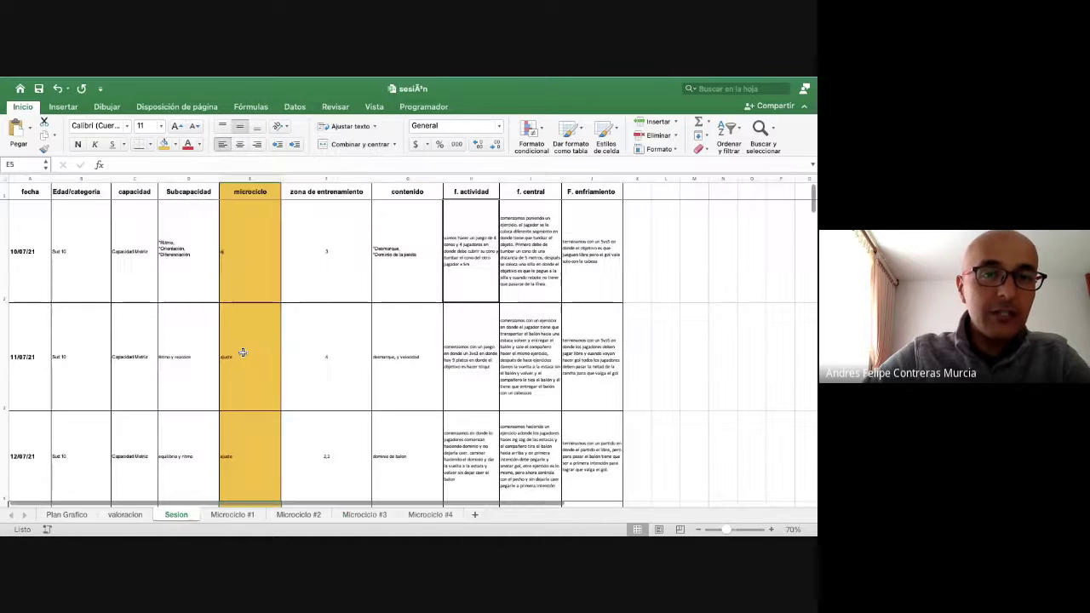
left_click(19, 194)
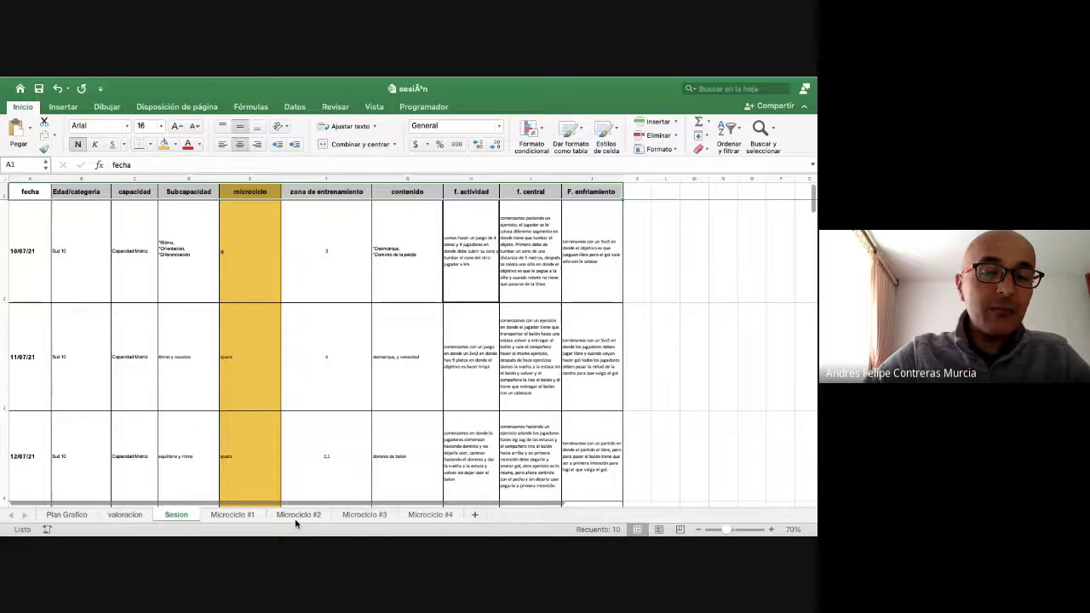
left_click(298, 514)
scroll(341, 341, "up", 5)
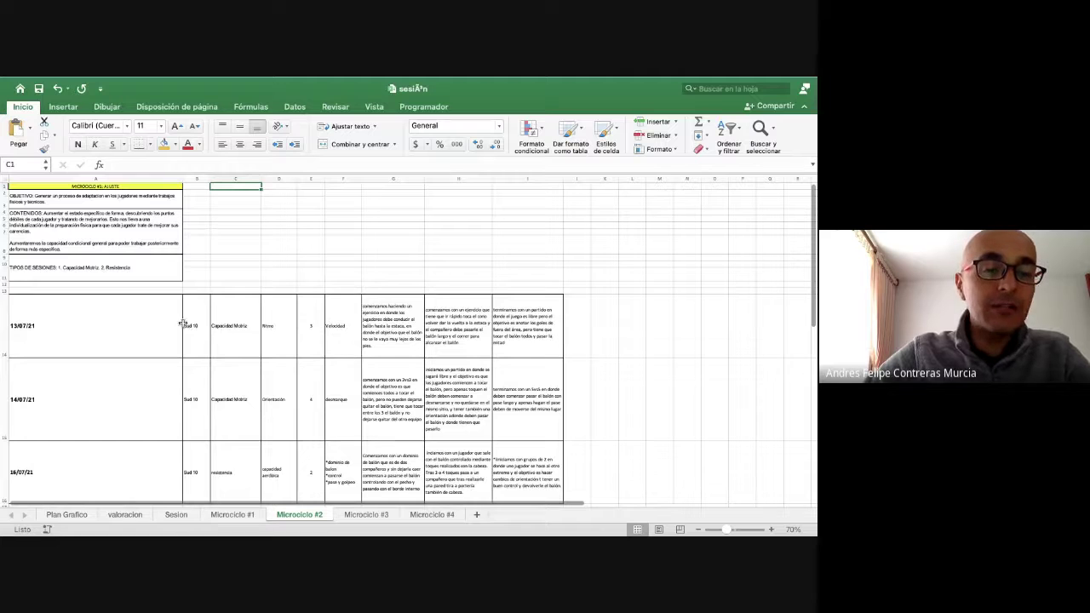
scroll(12, 201, "up", 5)
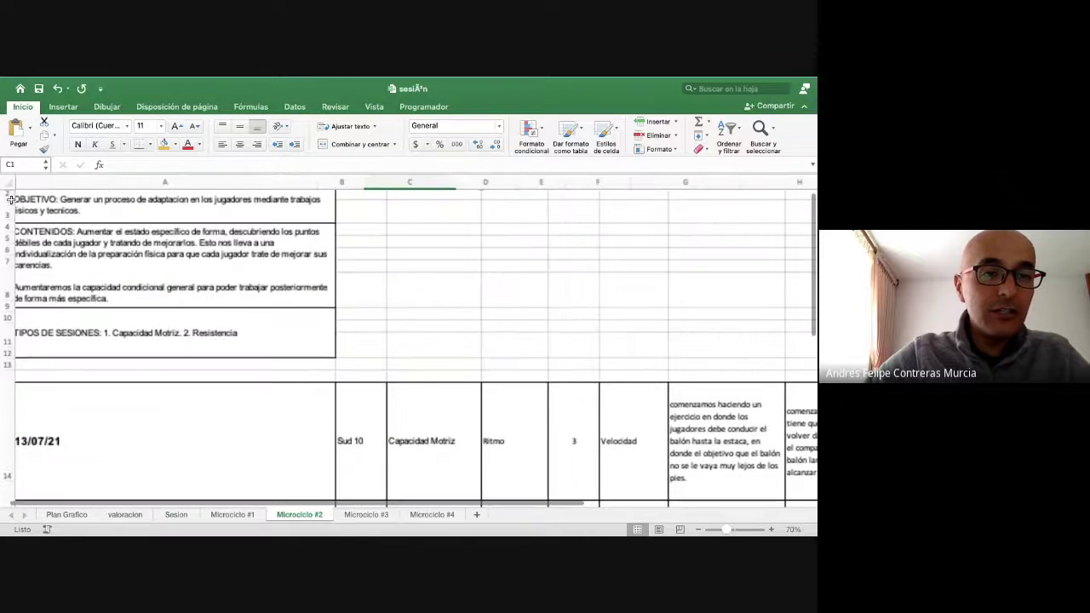
scroll(17, 205, "up", 1)
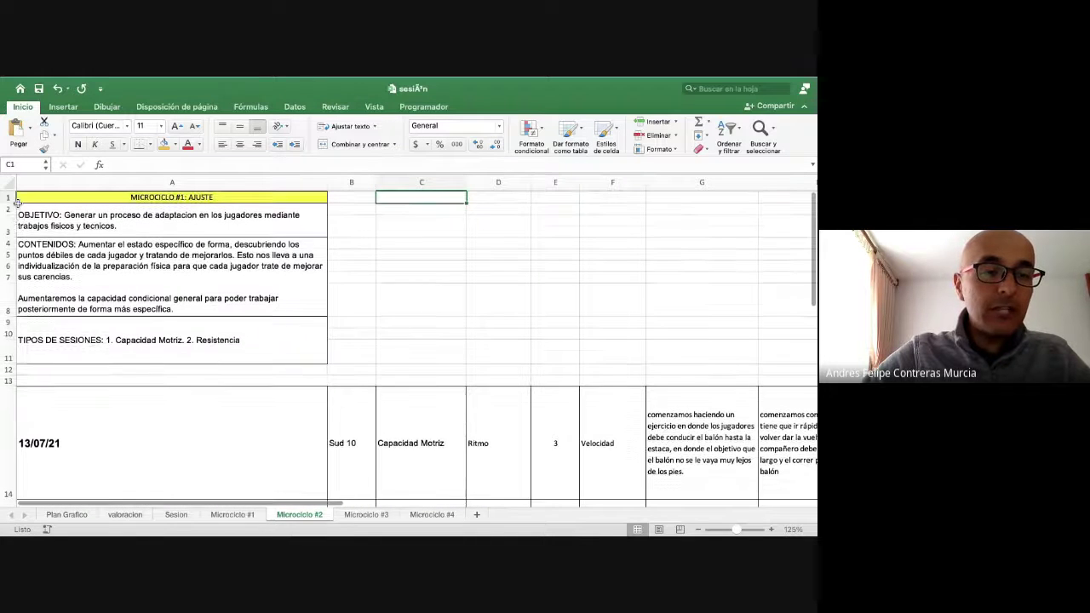
Step: Look over the 13/07/21 and 14/07/21 sessions in Microciclo #2, and select the title cell "MICROCICLO #1: AJUSTE"
scroll(127, 372, "down", 3)
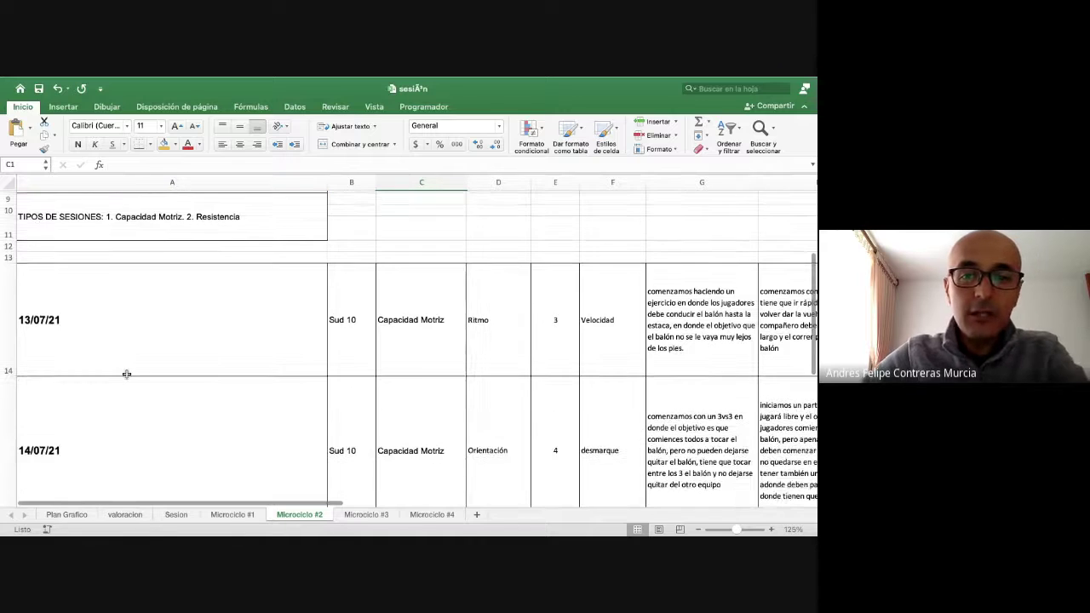
scroll(356, 349, "down", 2)
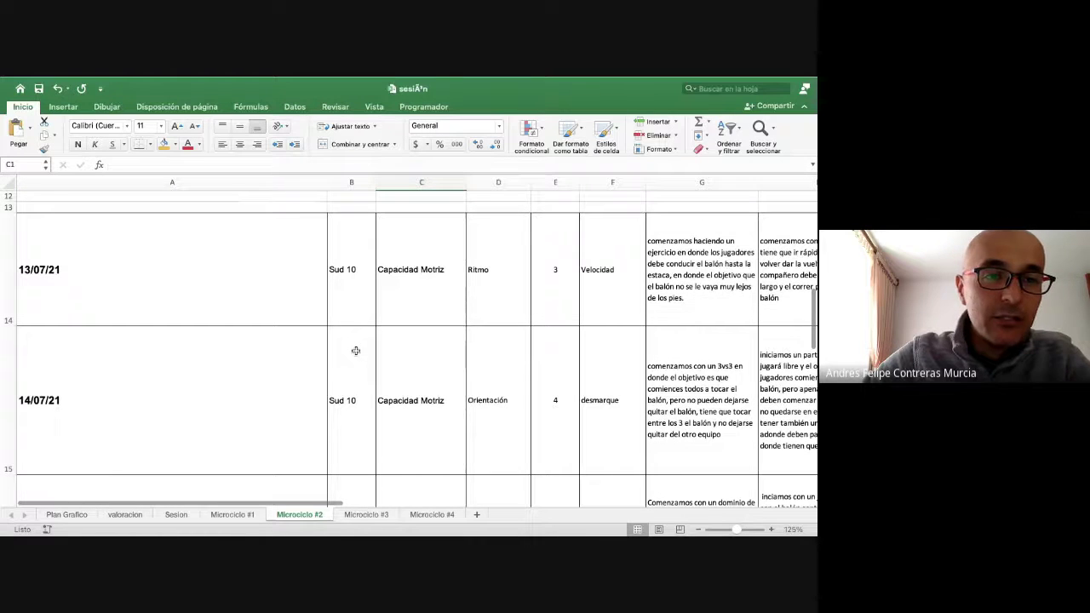
scroll(355, 350, "up", 5)
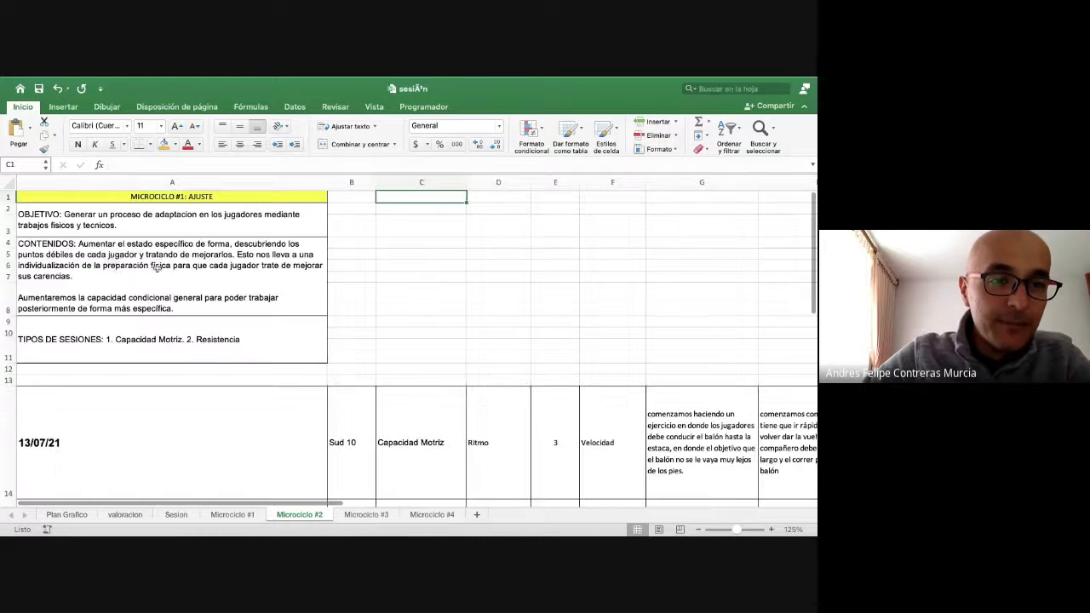
left_click(211, 197)
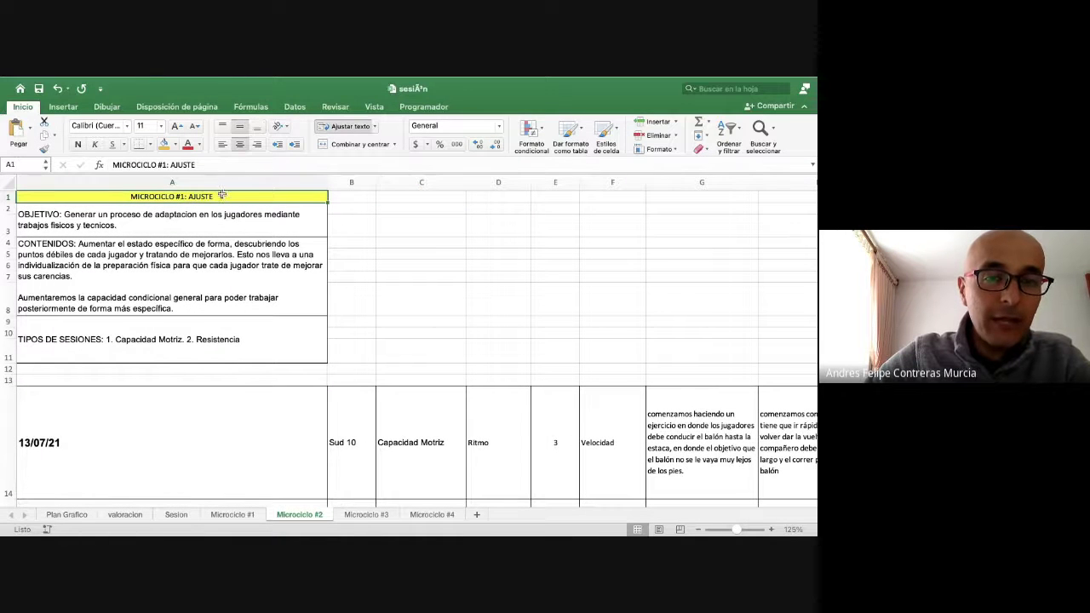
Step: Look through session rows 14 to 16 of Microciclo #2, across to the exercise descriptions in columns G to I
scroll(385, 371, "down", 2)
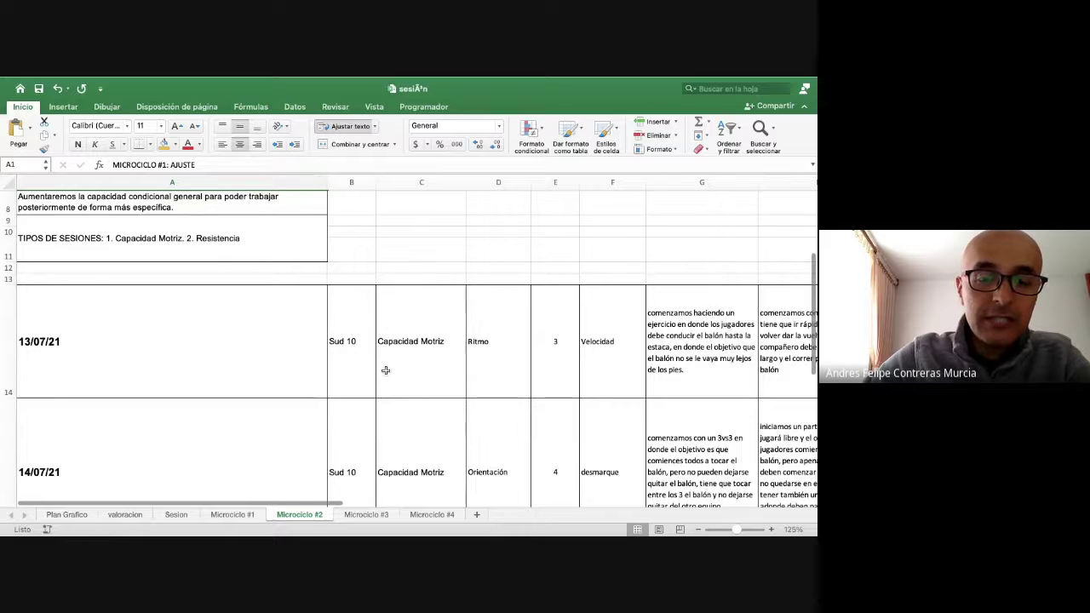
scroll(358, 298, "down", 2)
scroll(357, 298, "right", 3)
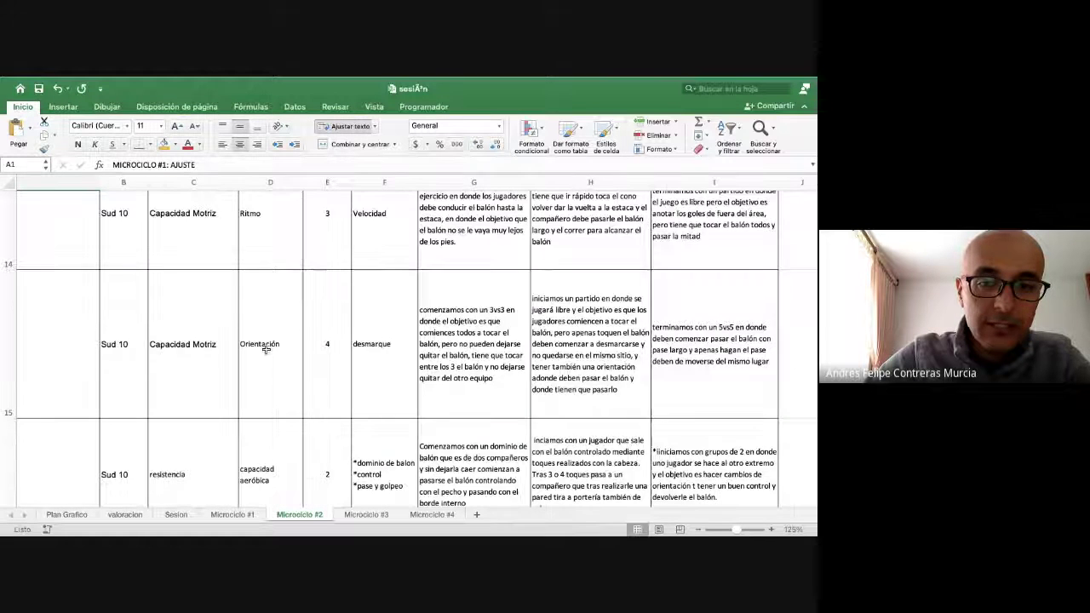
scroll(266, 349, "down", 2)
scroll(266, 349, "left", 1)
scroll(347, 321, "up", 1)
scroll(346, 321, "right", 1)
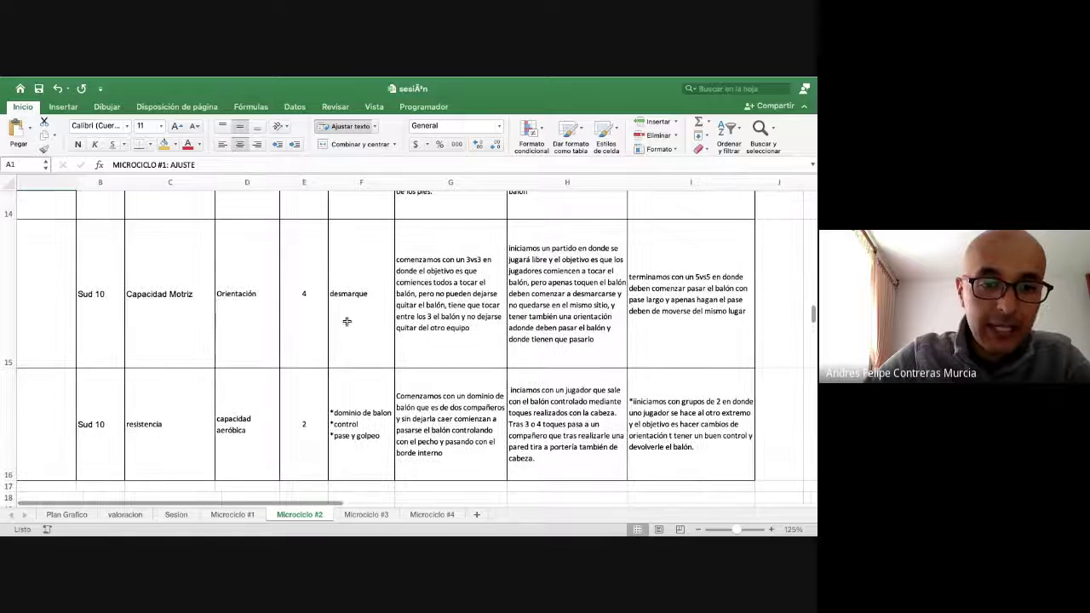
Step: Check the resistencia session in row 16 cell by cell, covering its capacity, subcapacity, training zone and content
left_click(239, 412)
left_click(181, 425)
left_click(255, 425)
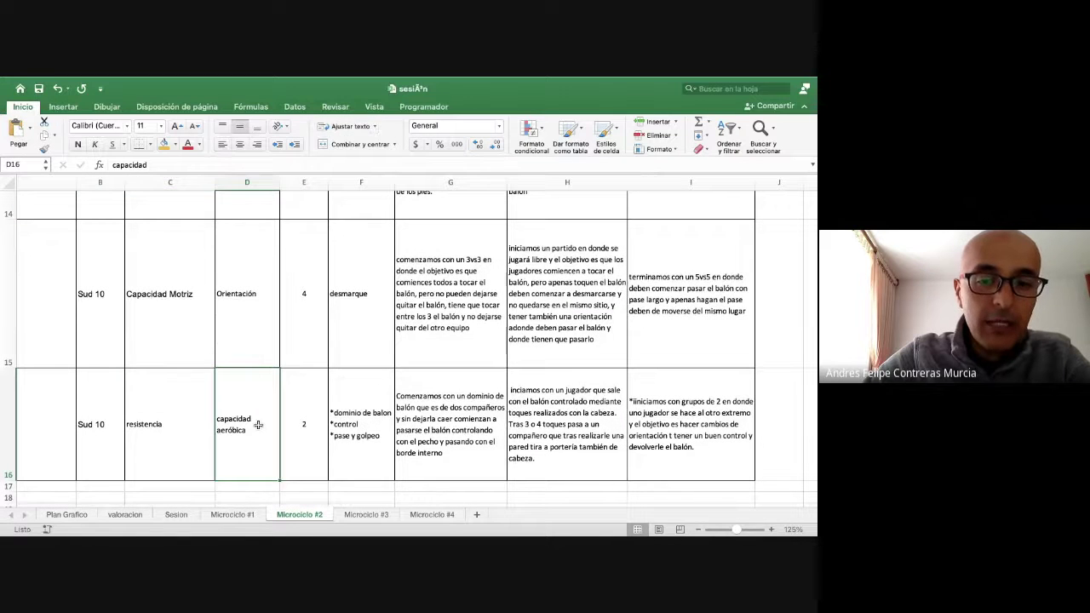
left_click(300, 420)
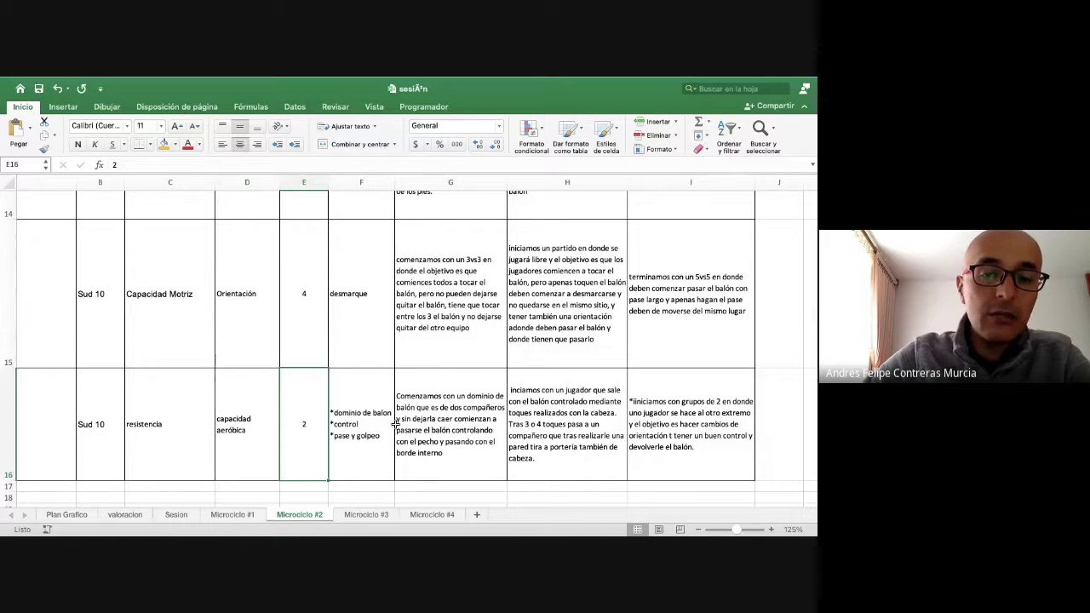
left_click(392, 423)
left_click(298, 429)
left_click(180, 425)
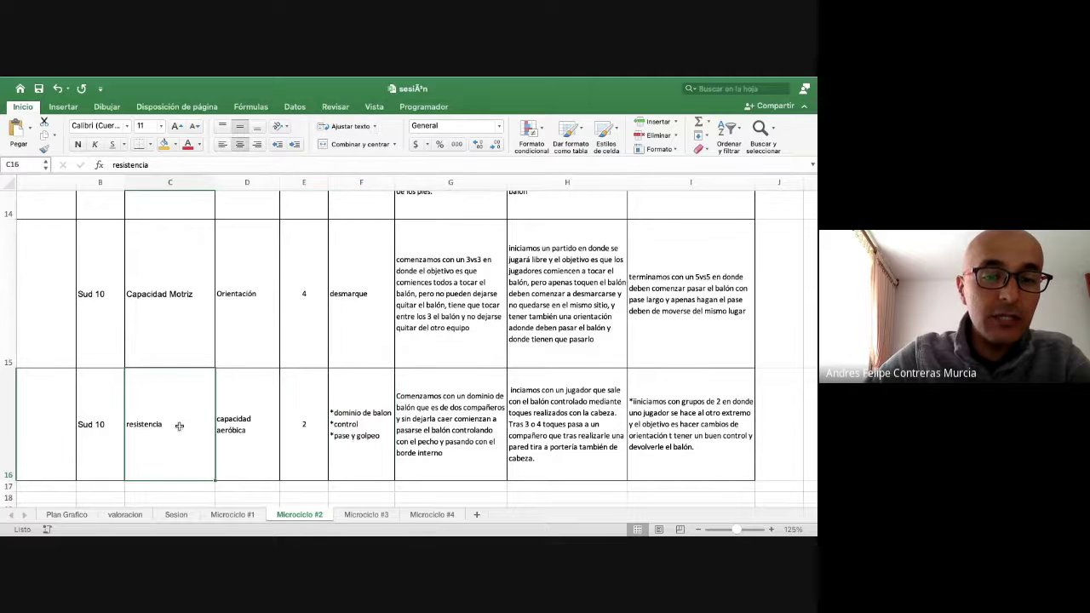
left_click(251, 425)
Step: Review the two Capacidad Motriz sessions again, along with the objective, contents and session types of Microciclo #2
scroll(299, 397, "up", 3)
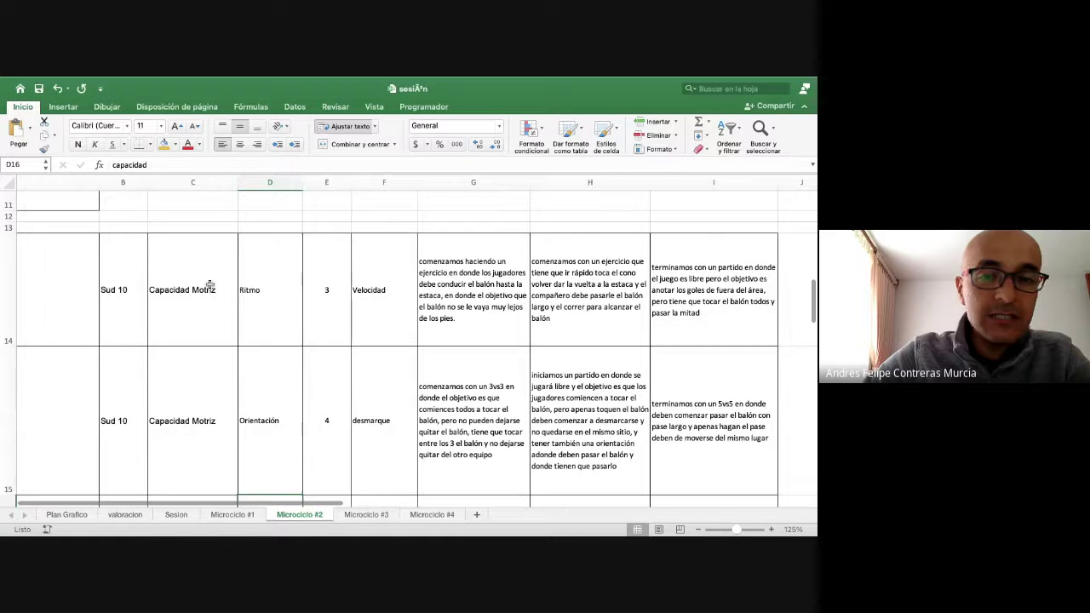
scroll(306, 389, "down", 2)
scroll(308, 394, "left", 2)
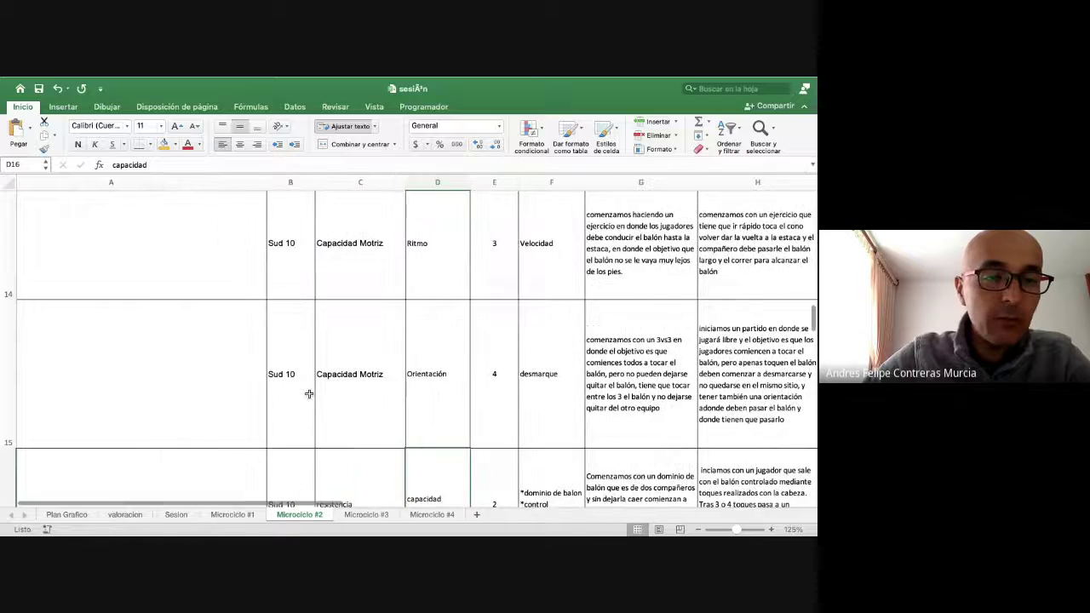
scroll(309, 393, "left", 2)
scroll(309, 393, "up", 6)
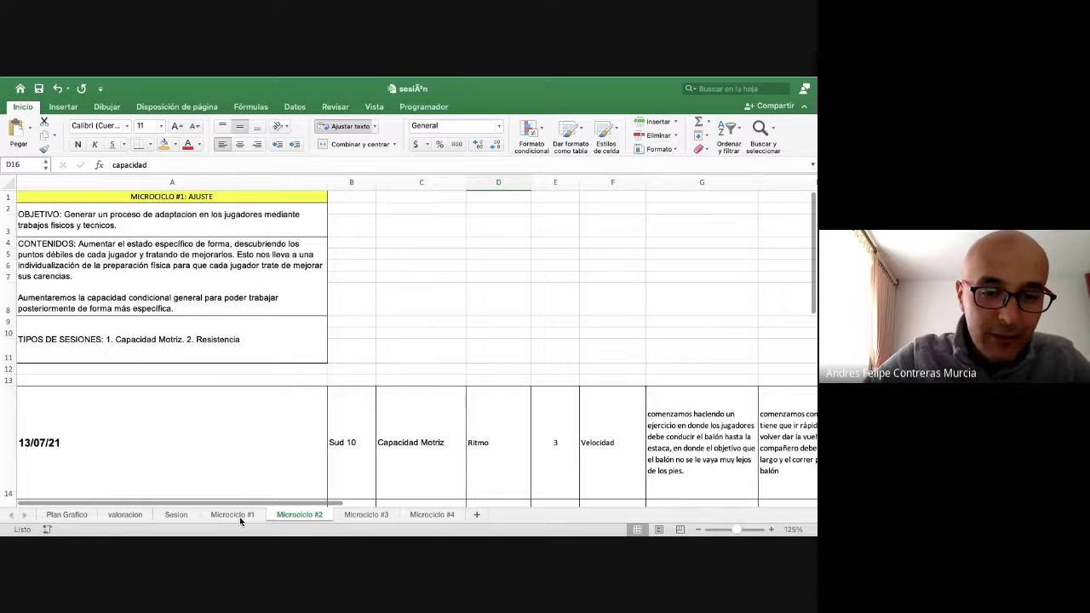
Step: Browse the Microciclo #1, #3, #4 and #2 sheets, and return to the Sesion sheet
left_click(233, 515)
left_click(366, 515)
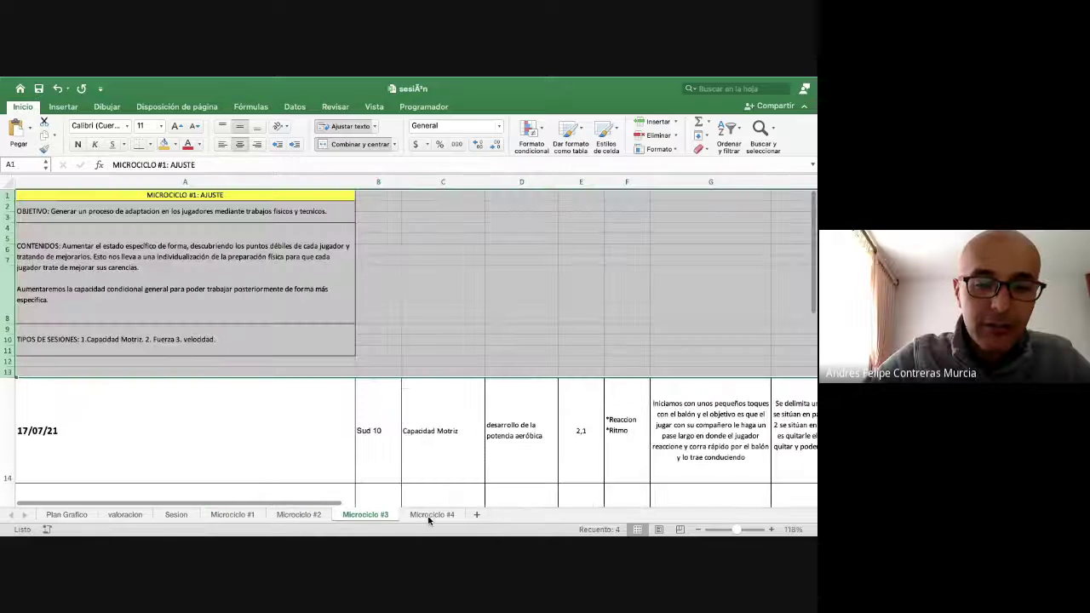
left_click(430, 517)
left_click(366, 515)
left_click(286, 515)
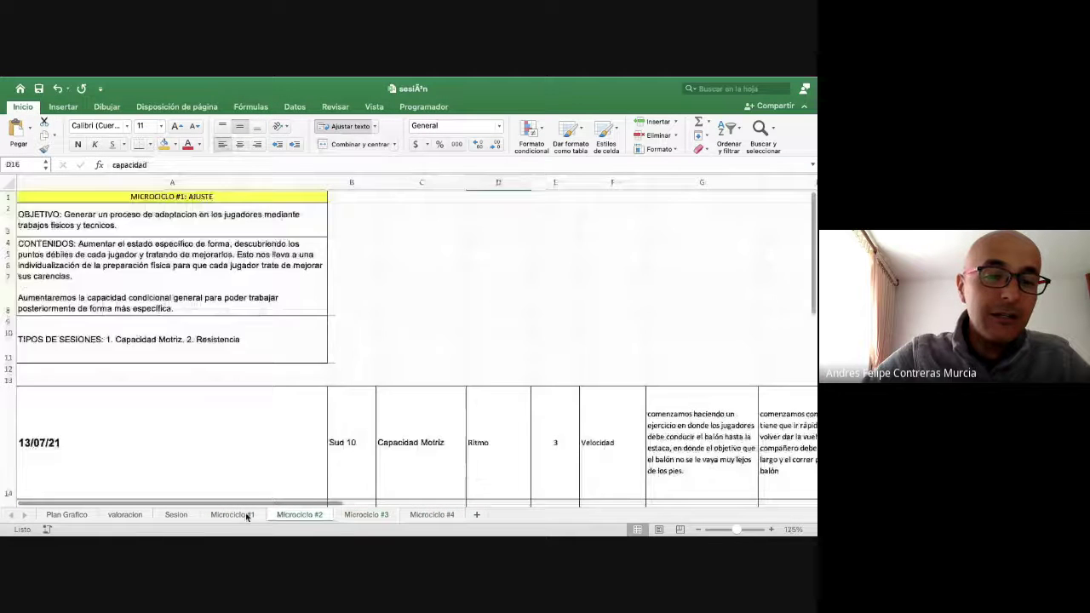
left_click(232, 515)
left_click(176, 515)
Step: Switch to the activity page in the browser and highlight instructions 1 to 3 on adding the microcycle column, types and plan
key("super+grave")
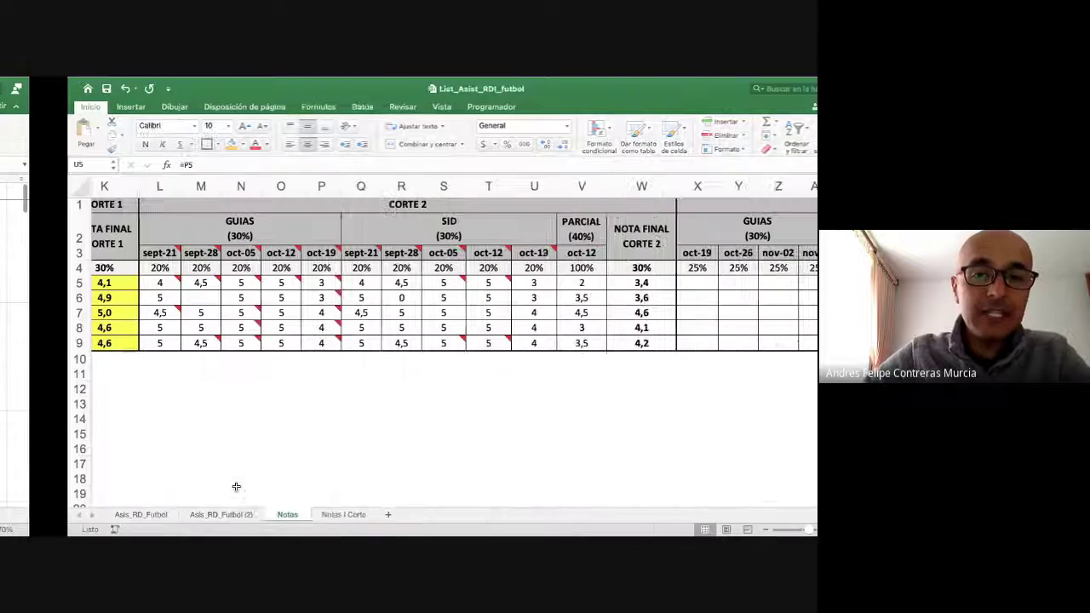
key("super+Tab")
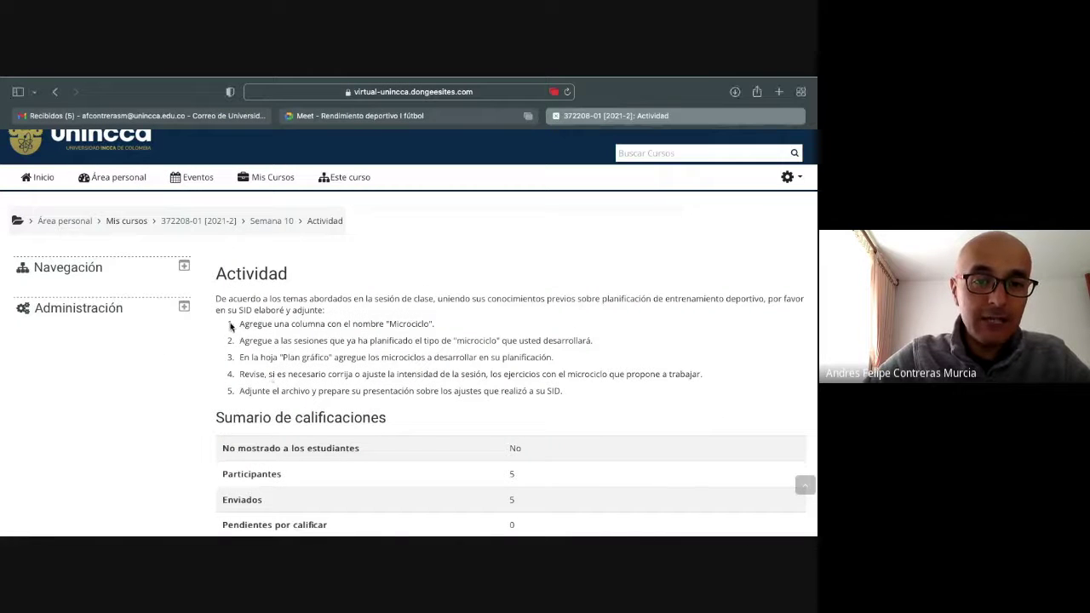
left_click_drag(231, 327, 326, 359)
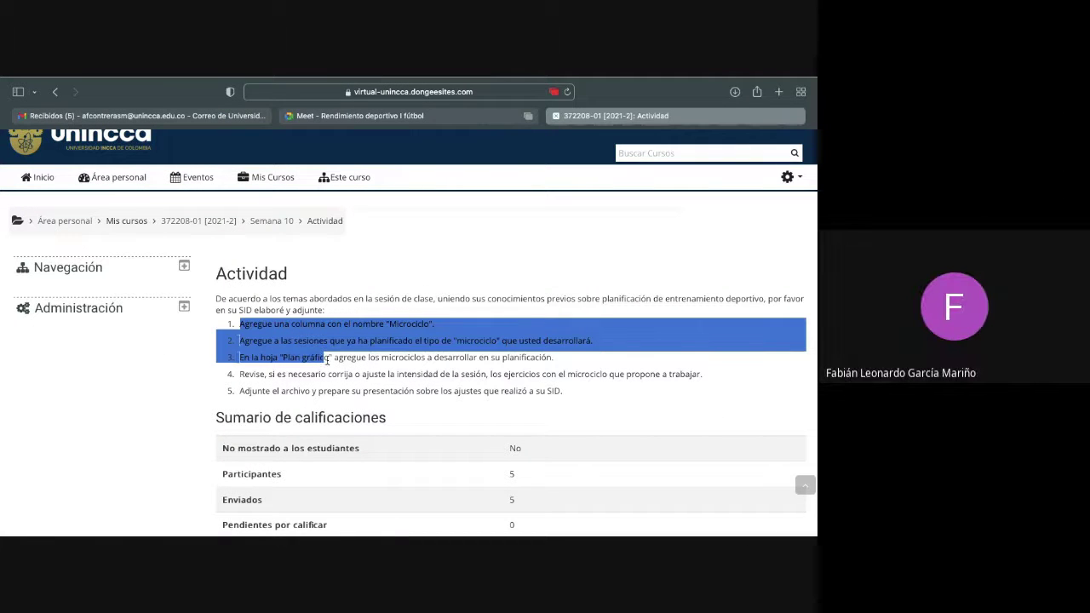
key("super+Tab")
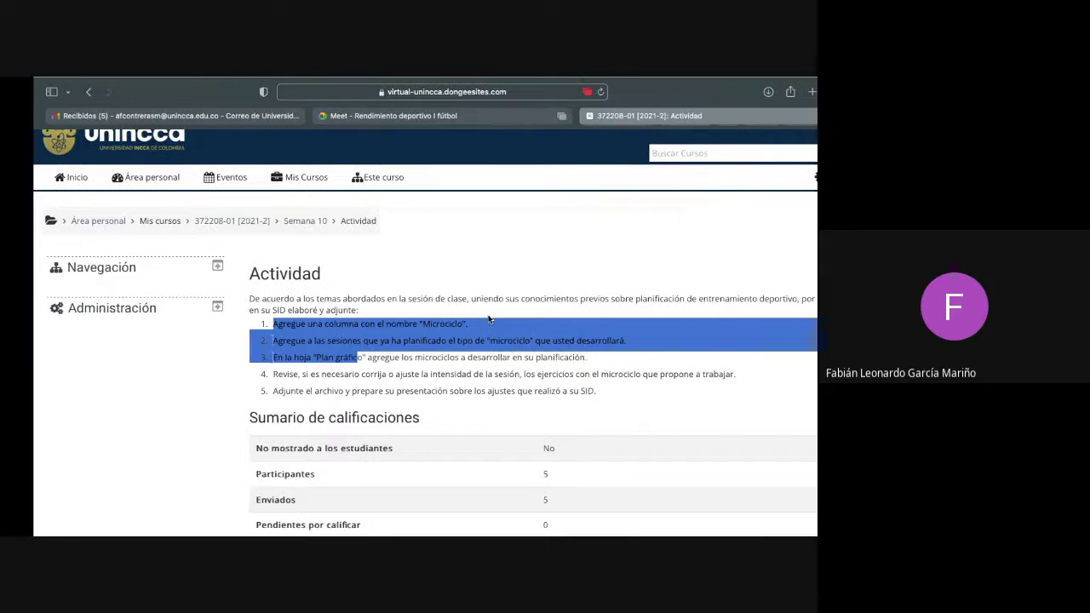
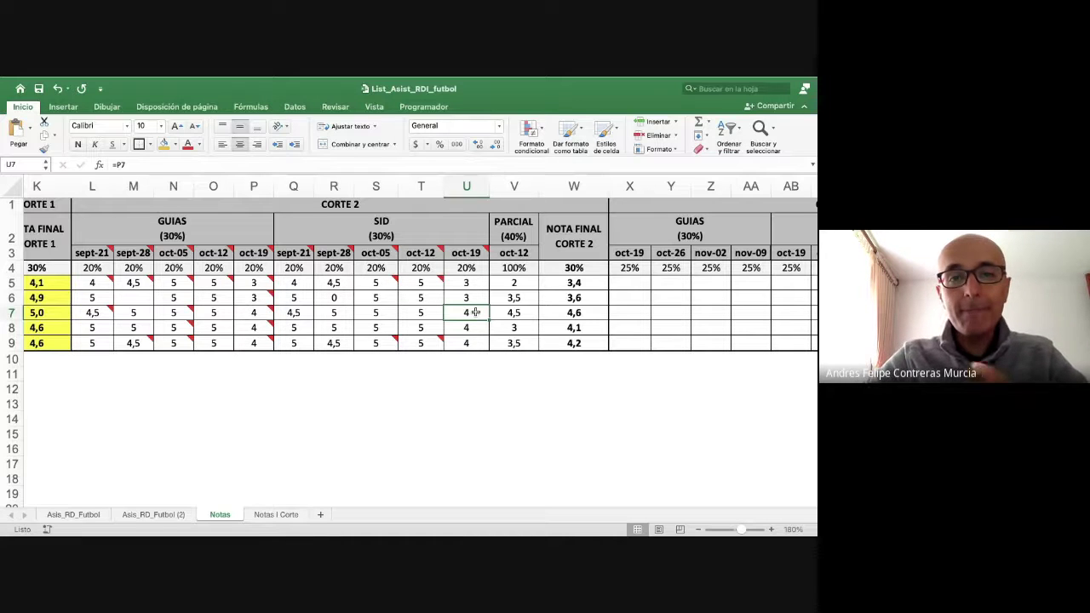
Step: In the Notas sheet of List_Asist_RDI_futbol, select the first student's row 5 and look across its CORTE 2 grades
key("ctrl+Right")
key("ctrl+Left")
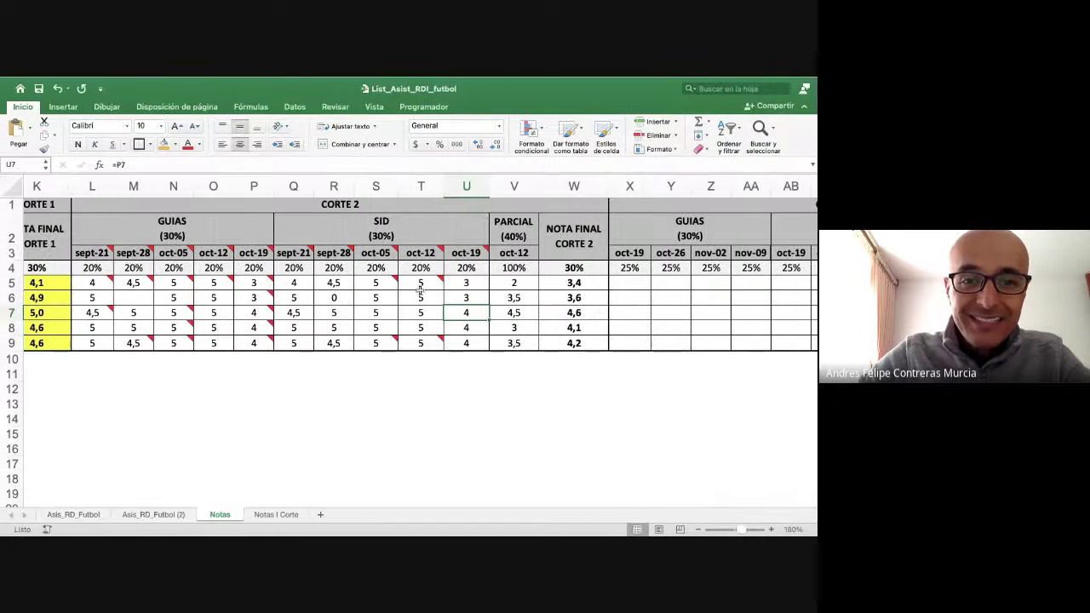
scroll(420, 291, "left", 5)
left_click(196, 284)
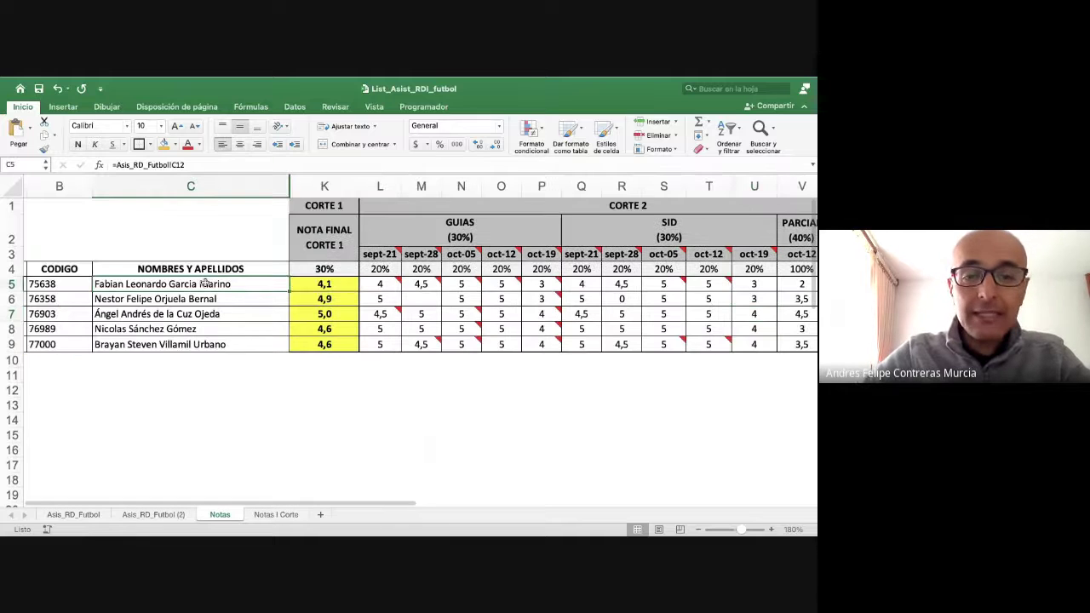
left_click(12, 284)
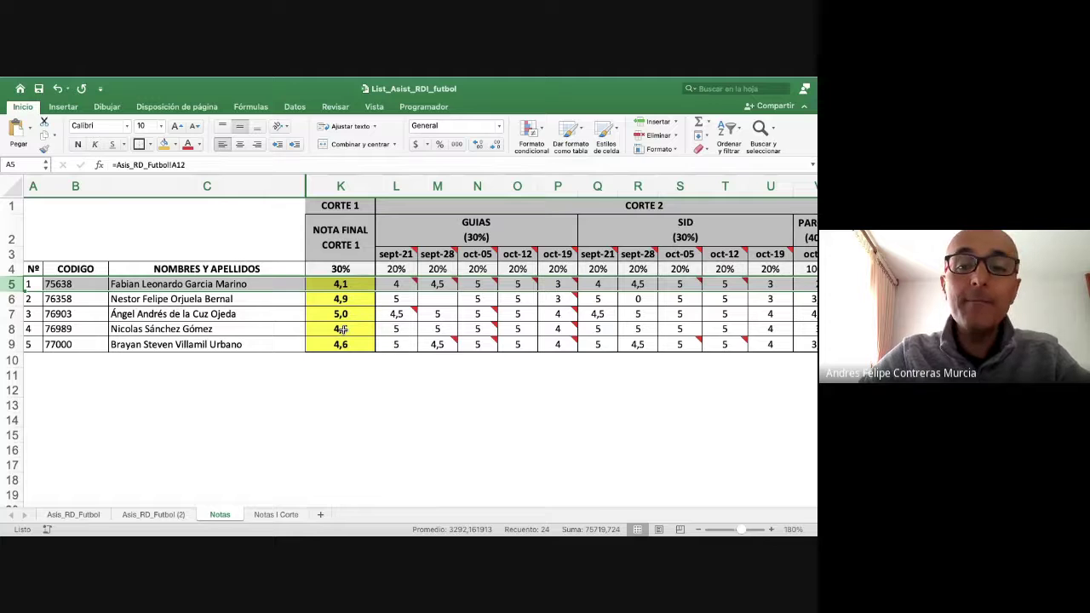
scroll(340, 328, "right", 3)
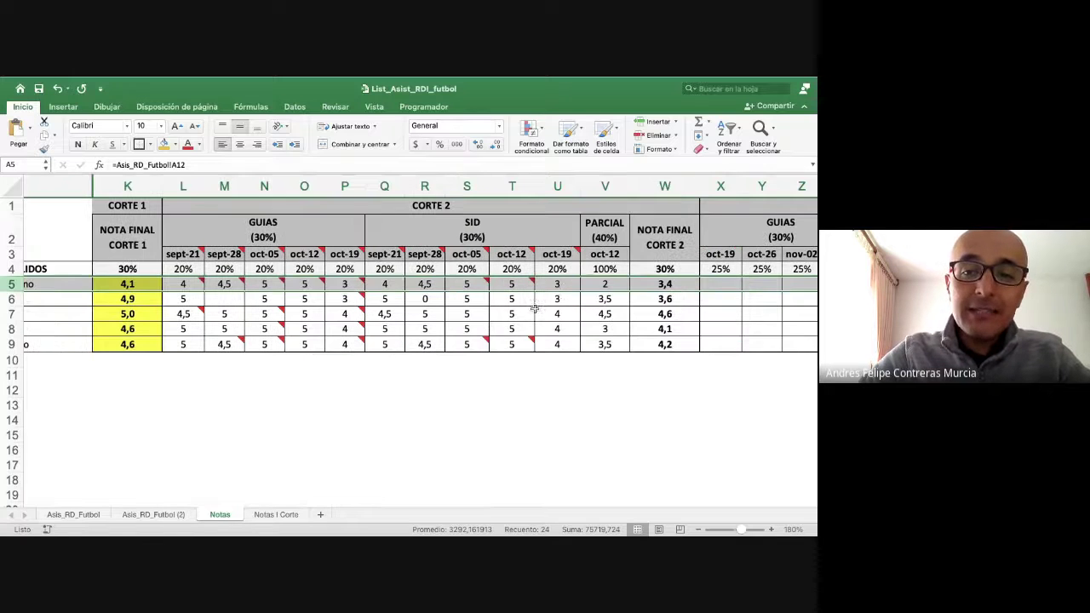
Step: Try 5 as the first student's oct-19 SID grade in cell U5, and settle on 3 instead
left_click(566, 286)
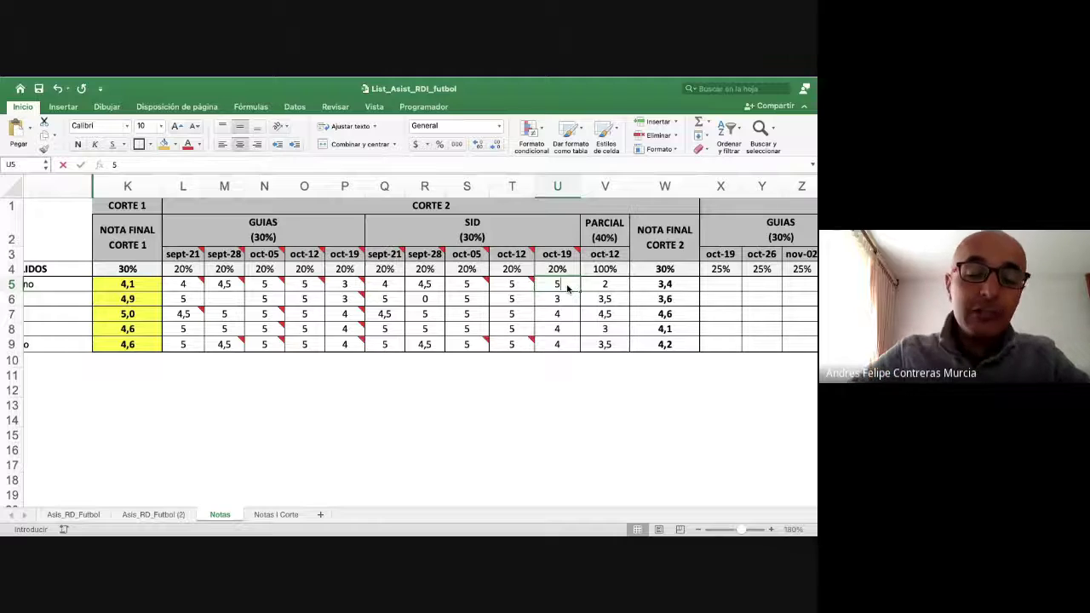
key("Escape")
key("Down")
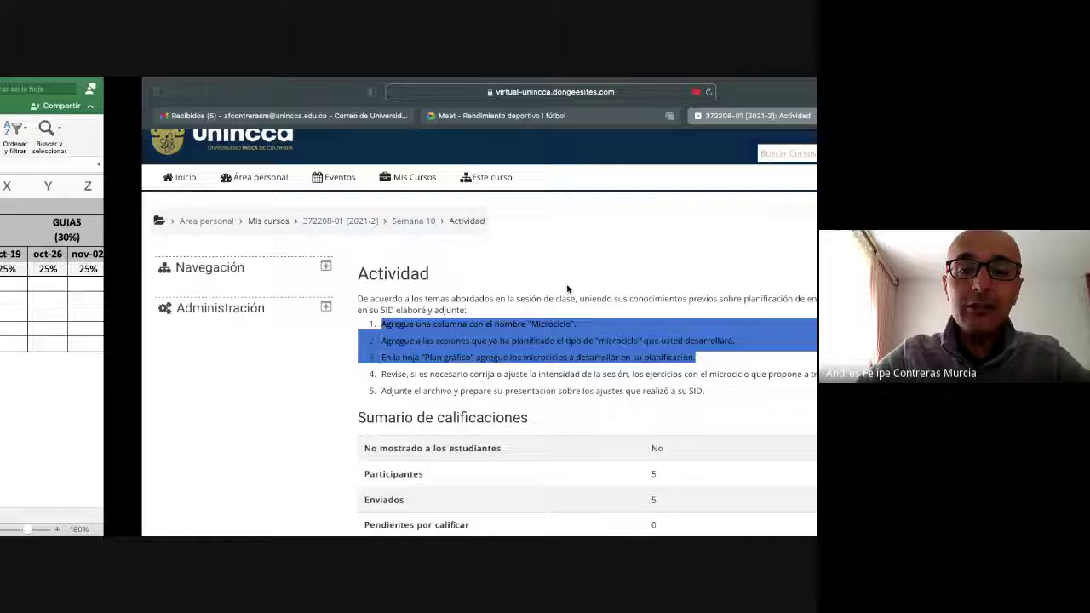
key("ctrl+Left")
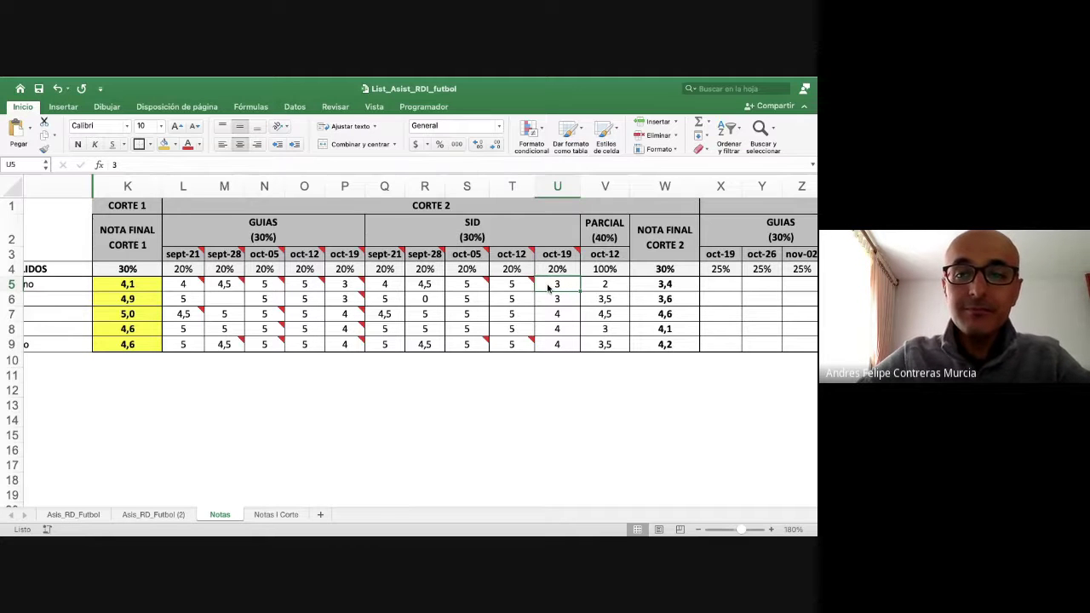
Step: Switch to the activity page in the browser and open the list of all submissions at the first student's grade
key("ctrl+Right")
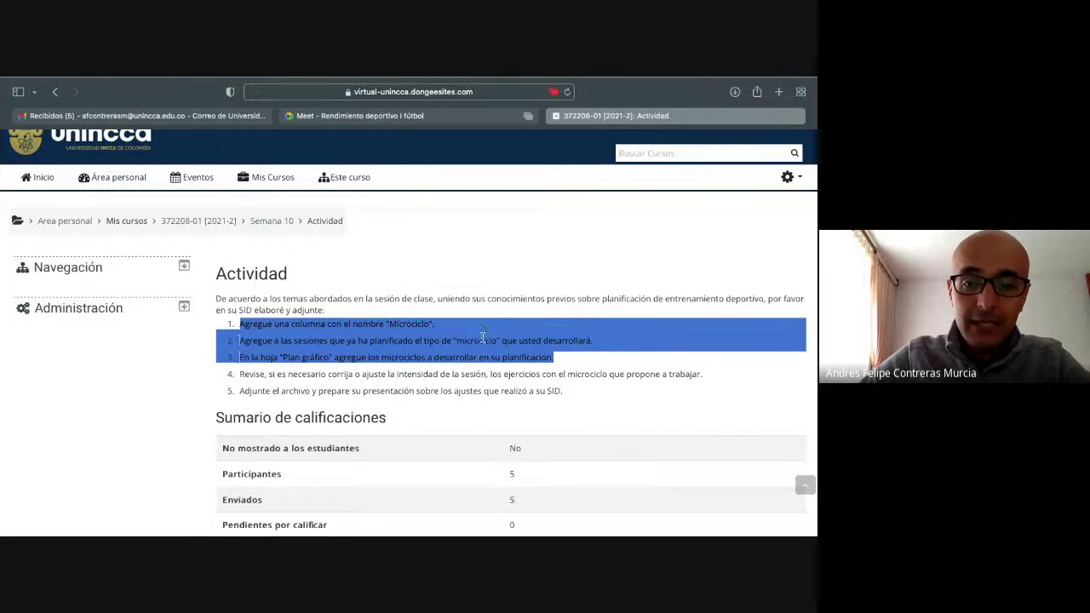
scroll(482, 338, "down", 5)
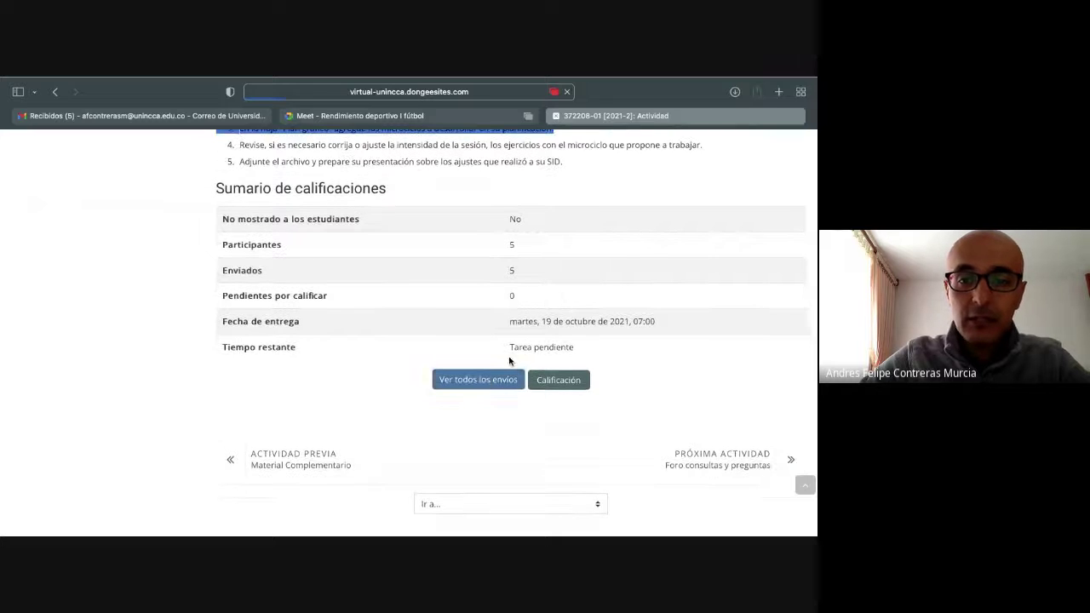
scroll(597, 466, "down", 4)
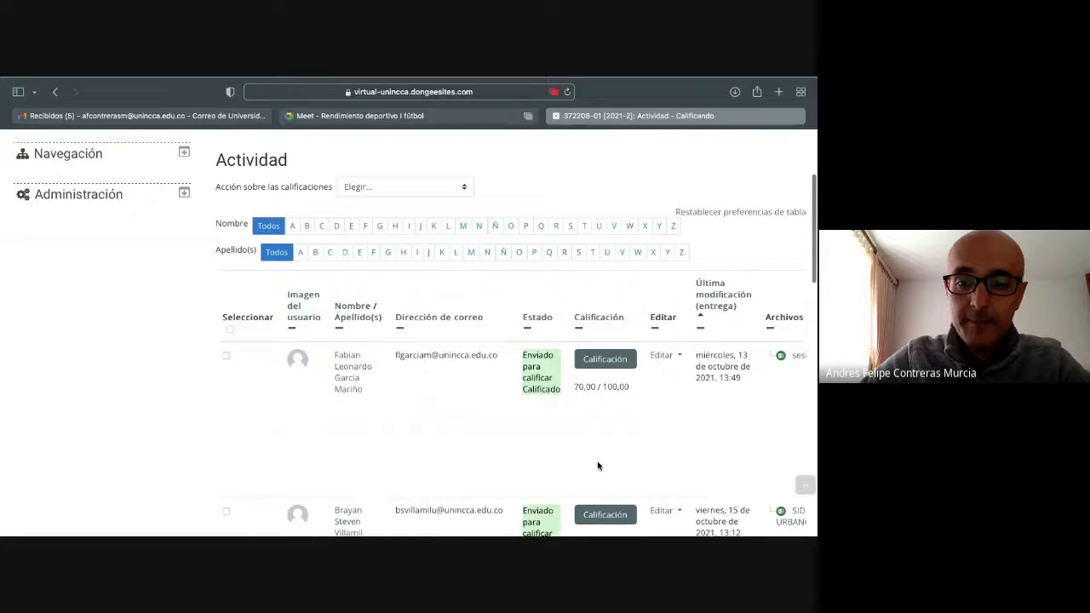
Step: Copy the two points about the microcycles from the first student's feedback comments in the submissions list
scroll(598, 465, "right", 8)
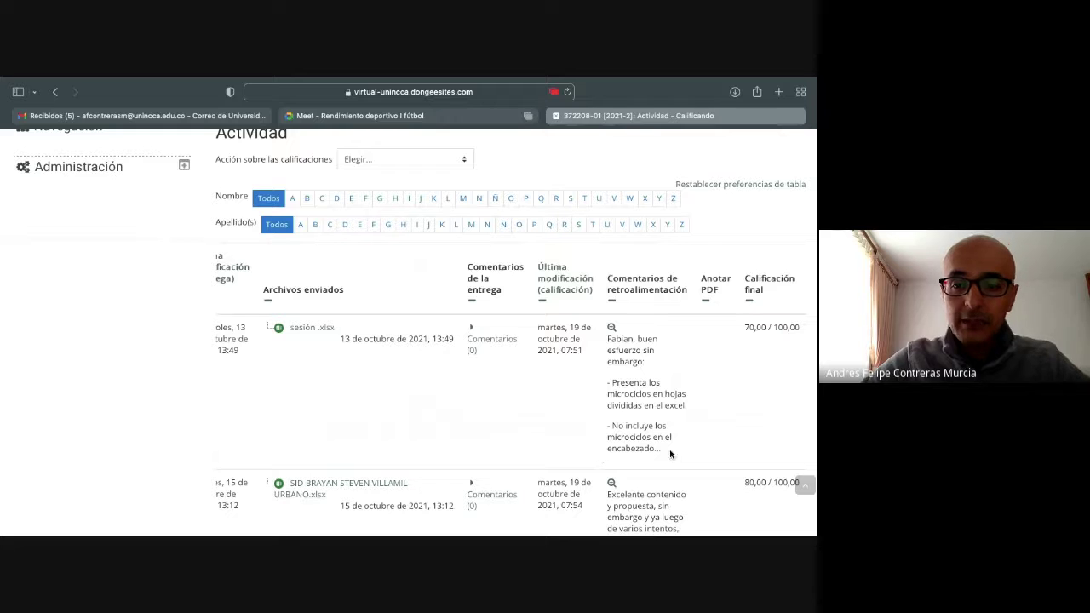
left_click_drag(665, 449, 609, 380)
key("super+c")
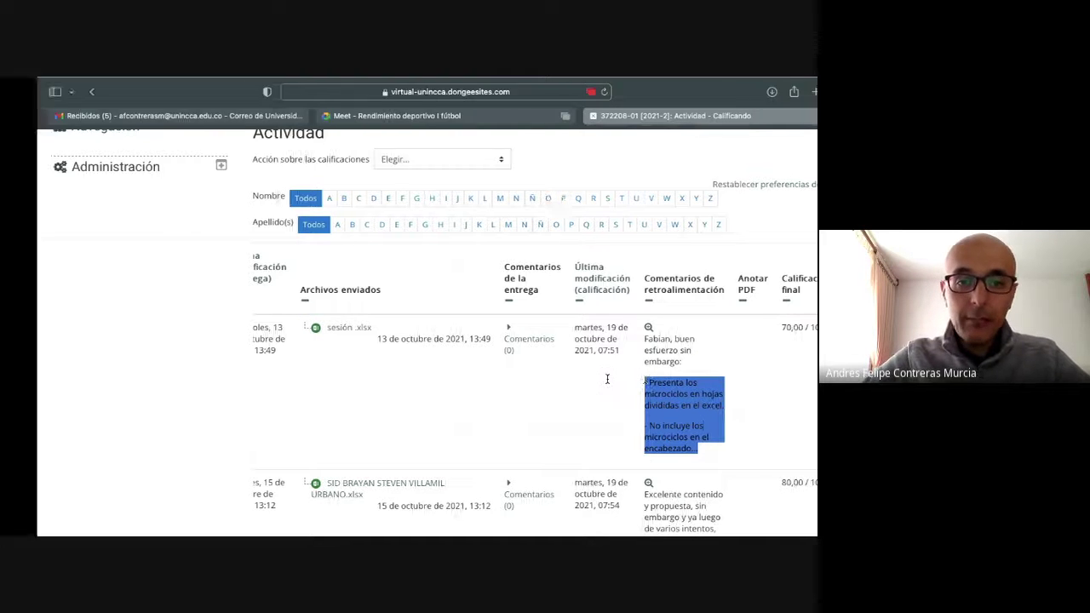
Step: Switch to the Notas sheet and add a comment with the copied feedback to the first student's oct-19 SID grade in U5
key("super+Tab")
left_click(551, 291)
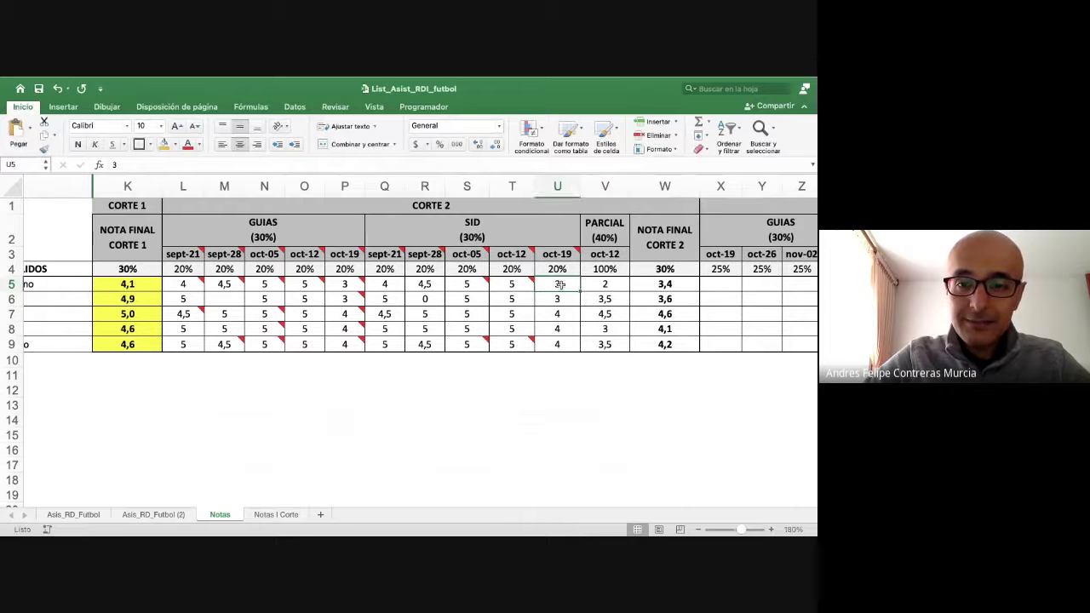
right_click(561, 289)
left_click(600, 452)
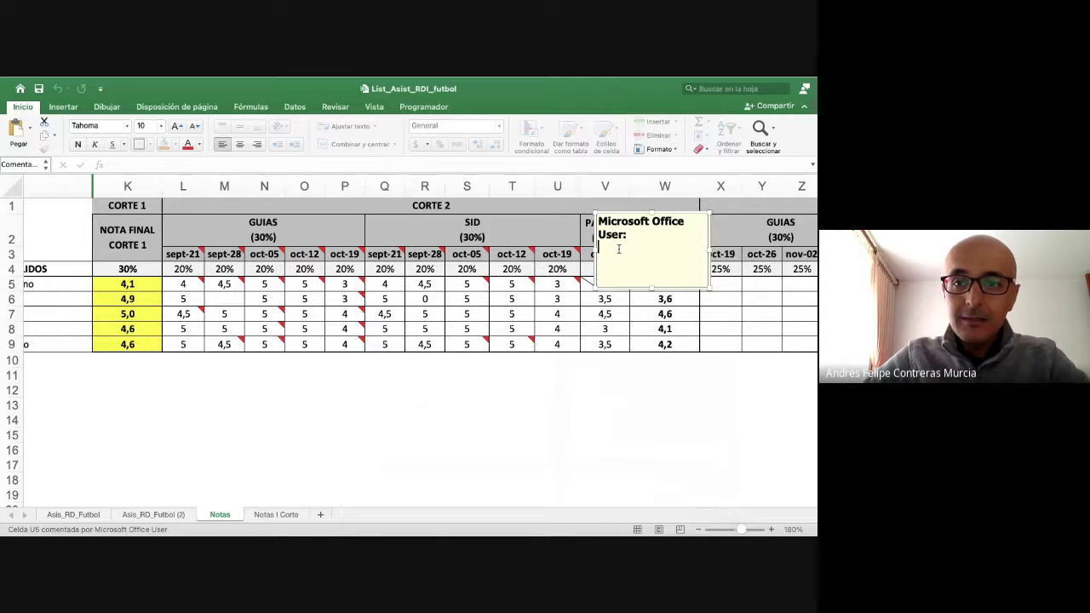
key("super+v")
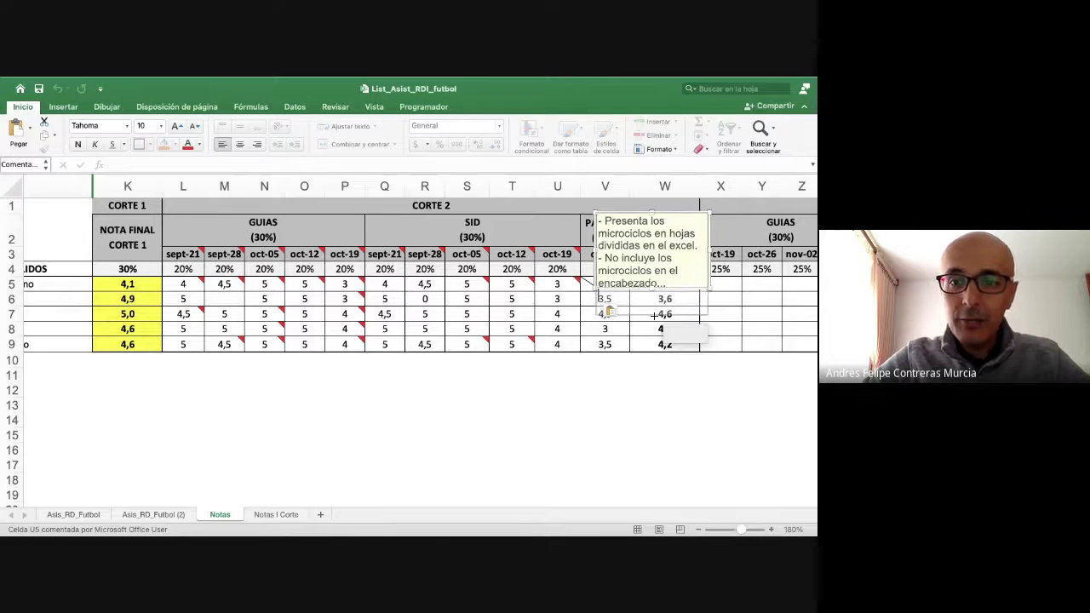
left_click(559, 301)
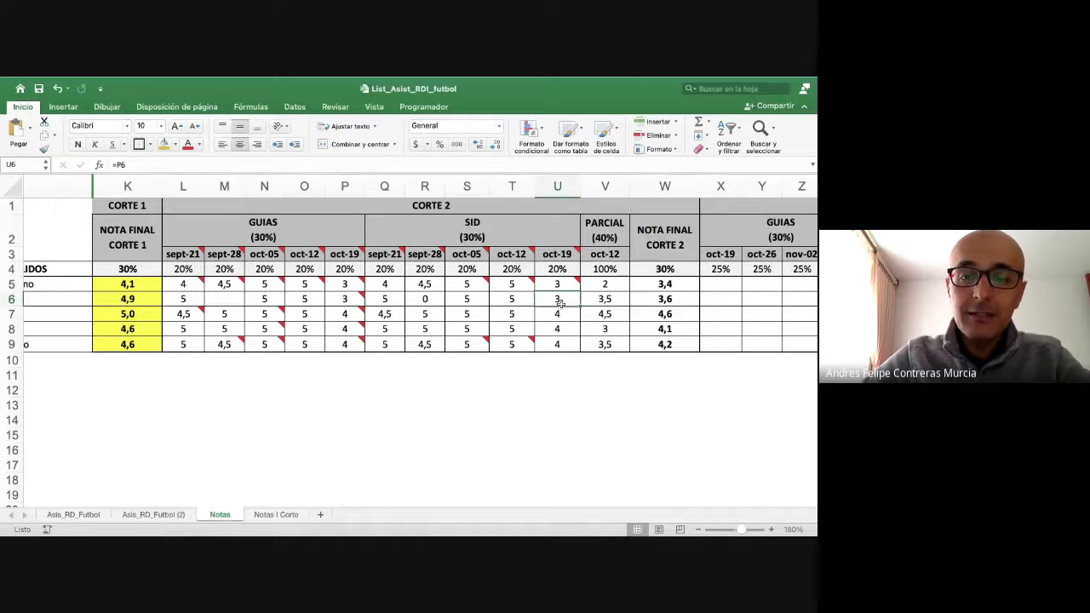
Step: Read the remaining students' feedback comments and grades in the browser's submissions list, checking the student order in the Notas sheet
key("super+Tab")
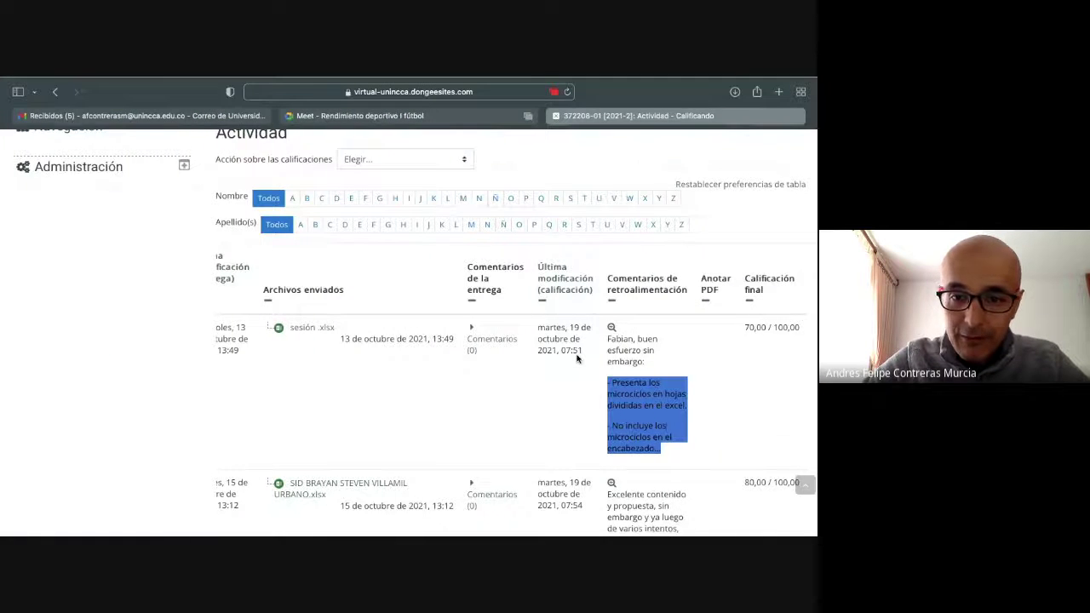
scroll(575, 358, "down", 2)
key("super+Tab")
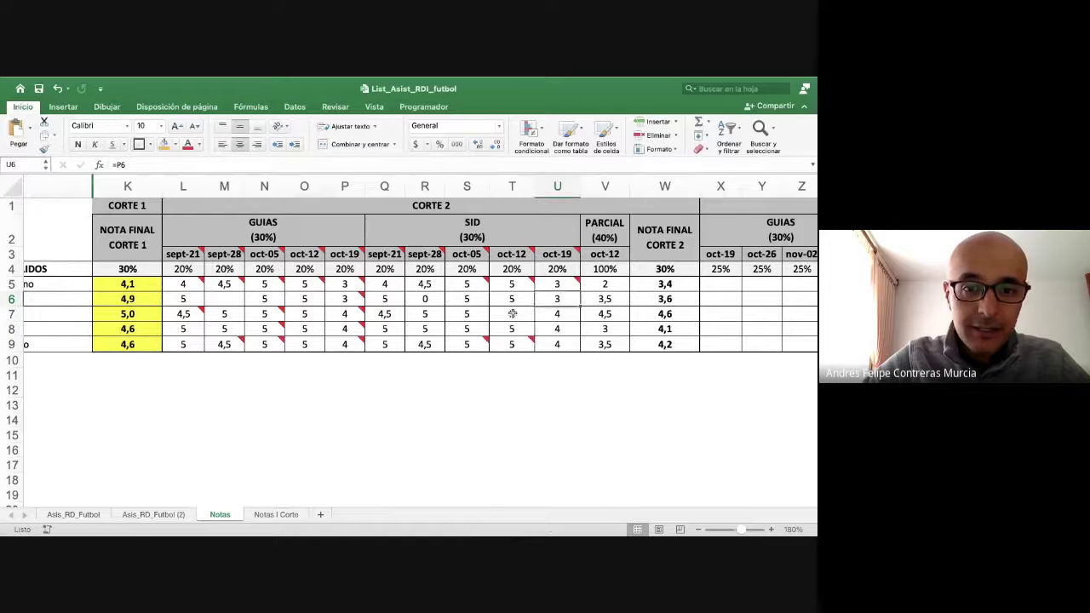
scroll(514, 313, "left", 5)
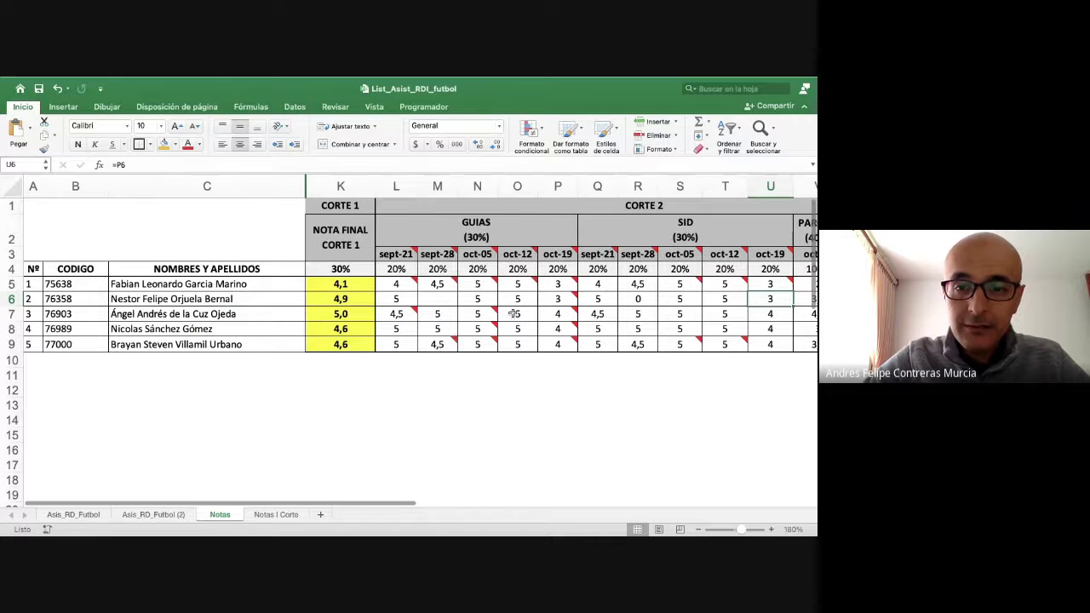
key("super+Tab")
scroll(611, 403, "down", 4)
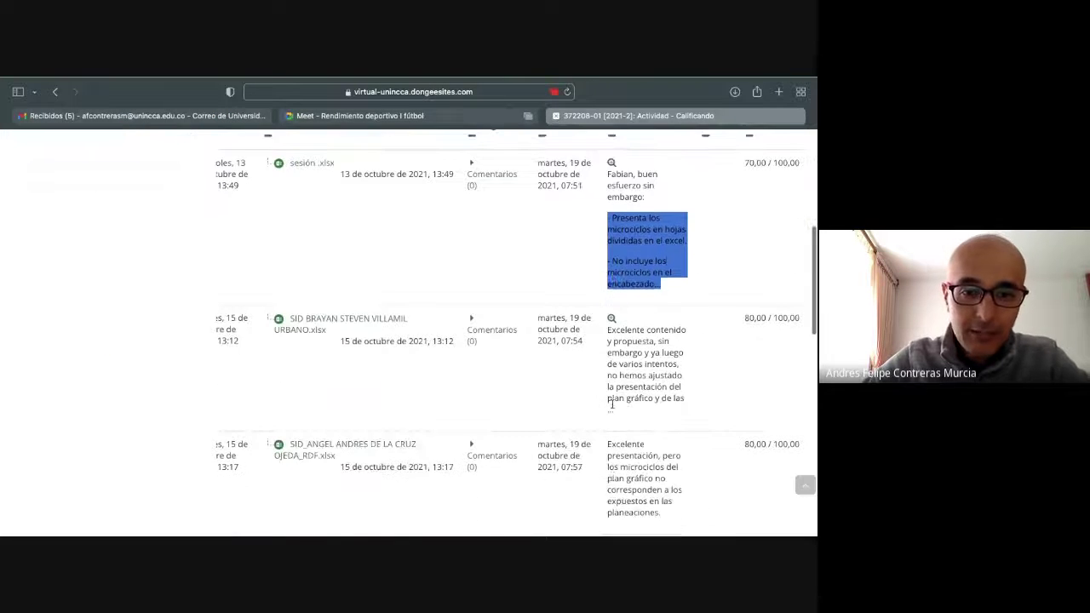
scroll(611, 403, "down", 7)
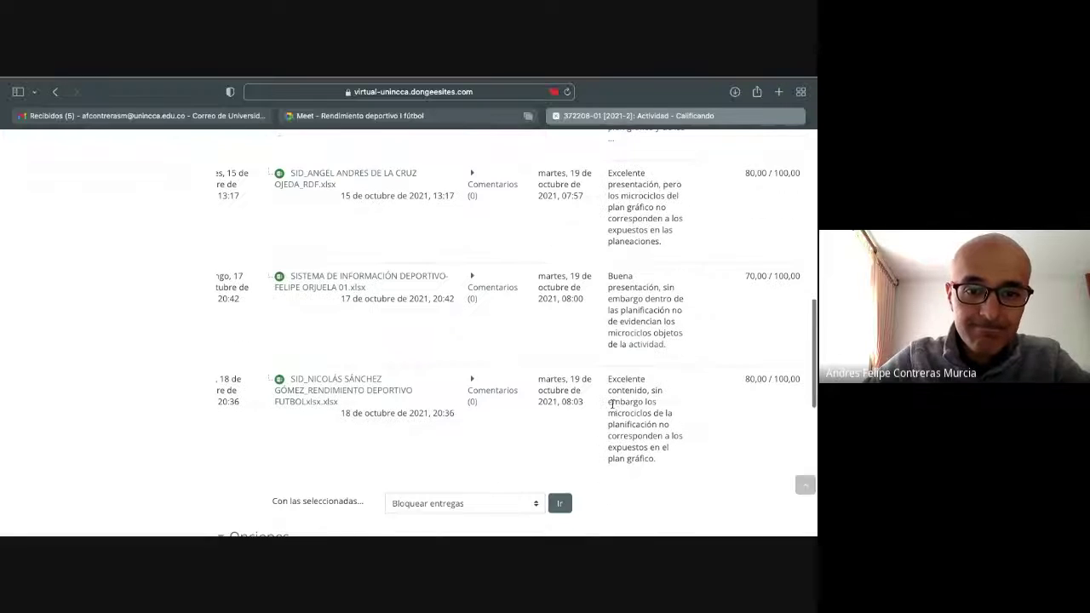
scroll(612, 404, "down", 3)
scroll(611, 403, "up", 2)
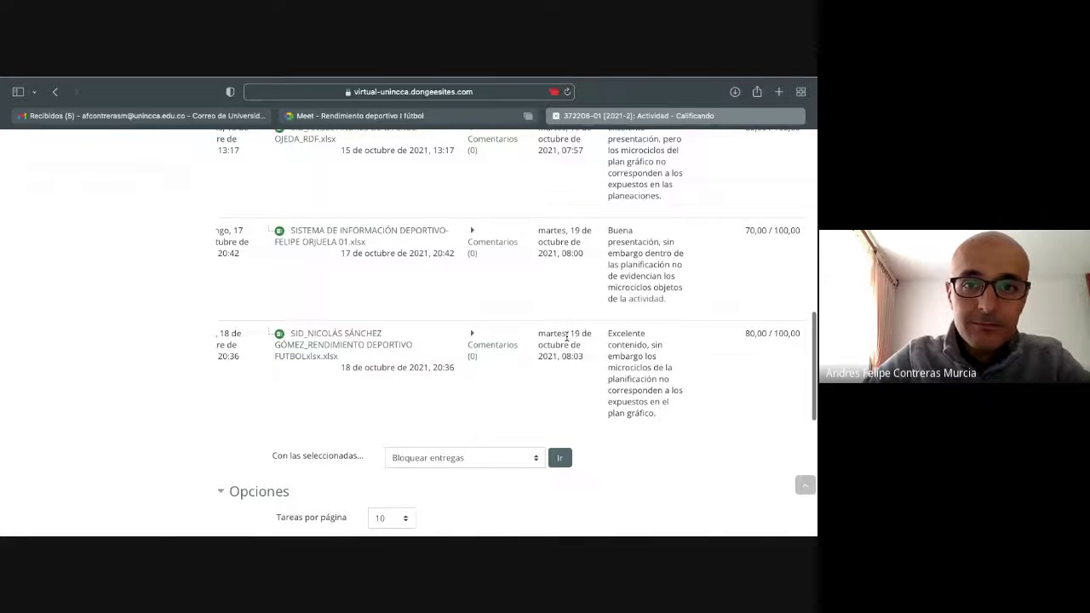
scroll(566, 338, "up", 1)
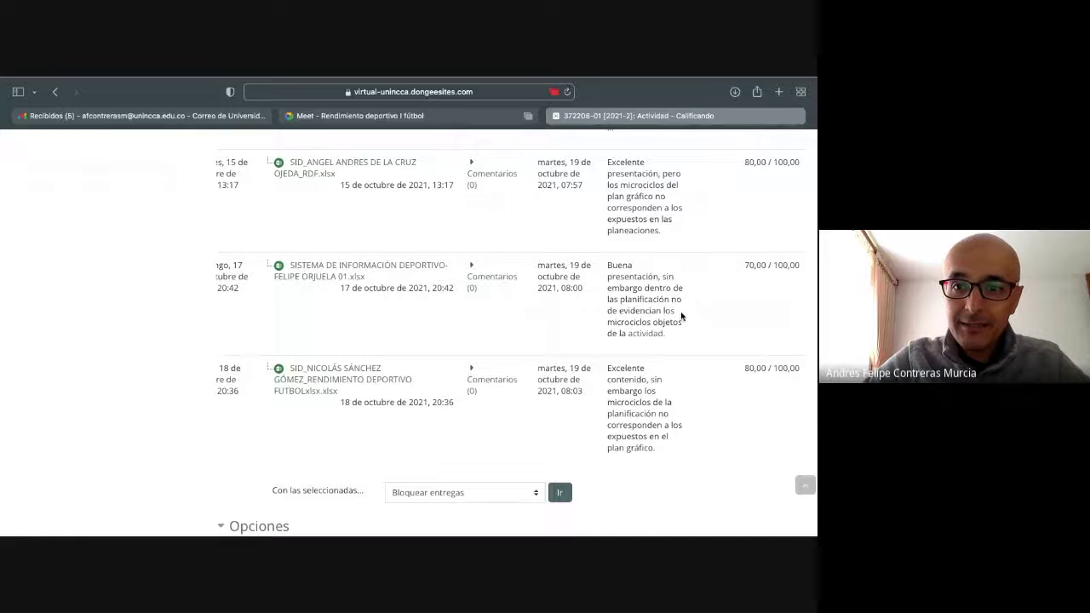
scroll(626, 323, "left", 10)
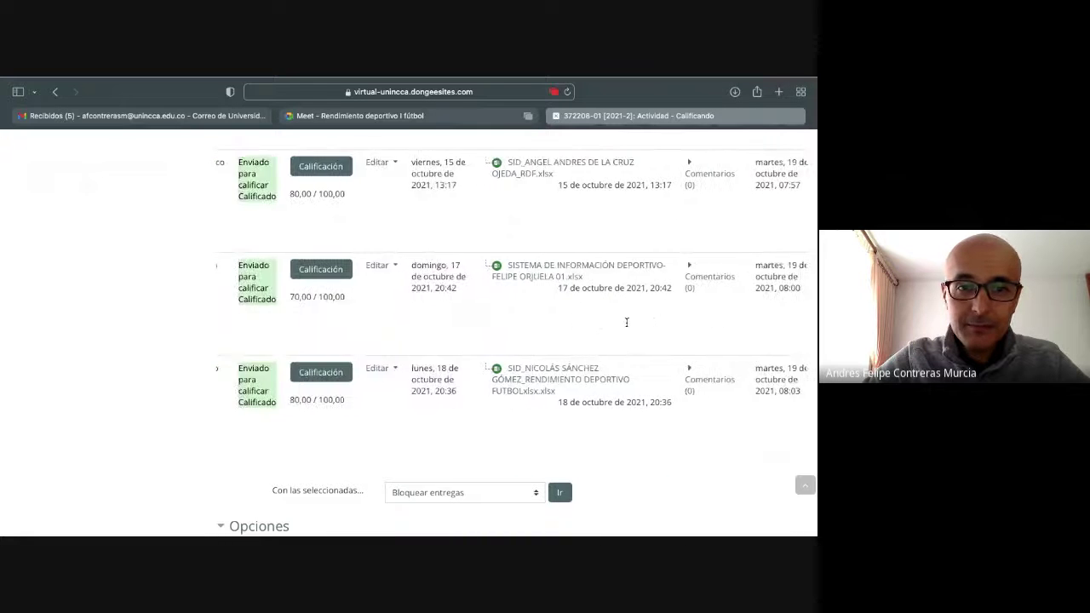
scroll(626, 322, "left", 5)
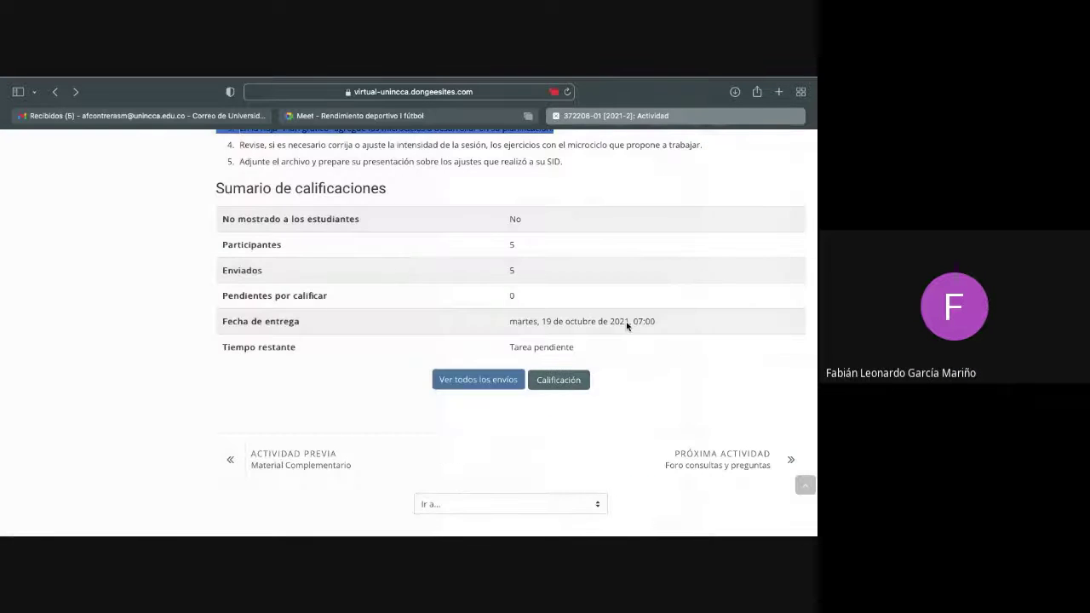
Step: Reopen the list of all submissions and switch to the Rendimiento deportivo I fútbol video call
left_click(494, 383)
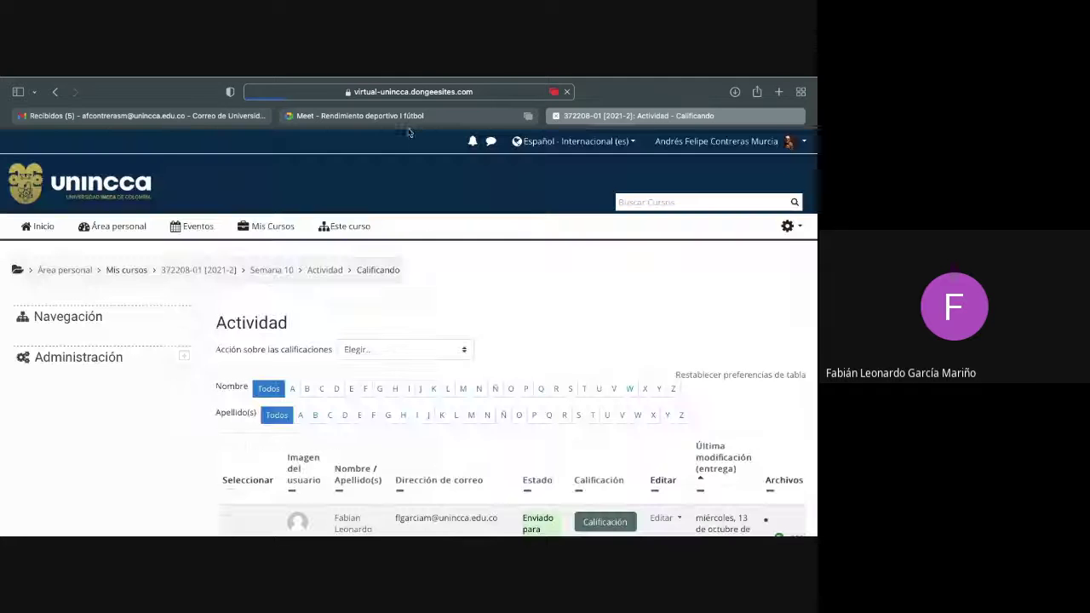
left_click(423, 117)
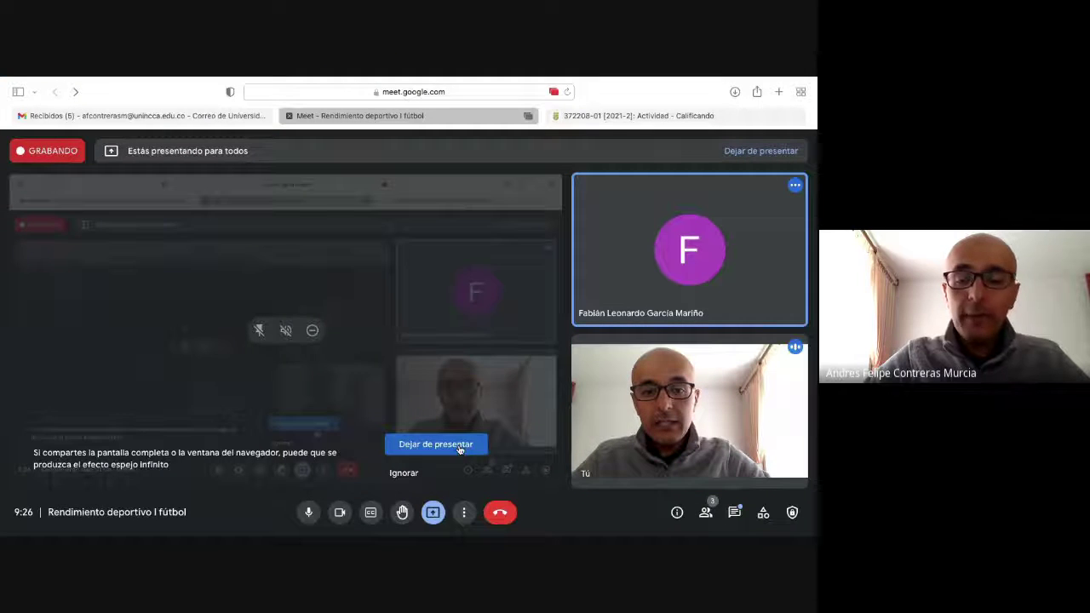
left_click(435, 444)
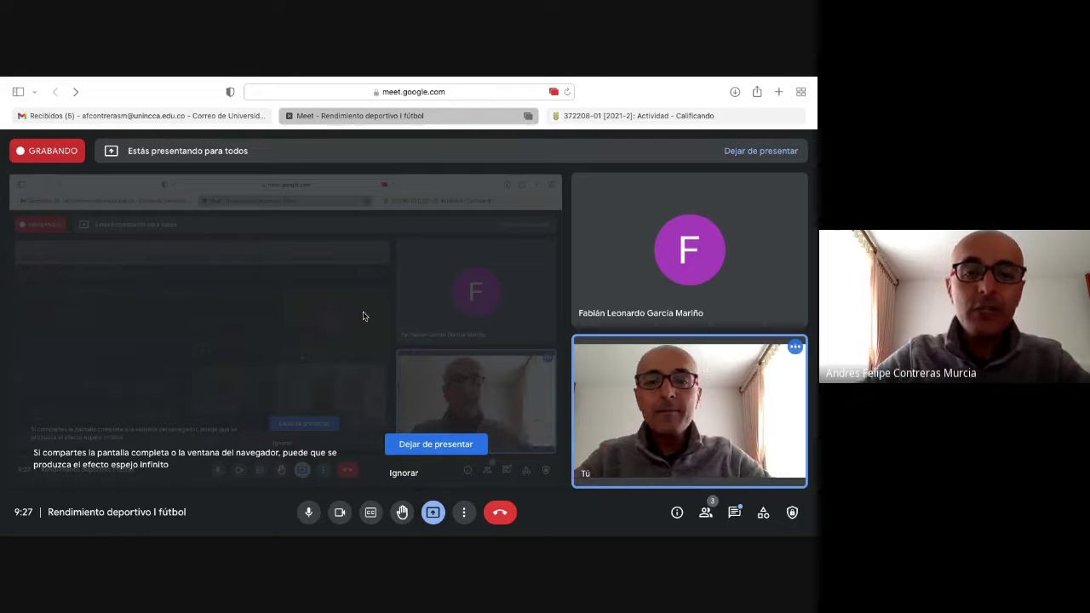
Step: Switch to the student's sesión workbook and show the first columns of the valoracion sheet's table
key("ctrl+Left")
key("ctrl+Left")
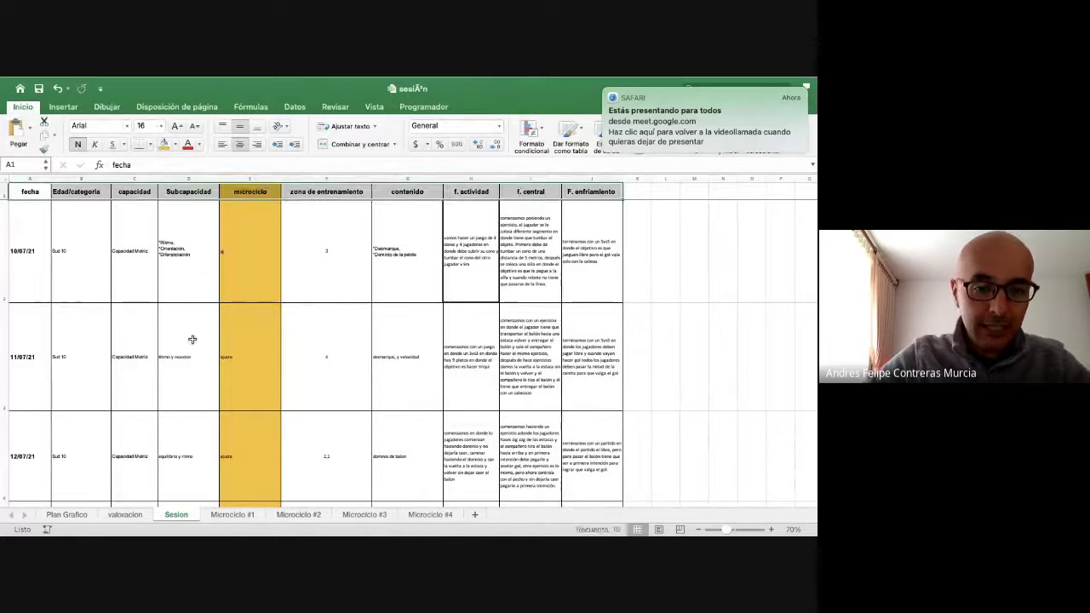
left_click(189, 347)
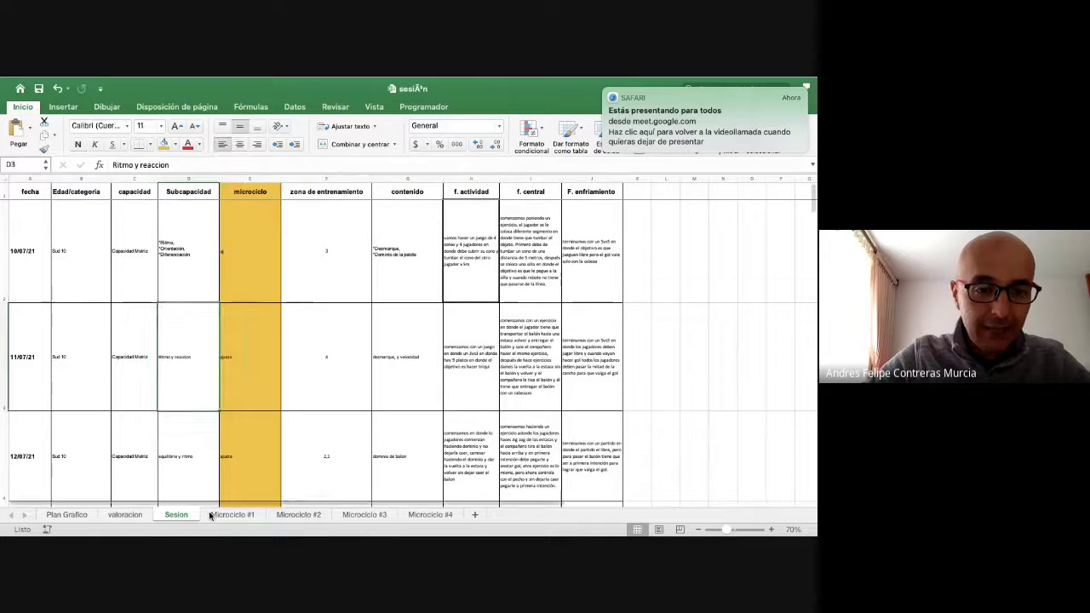
left_click(135, 515)
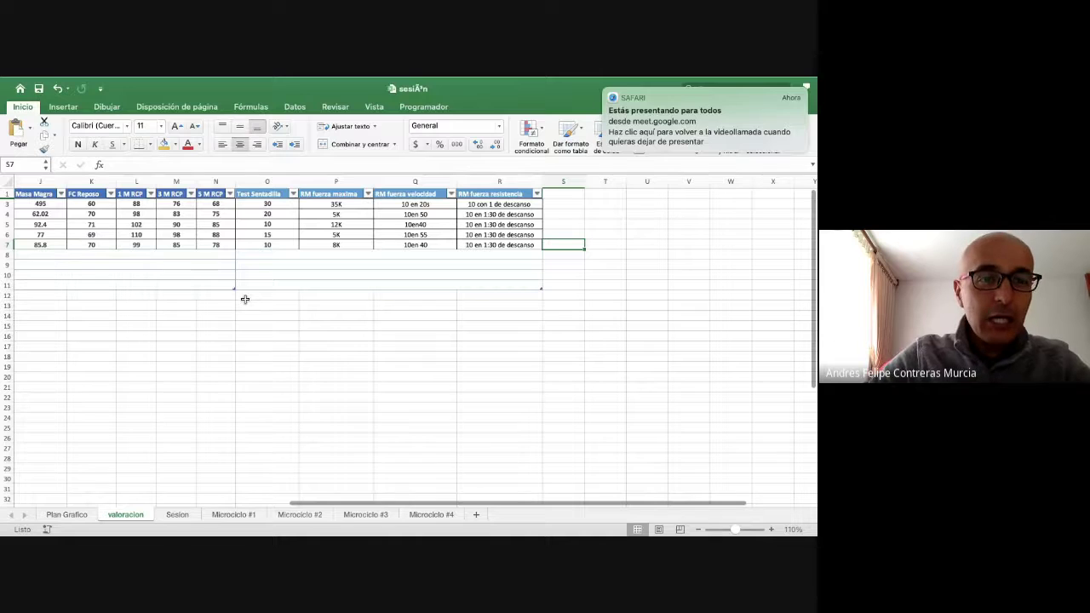
scroll(244, 299, "left", 10)
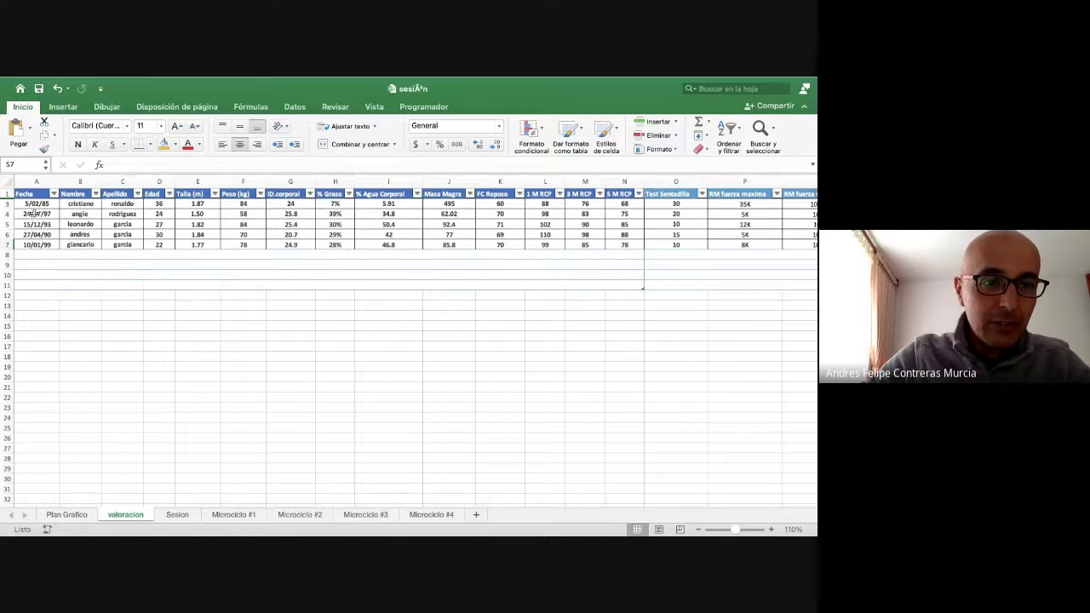
left_click(7, 256)
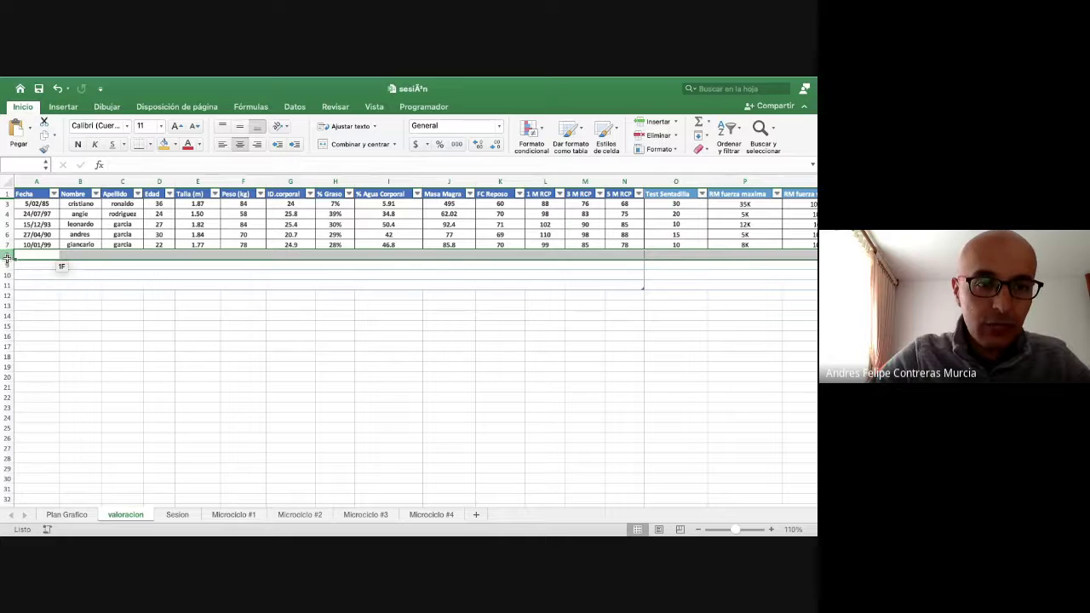
key("Escape")
left_click(6, 255)
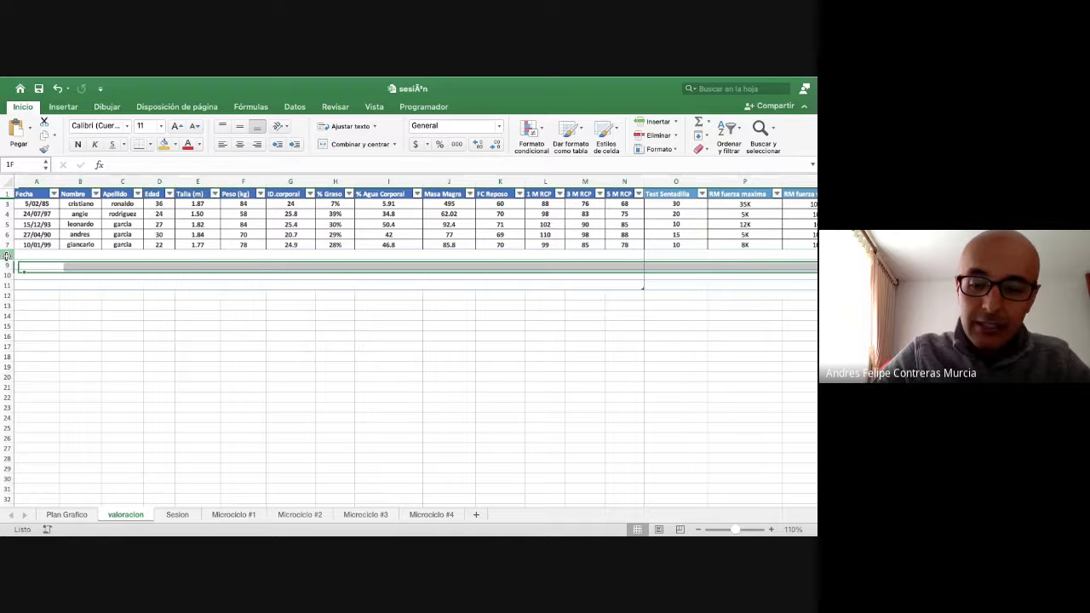
left_click_drag(6, 256, 5, 325)
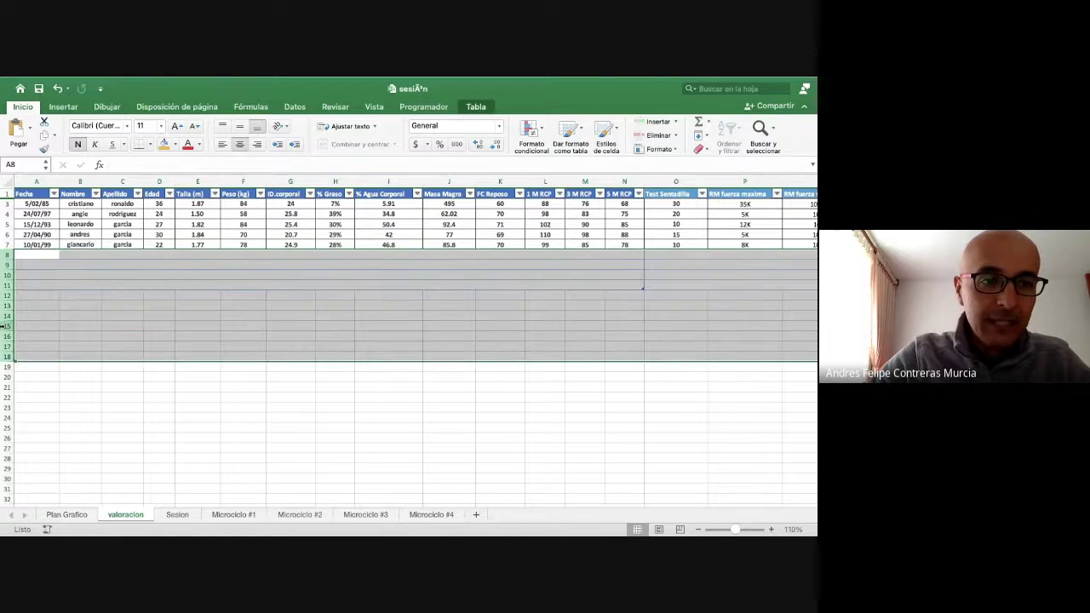
right_click(4, 329)
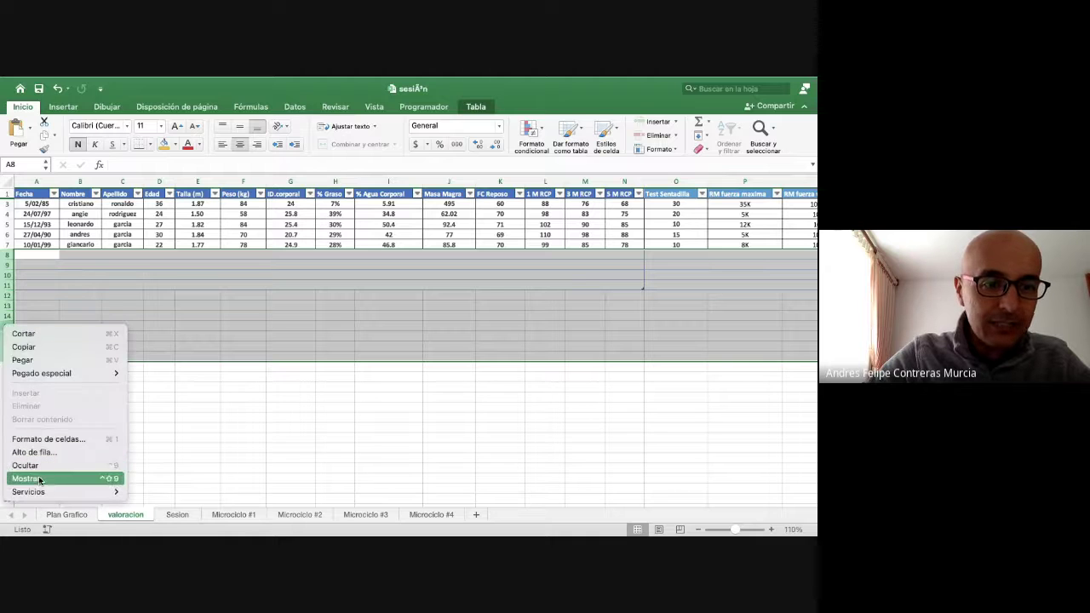
left_click(24, 333)
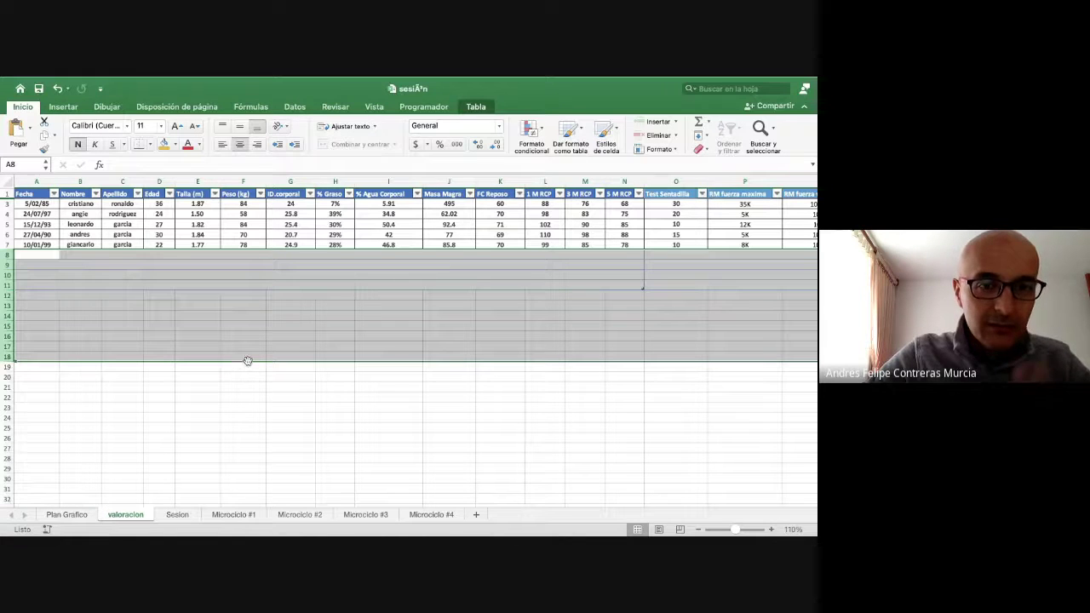
left_click(242, 315)
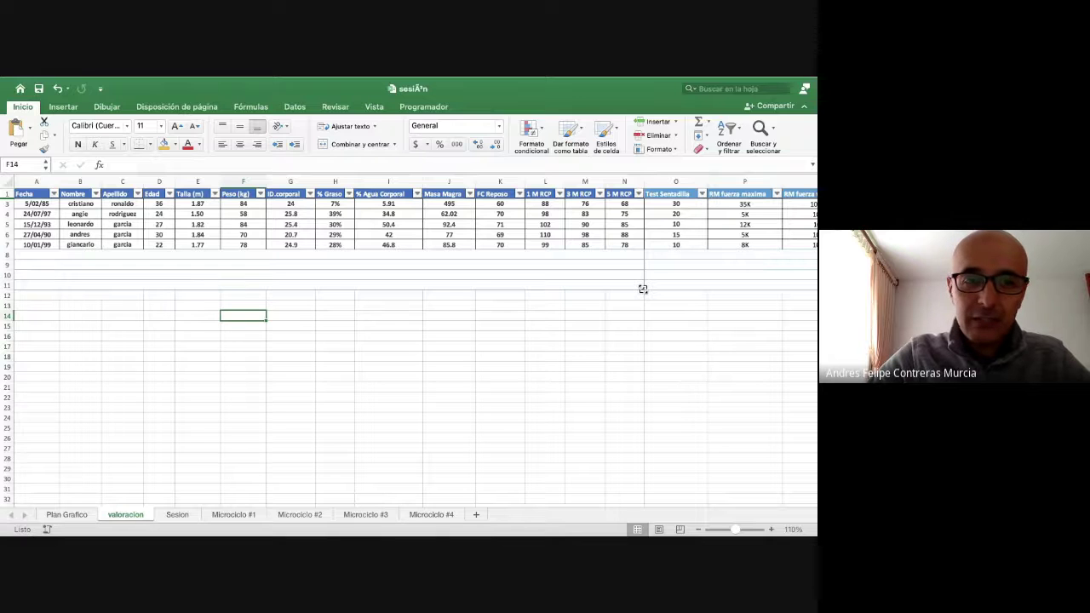
Step: Try to extend the first table in the valoracion sheet across the neighbouring table to A1:R11
scroll(642, 289, "right", 10)
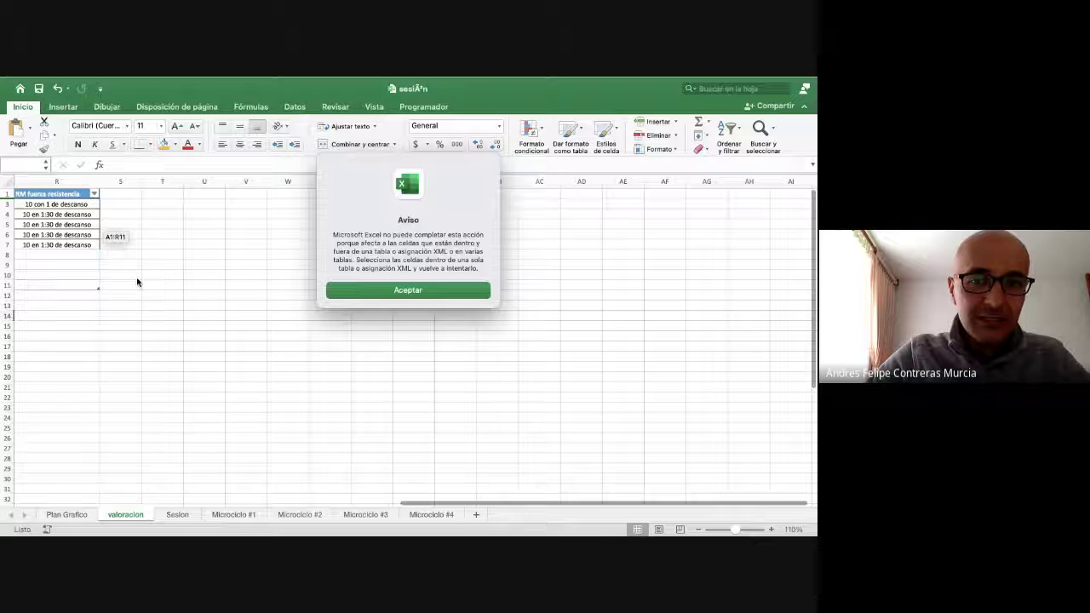
left_click(366, 290)
scroll(413, 319, "left", 8)
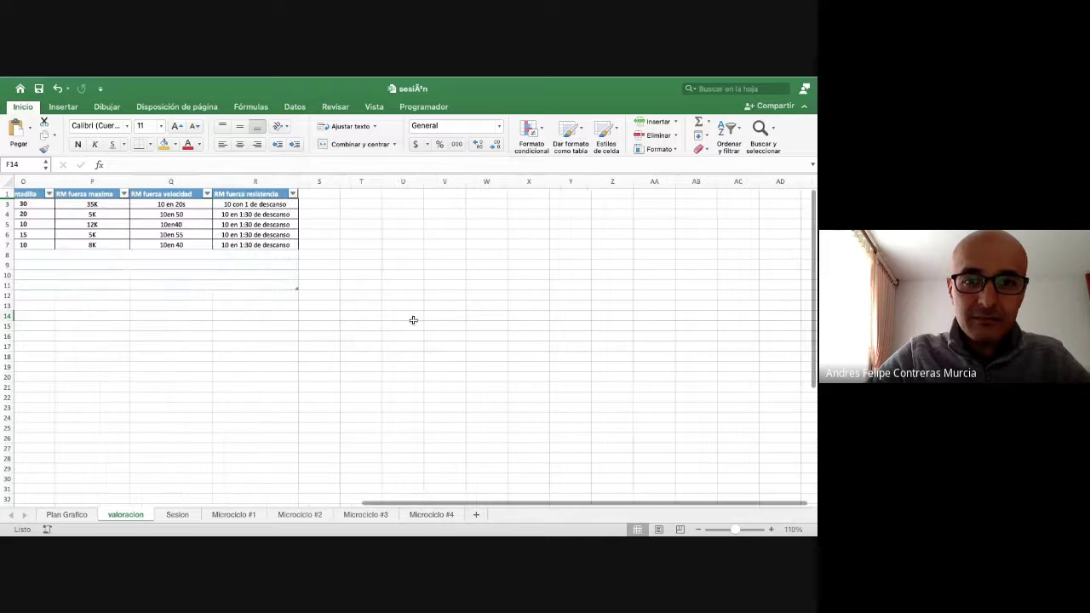
Step: Examine the RM fuerza maxima, RM fuerza velocidad and RM fuerza resistencia entries in rows 3 to 7 of the valoracion sheet
left_click(408, 283)
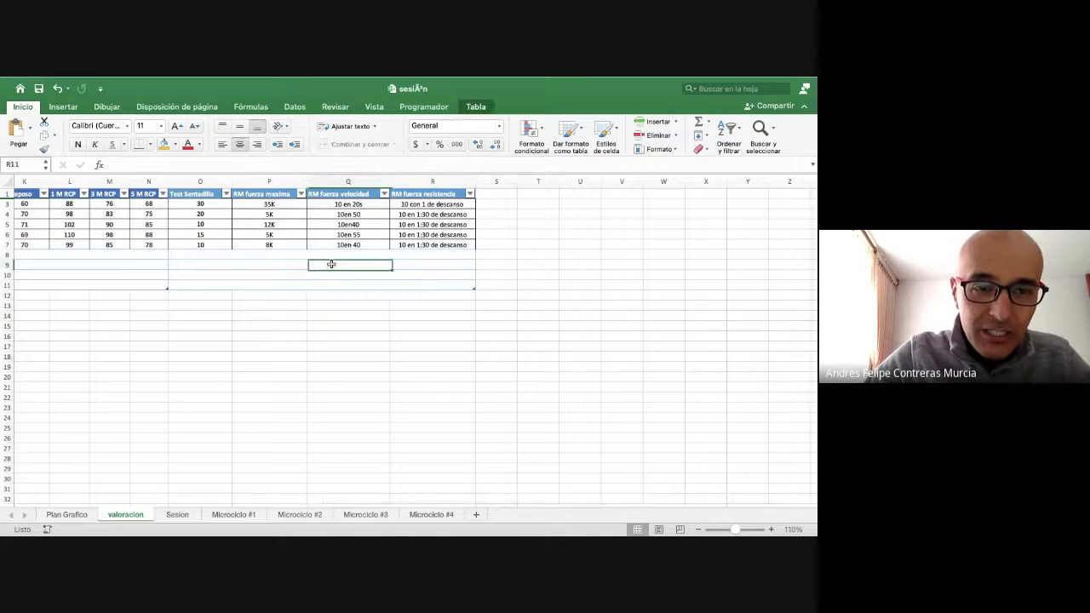
left_click(218, 257)
scroll(219, 258, "left", 2)
scroll(219, 258, "left", 1)
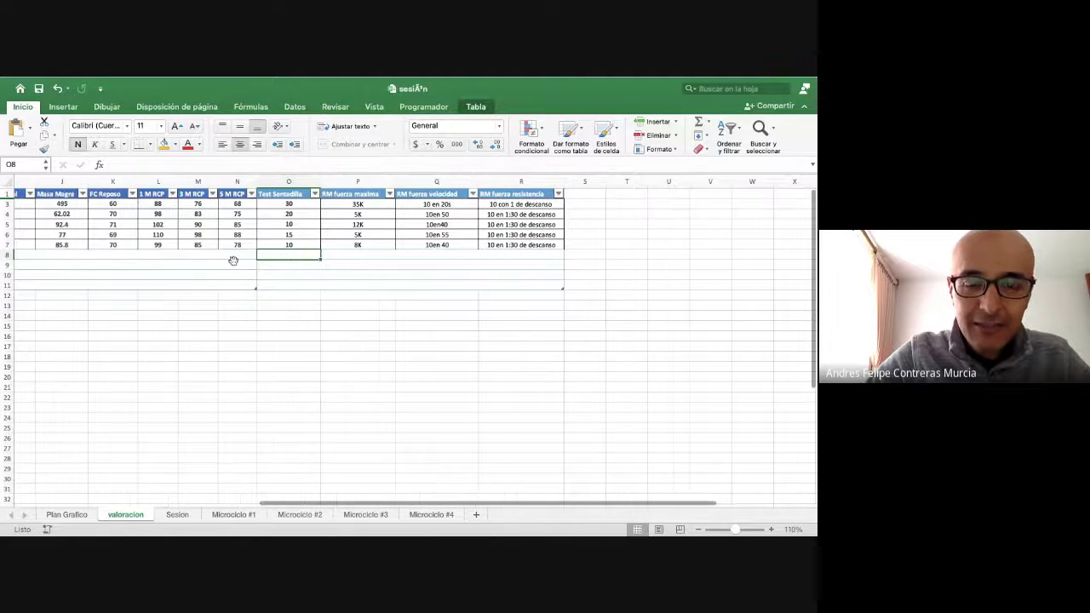
left_click(461, 225)
scroll(441, 205, "left", 1)
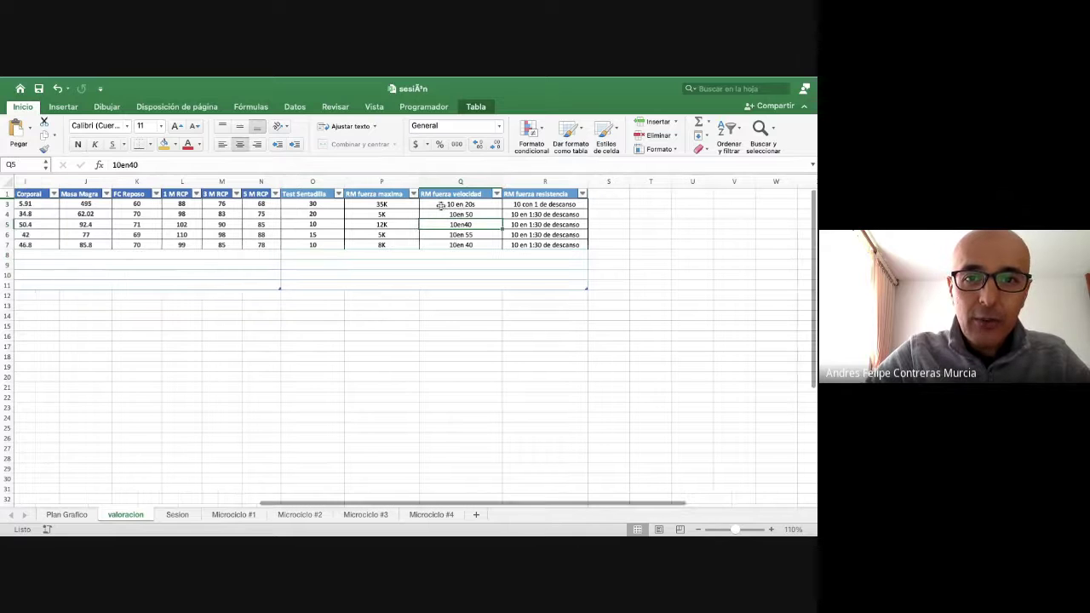
left_click(469, 204)
left_click_drag(407, 204, 391, 242)
left_click(473, 206)
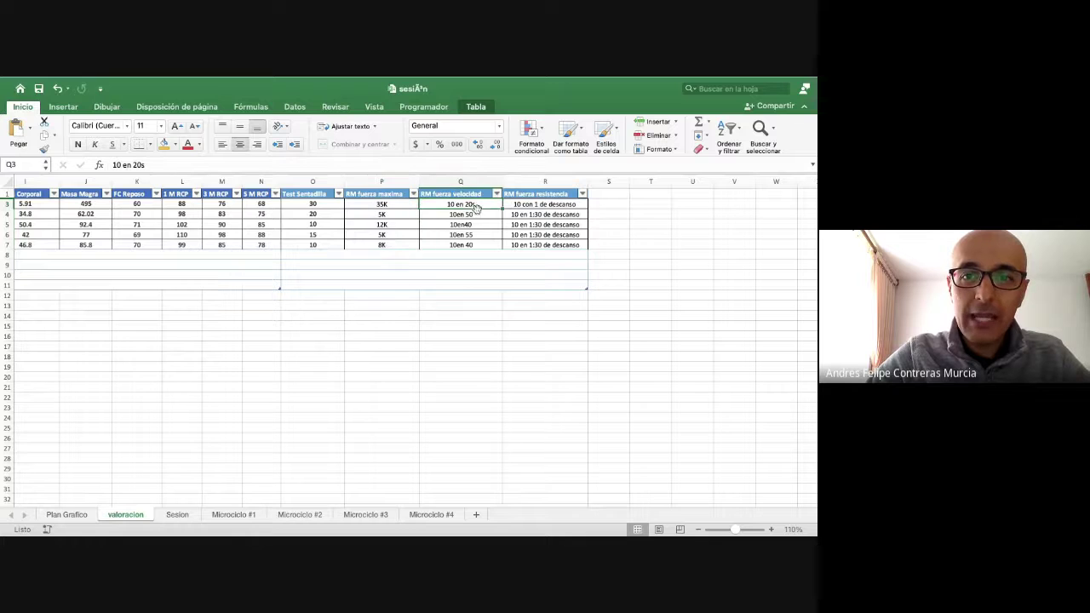
left_click_drag(551, 203, 553, 243)
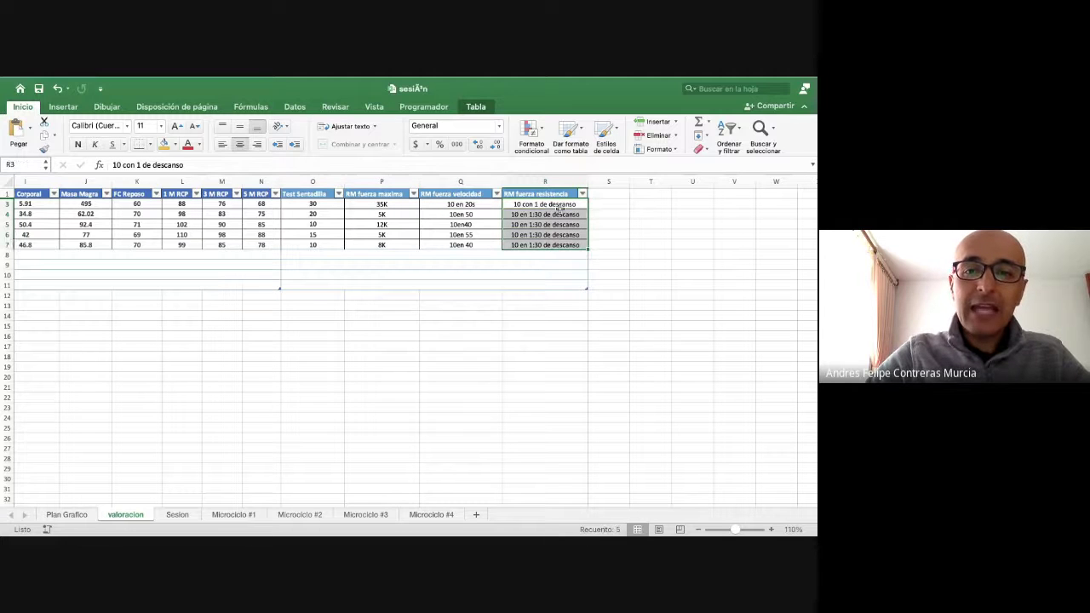
Step: Hide the gridlines on the valoracion sheet
left_click(557, 195)
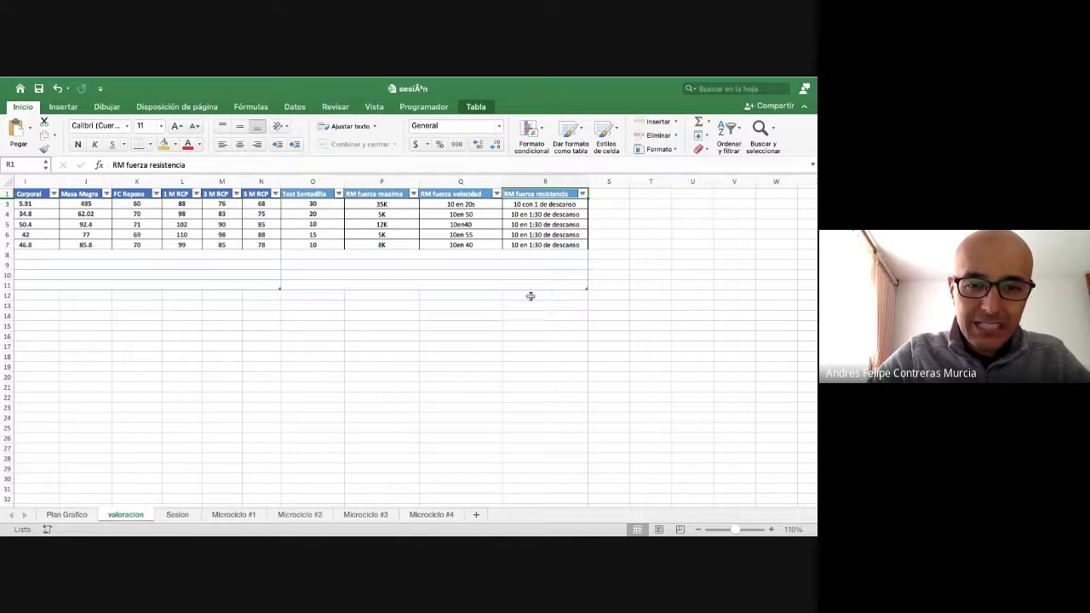
scroll(343, 292, "left", 10)
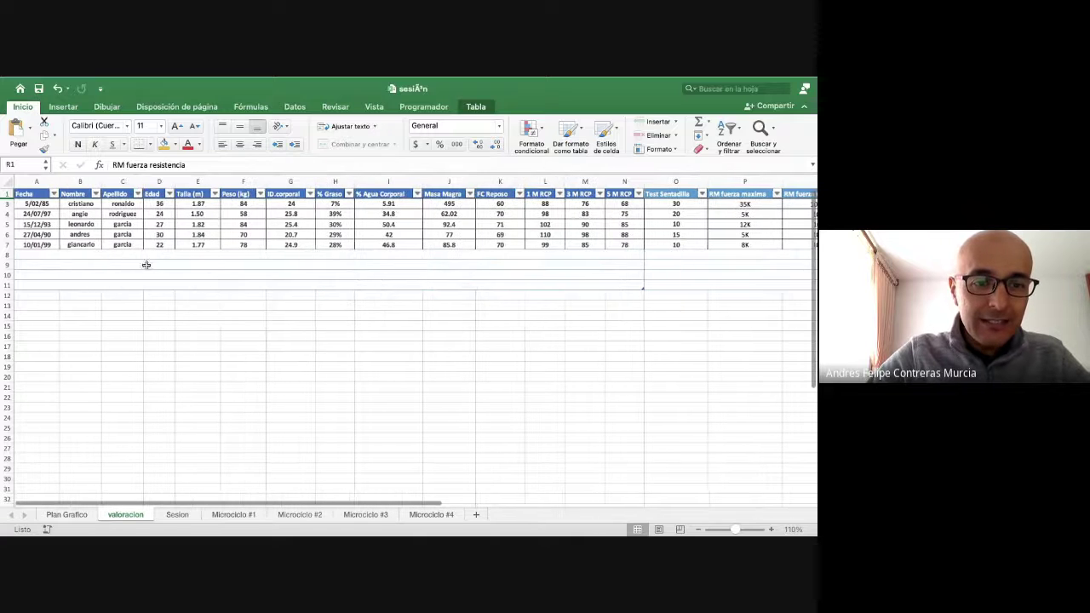
left_click(373, 107)
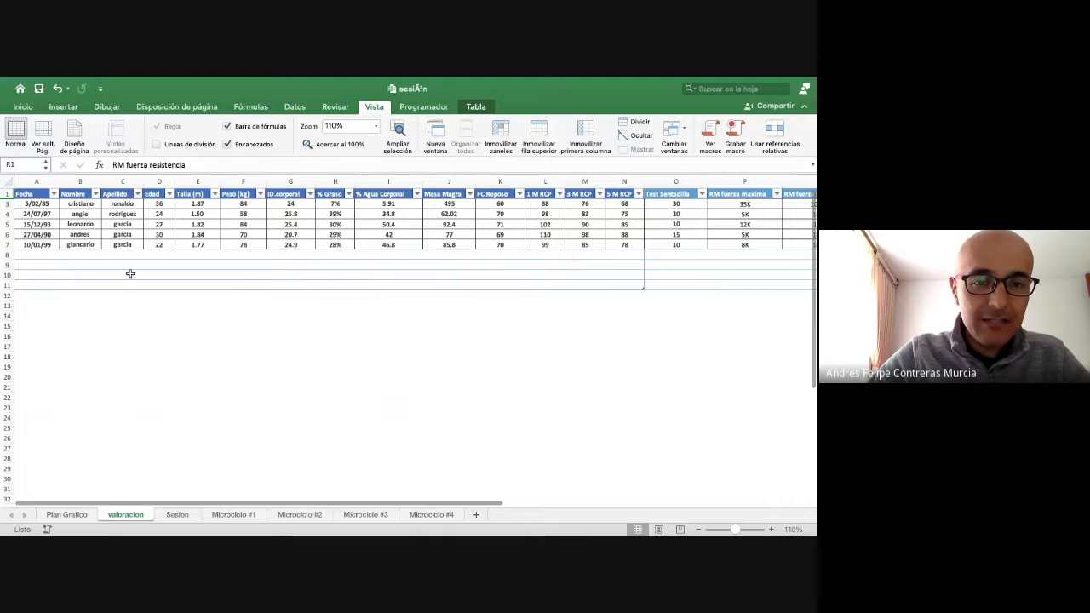
left_click(196, 324)
left_click(243, 263)
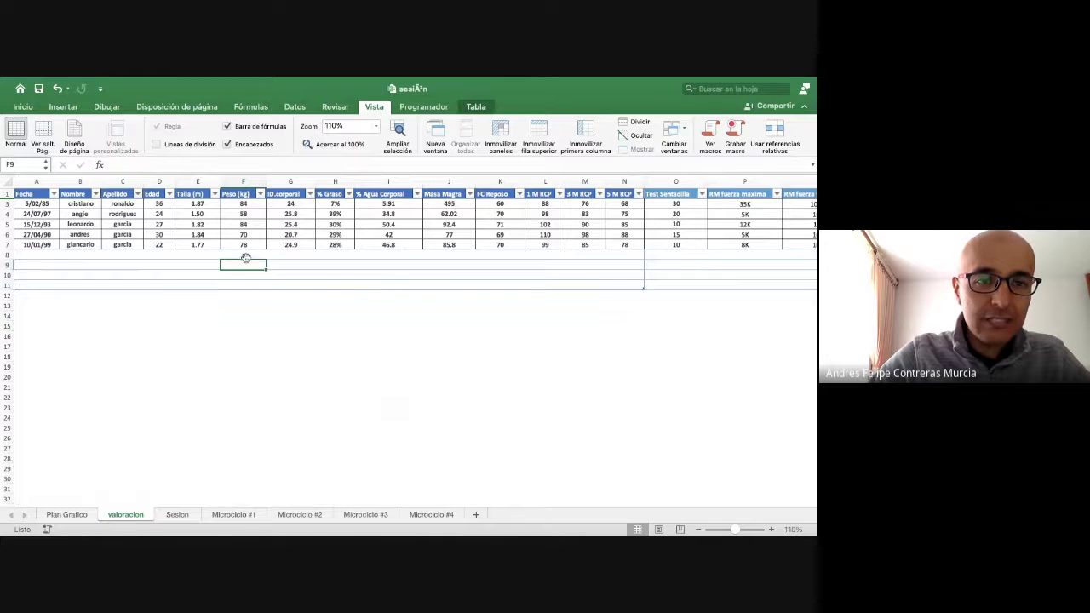
left_click(158, 305)
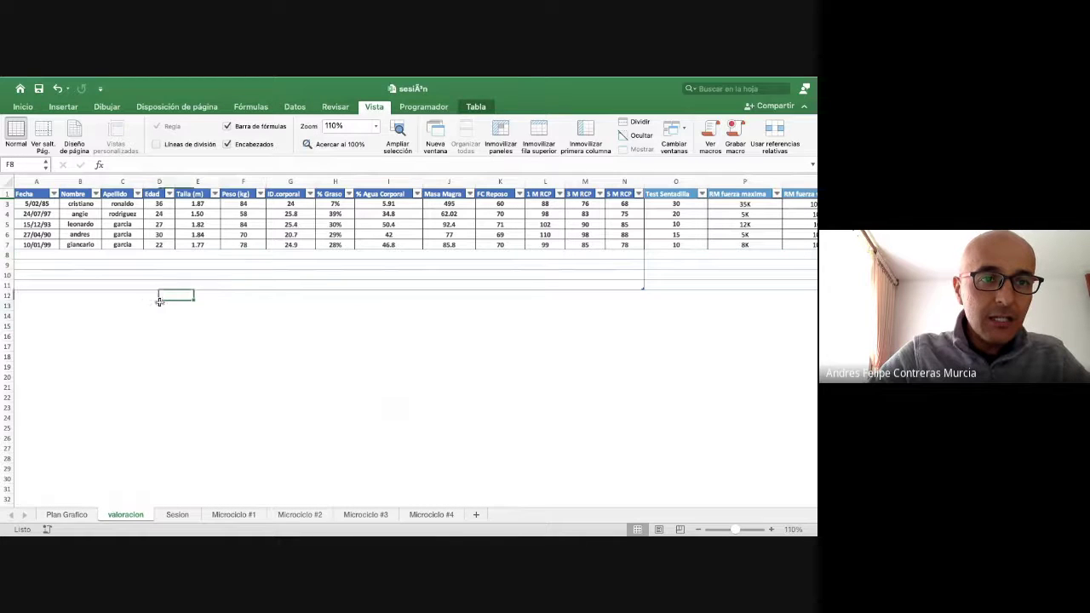
left_click(68, 257)
left_click(100, 274)
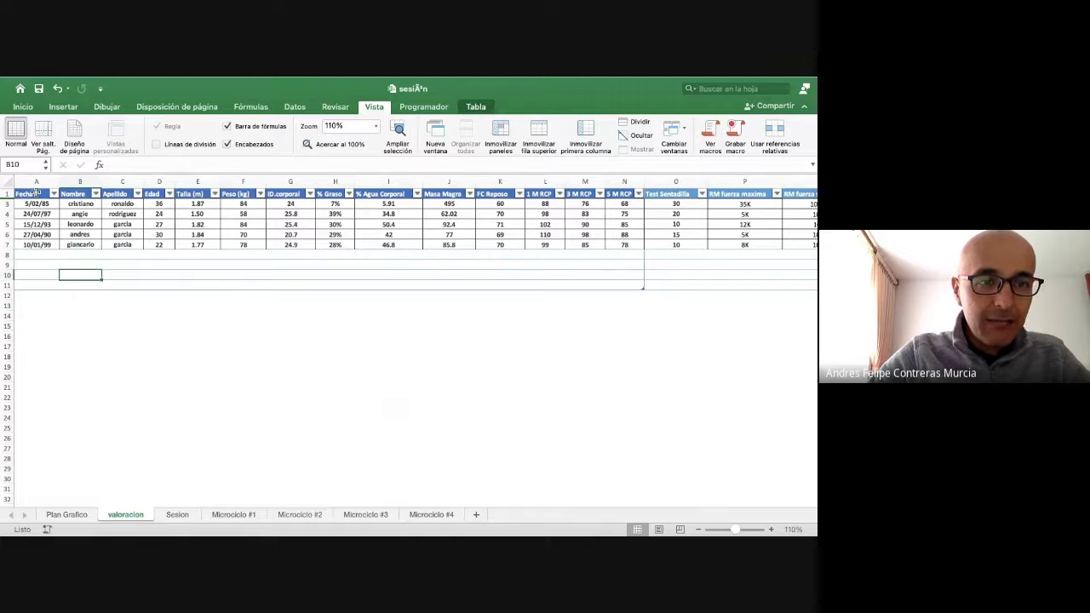
left_click_drag(36, 192, 56, 212)
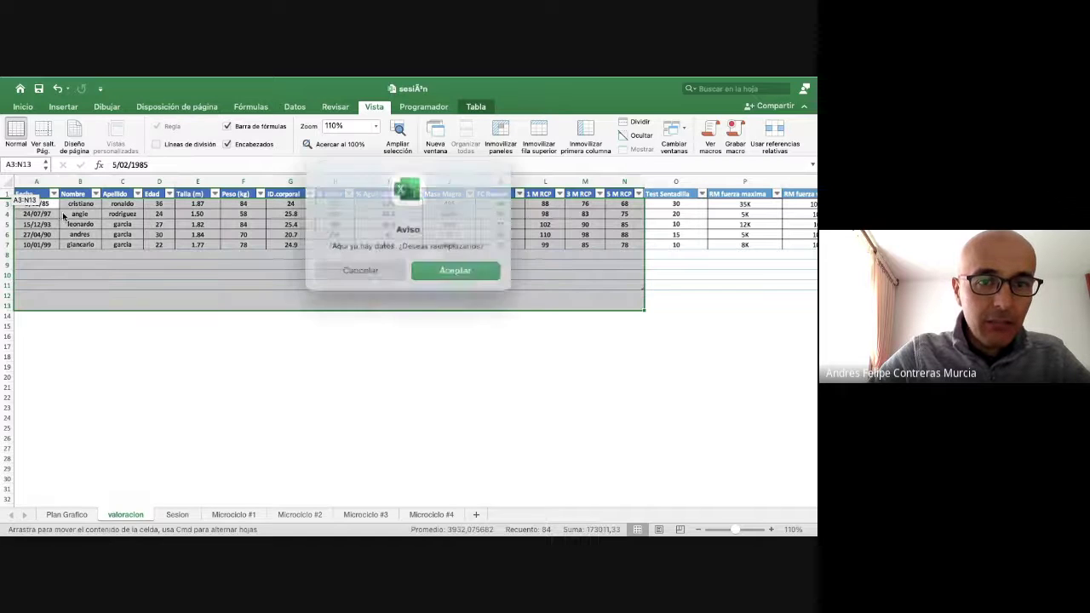
left_click(367, 267)
left_click(227, 235)
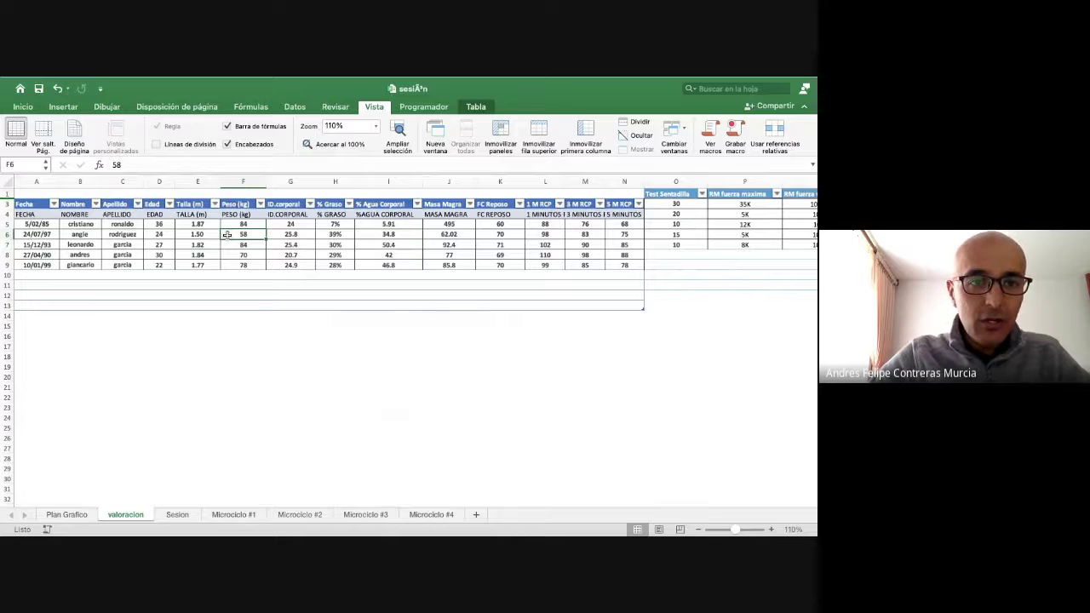
key("super+z")
Step: Apply all borders to both assessment tables from the Fecha header through the last filled row, A1:R7
left_click(87, 233)
left_click_drag(38, 196, 770, 249)
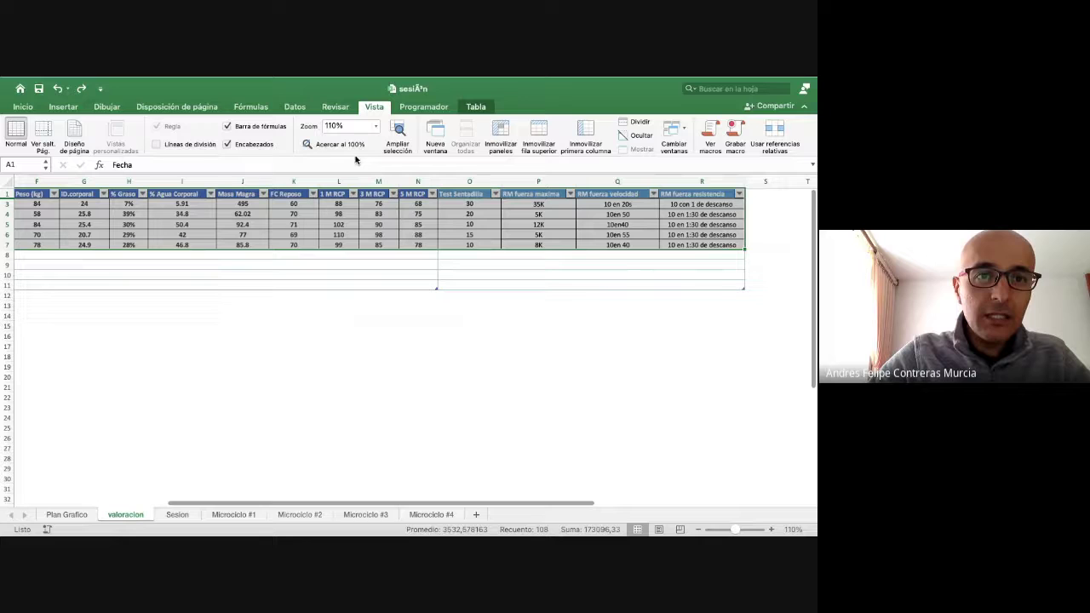
left_click(23, 107)
left_click(148, 144)
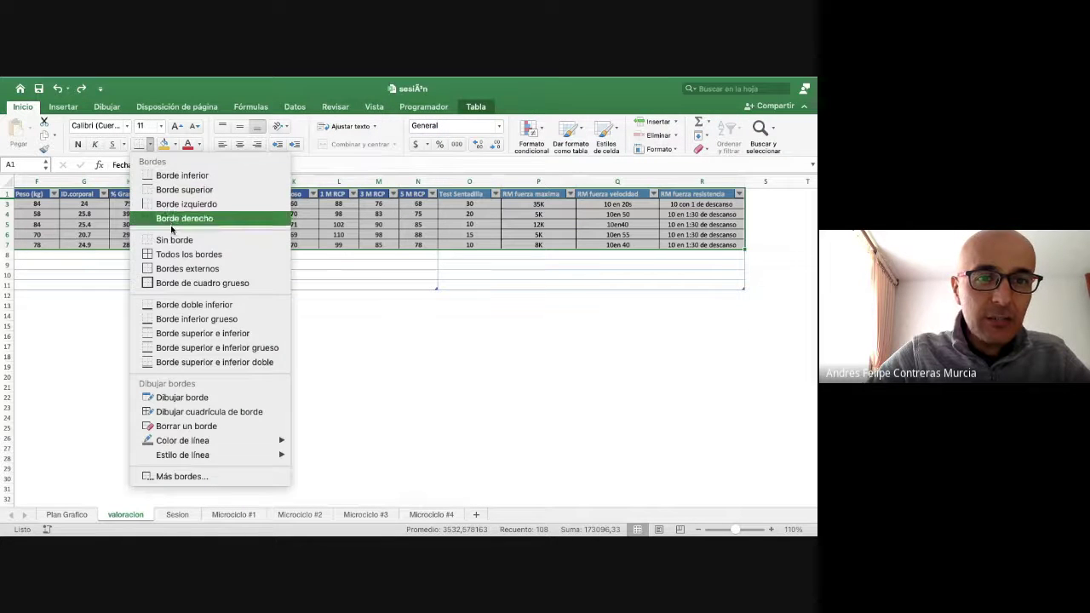
left_click(162, 254)
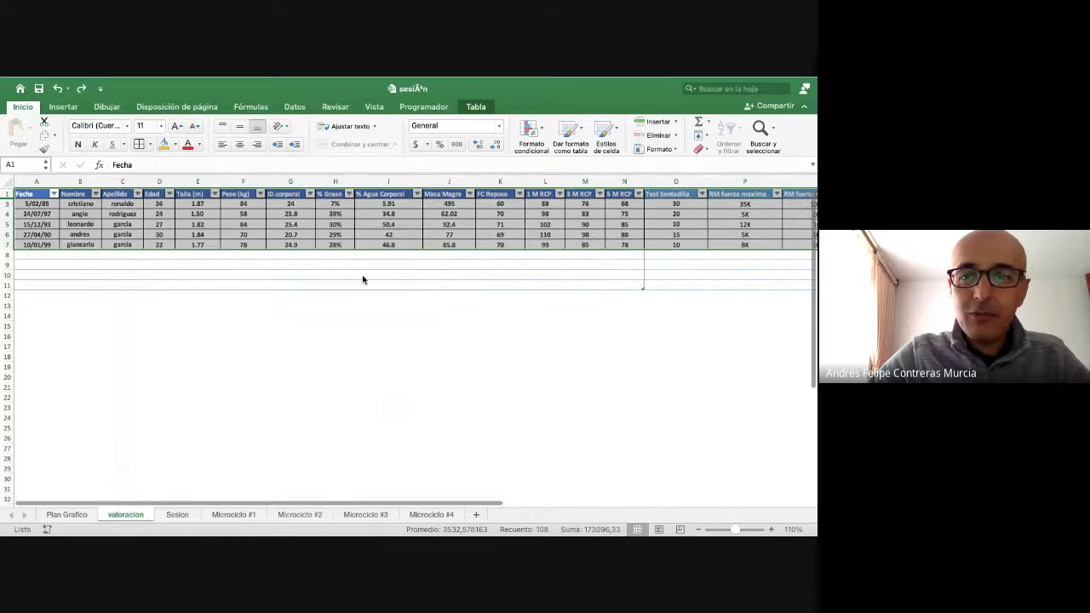
left_click(393, 245)
Step: Centre the valoracion header row both vertically and horizontally
left_click(7, 193)
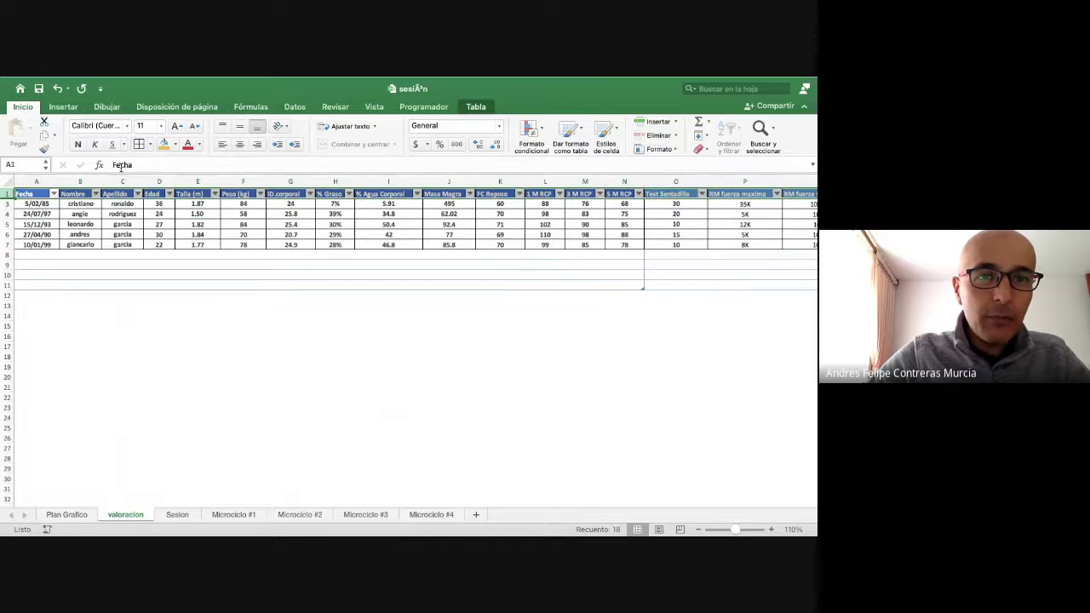
left_click(239, 128)
left_click(239, 144)
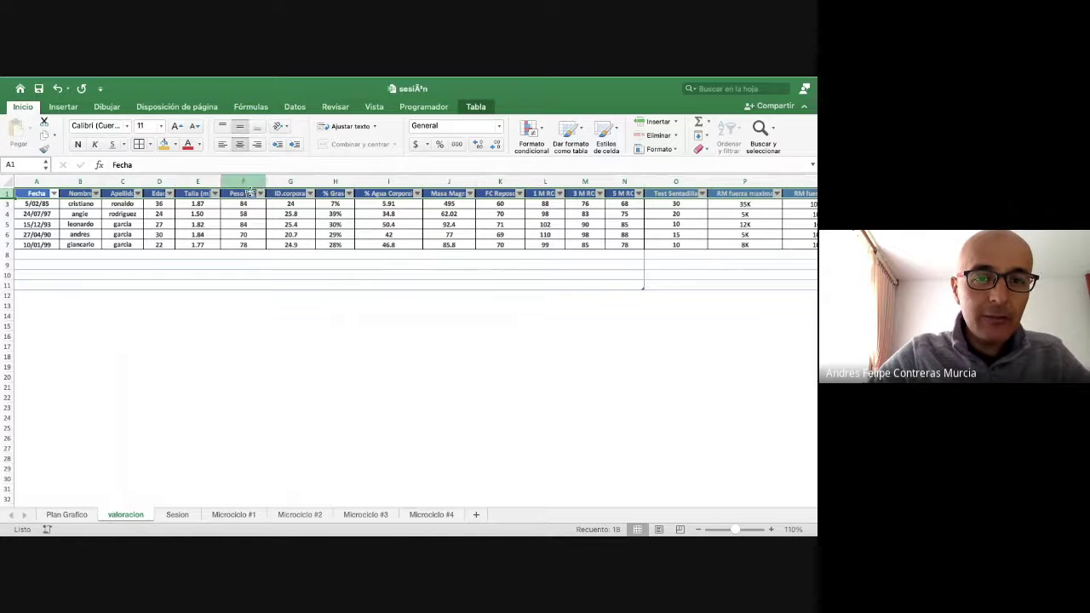
left_click(193, 223)
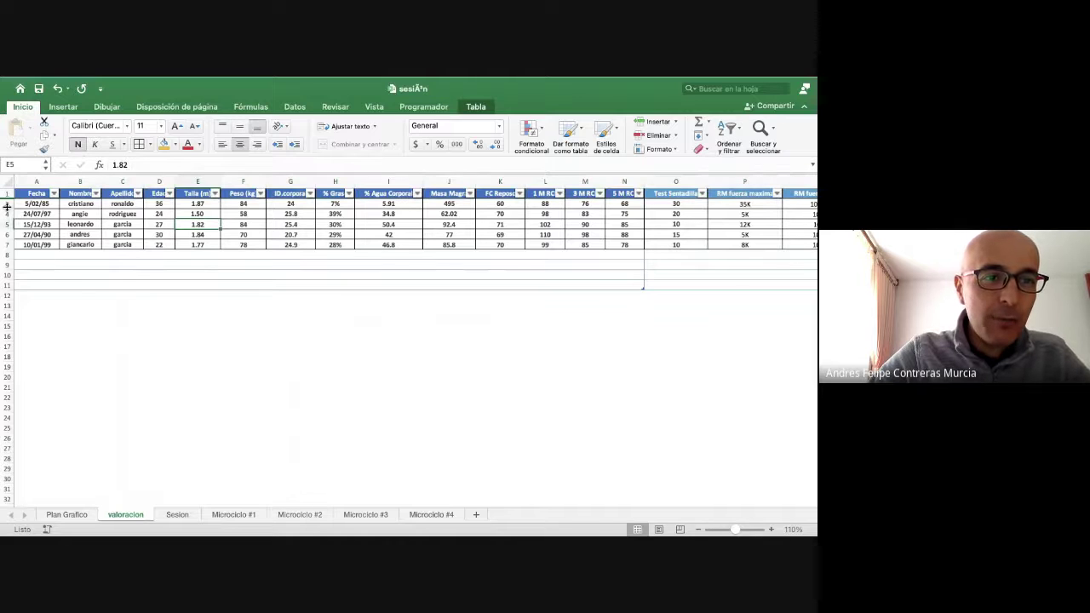
Step: Left-align the data in rows 3 to 7 of the valoracion sheet
left_click_drag(7, 206, 6, 246)
left_click(222, 145)
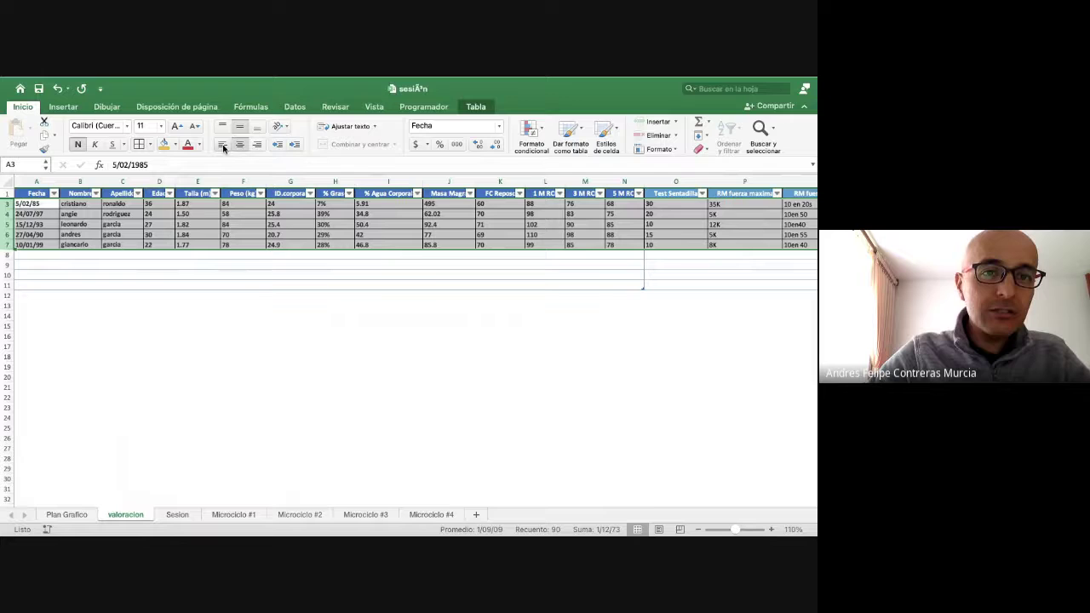
left_click(240, 235)
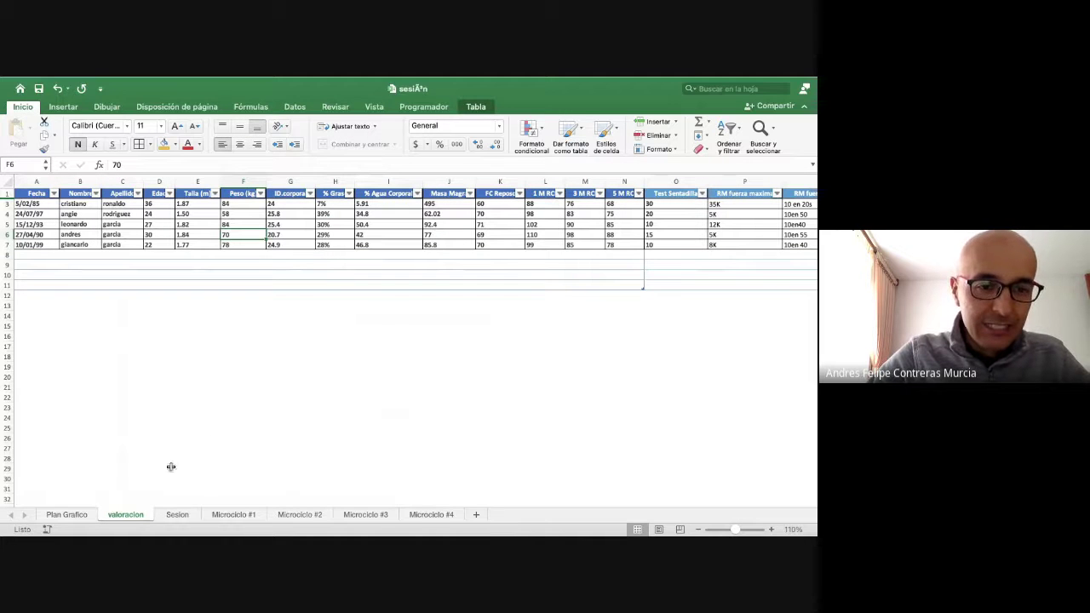
Step: Open the Plan Grafico sheet and examine the microciclo codes in row 3 for enero and febrero
left_click(68, 514)
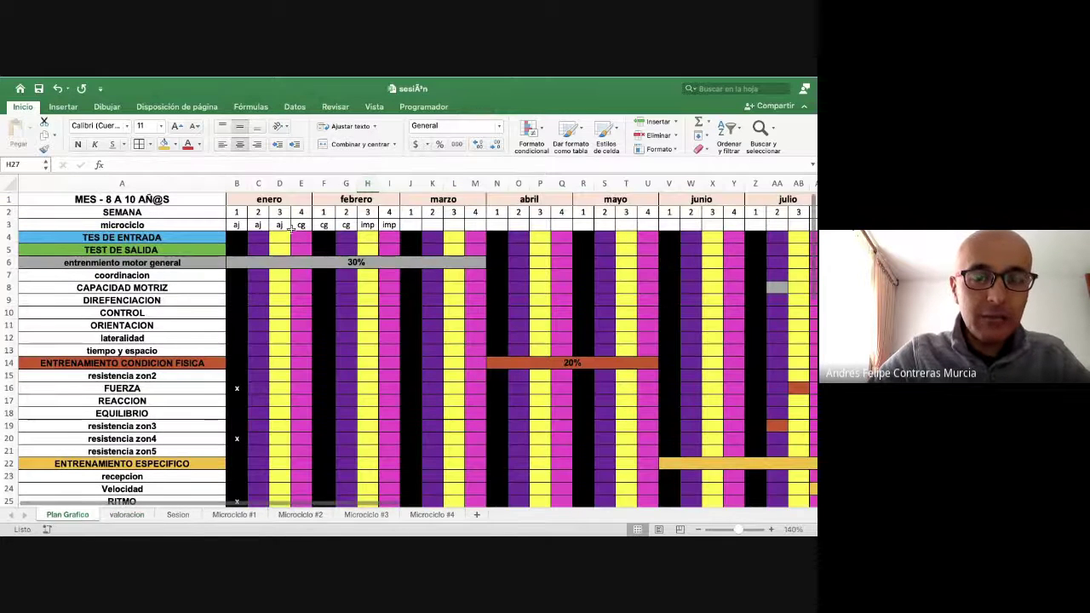
left_click(133, 227)
left_click(7, 225)
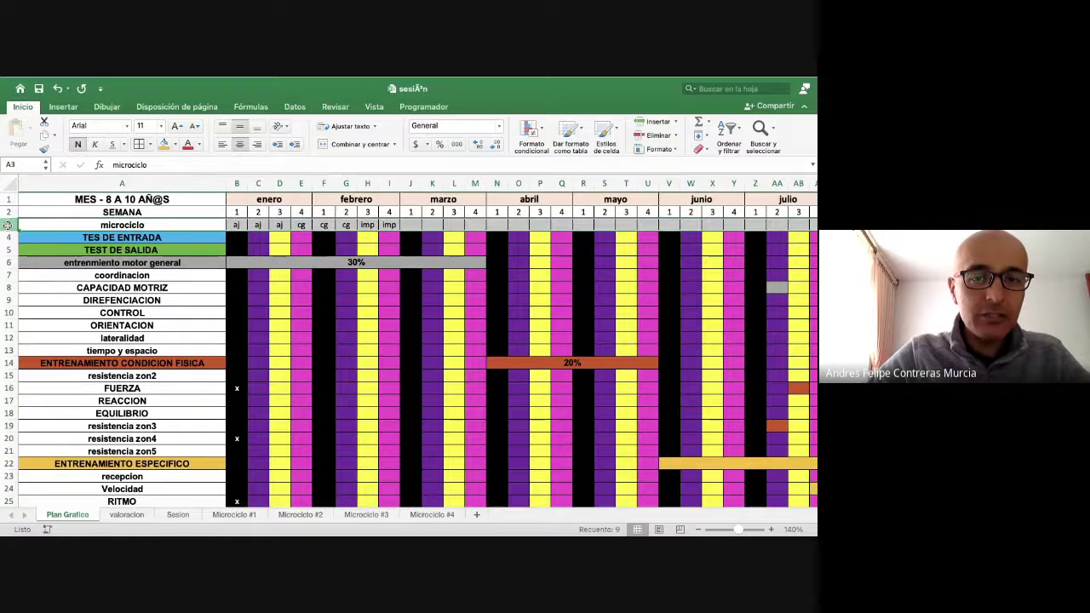
left_click(243, 224)
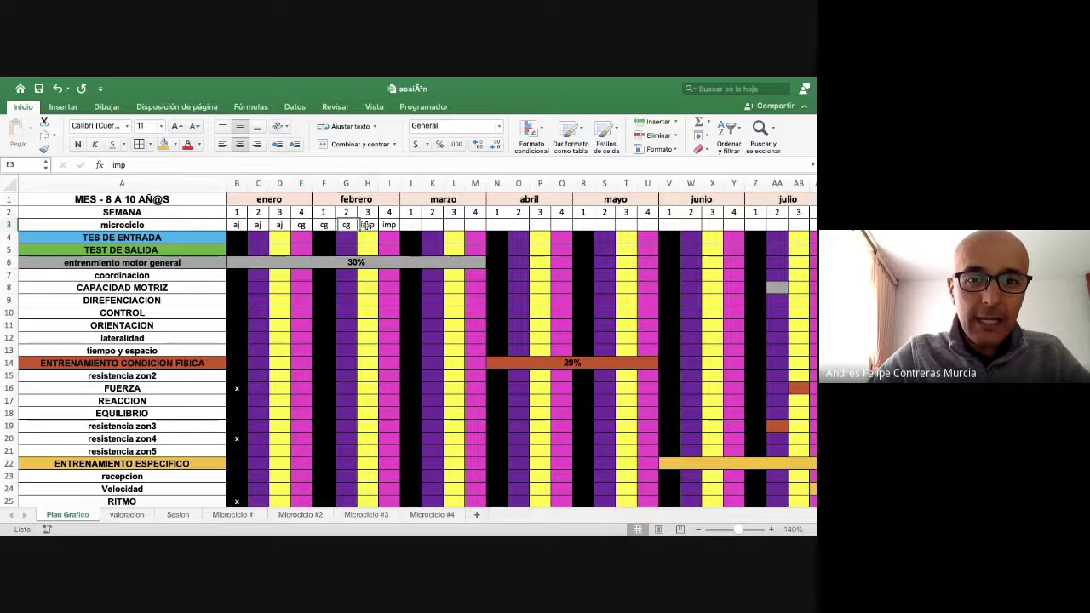
left_click(398, 224)
Step: Remove the fill colour from the annual calendar grid, cells B4:AW33, in the Plan Grafico sheet
left_click_drag(238, 237, 704, 437)
left_click(175, 145)
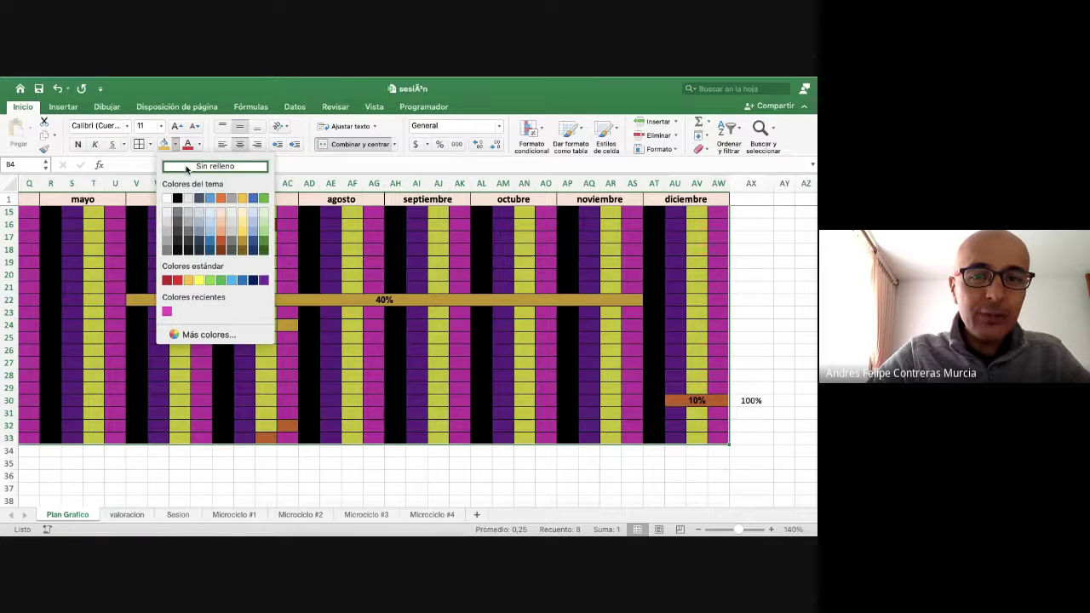
left_click(187, 167)
scroll(294, 292, "up", 5)
scroll(294, 292, "left", 5)
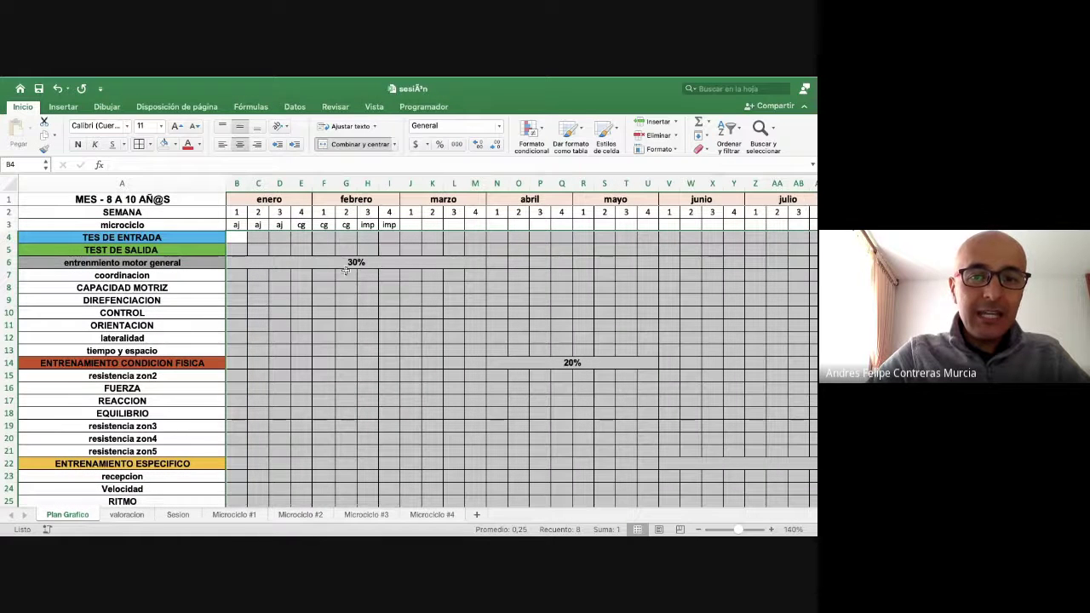
left_click(286, 288)
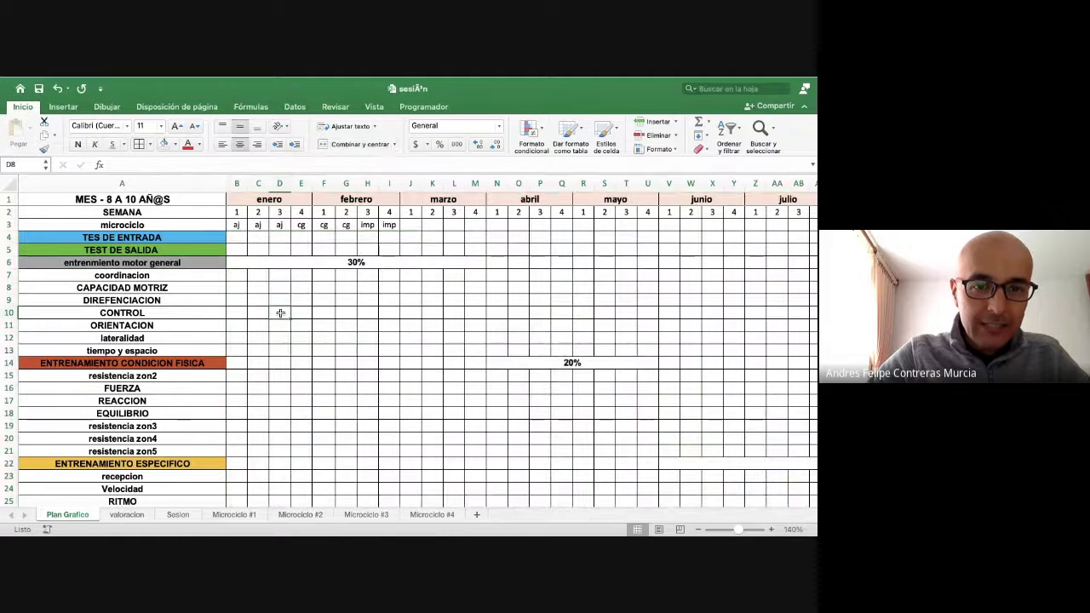
Step: Examine the weekly cells in the coordinacion to lateralidad rows of the general motor training block
left_click(324, 309)
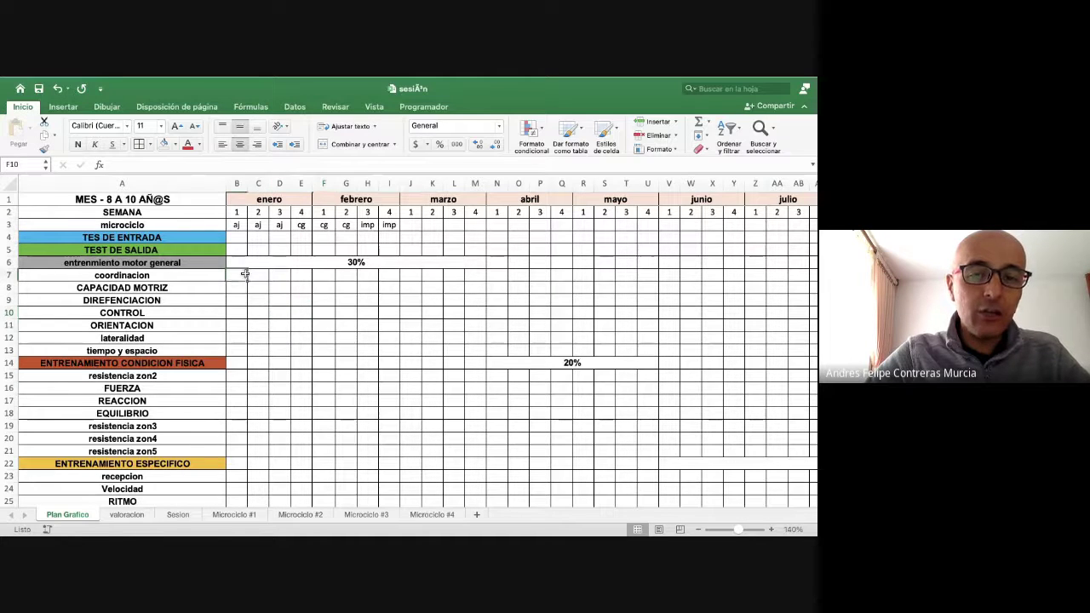
left_click_drag(230, 276, 519, 341)
left_click(357, 299)
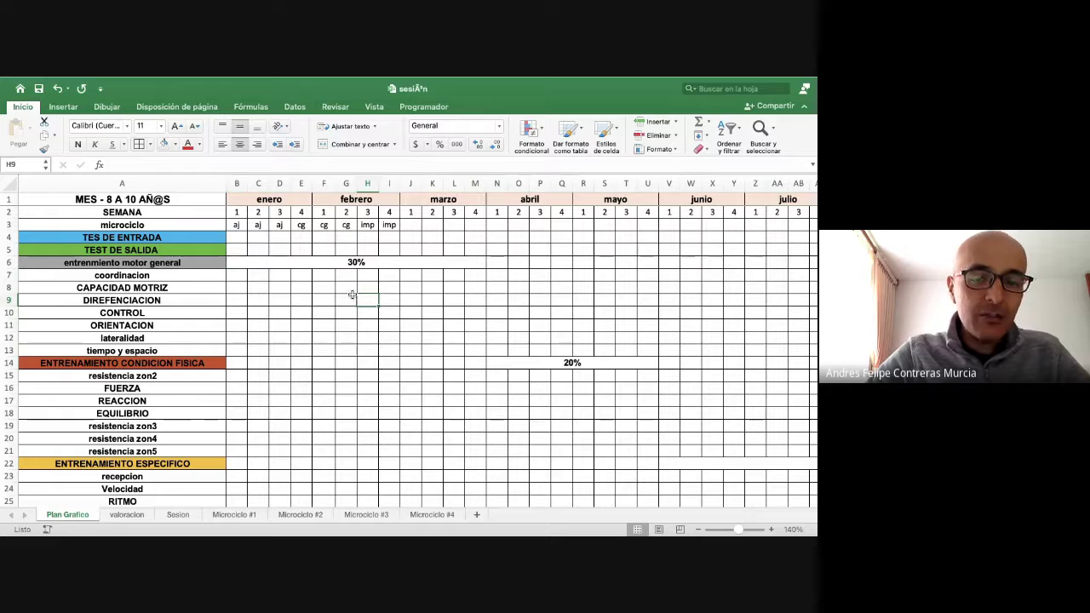
left_click(346, 287)
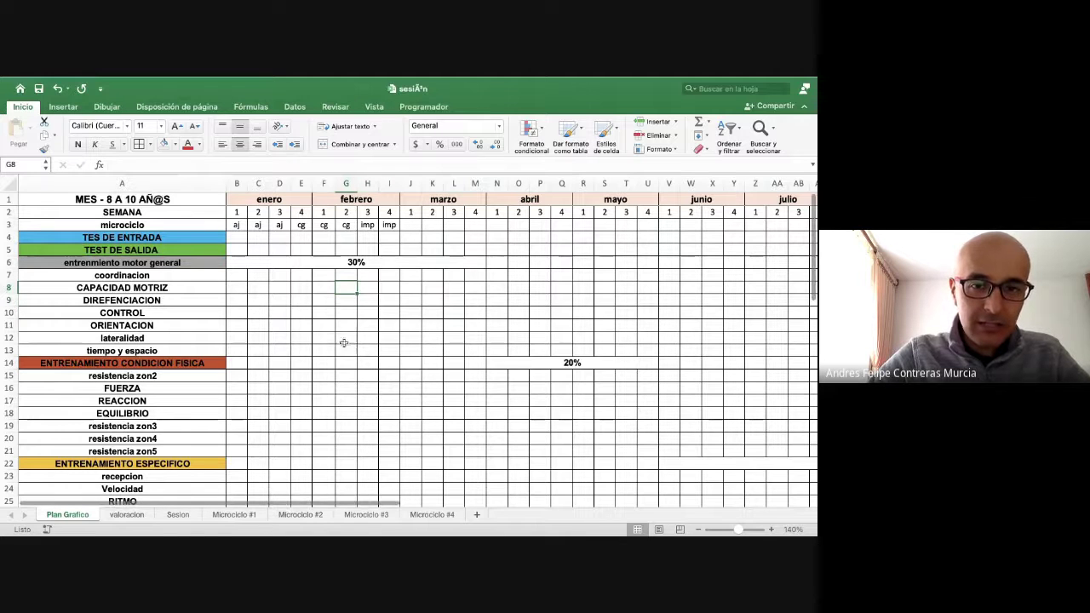
left_click(347, 326)
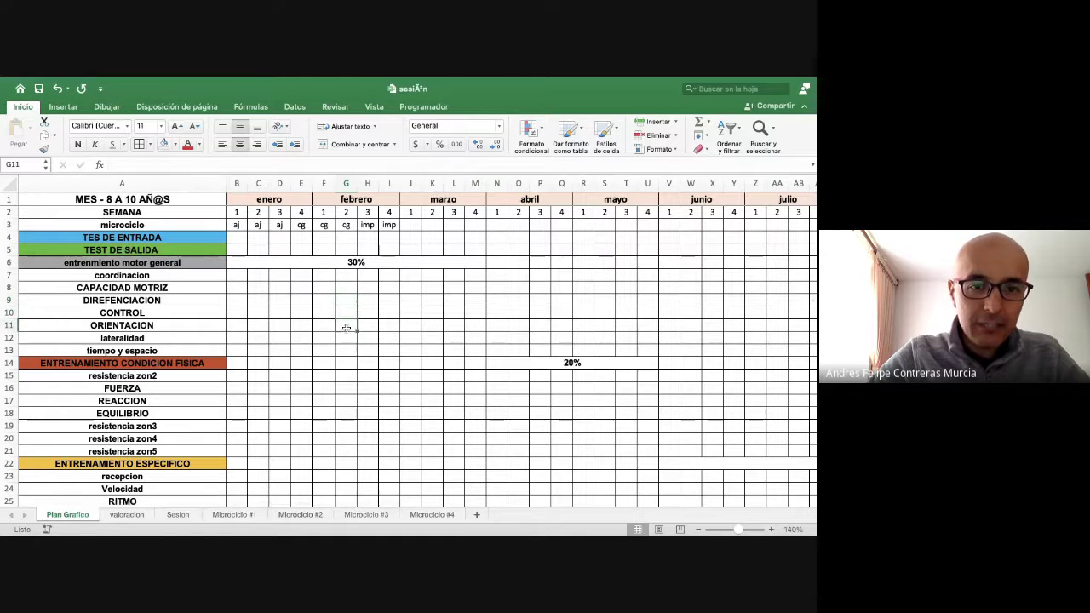
left_click(347, 340)
left_click(346, 289)
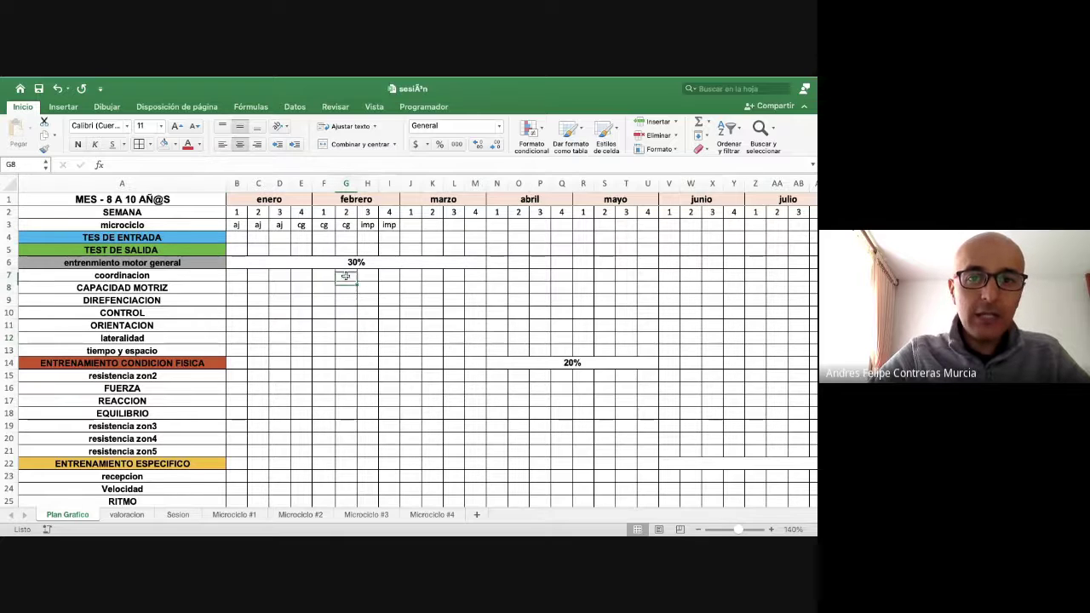
Step: Delete the MICROCICLO colour legend in rows 34 to 38 of the Plan Grafico sheet
scroll(343, 408, "down", 9)
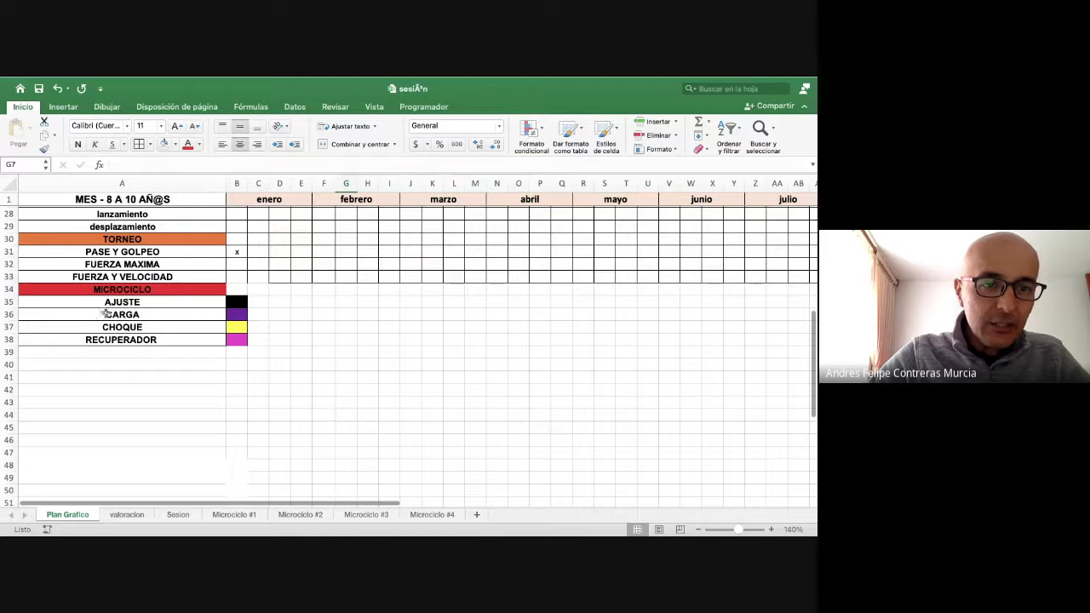
left_click_drag(10, 297, 11, 342)
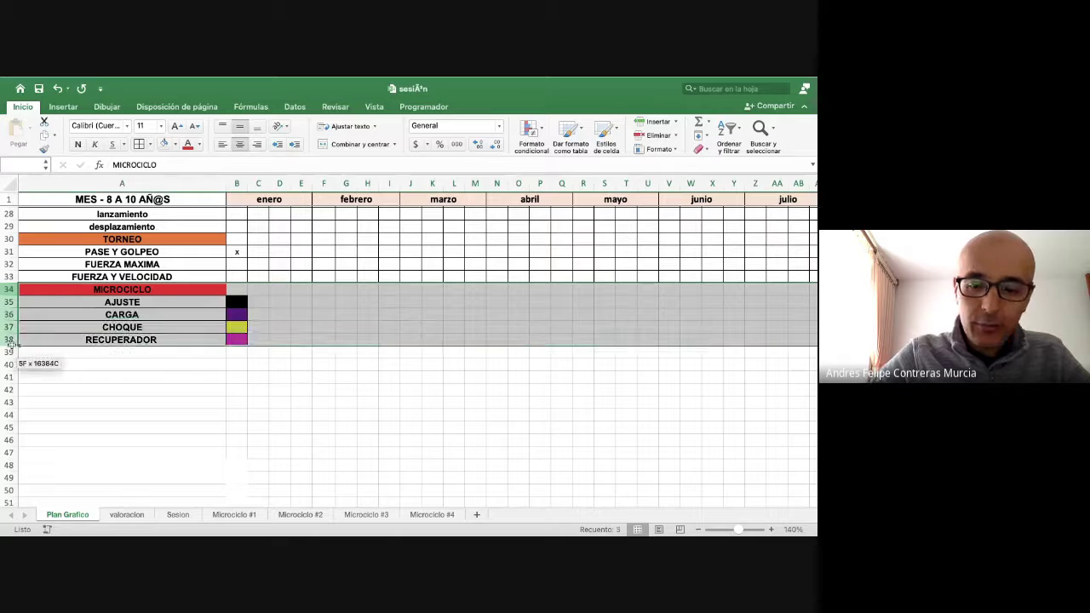
key("ctrl+minus")
left_click(97, 314)
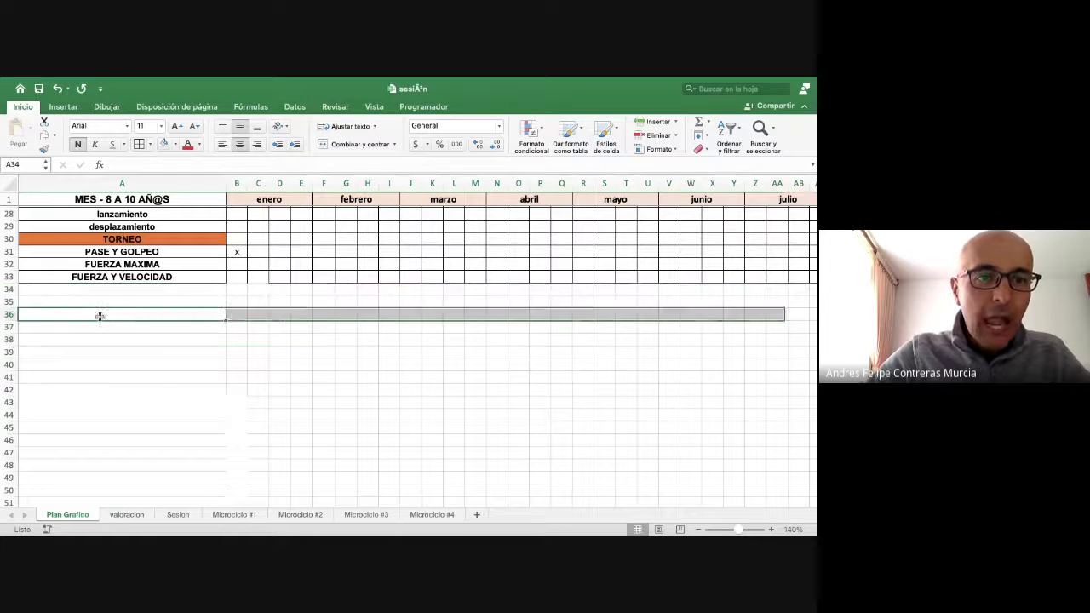
Step: Insert a blank row above TEST DE SALIDA in the Plan Grafico sheet
scroll(128, 307, "up", 4)
left_click(151, 292)
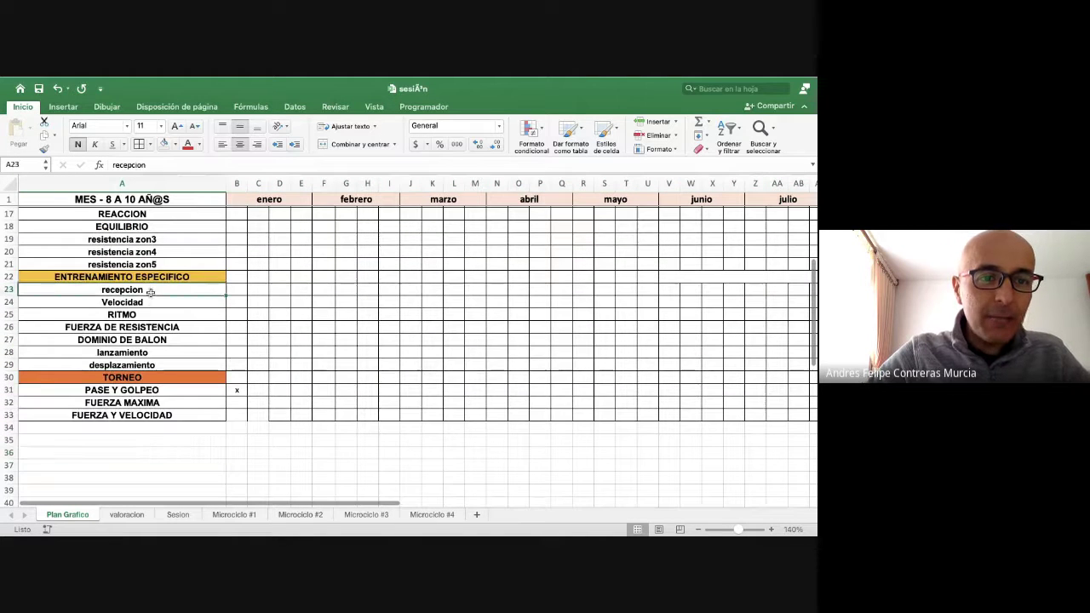
scroll(157, 312, "up", 3)
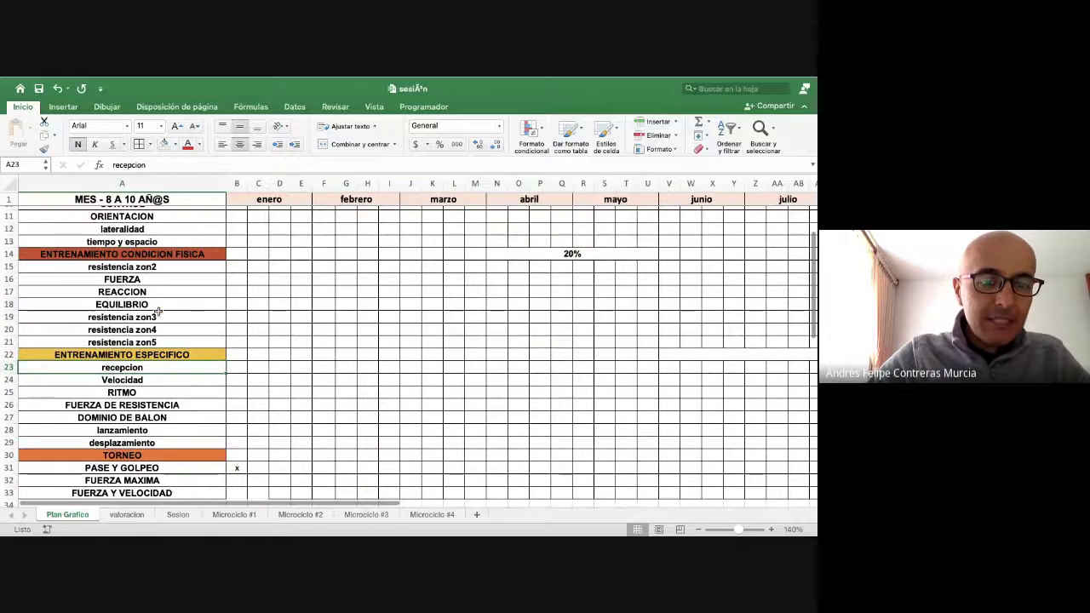
scroll(171, 353, "up", 5)
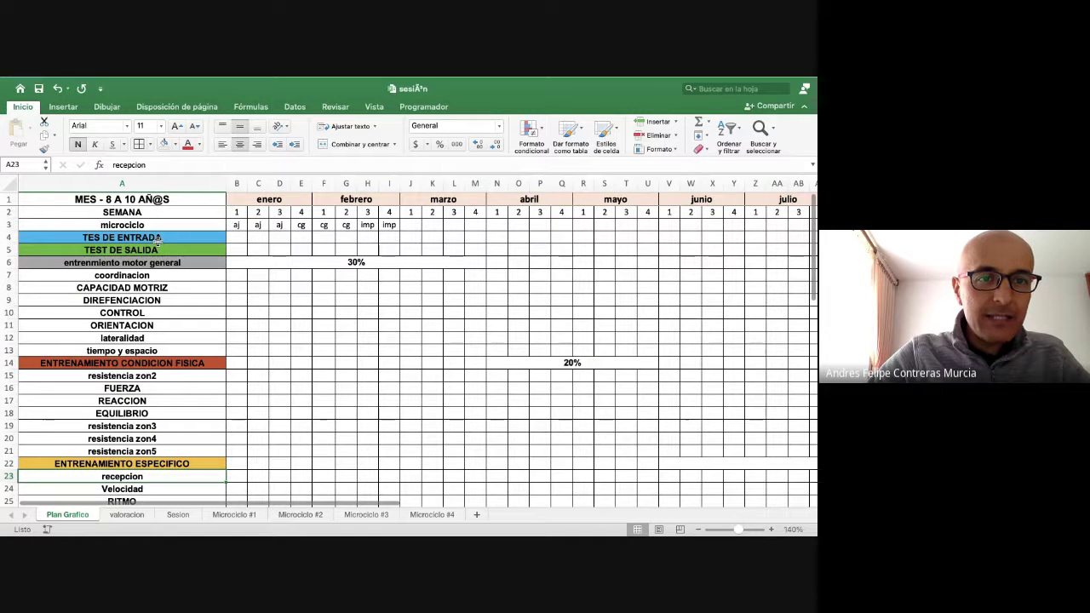
right_click(9, 250)
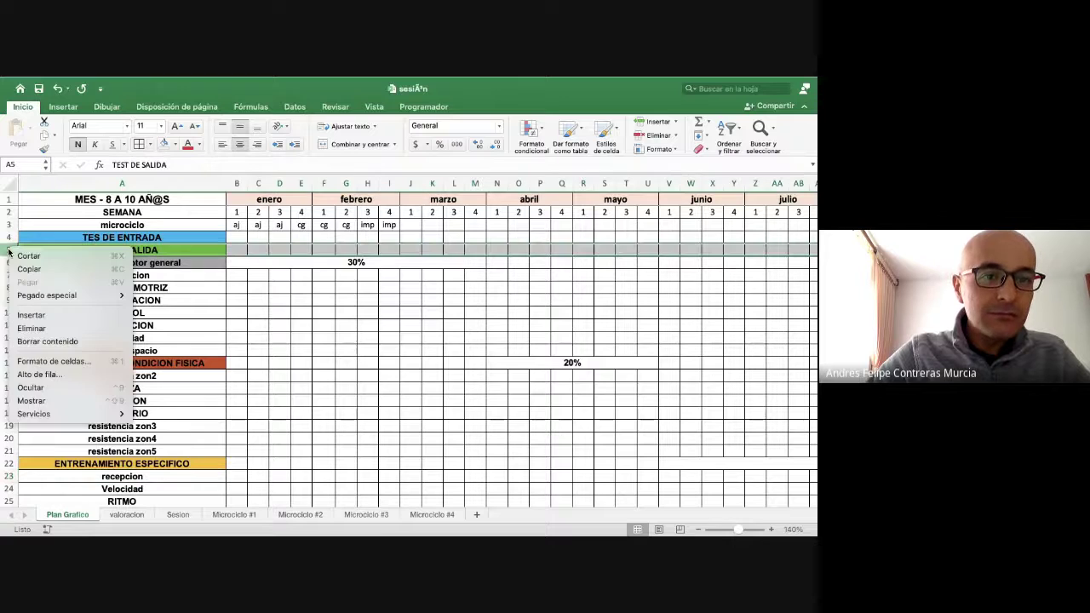
left_click(30, 314)
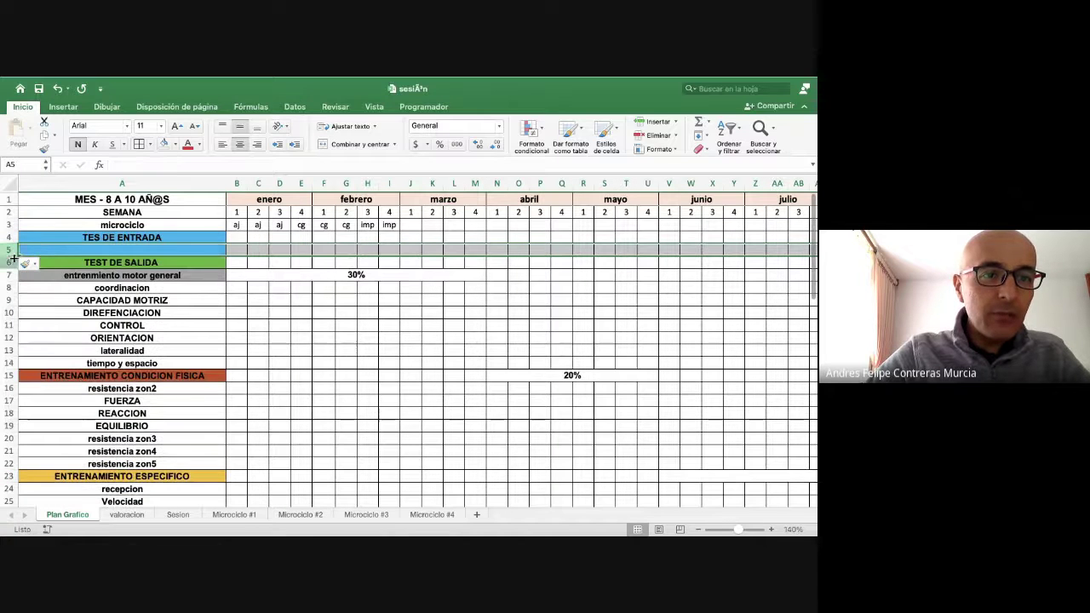
Step: Insert a second blank row above TEST DE SALIDA and correct the heading in A4 to TEST DE ENTRADA
right_click(9, 248)
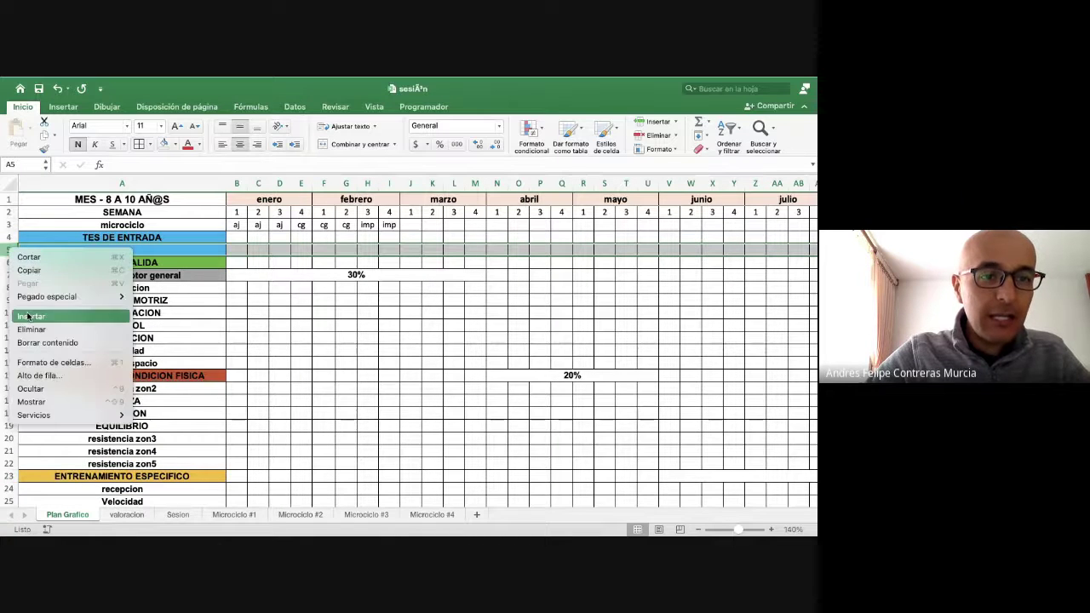
key("Escape")
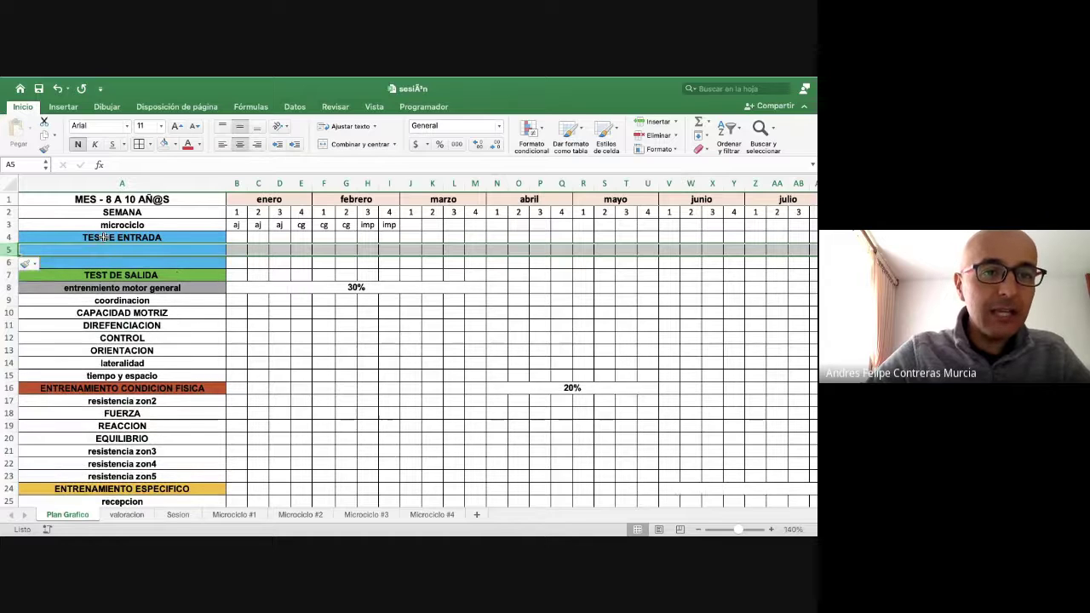
left_click(102, 239)
double_click(102, 238)
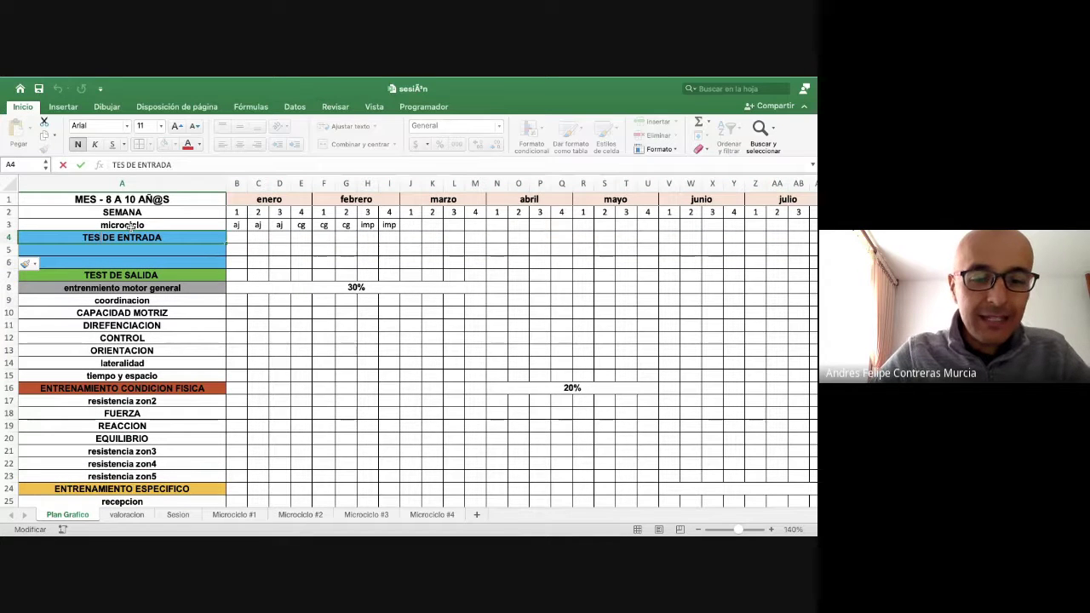
type("t")
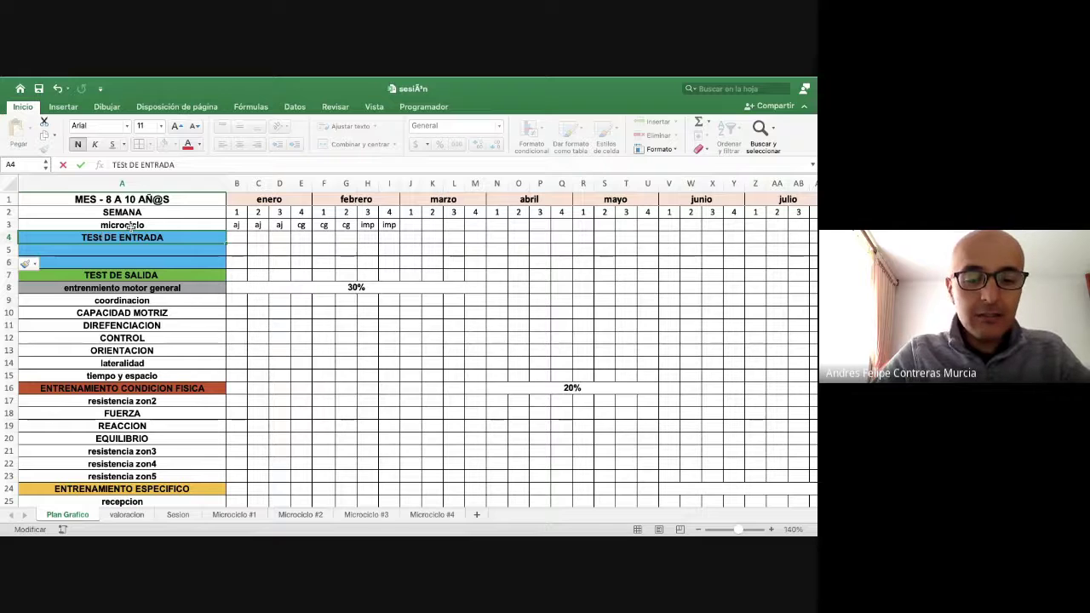
key("BackSpace")
type("T")
key("Return")
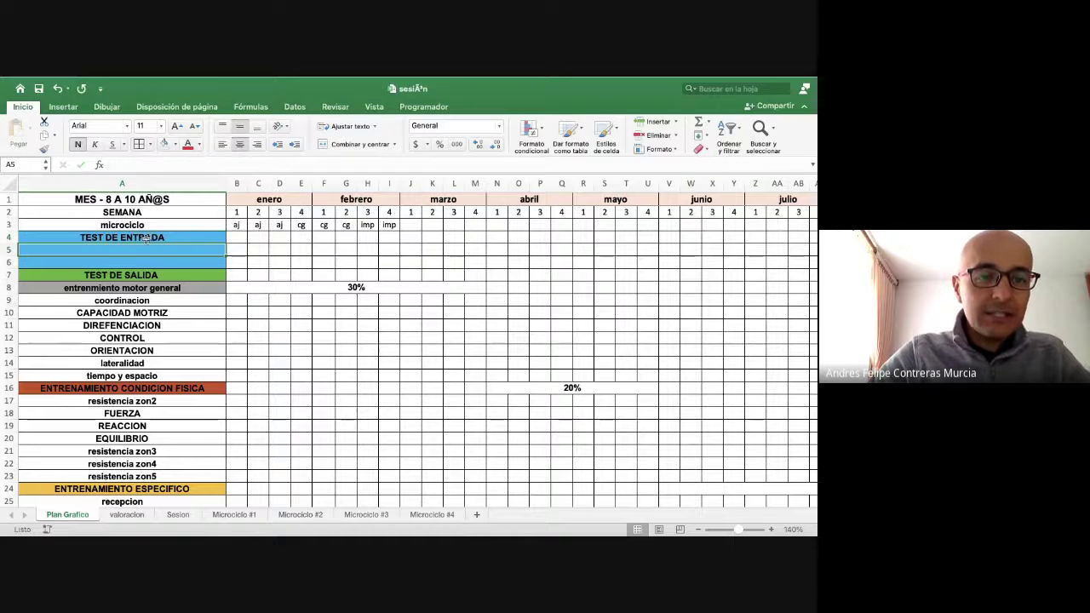
Step: Check the valoracion sheet's measurements and enter Composicion corporal in cell A5 of Plan Grafico, under TEST DE ENTRADA
left_click(130, 515)
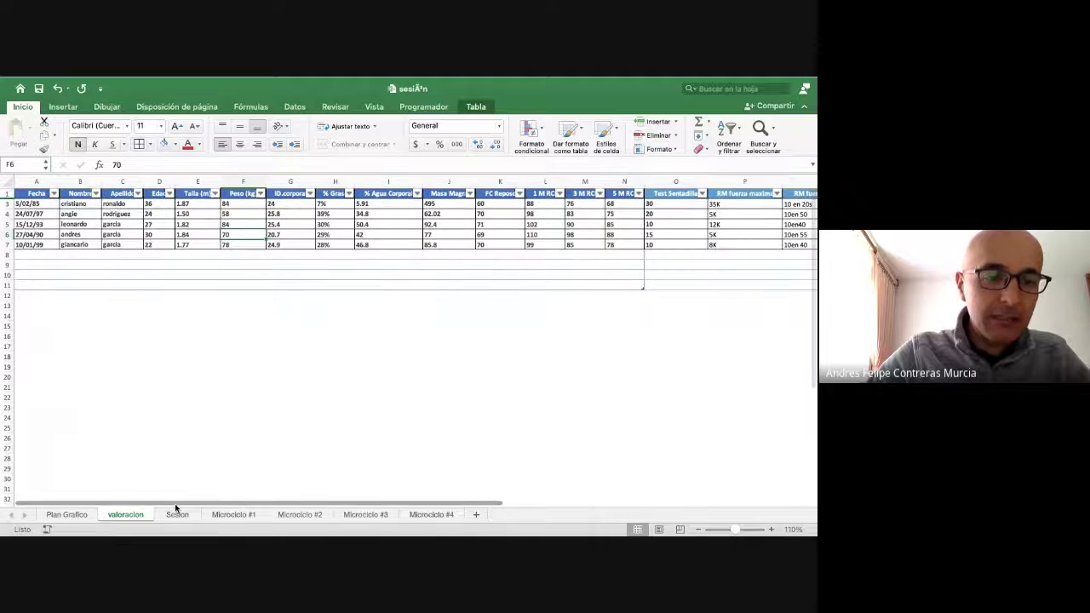
left_click(68, 514)
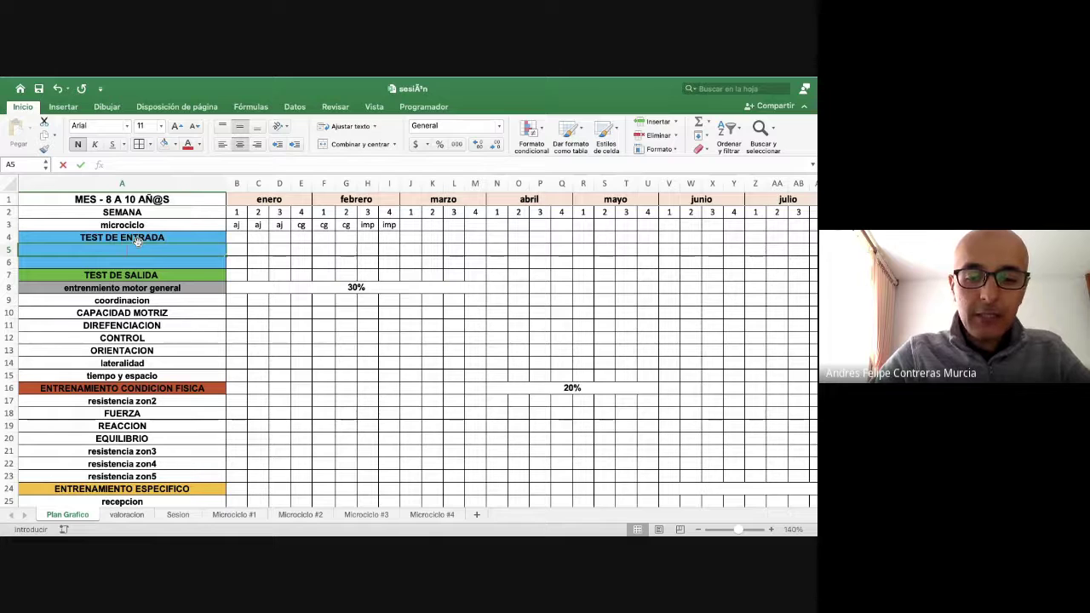
type("omposicion corporal")
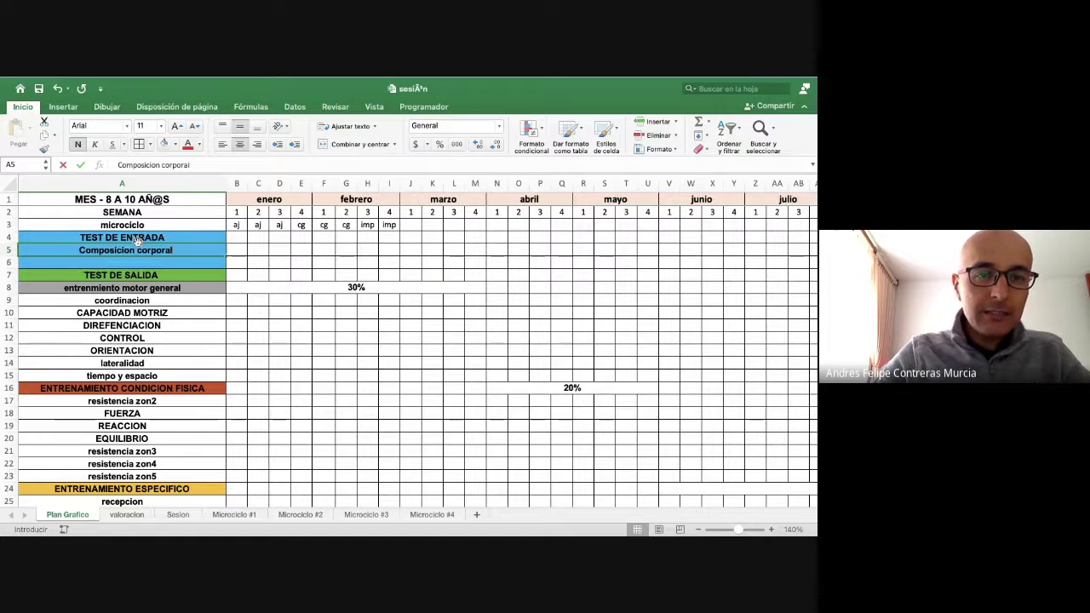
key("Return")
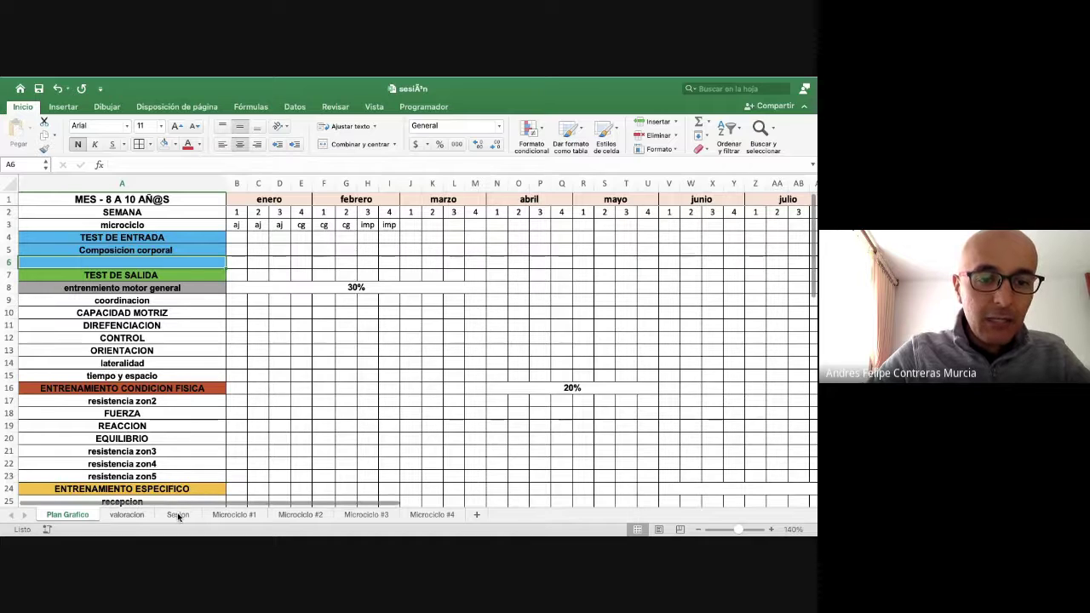
Step: Review the heart rate columns in the valoracion sheet and enter Cooper in cell A6 of the Plan Grafico sheet
left_click(127, 515)
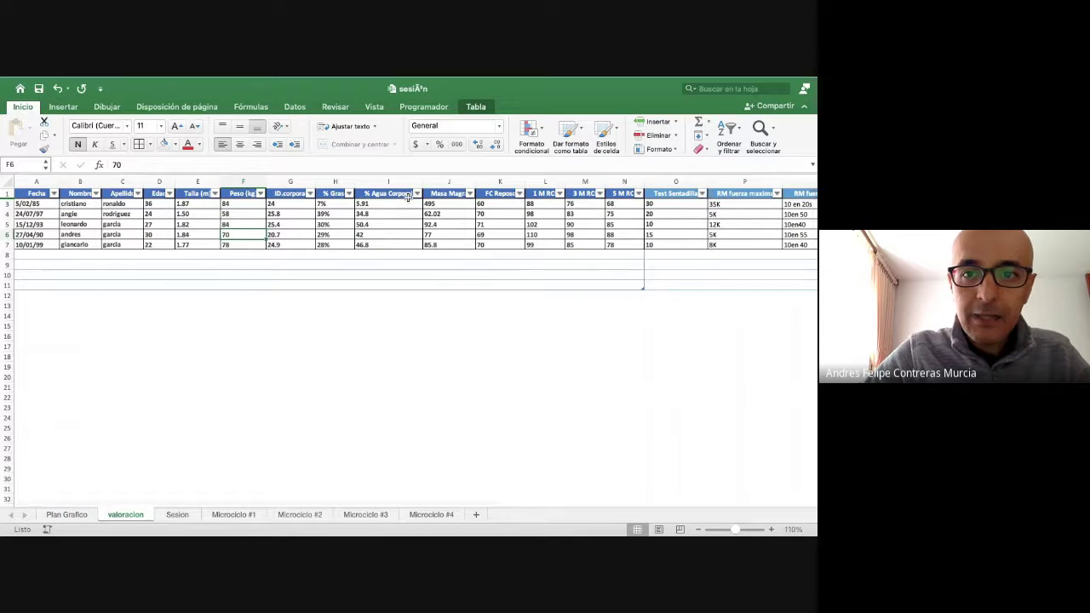
scroll(475, 204, "right", 3)
left_click_drag(437, 194, 543, 244)
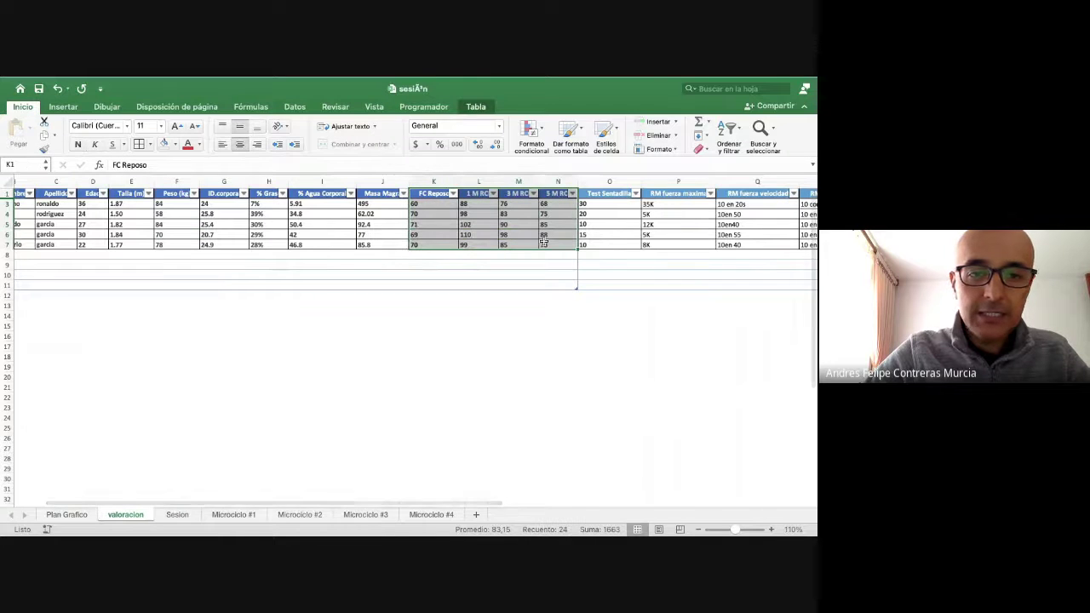
key("ctrl+Left")
key("ctrl+Right")
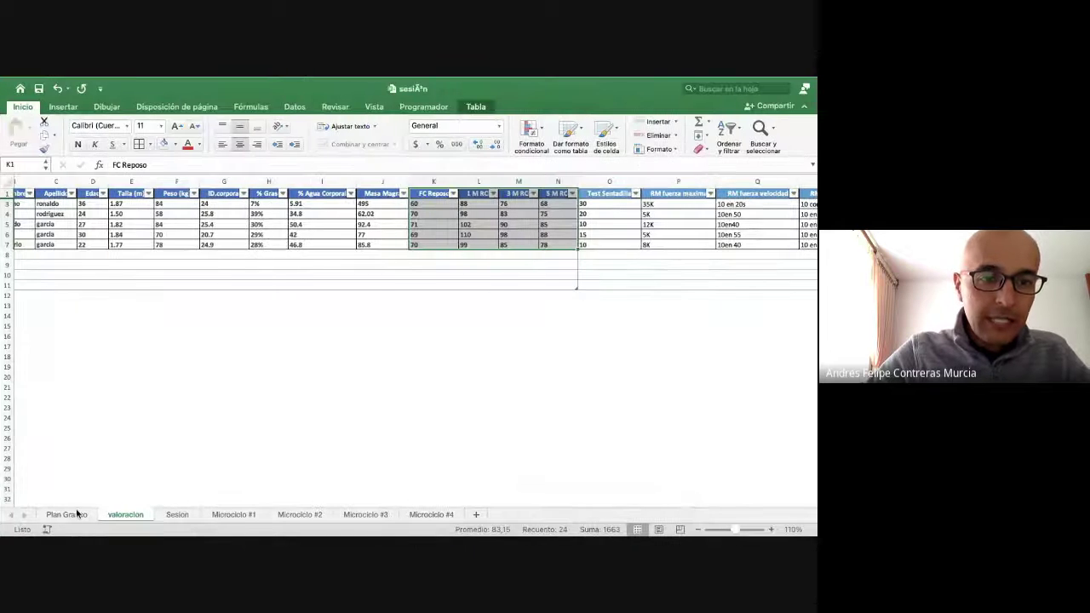
left_click(76, 515)
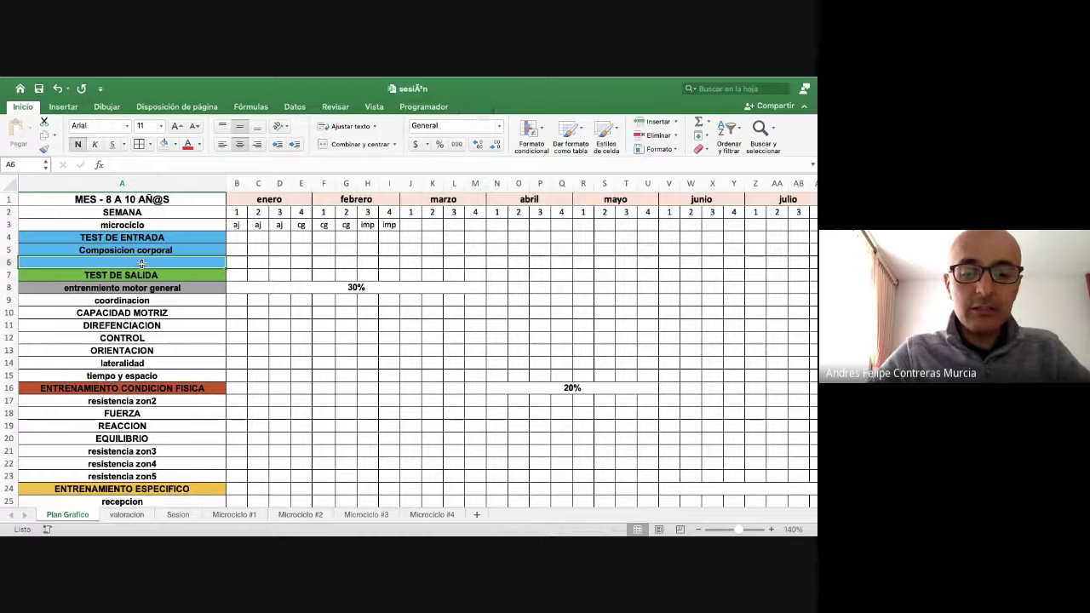
type("Cooper")
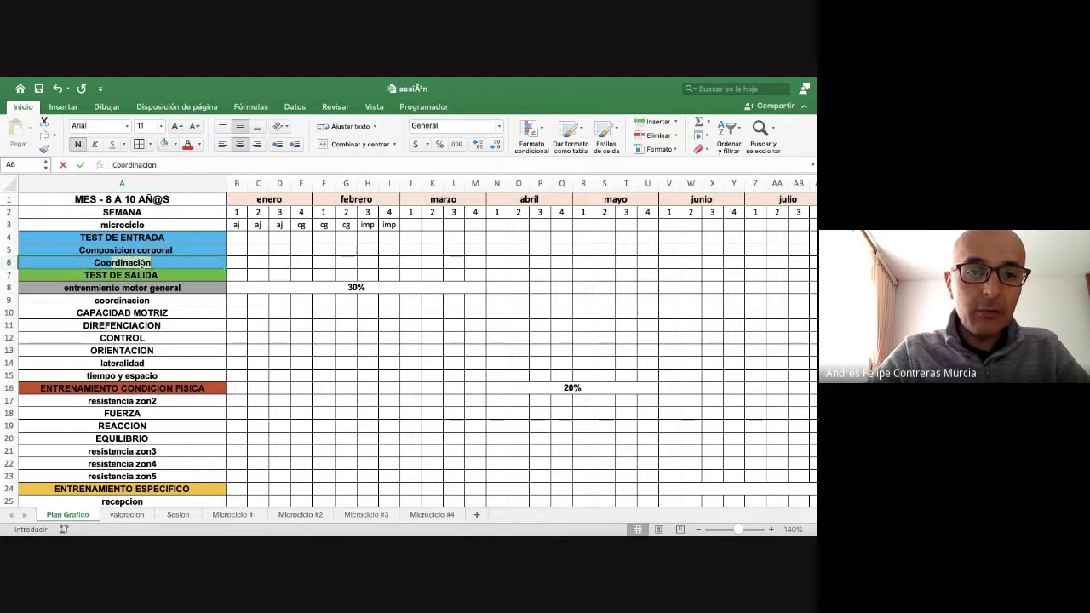
key("Return")
Step: Examine the test rows and the resistencia zone rows of the ENTRENAMIENTO CONDICION FISICA block
left_click(146, 253)
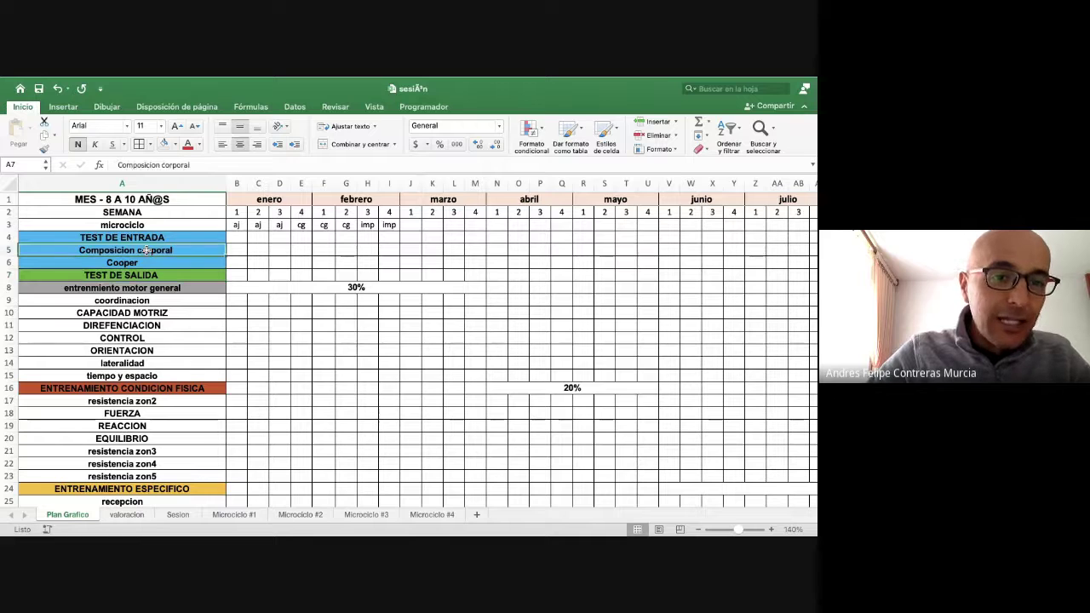
left_click_drag(9, 249, 12, 269)
left_click(10, 263)
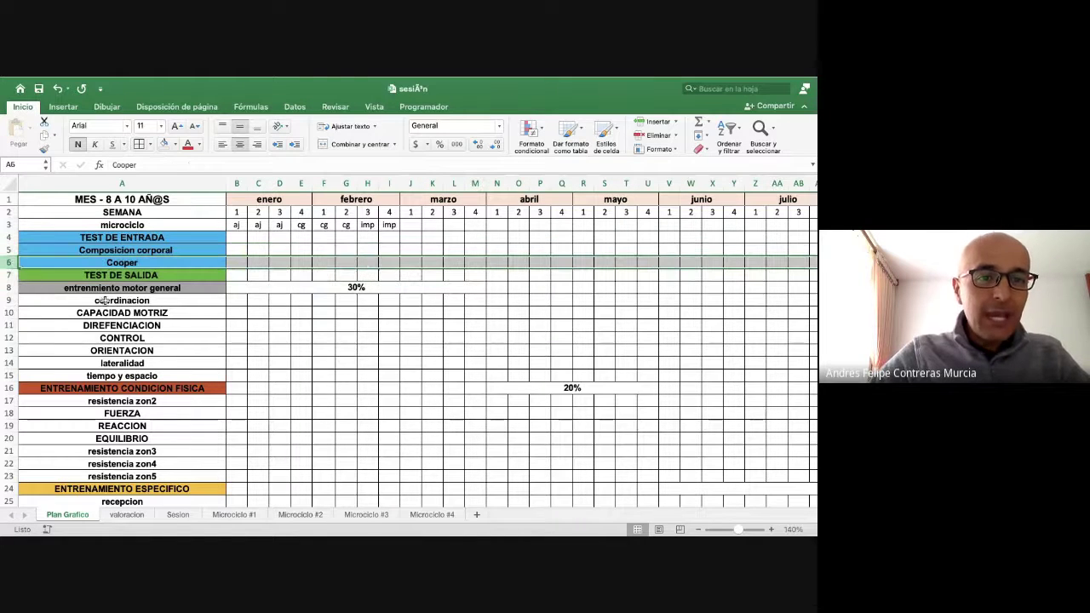
scroll(160, 347, "down", 3)
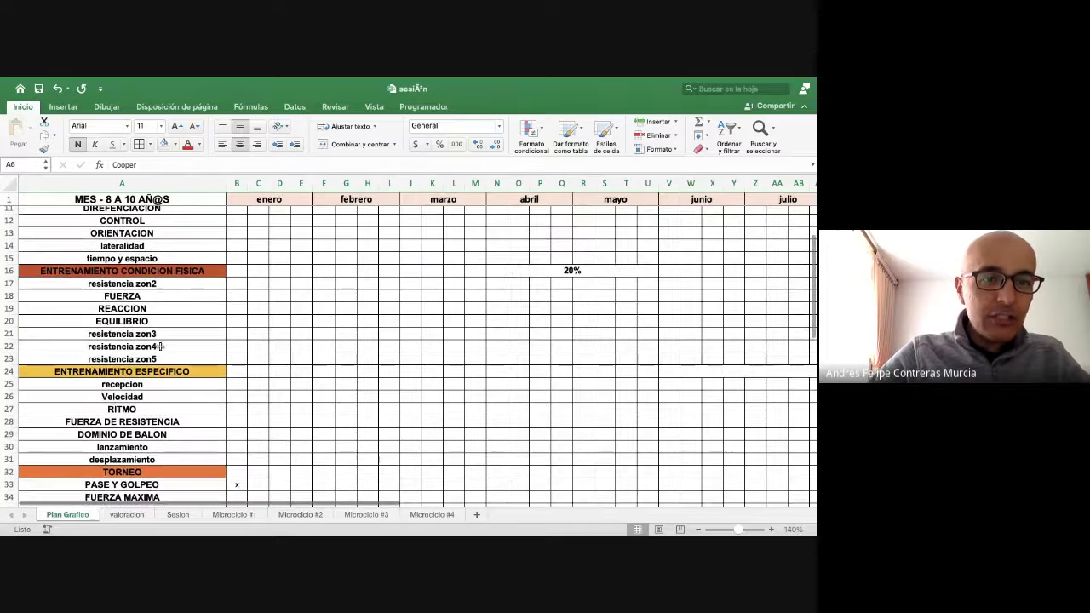
left_click(167, 283)
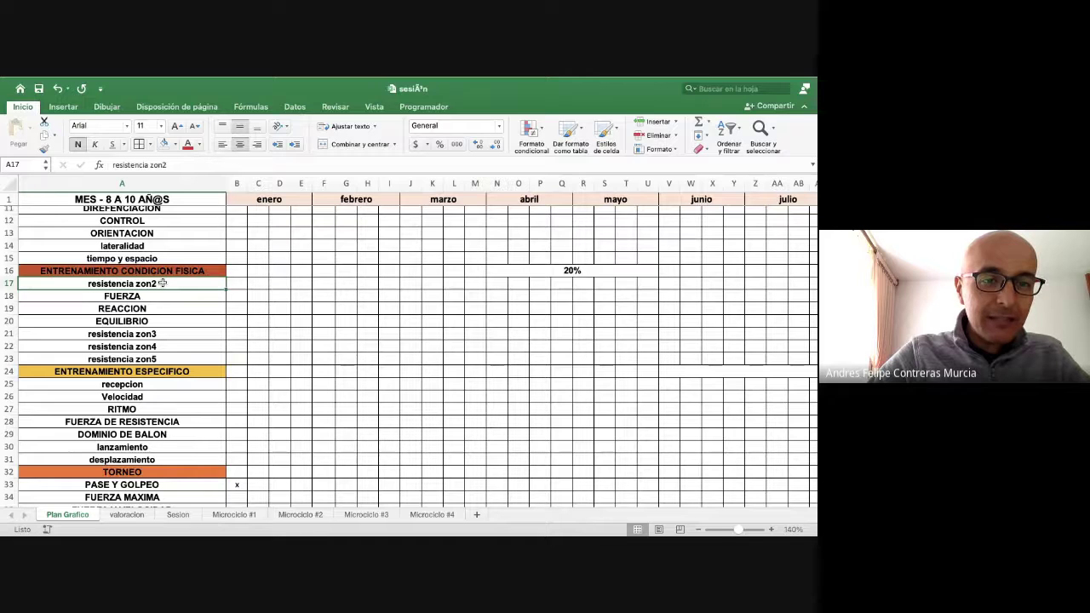
left_click(159, 333)
left_click(155, 359)
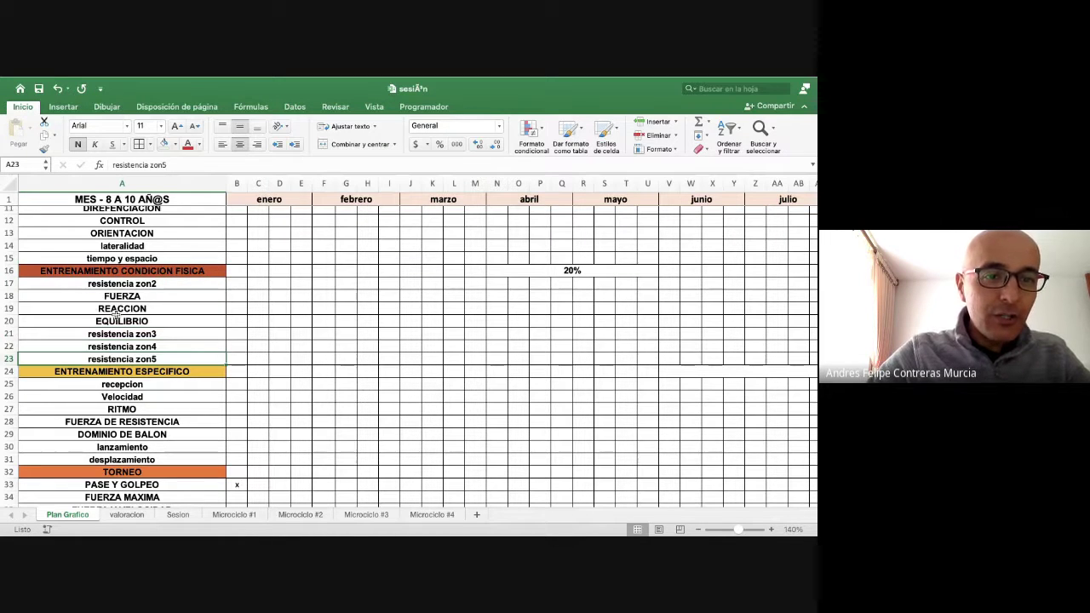
Step: Insert a blank row above resistencia zon2, directly under the ENTRENAMIENTO CONDICION FISICA heading
left_click(10, 284)
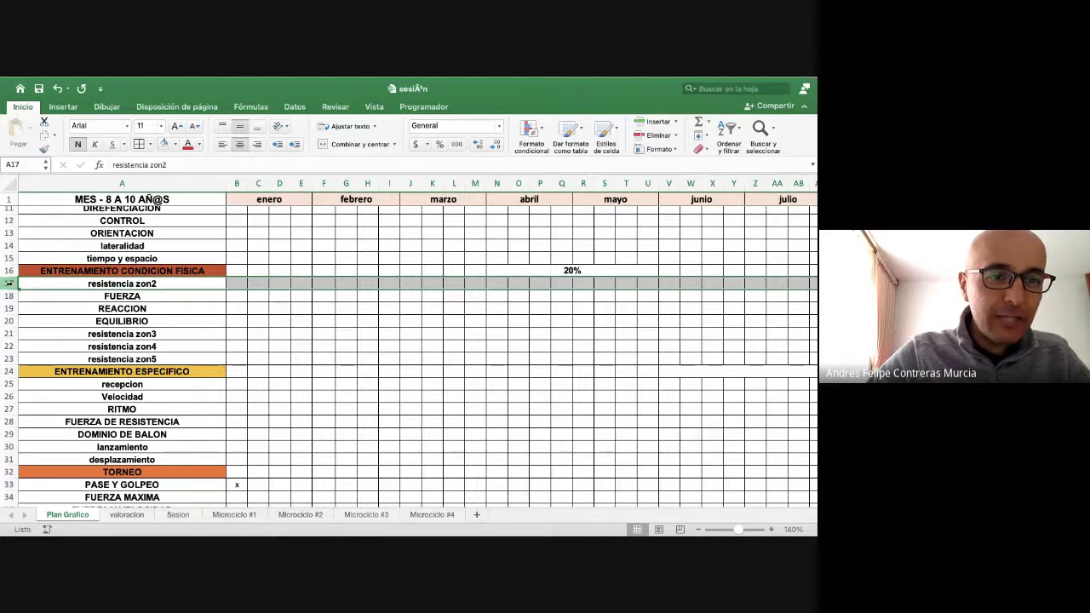
right_click(11, 283)
left_click(34, 352)
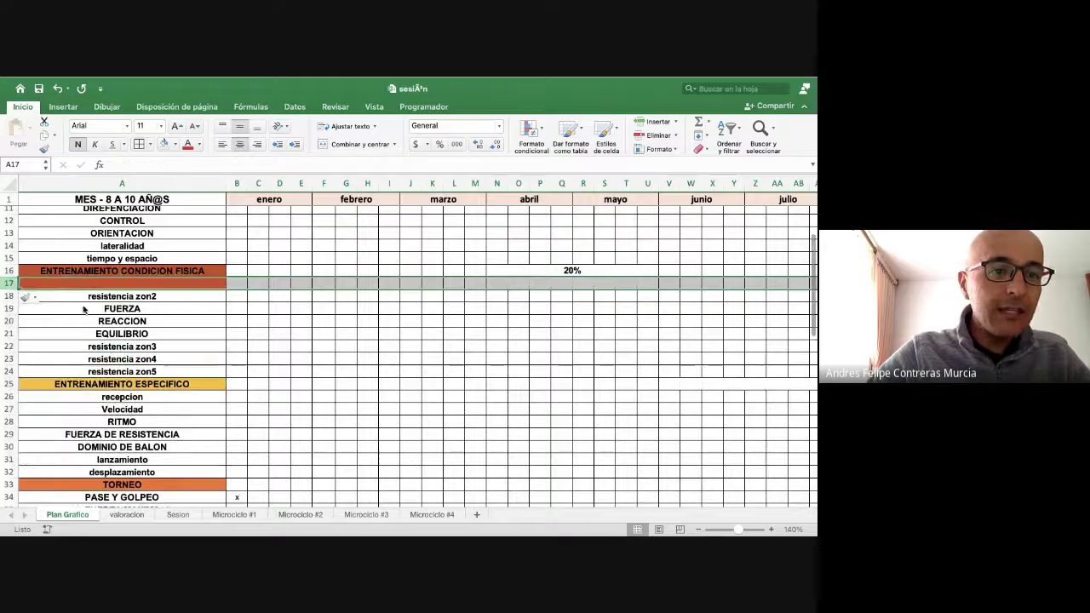
left_click(25, 318)
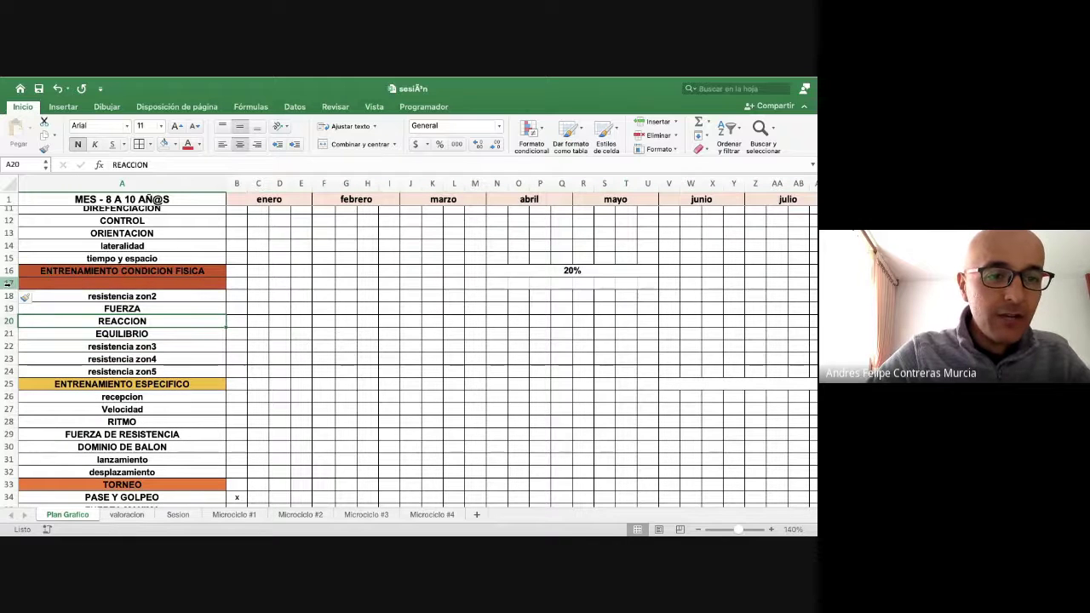
right_click(9, 283)
left_click(146, 334)
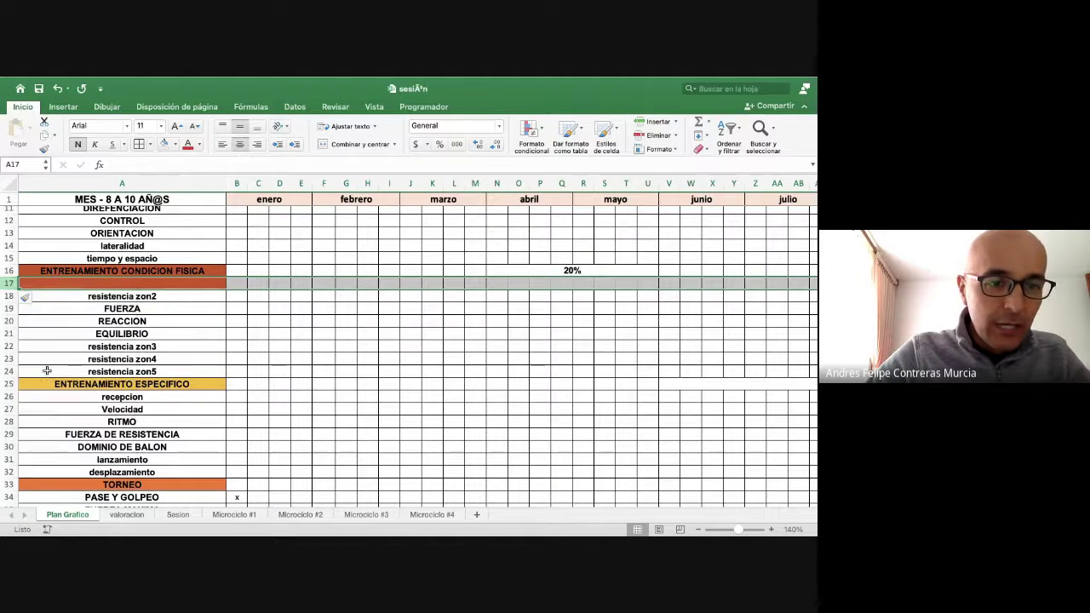
Step: Move the resistencia zon3, zon4 and zon5 rows above FUERZA so that they follow resistencia zon2
left_click_drag(8, 371, 8, 349)
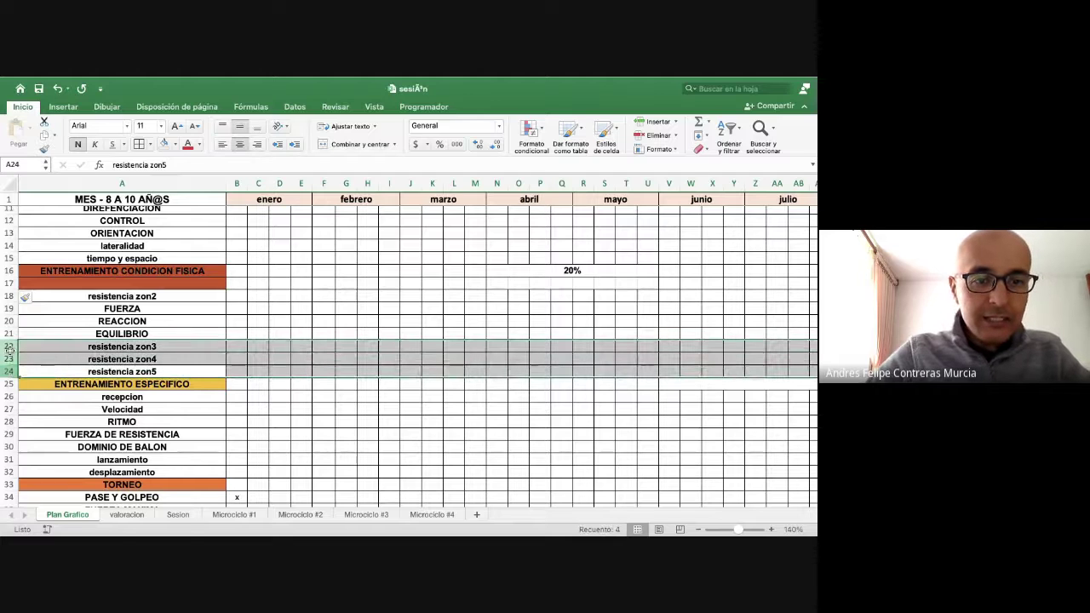
key("super+x")
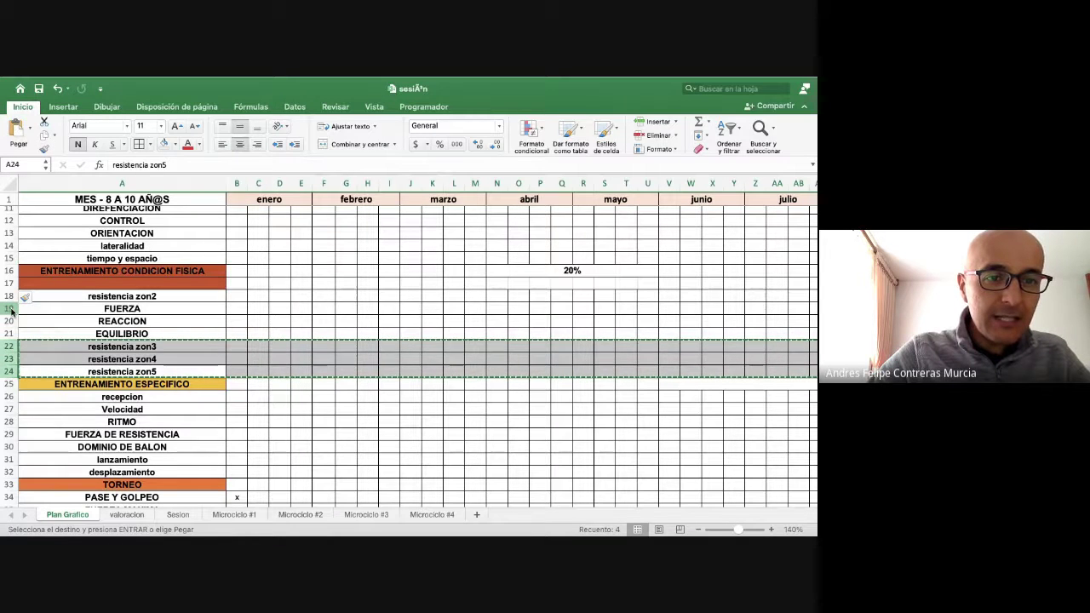
right_click(12, 312)
left_click(34, 372)
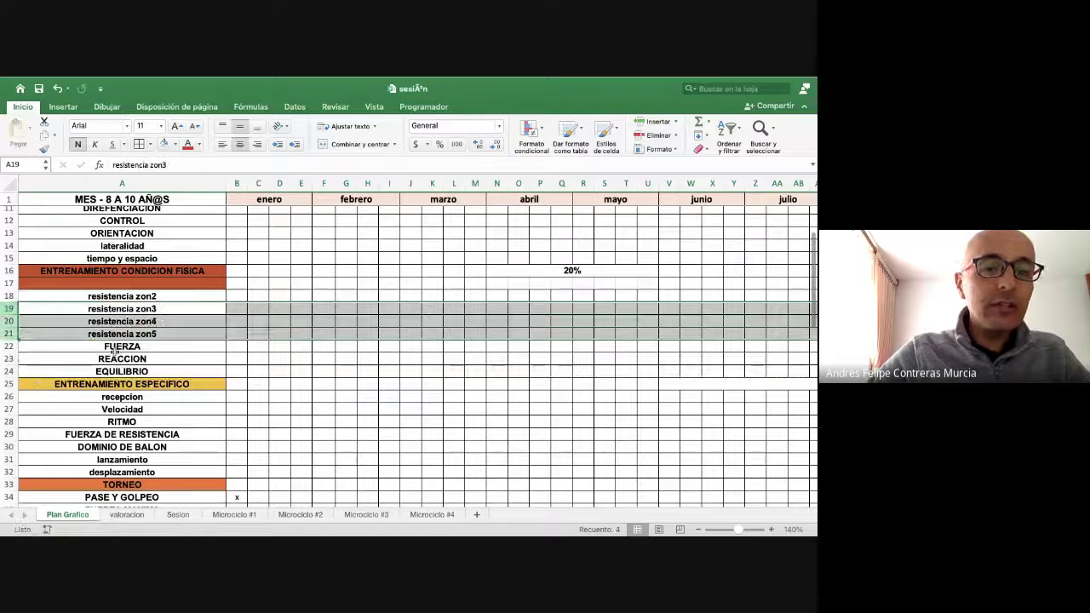
left_click(126, 335)
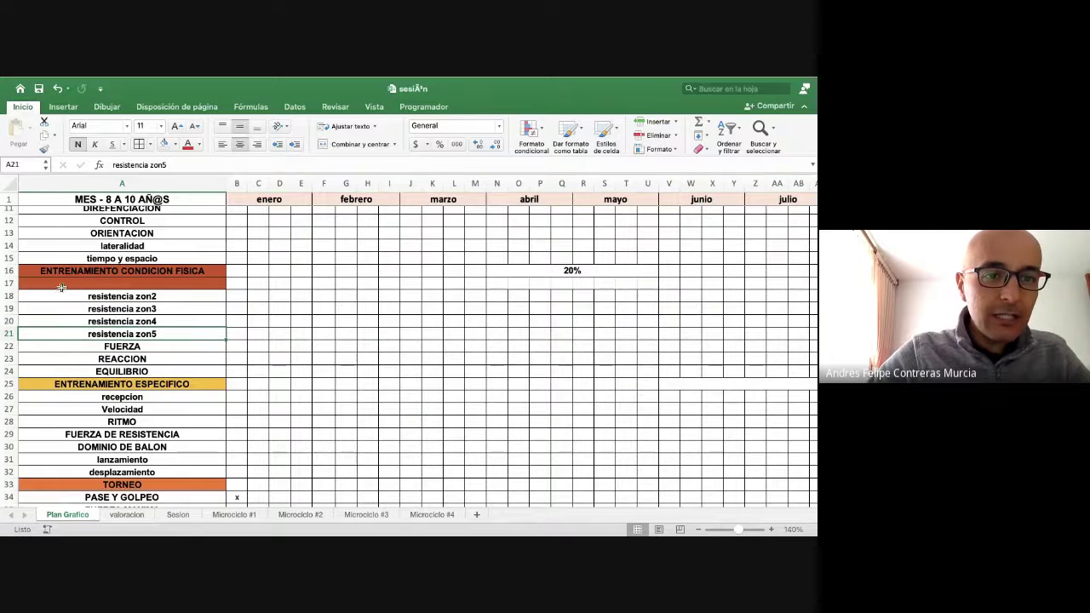
Step: Copy the resistencia zon2 label to A17, change it to resistencia zona 1, and fill the series down to resistencia zona 5 in A21
left_click(101, 295)
key("super+c")
left_click(128, 283)
key("super+v")
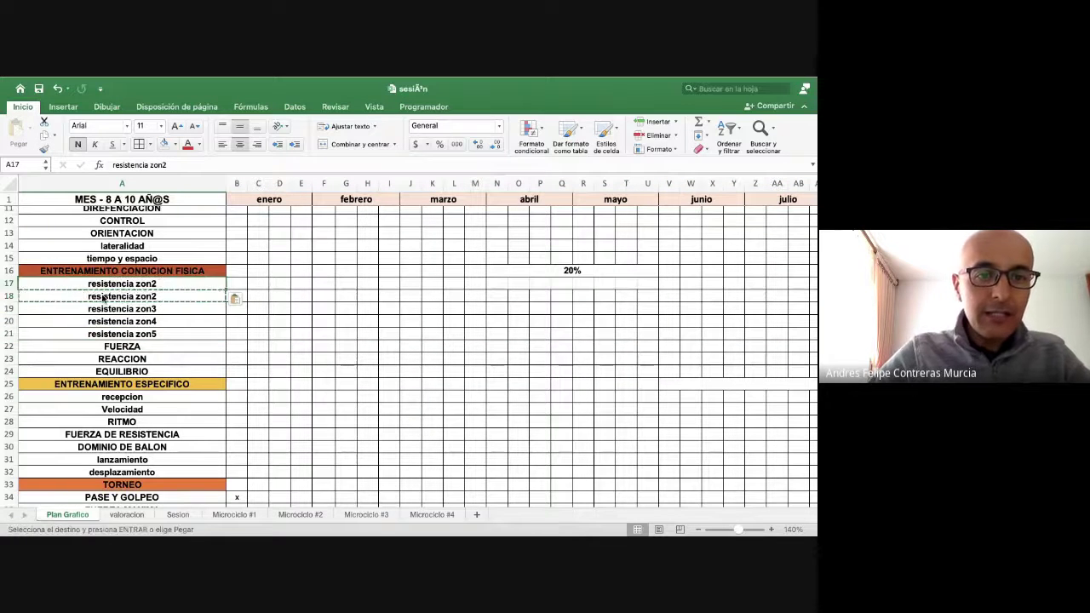
double_click(159, 284)
key("BackSpace")
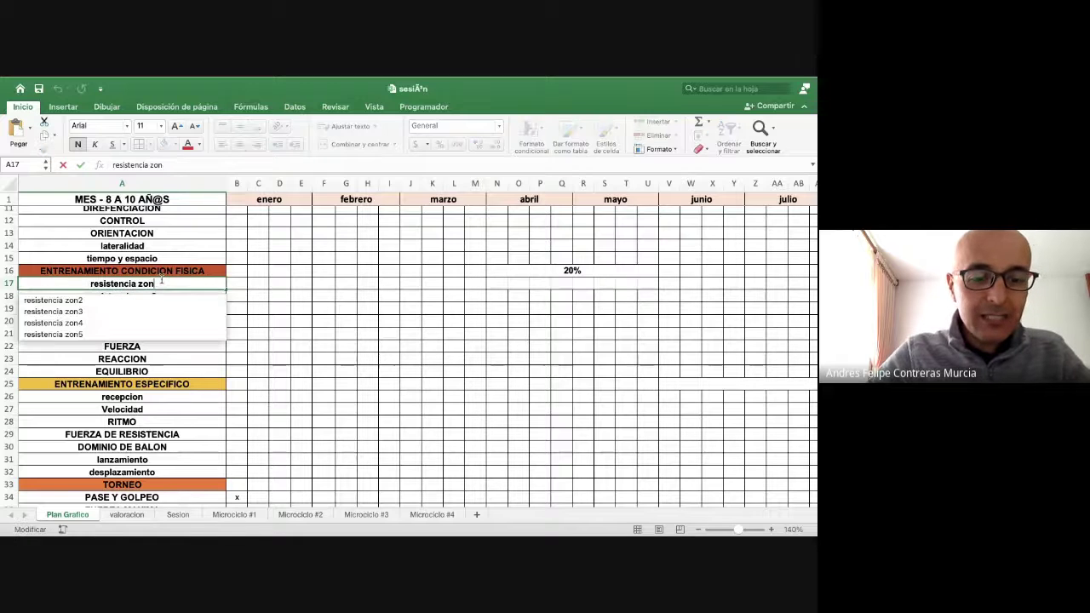
type("a")
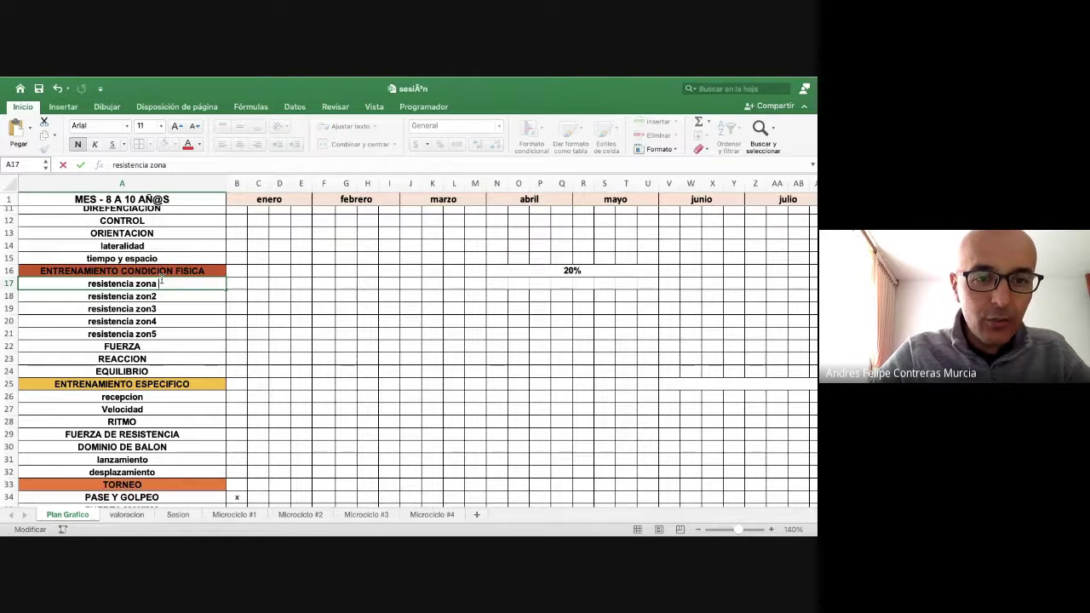
type(" 1")
key("Return")
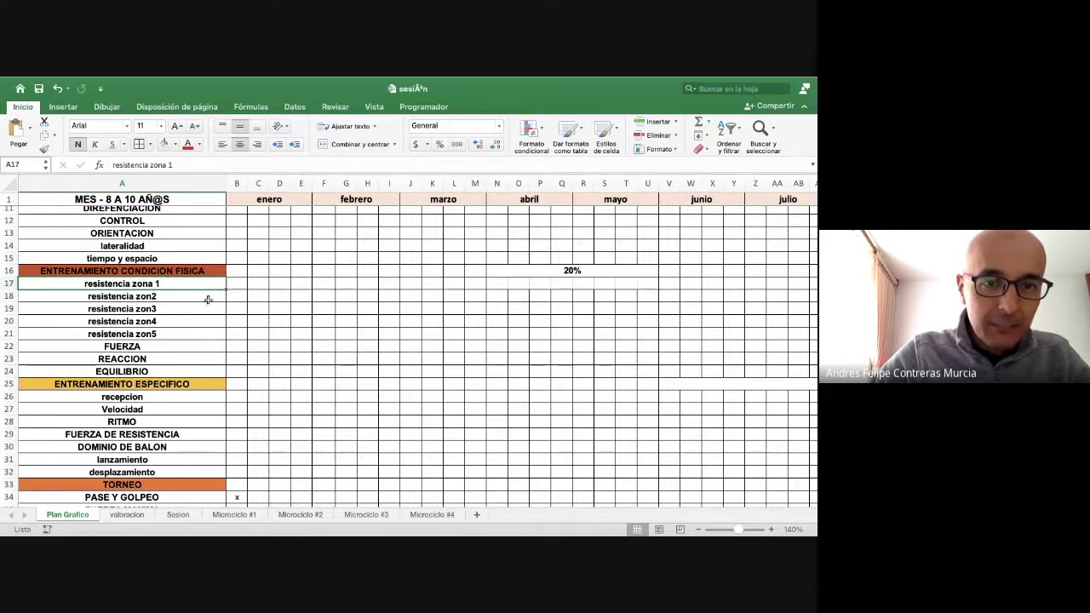
left_click_drag(226, 290, 224, 335)
left_click(175, 345)
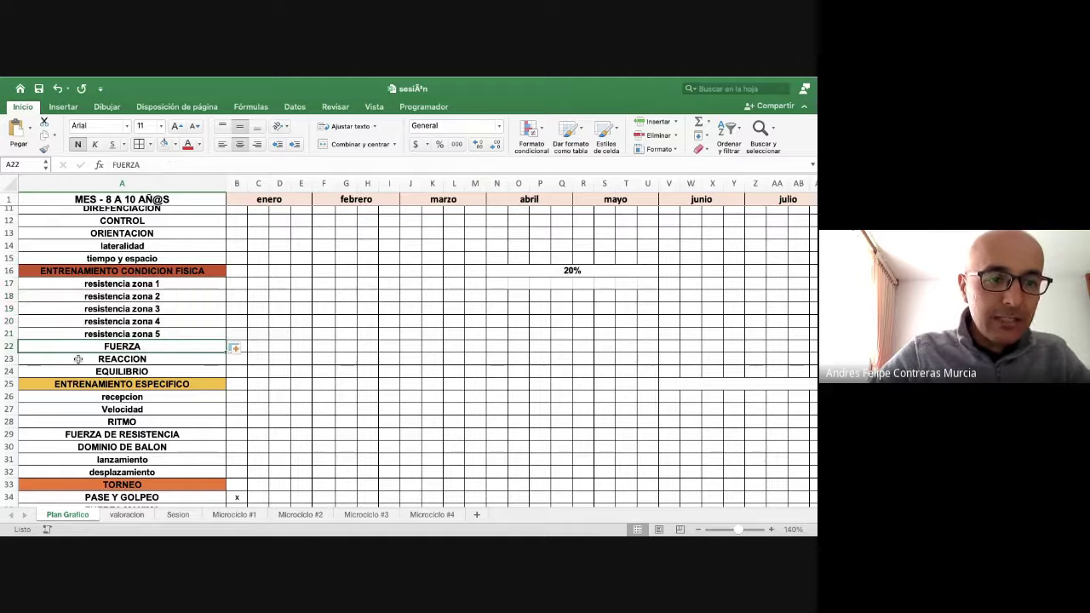
Step: Insert two blank rows between FUERZA and REACCION in the physical condition block
right_click(8, 359)
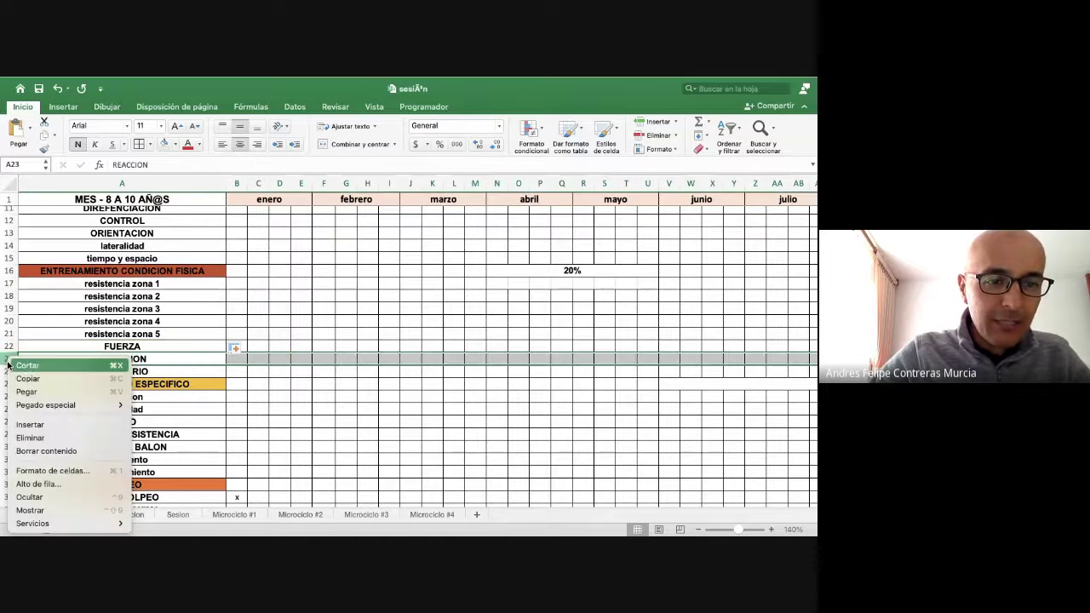
left_click(34, 425)
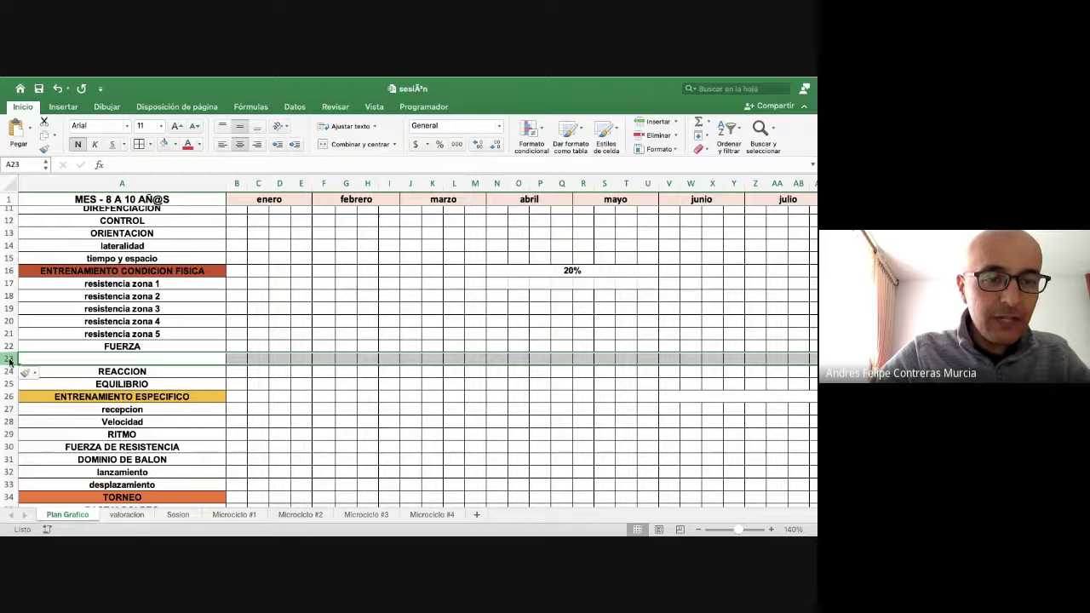
right_click(10, 361)
left_click(31, 424)
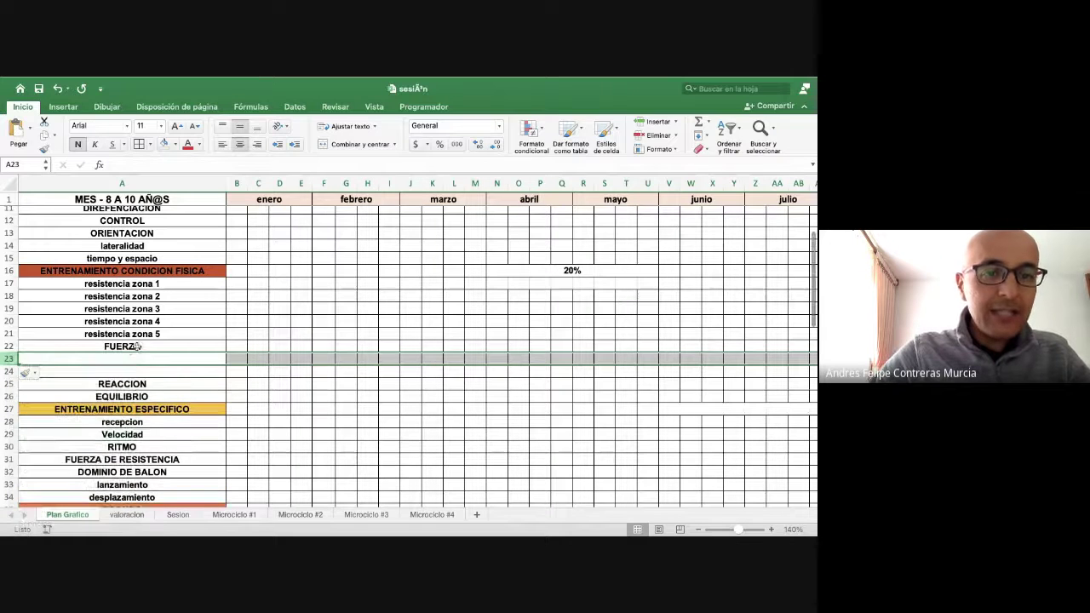
Step: Replace the FUERZA label with fuerza maxima, and add fuerza explosiva/velocidad and fuerza resistencia in the two rows below it
left_click(136, 346)
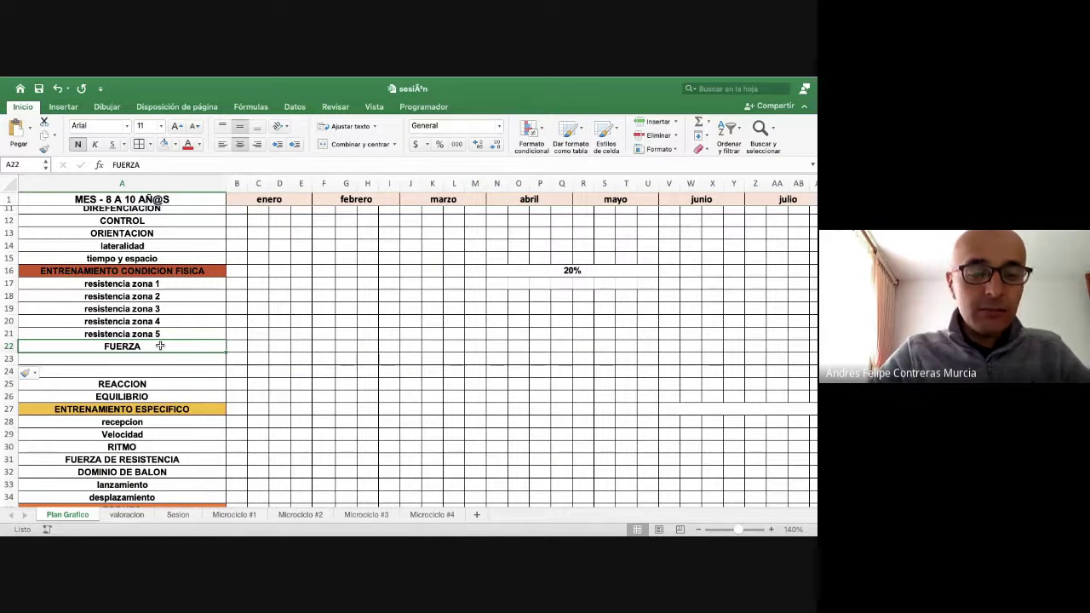
key("super+c")
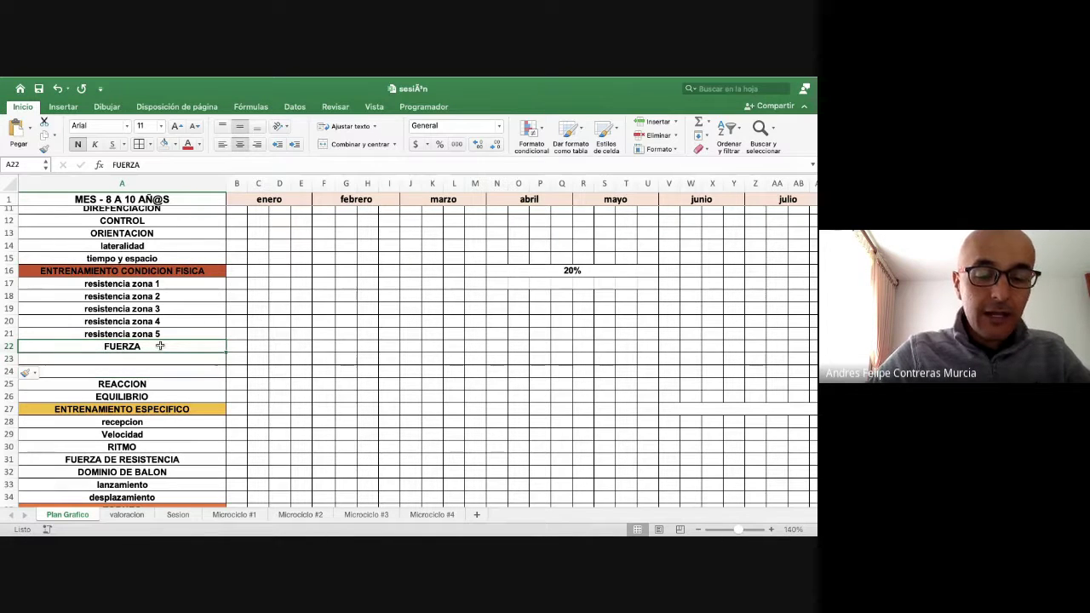
type("fuerza m")
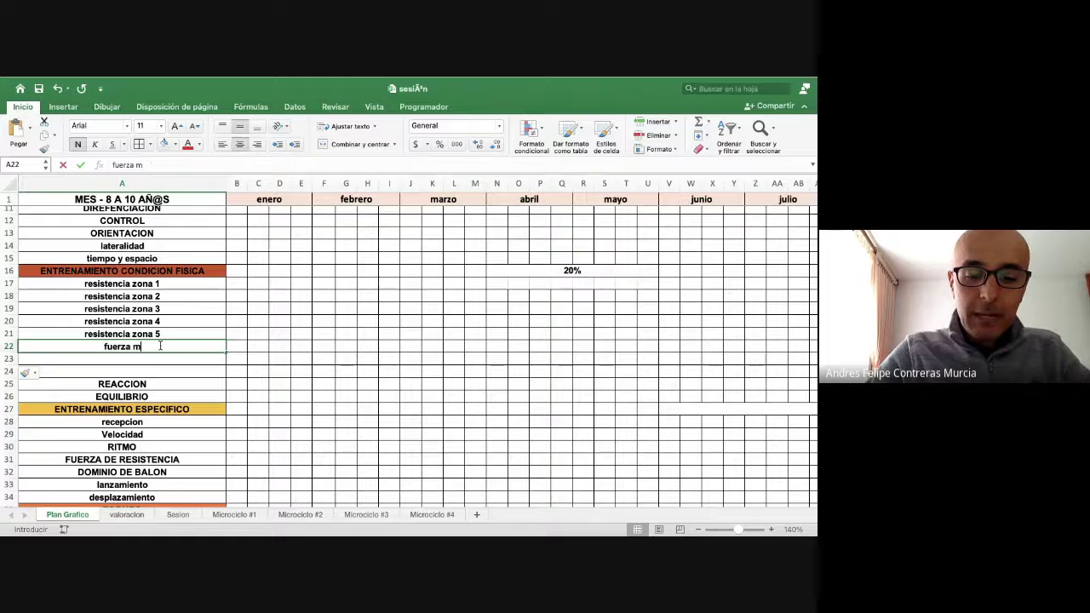
type("axima")
key("Return")
type("fuerza m")
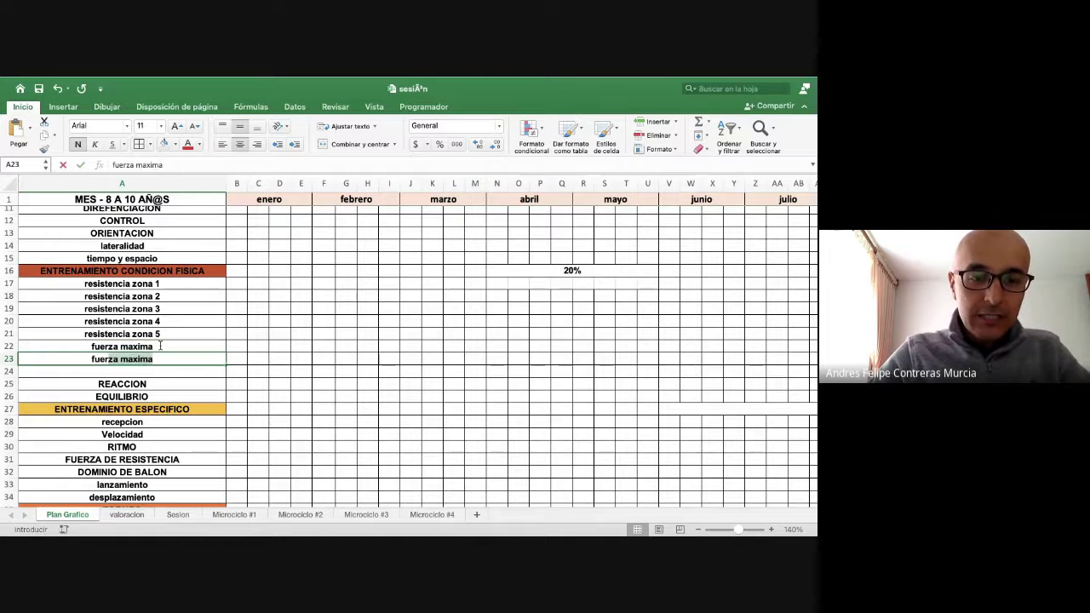
key("BackSpace")
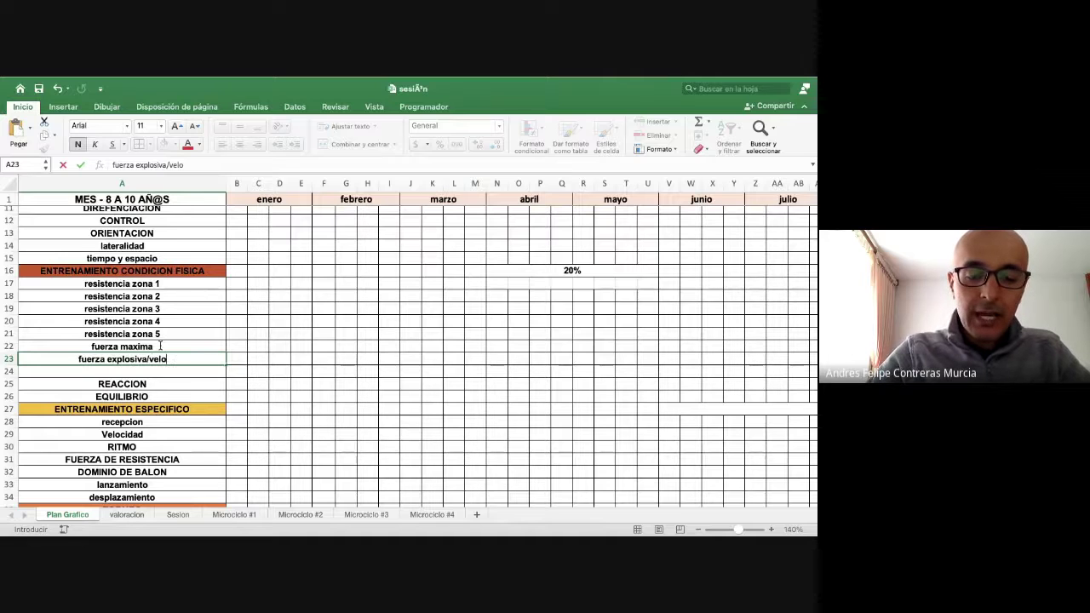
key("Return")
type("fuer")
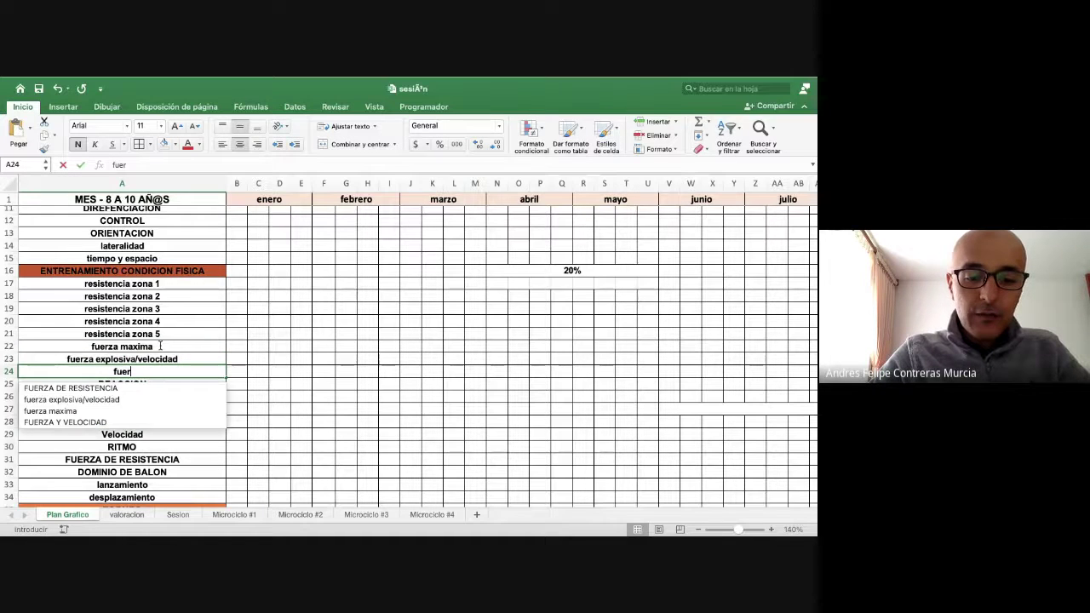
type("za resisten")
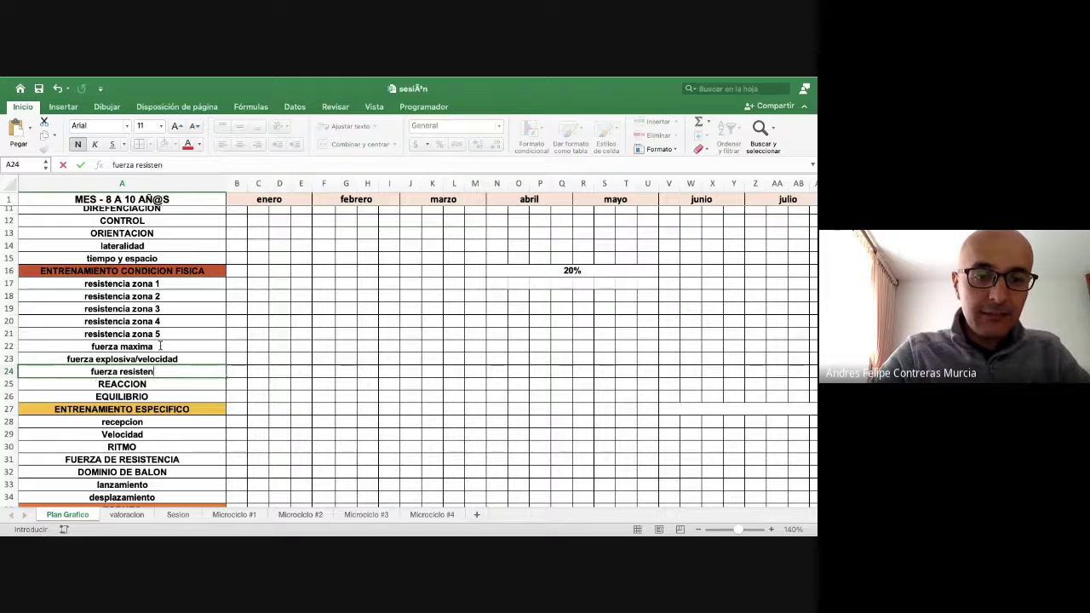
type("cia")
key("Return")
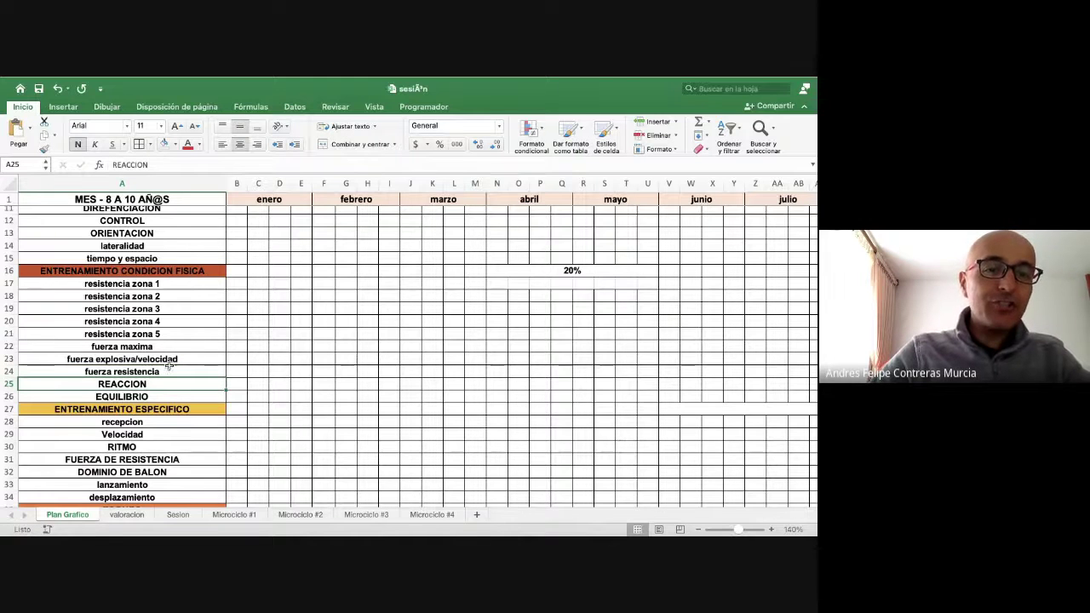
Step: Mark an x in the first week of febrero for fuerza explosiva/velocidad, tiempo y espacio, and DIREFENCIACION
left_click_drag(167, 344, 167, 372)
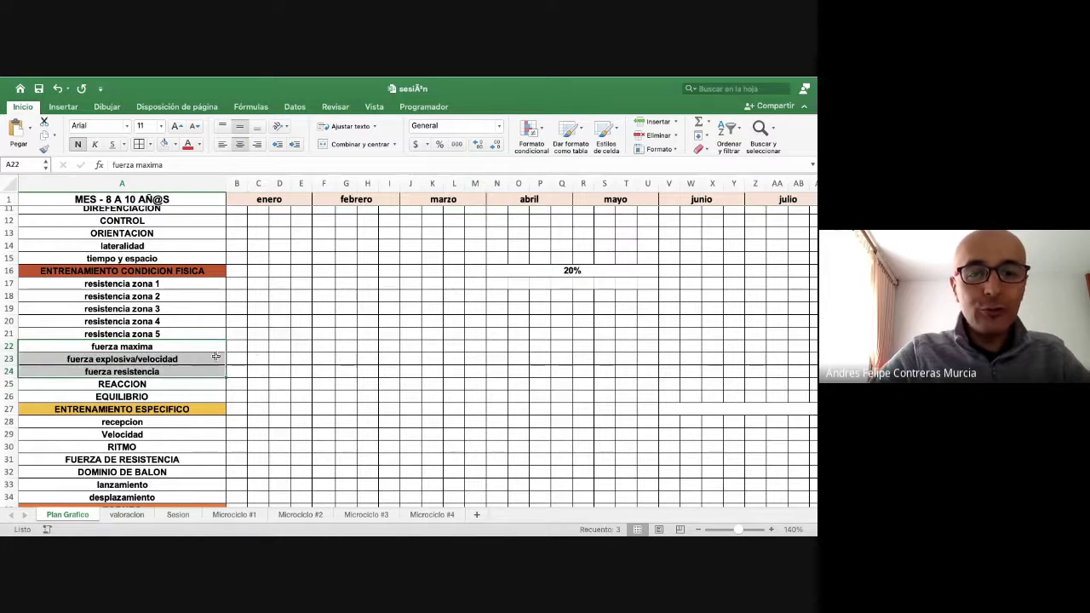
left_click(331, 362)
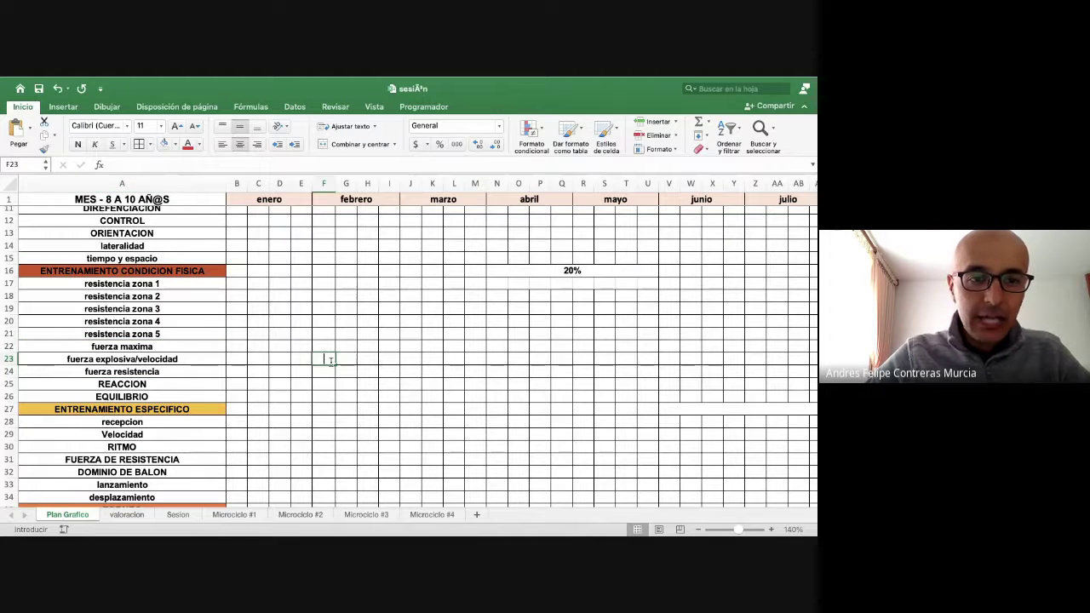
key("Up")
key("Up")
key("Up")
key("Up")
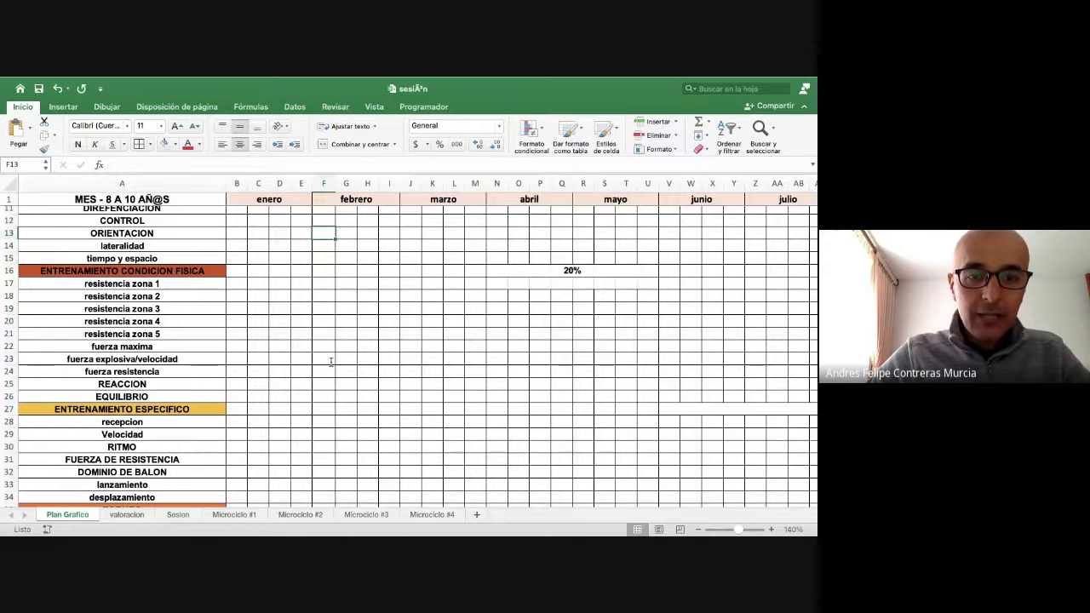
key("Up")
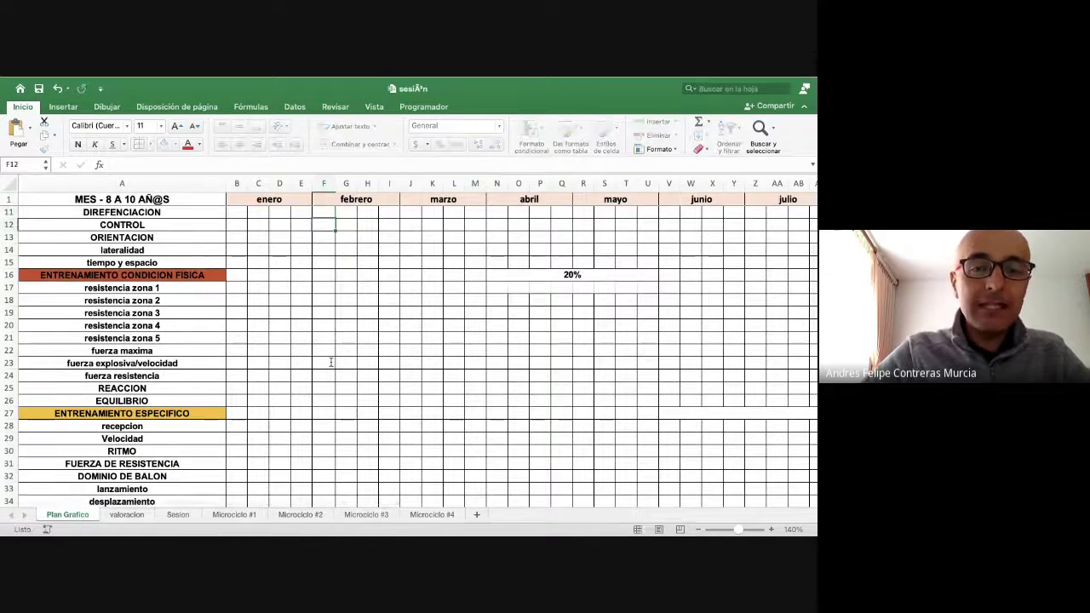
Step: Set the font colour of the whole planning grid to black, from the microciclo row down to FUERZA Y VELOCIDAD
scroll(330, 363, "up", 5)
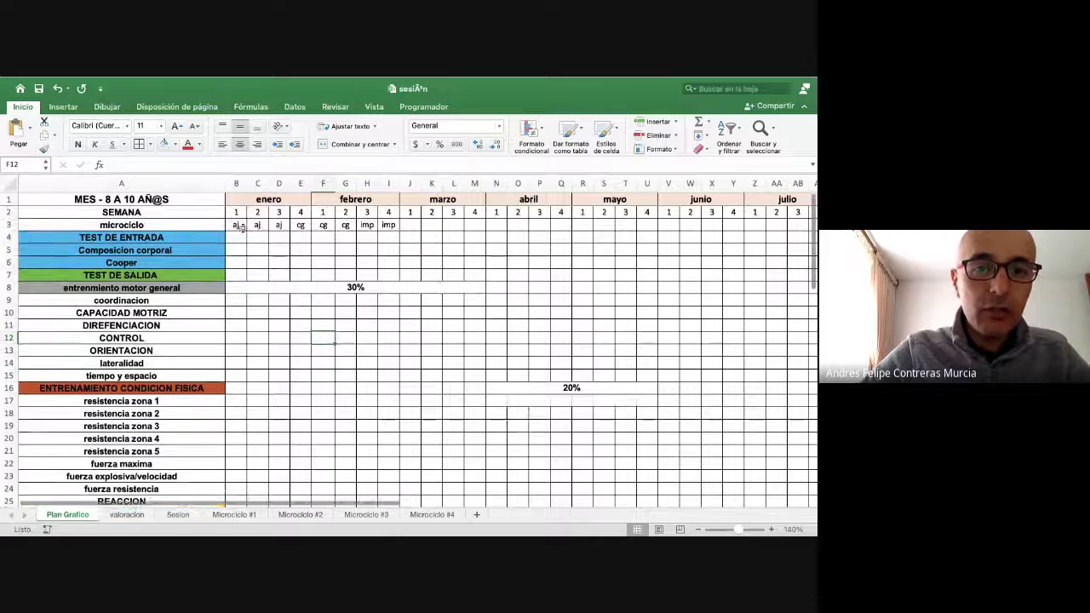
left_click_drag(239, 225, 805, 441)
left_click(198, 144)
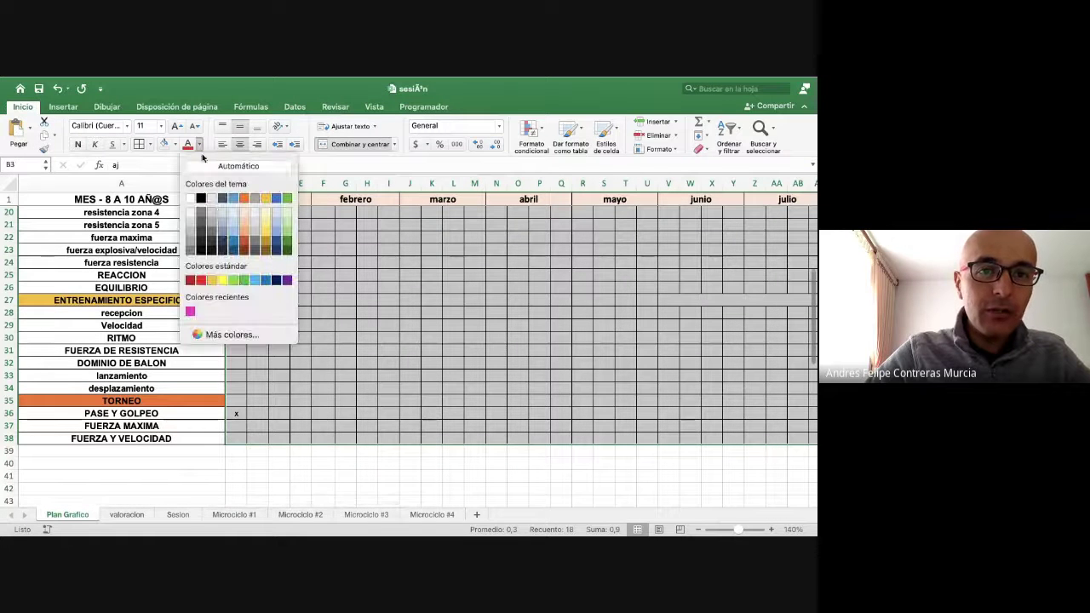
left_click(201, 197)
left_click(317, 307)
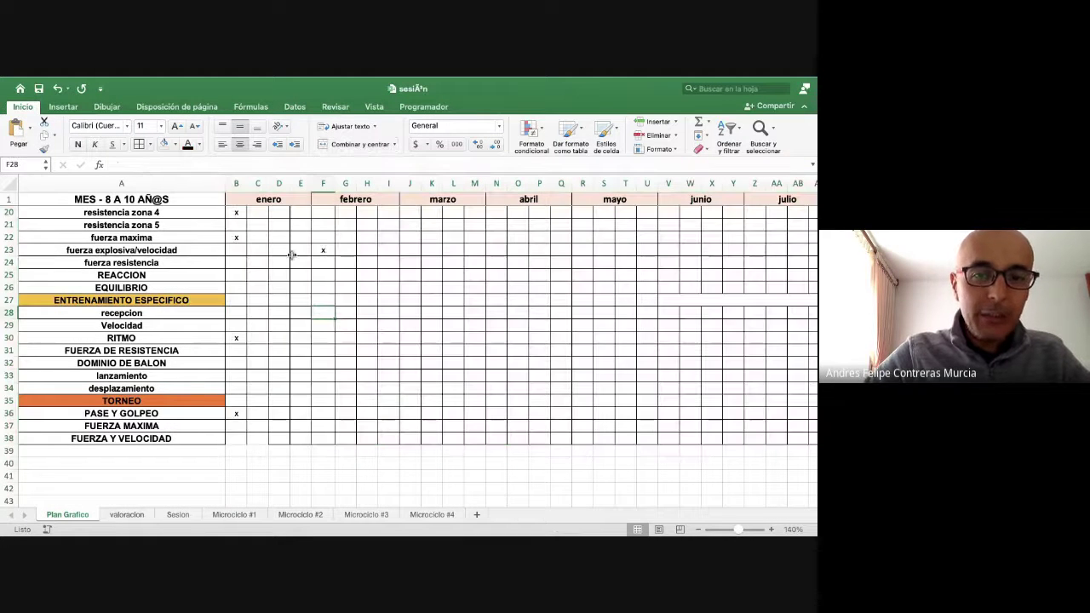
scroll(291, 254, "up", 10)
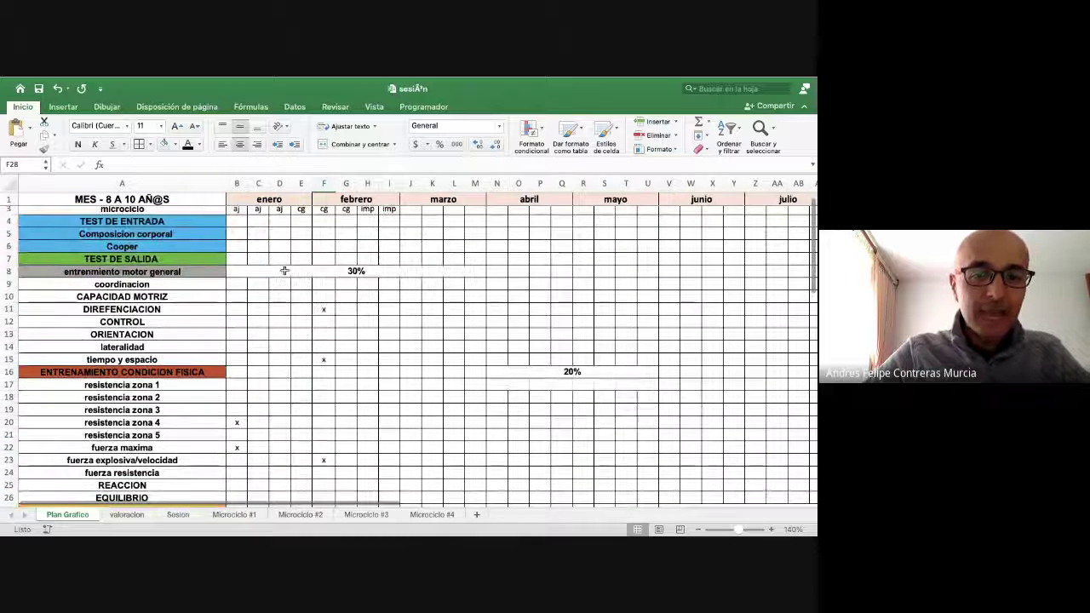
Step: Look at the Microciclo #1 sheet, then examine the first session's columns on the Sesion sheet from fecha through microciclo
left_click(235, 515)
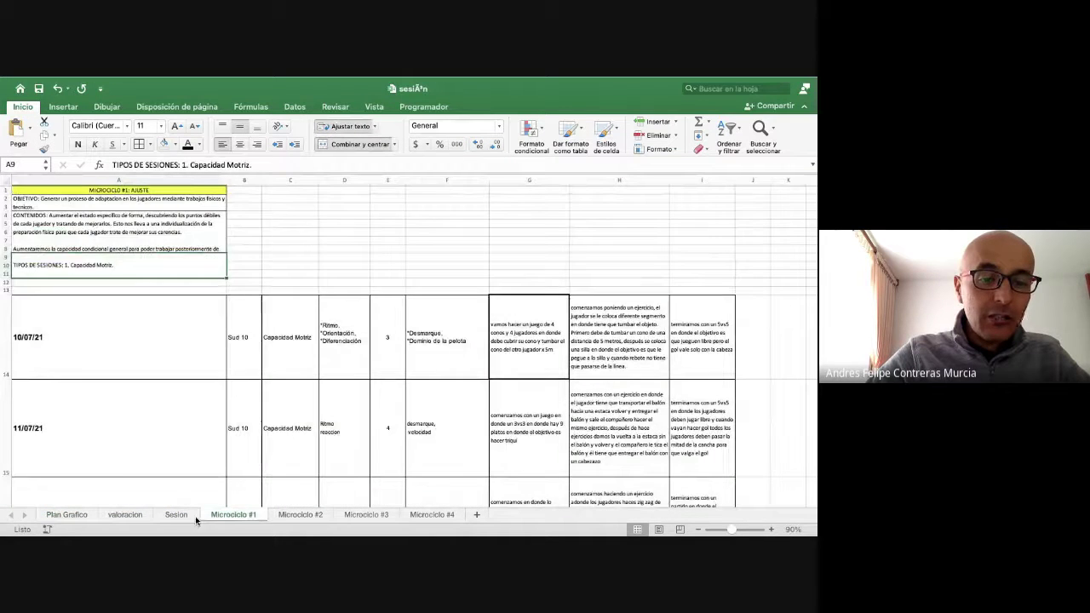
left_click(177, 515)
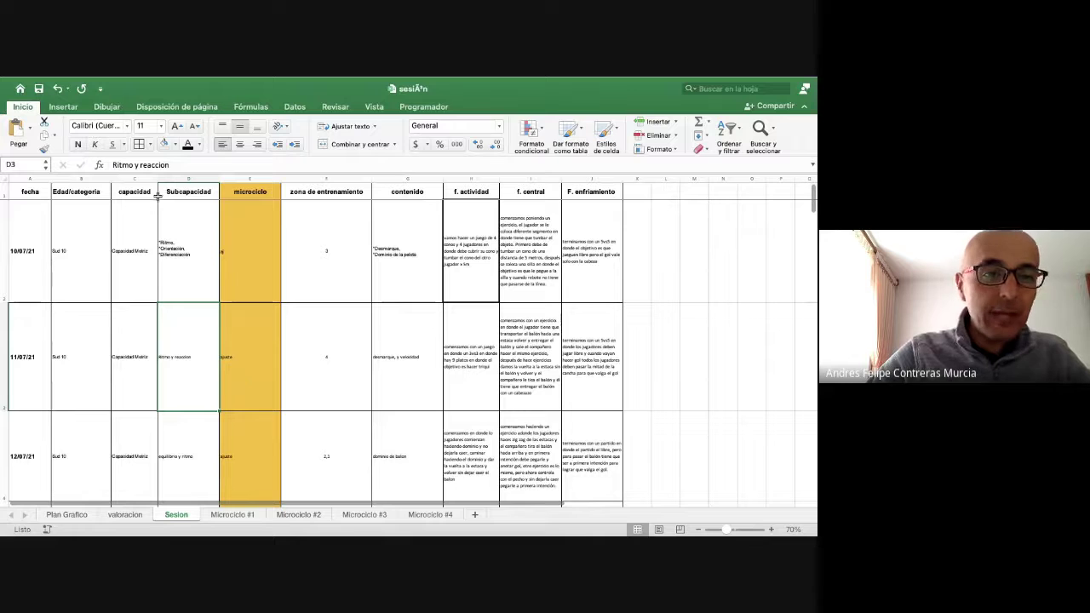
left_click(29, 205)
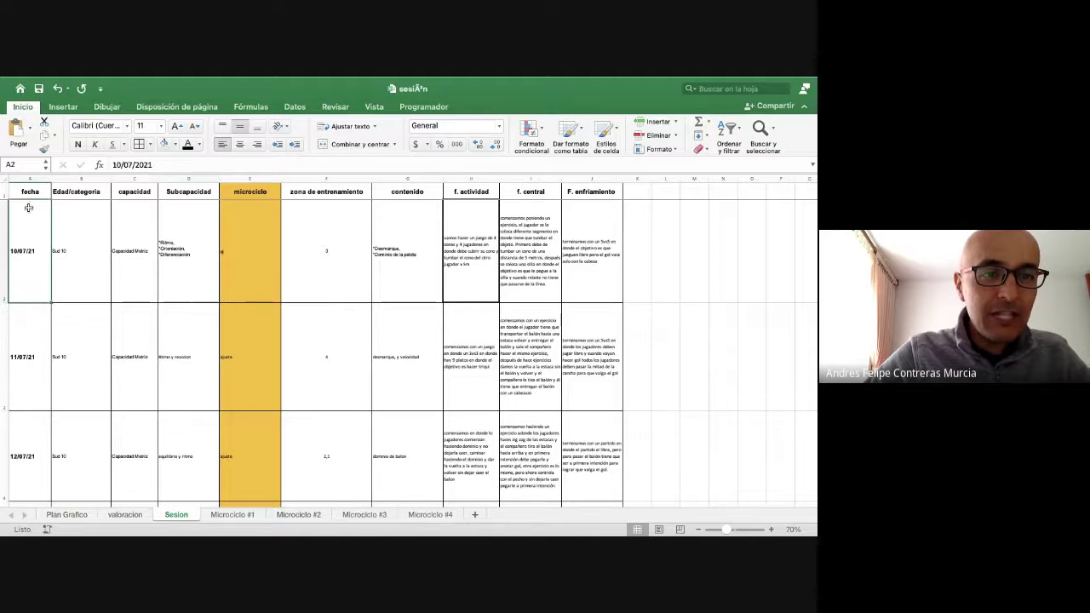
left_click(79, 212)
left_click(133, 211)
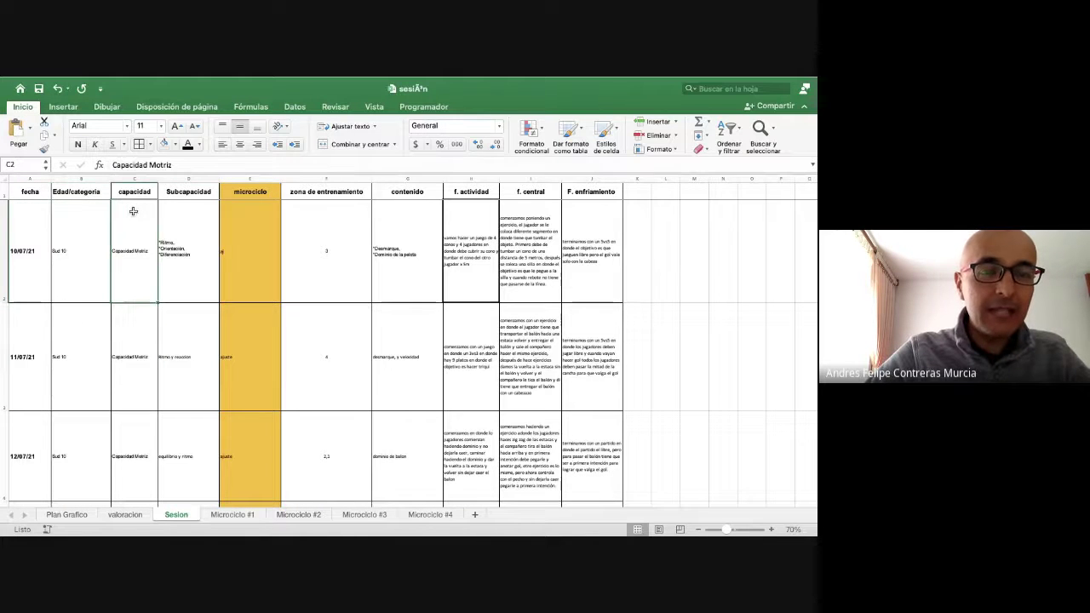
left_click(181, 218)
left_click(231, 221)
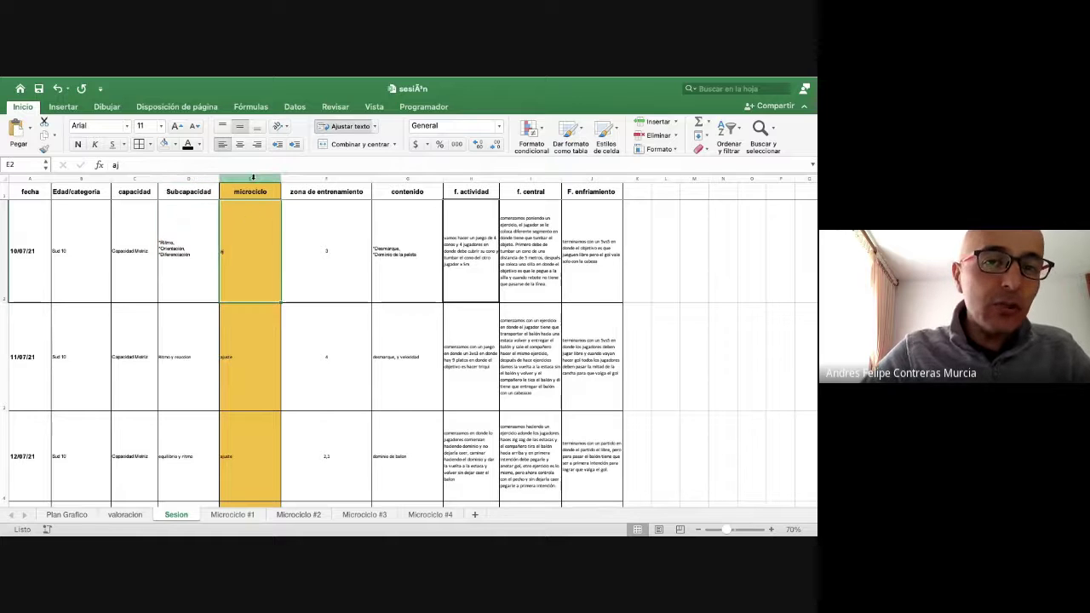
Step: Move the microciclo column between Edad/categoria and capacidad on the Sesion sheet
left_click(252, 175)
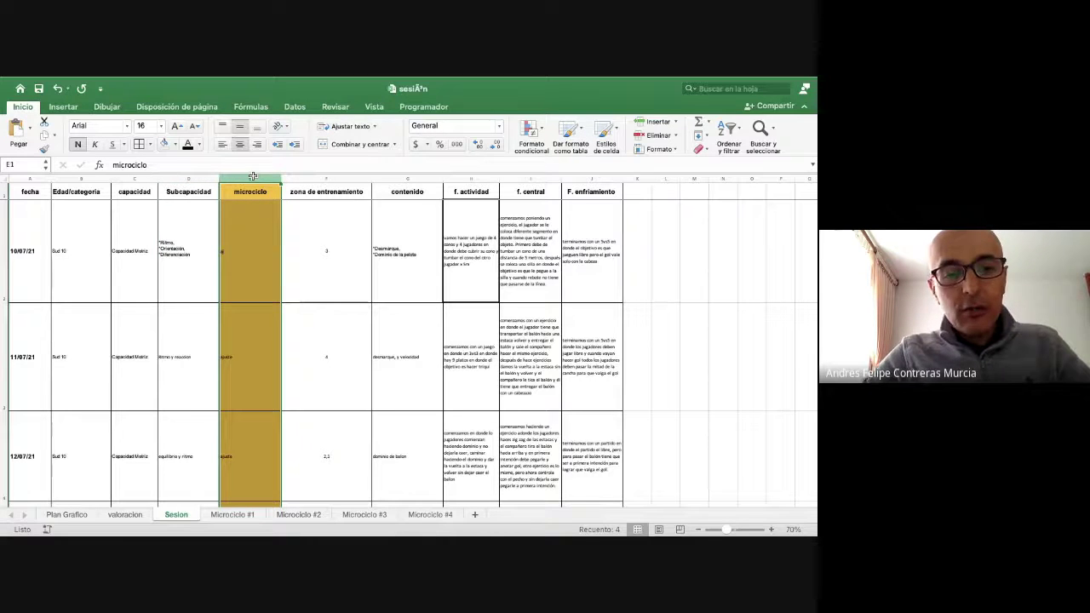
key("super+c")
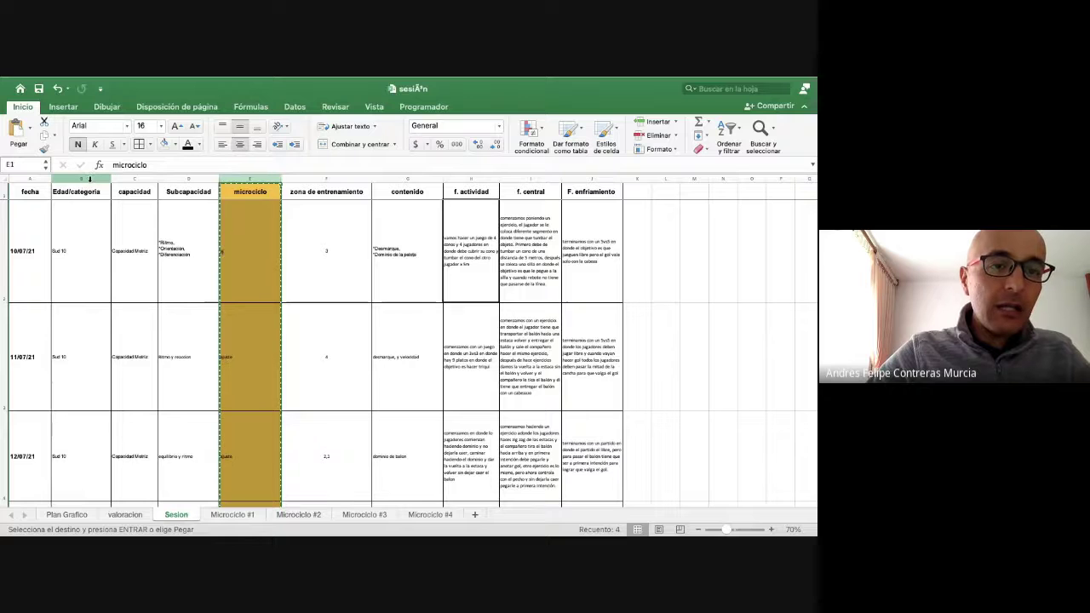
right_click(131, 177)
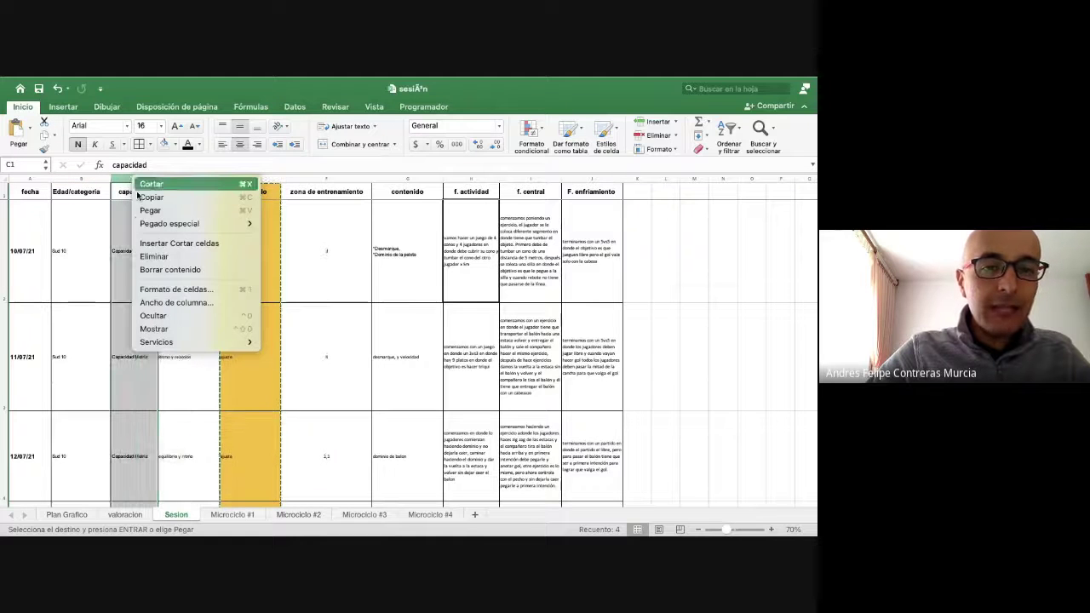
left_click(159, 243)
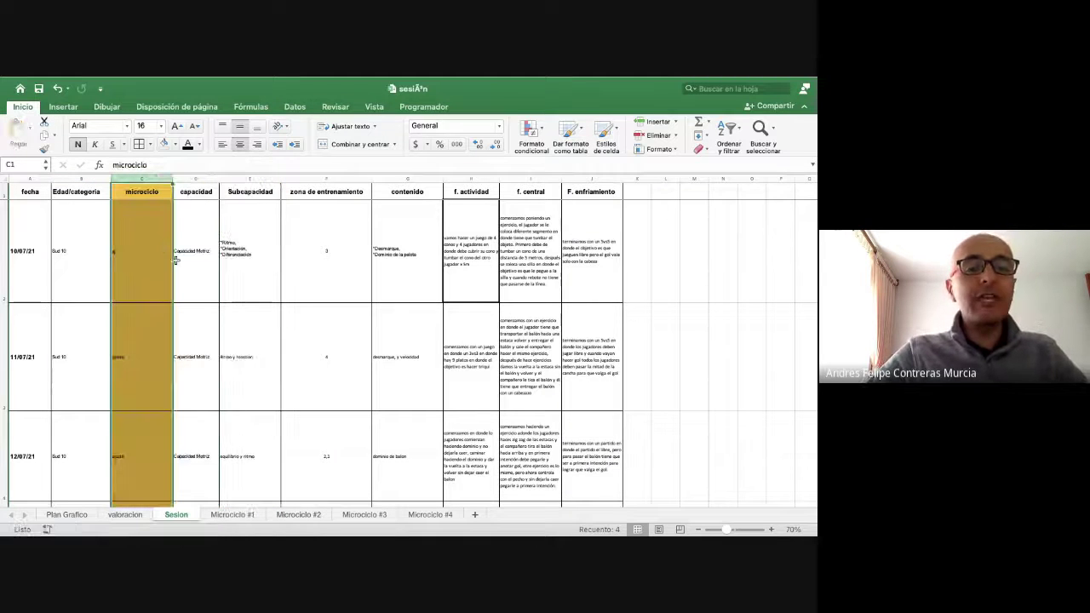
left_click(197, 210)
Step: Move the microciclo column between zona de entrenamiento and contenido, and look over the session rows below
left_click(152, 177)
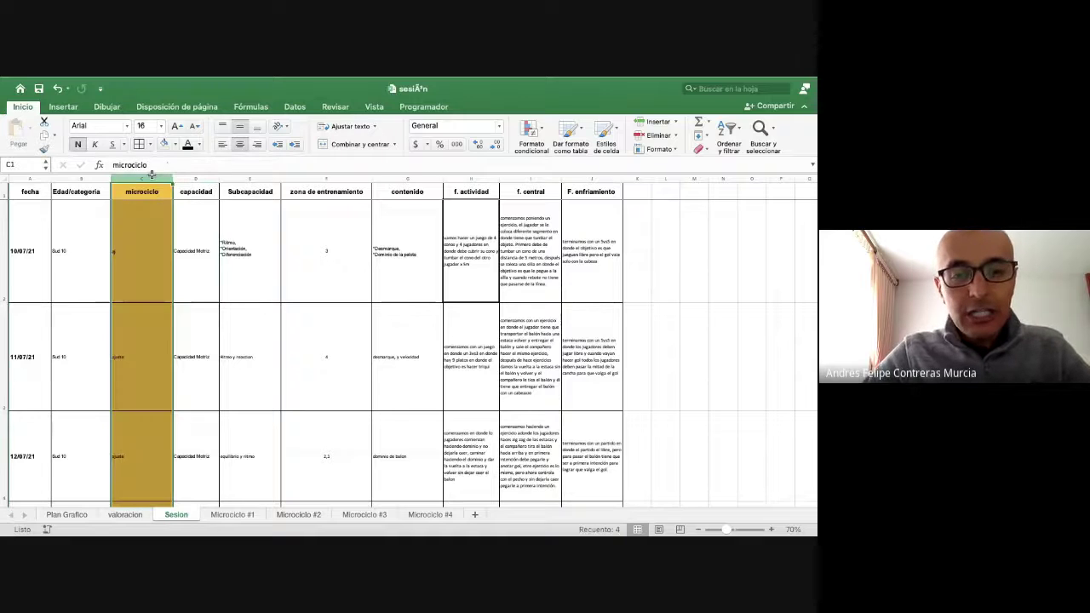
key("super+c")
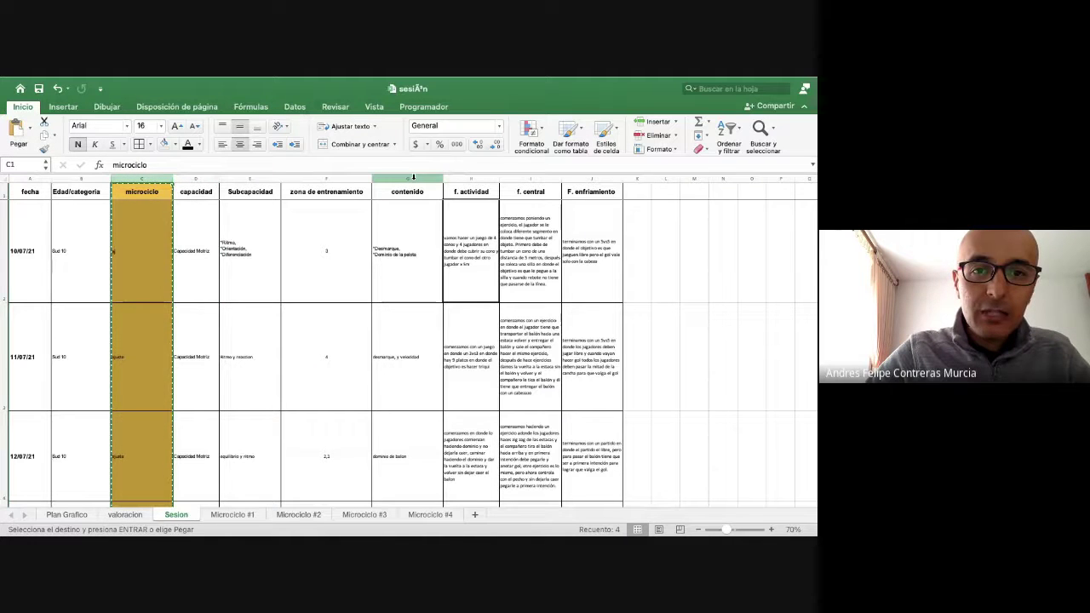
right_click(414, 177)
left_click(439, 244)
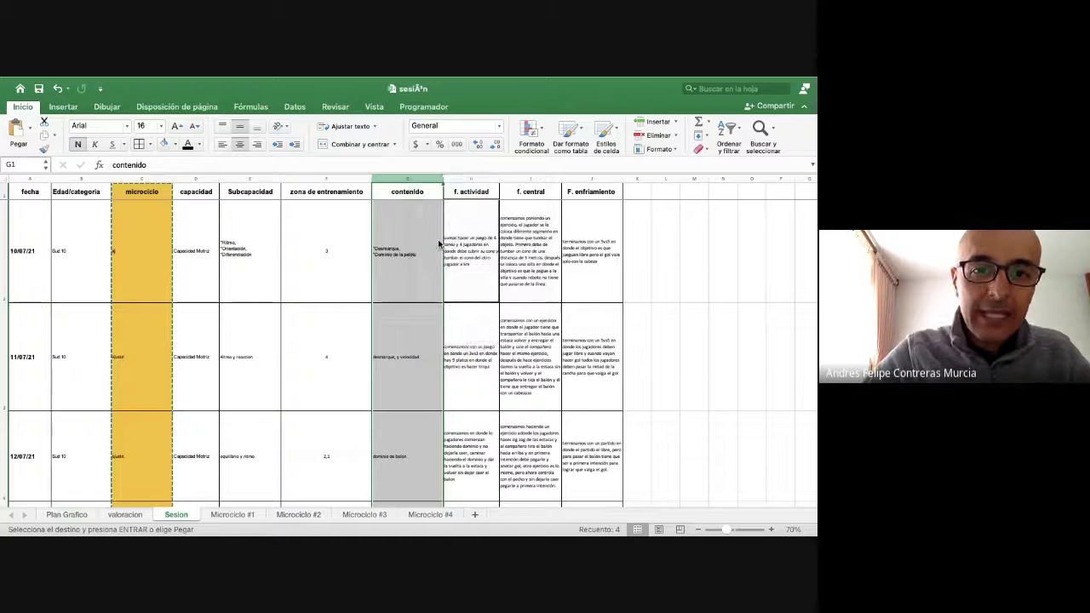
left_click(343, 241)
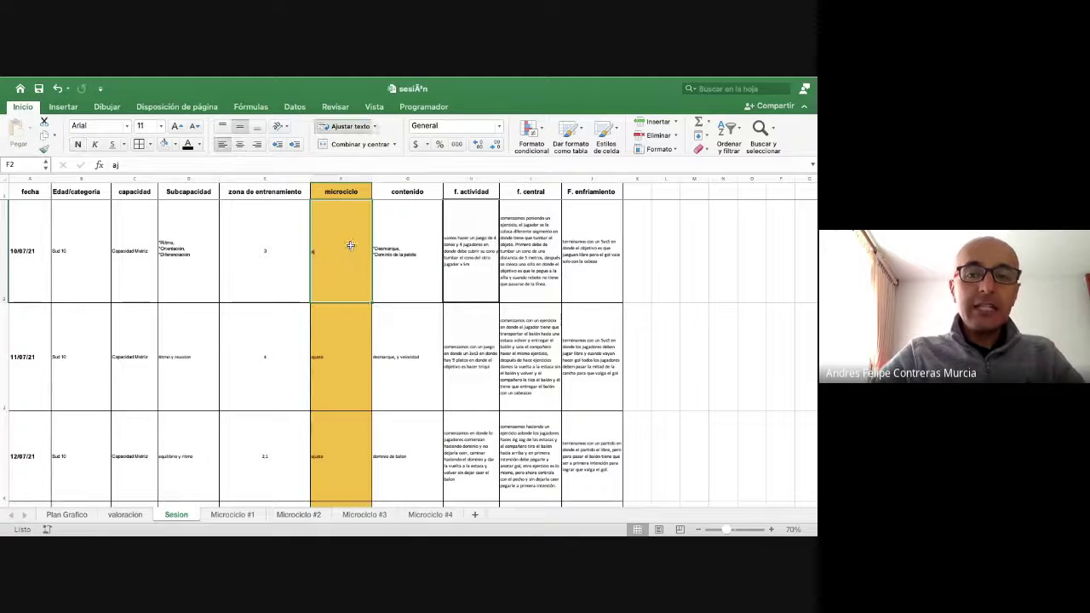
scroll(350, 247, "down", 5)
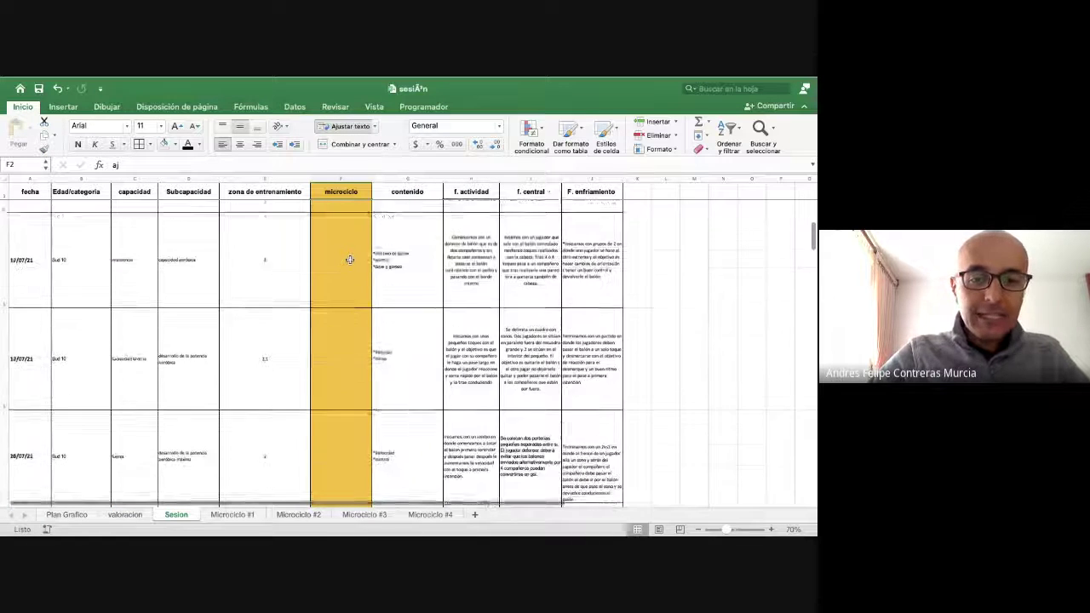
scroll(349, 260, "down", 2)
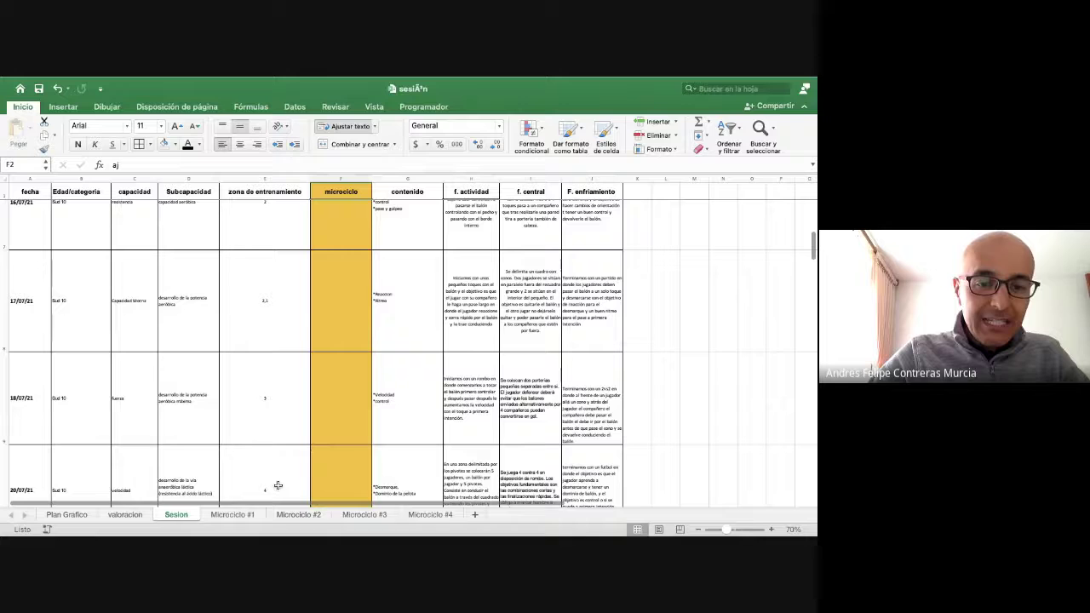
Step: Delete the Microciclo #1 sheet from the workbook
left_click(243, 512)
right_click(244, 511)
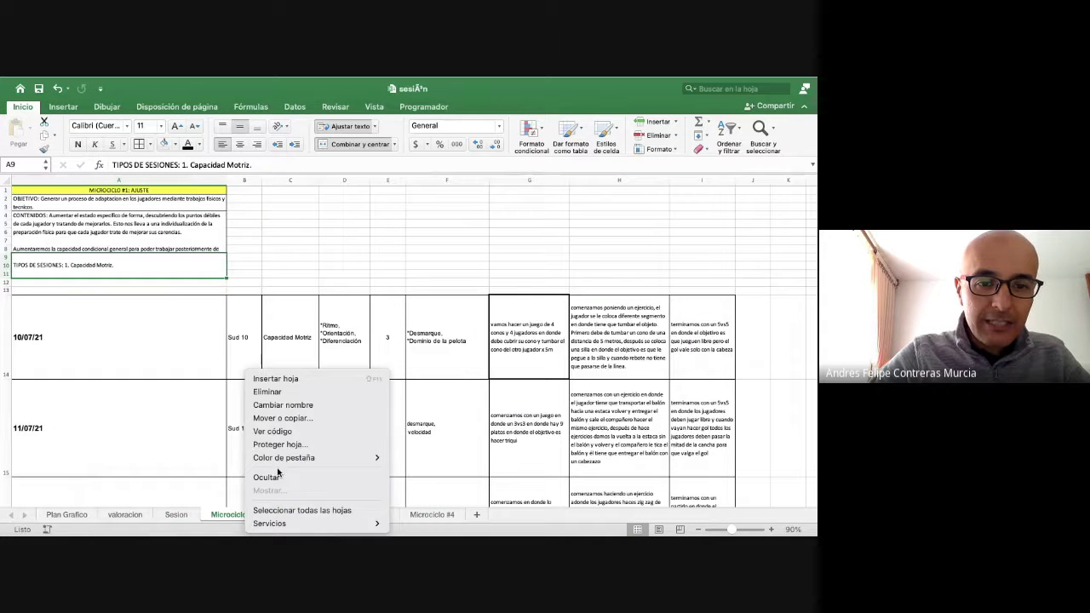
left_click(283, 394)
key("Return")
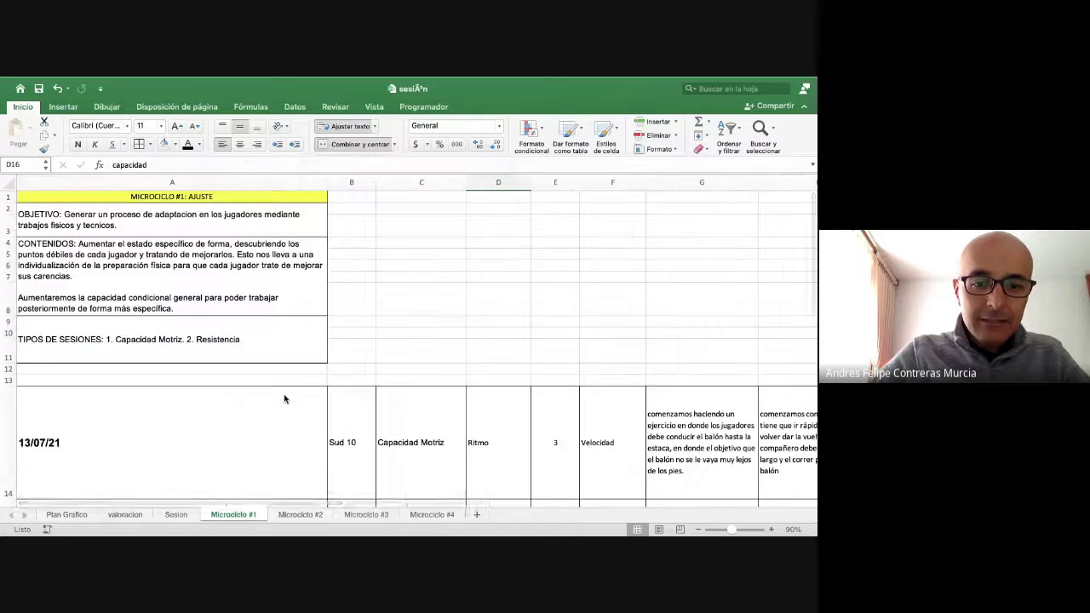
Step: Delete the Microciclo #2, Microciclo #3 and Microciclo #4 sheets from the workbook
right_click(244, 517)
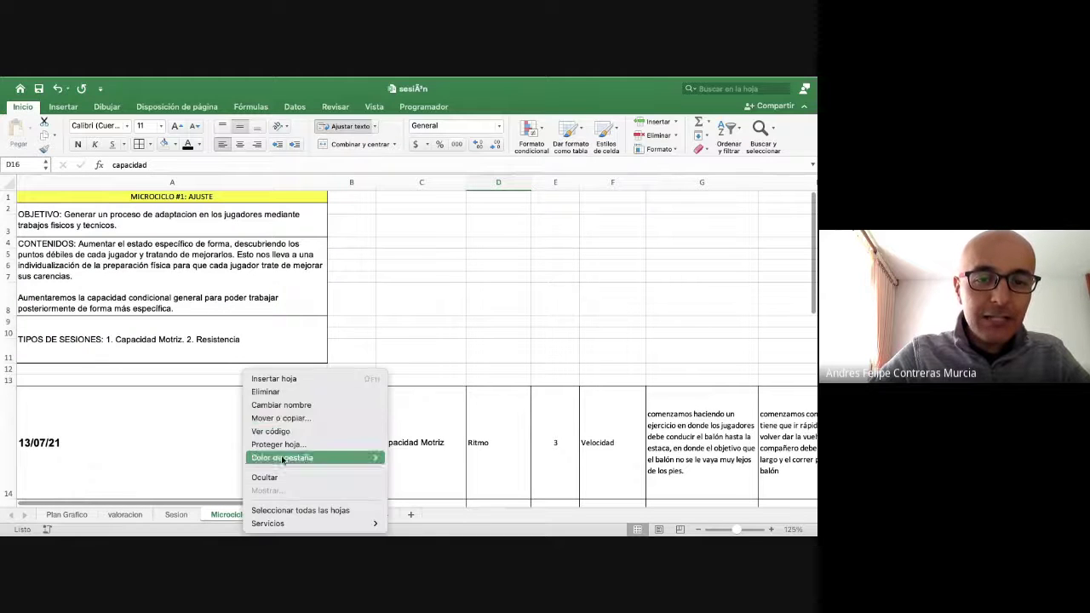
left_click(292, 392)
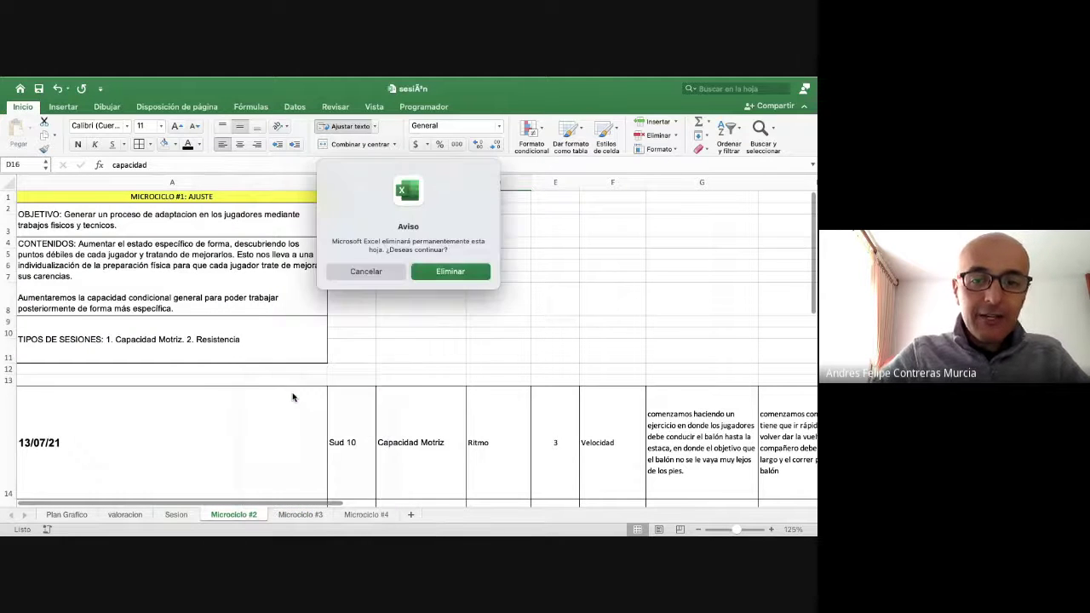
key("Return")
right_click(241, 517)
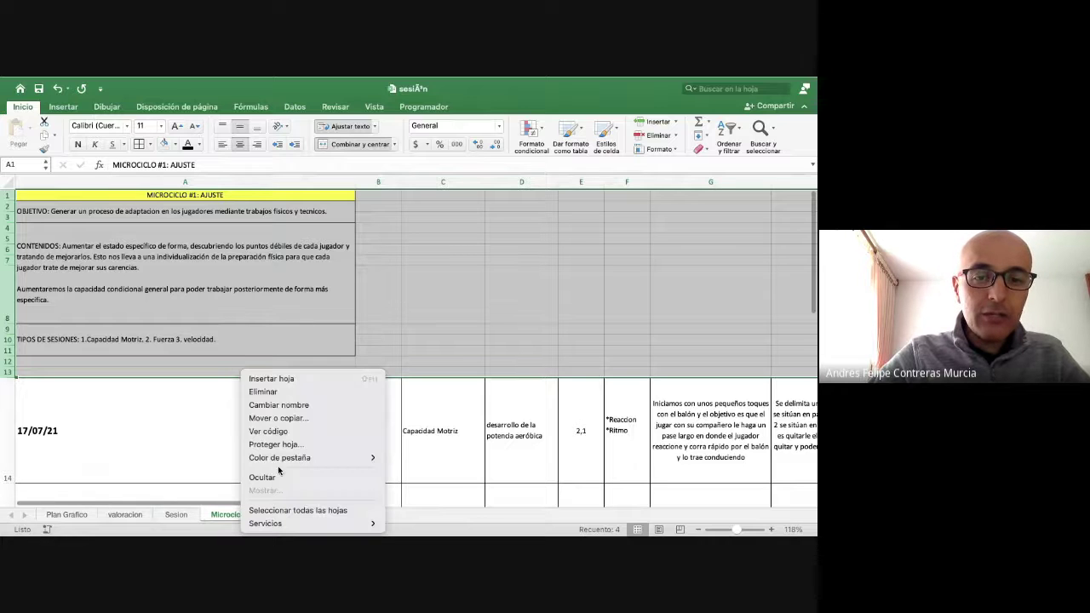
left_click(297, 396)
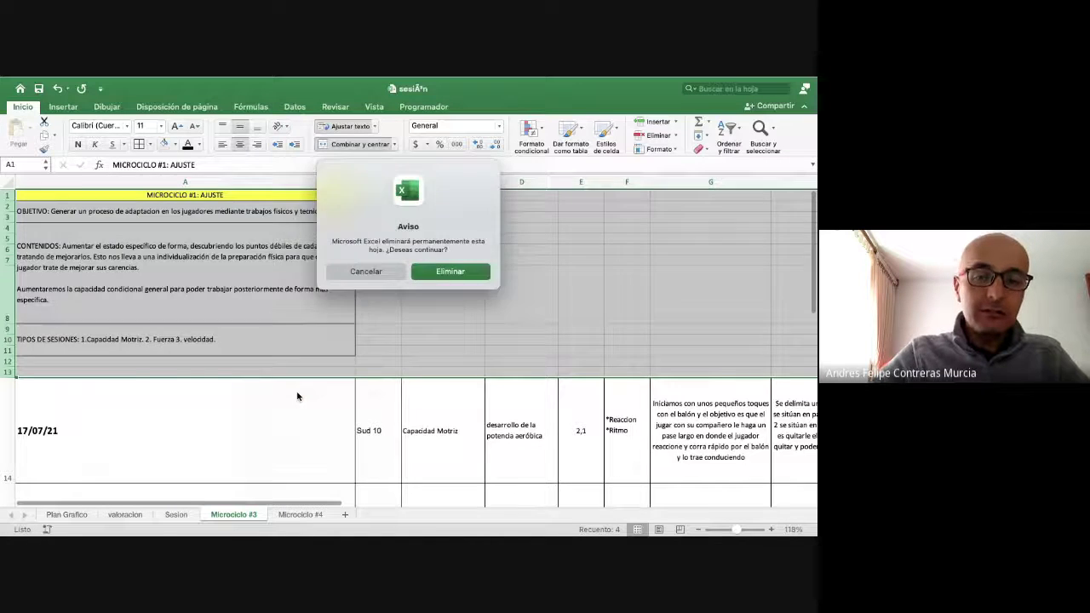
key("Return")
right_click(244, 516)
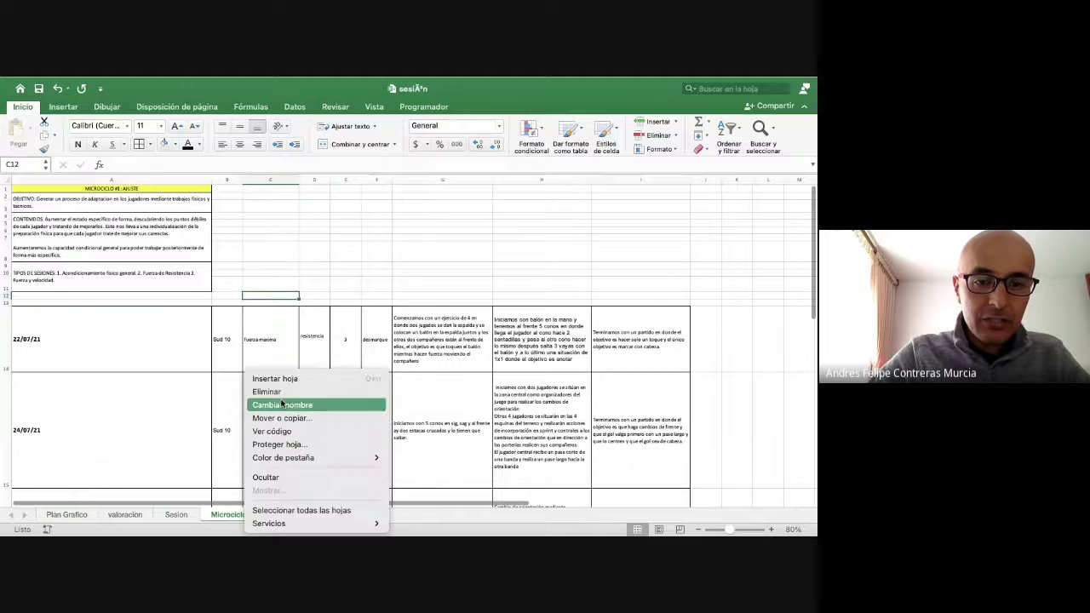
left_click(289, 392)
key("Return")
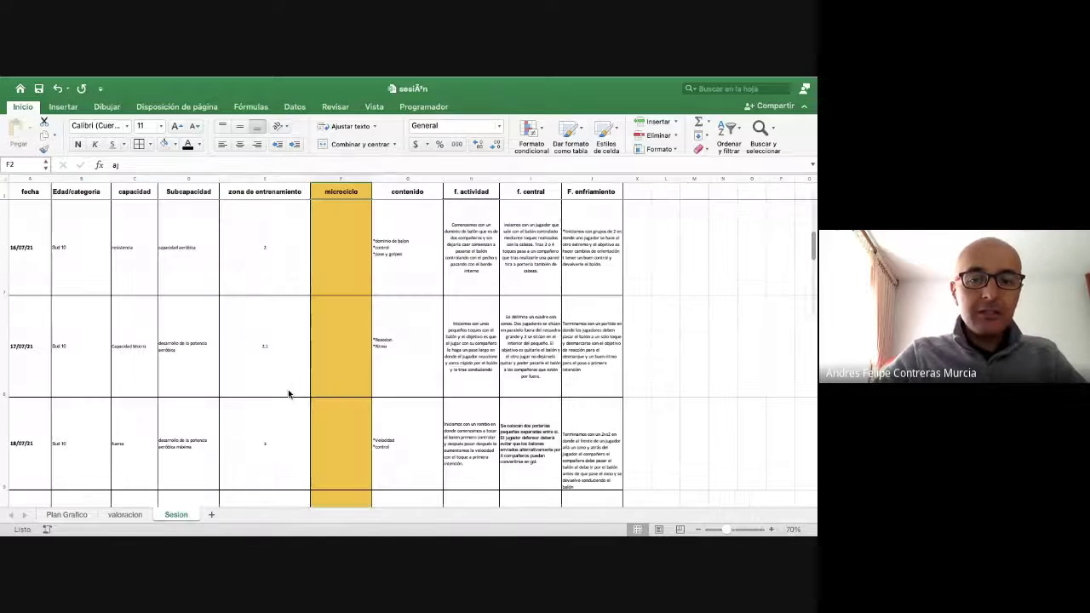
Step: Look over the session rows on the Sesion sheet and check the remaining Plan Grafico and valoracion sheets
left_click(287, 338)
scroll(282, 290, "up", 10)
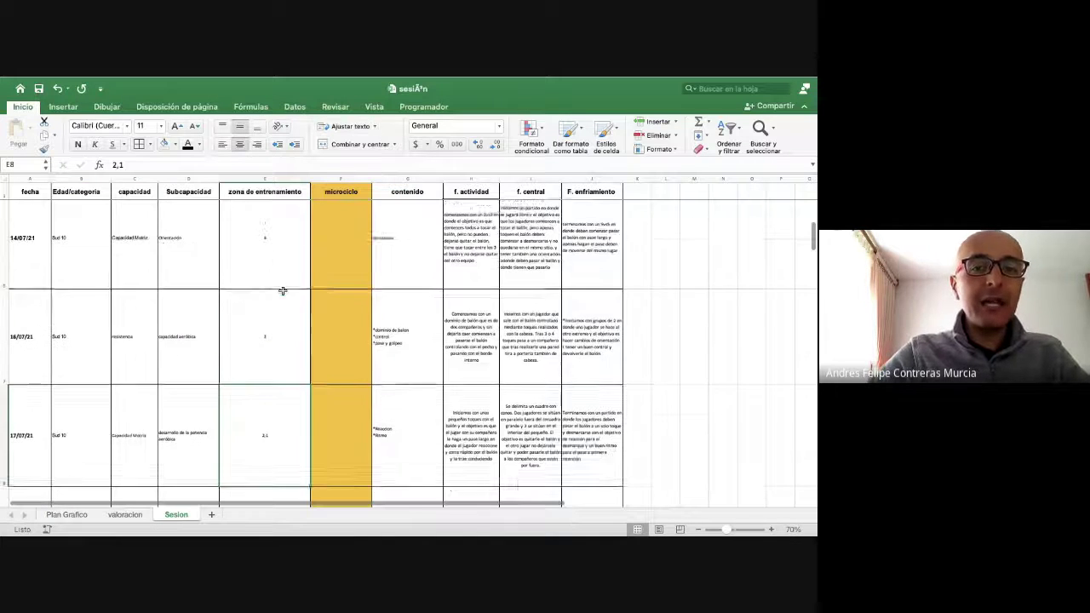
scroll(282, 290, "down", 8)
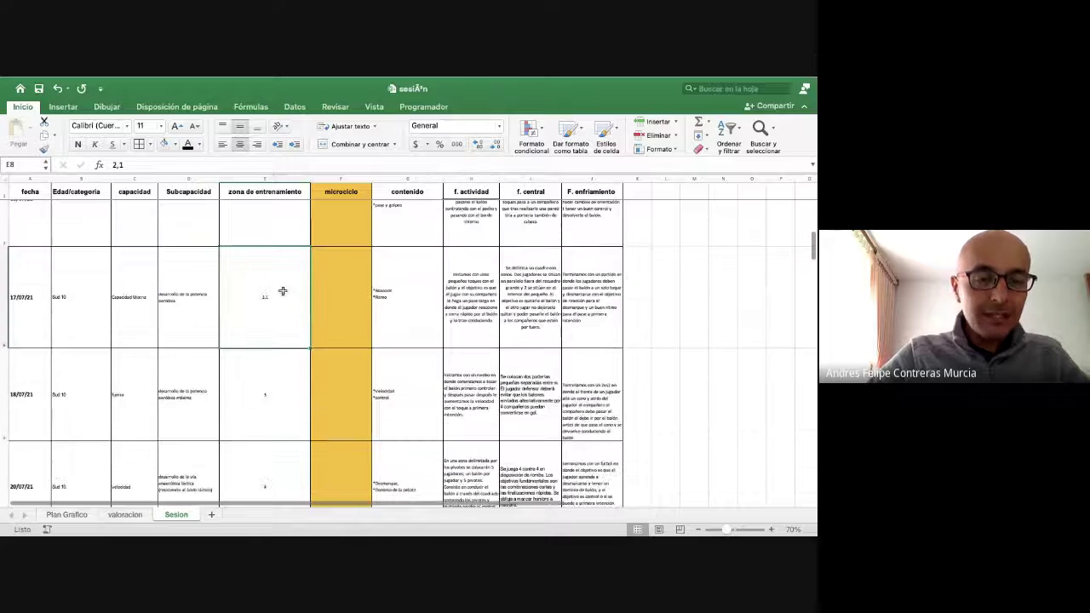
left_click(68, 515)
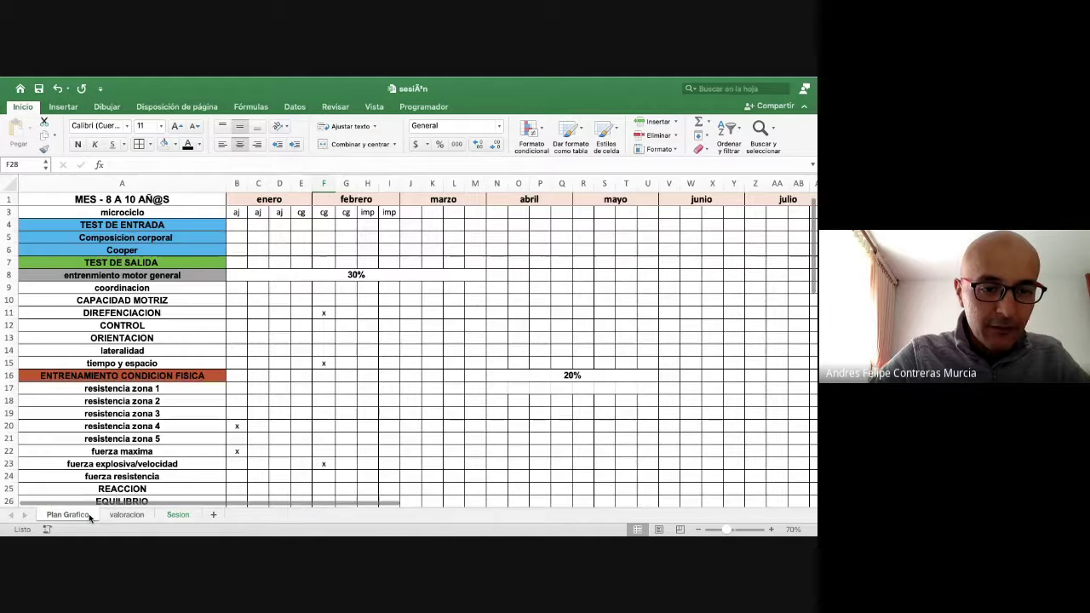
left_click(125, 515)
left_click(176, 515)
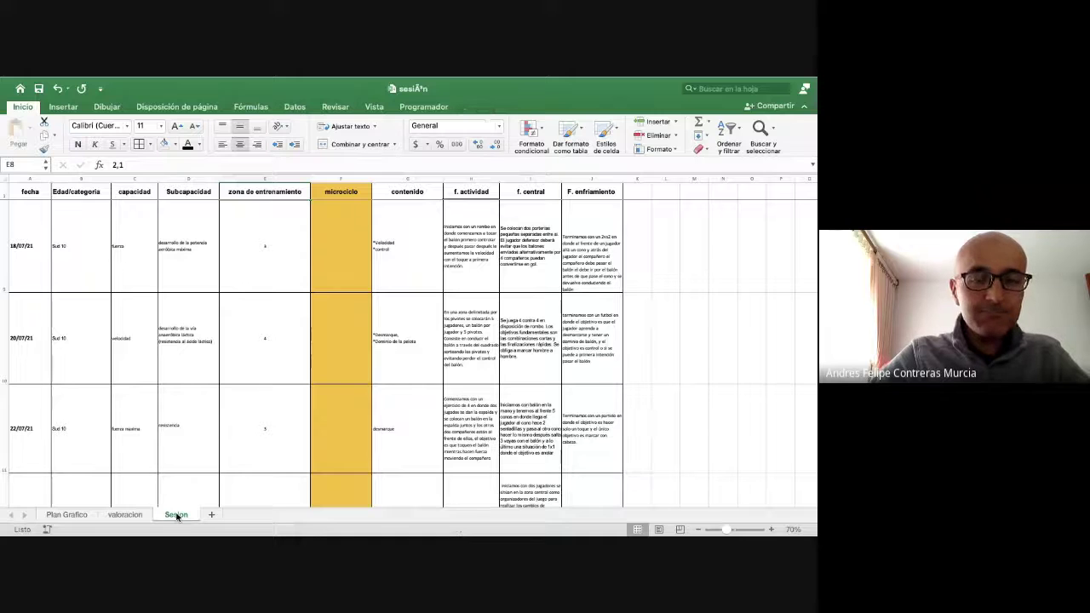
scroll(373, 368, "down", 10)
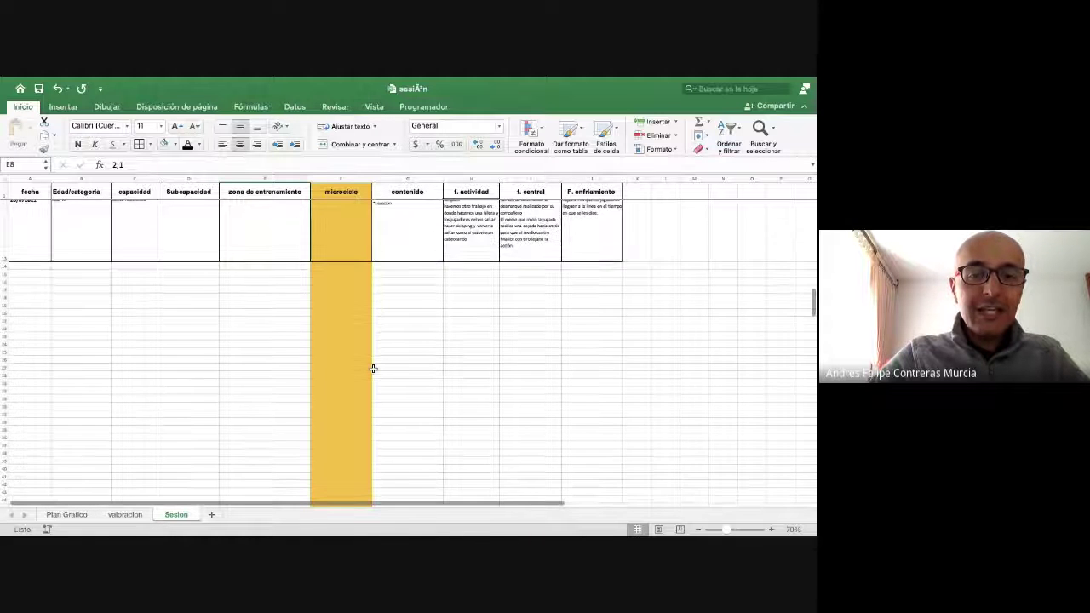
scroll(373, 368, "up", 15)
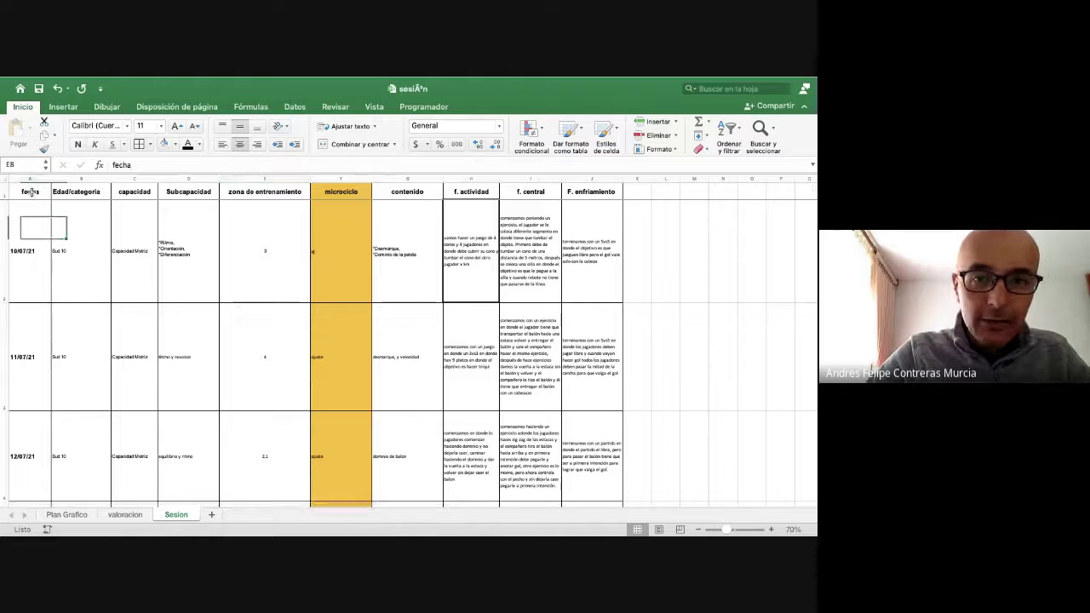
Step: Fill the Sesion header row from fecha to F. enfriamiento with grey
left_click_drag(30, 192, 569, 181)
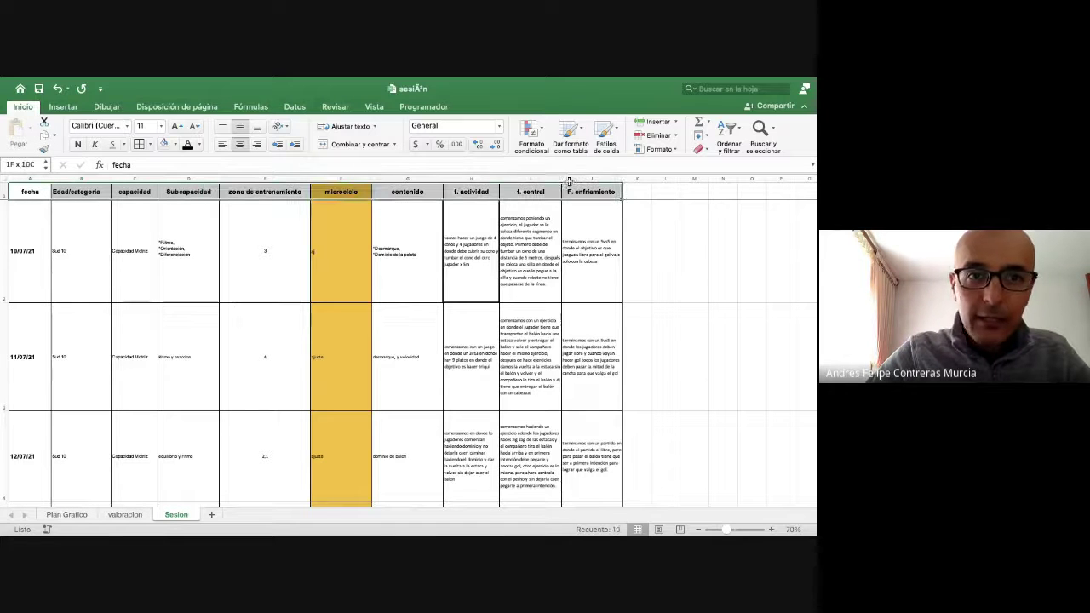
left_click(176, 145)
left_click(191, 223)
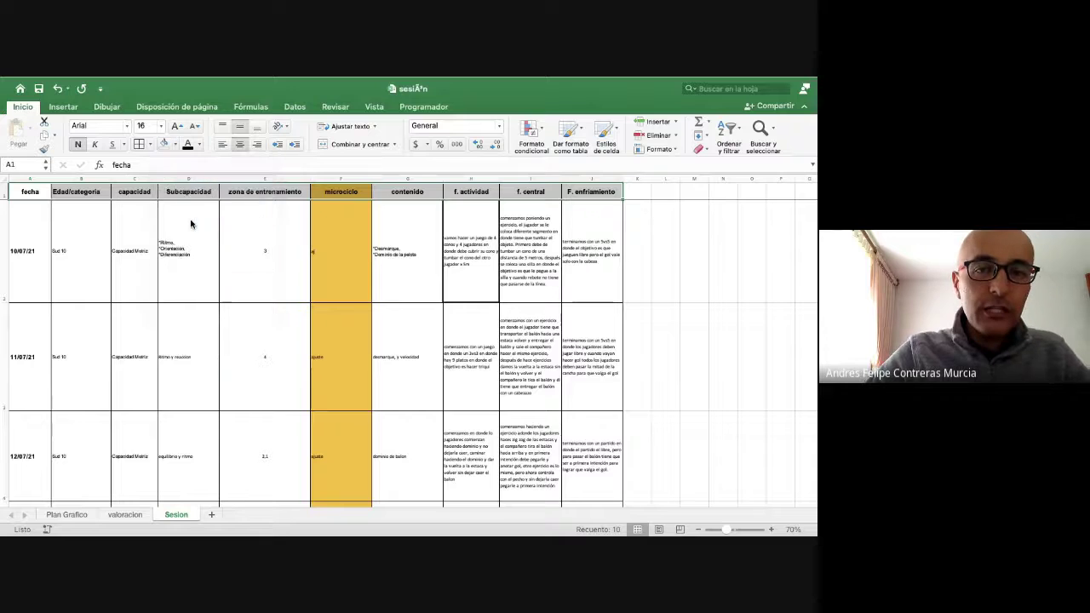
left_click(307, 251)
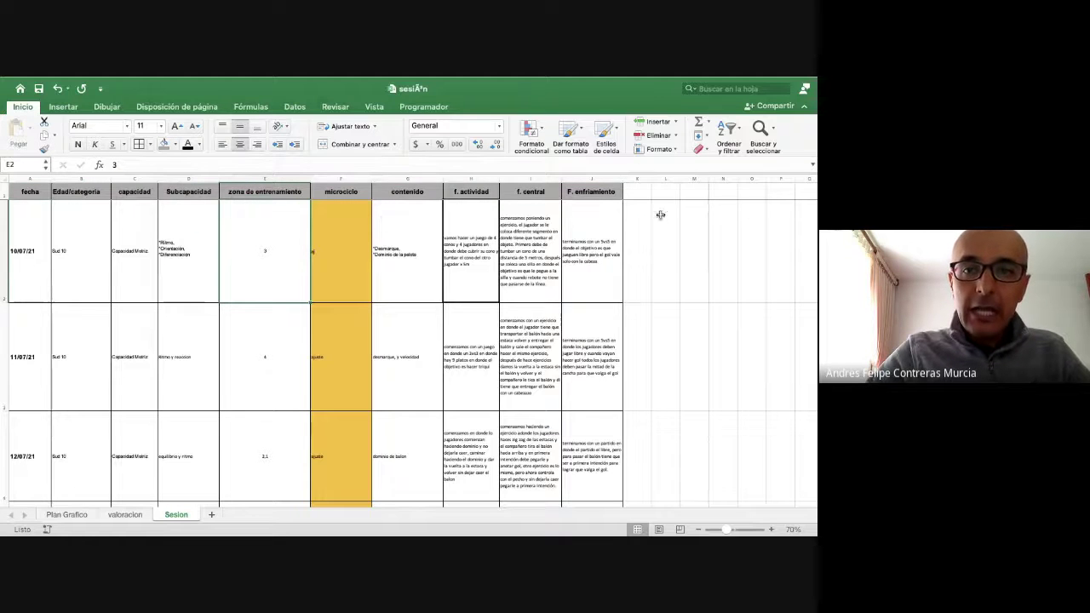
Step: Hide the gridlines on the Sesion sheet
left_click(374, 106)
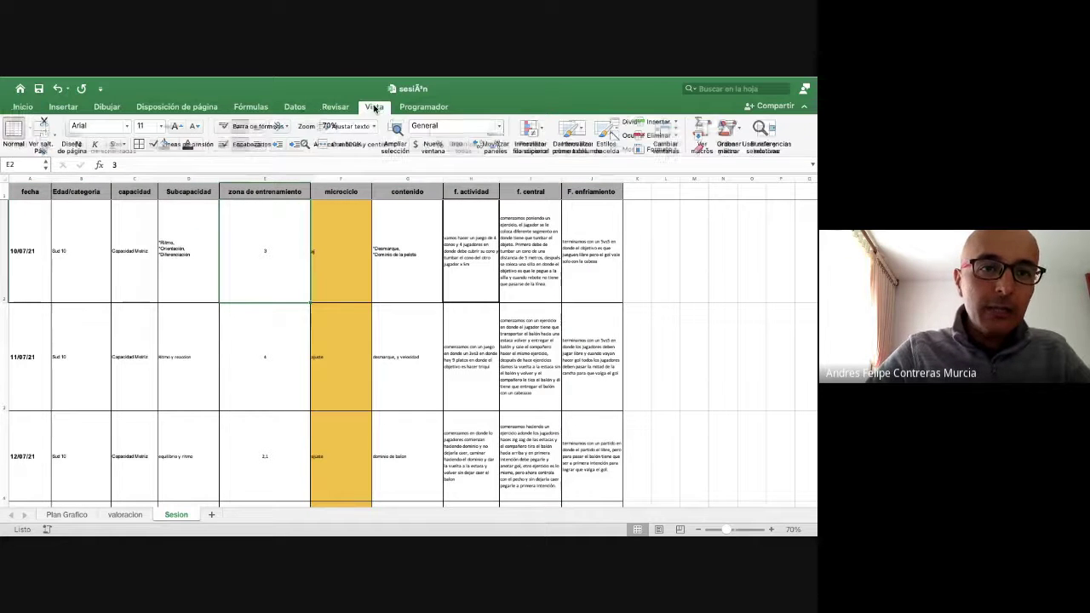
left_click(157, 145)
left_click(165, 266)
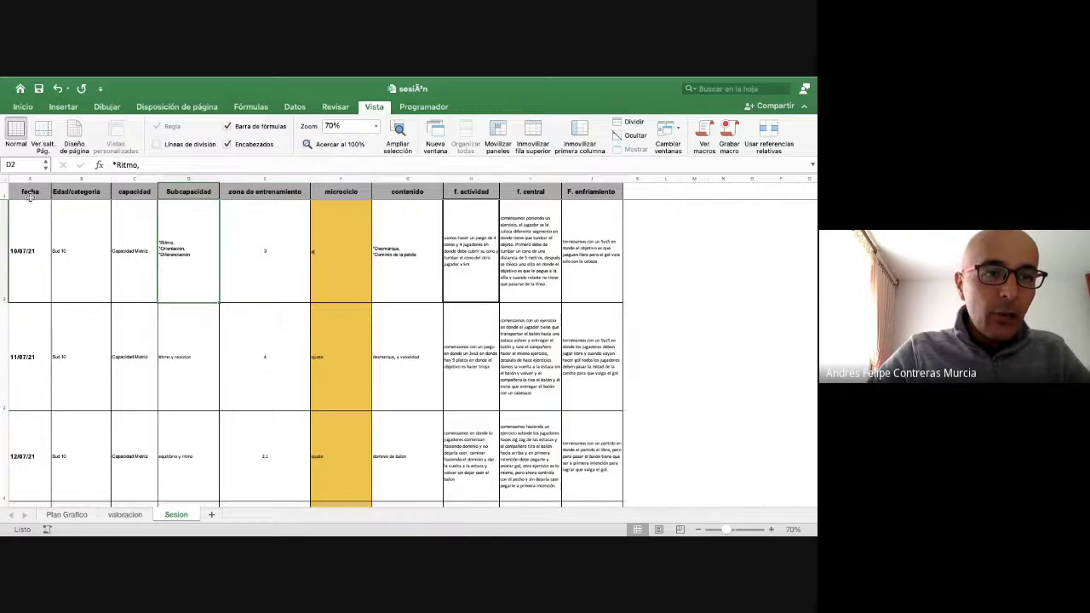
Step: Align all Sesion cells left and vertically in the middle, and centre the header row horizontally
left_click(3, 178)
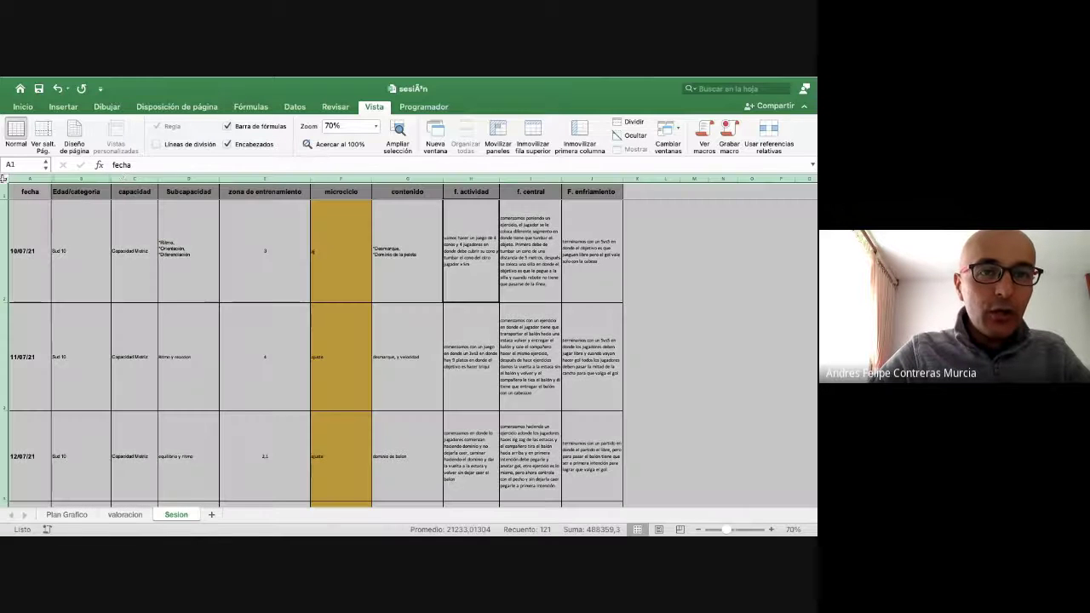
left_click(25, 107)
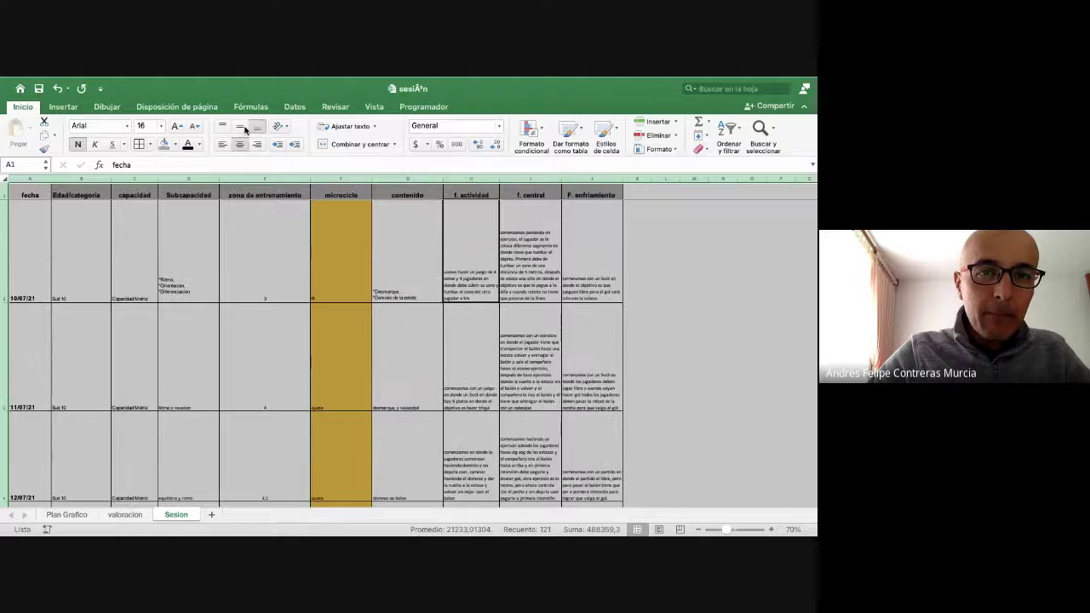
left_click(223, 146)
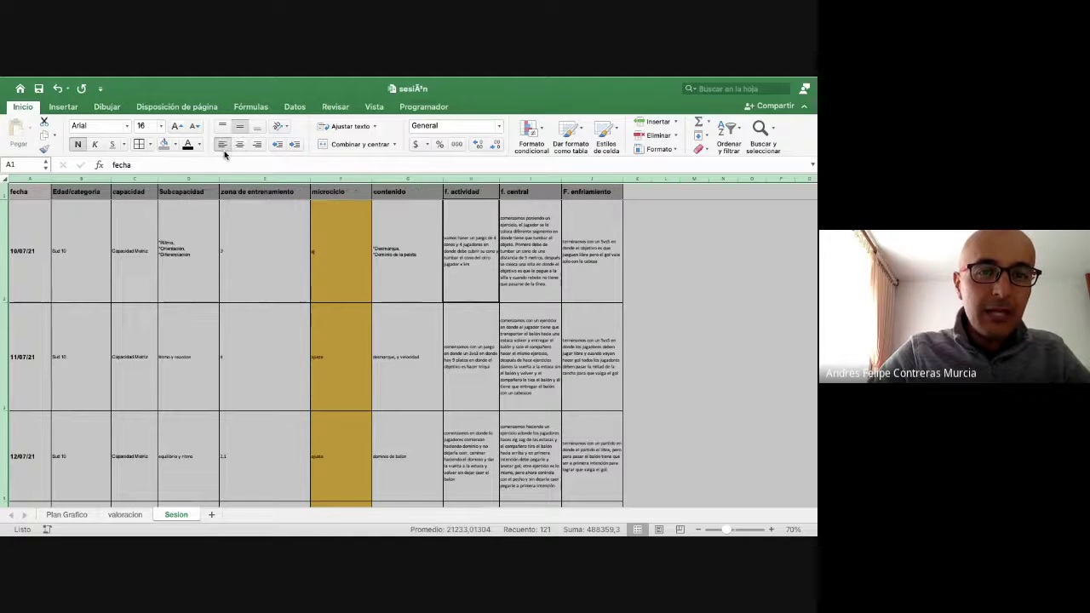
left_click(201, 244)
left_click(5, 191)
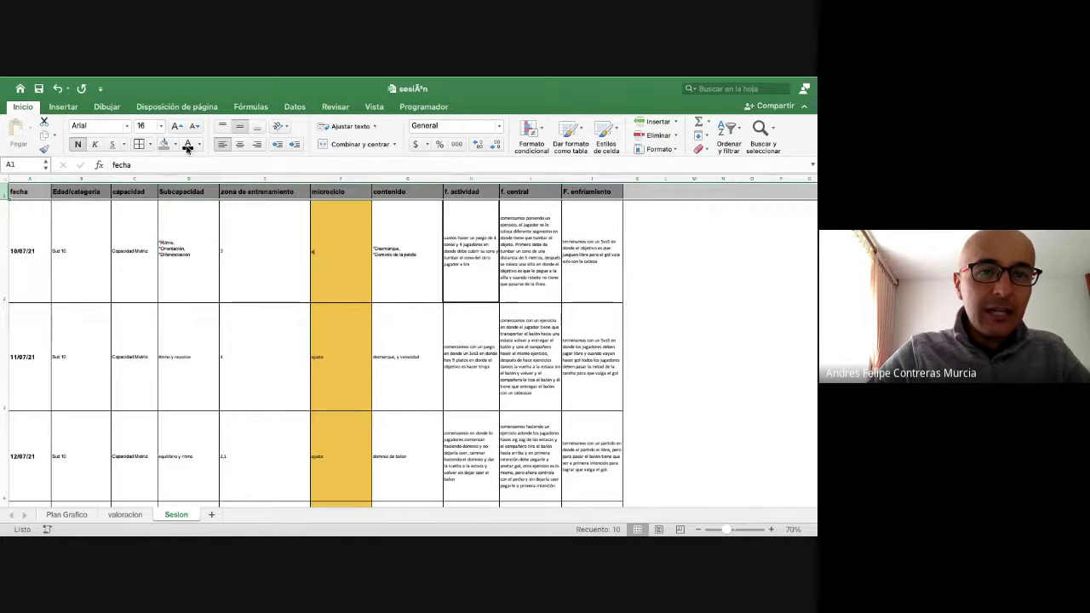
left_click(239, 145)
Step: Rewrite the fecha and capacidad headers on the Sesion sheet in capitals as FECHA and CAPACIDAD
left_click(31, 194)
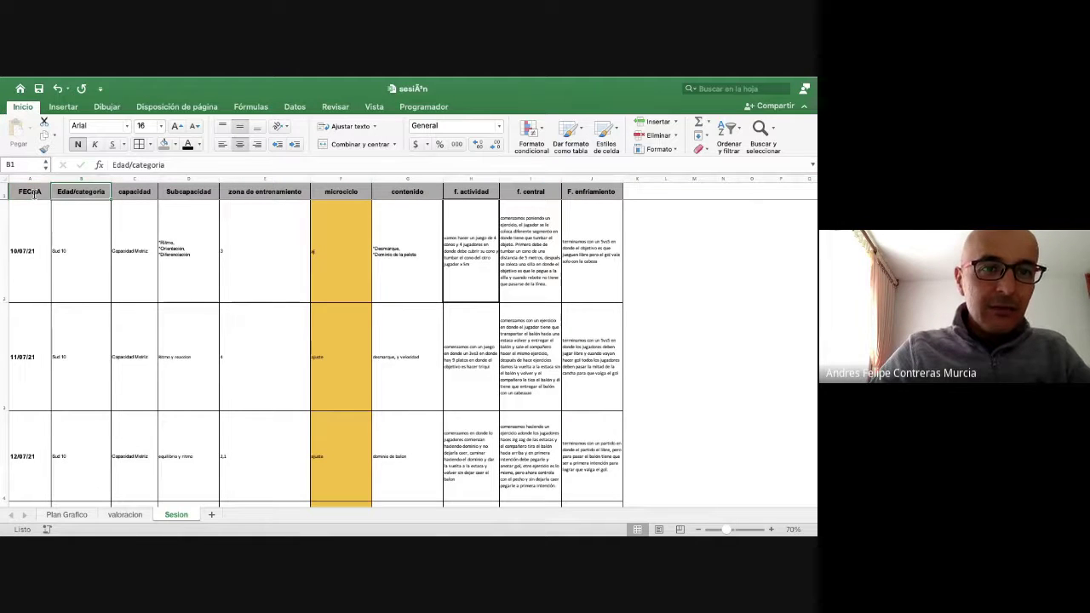
key("Right")
type("CApacidad Motriz")
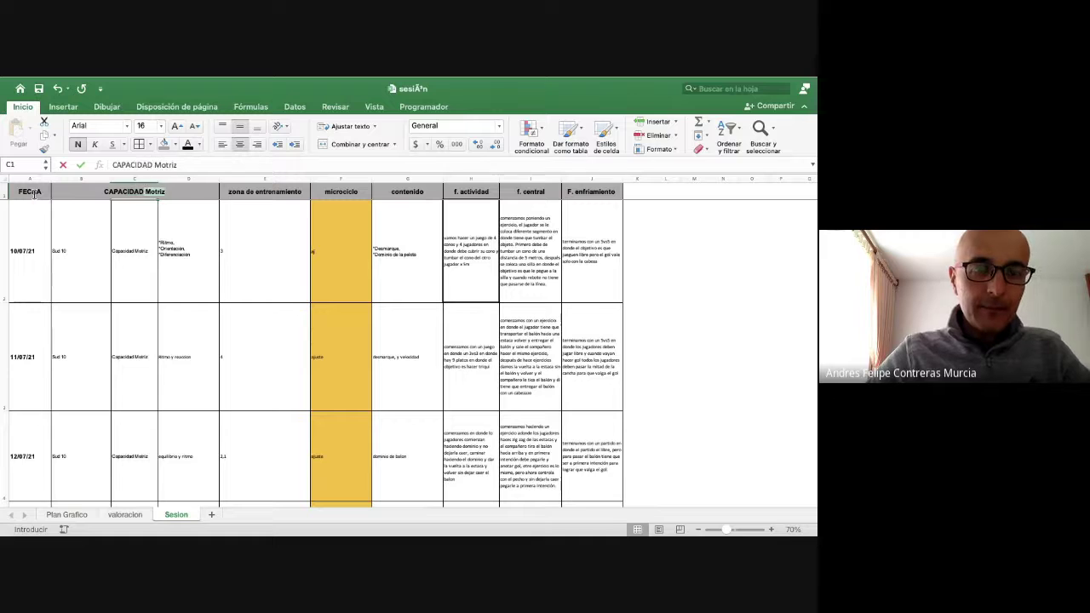
key("BackSpace")
key("BackSpace")
key("BackSpace")
key("BackSpace")
key("BackSpace")
key("BackSpace")
key("BackSpace")
key("Right")
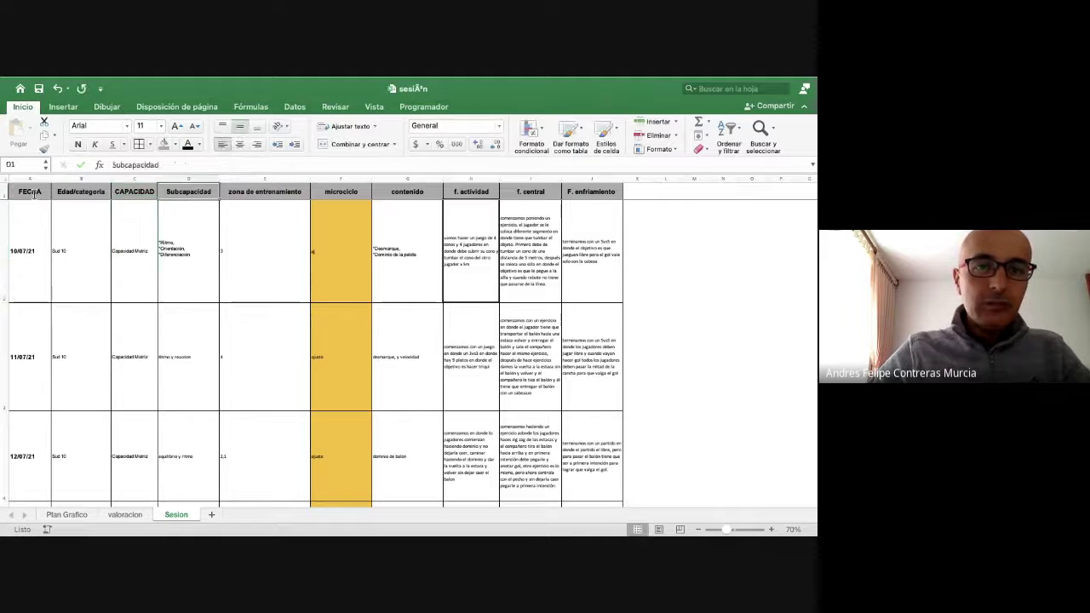
Step: Replace the microciclo header on the Sesion sheet with CICROCICLO and go along the header row to F. enfriamiento
key("Right")
type("CI")
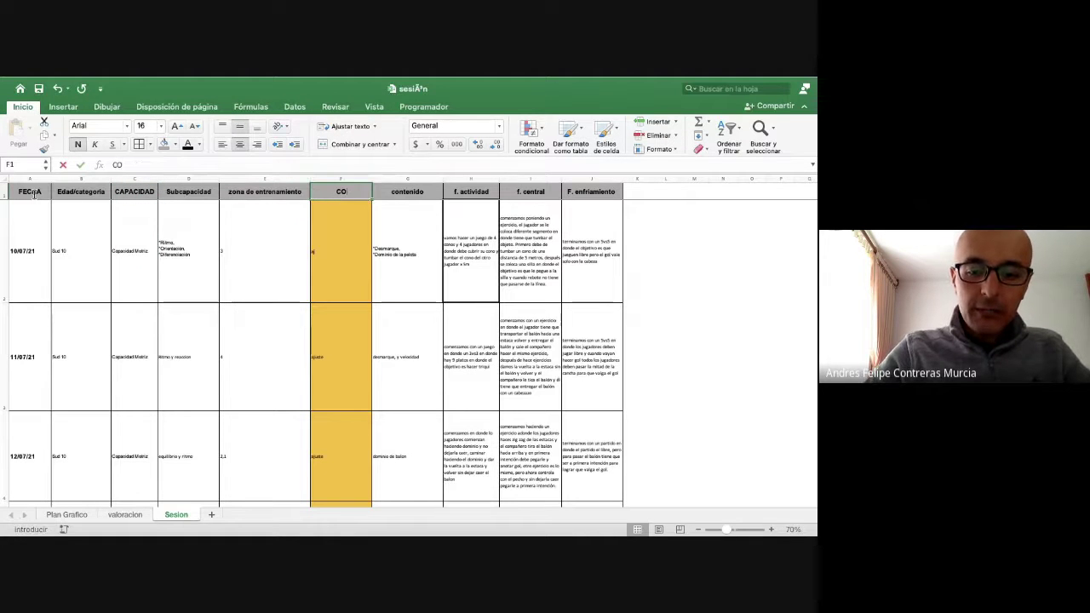
type("C")
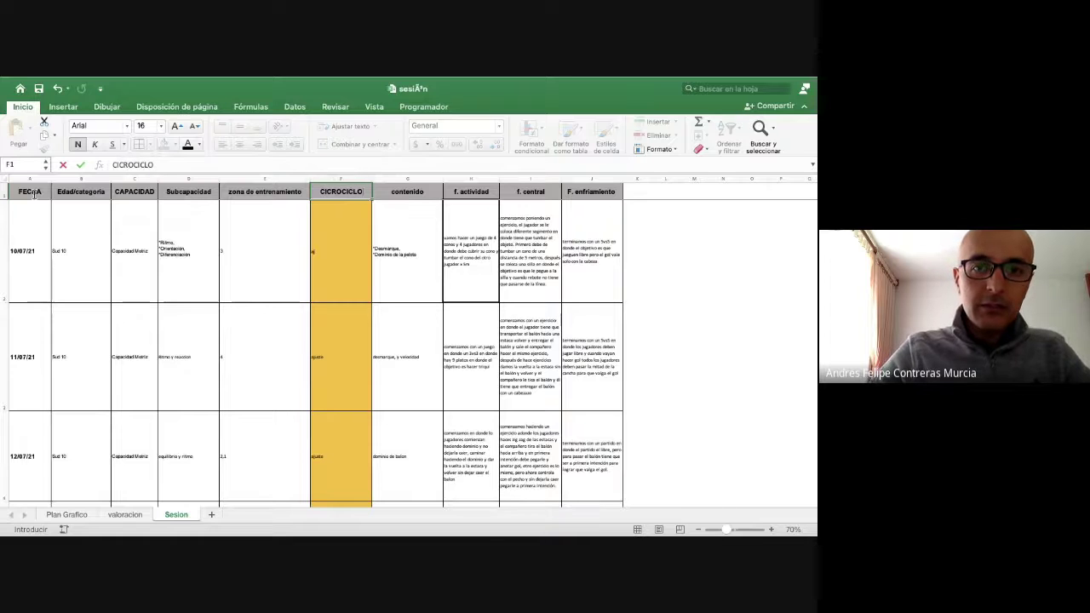
type("ROCICLO")
key("Return")
key("Up")
key("Right")
key("Right")
key("Right")
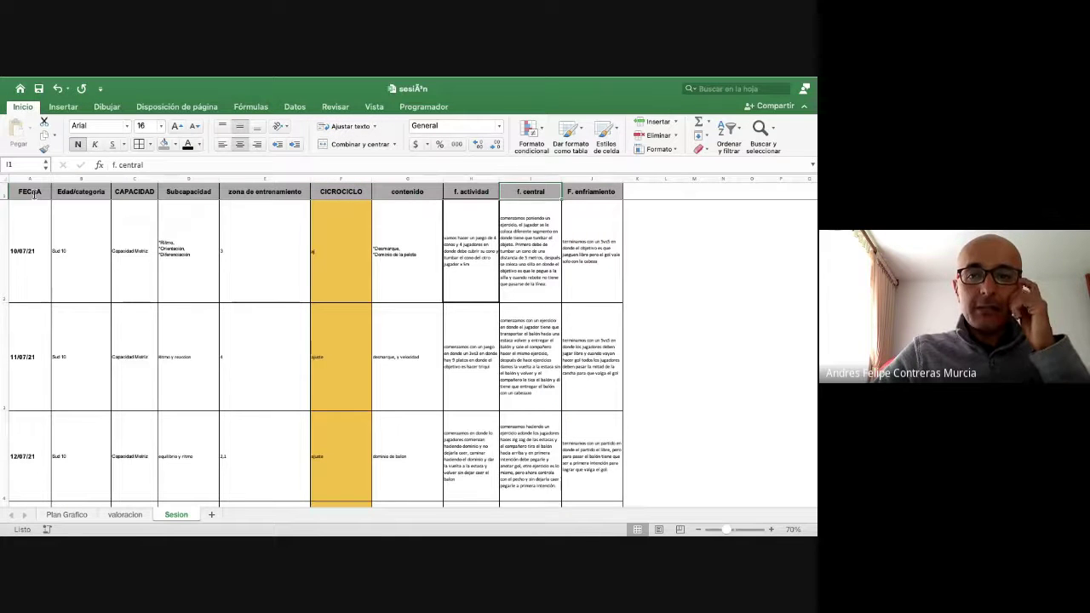
key("Right")
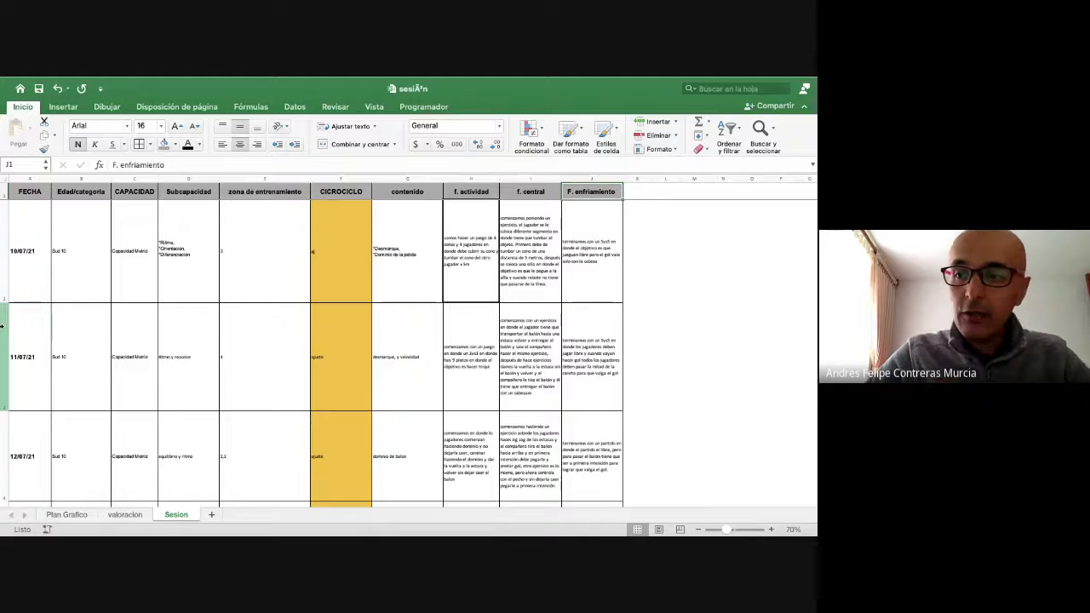
Step: Glance over the session rows below and switch to the Google Meet call in the browser
scroll(106, 359, "down", 3)
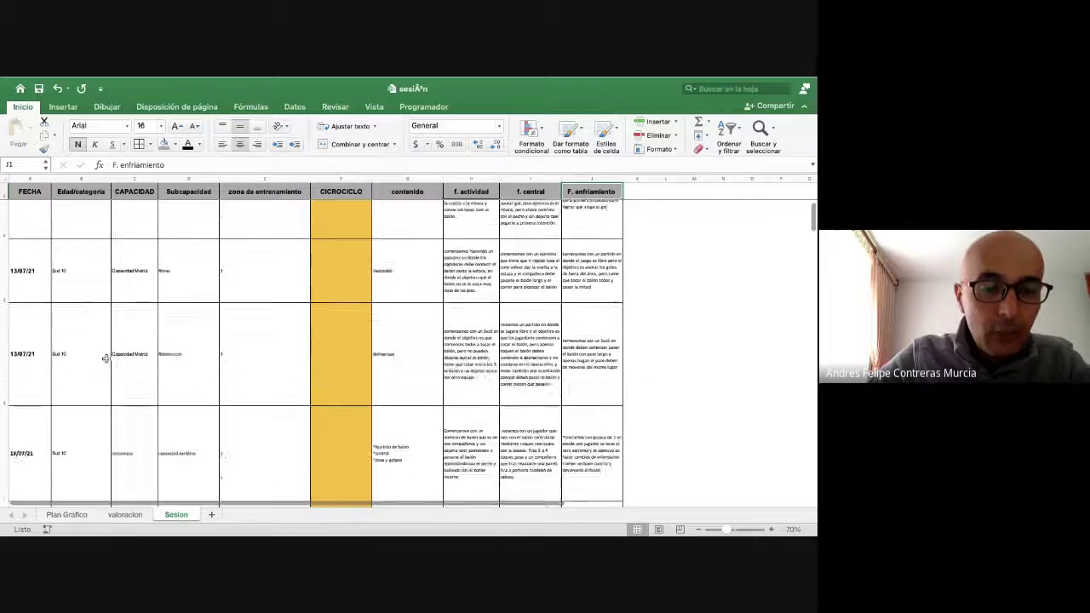
key("ctrl+Right")
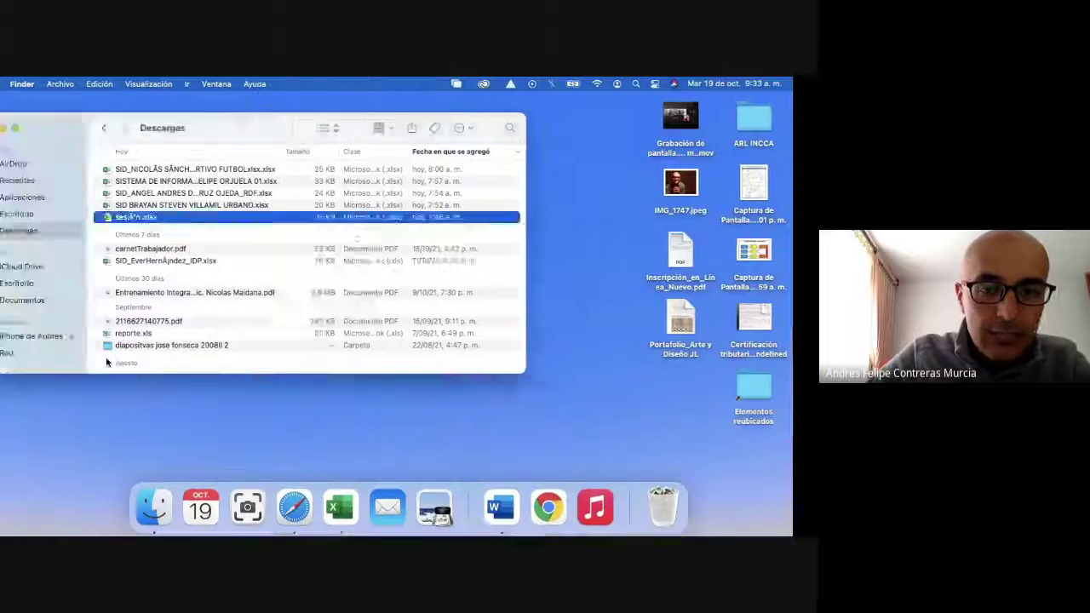
key("ctrl+Right")
key("ctrl+Right")
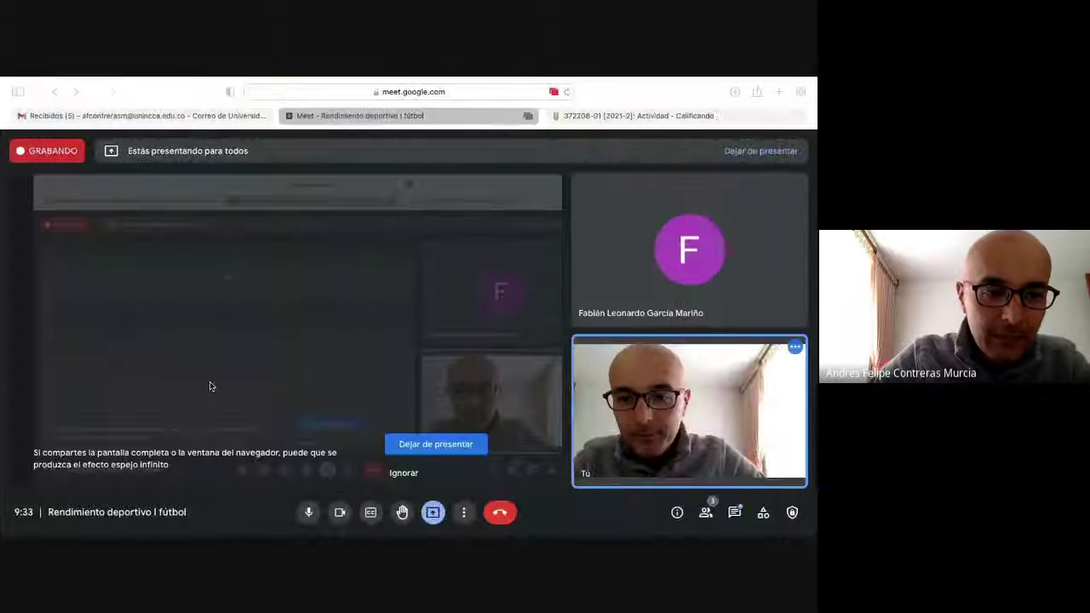